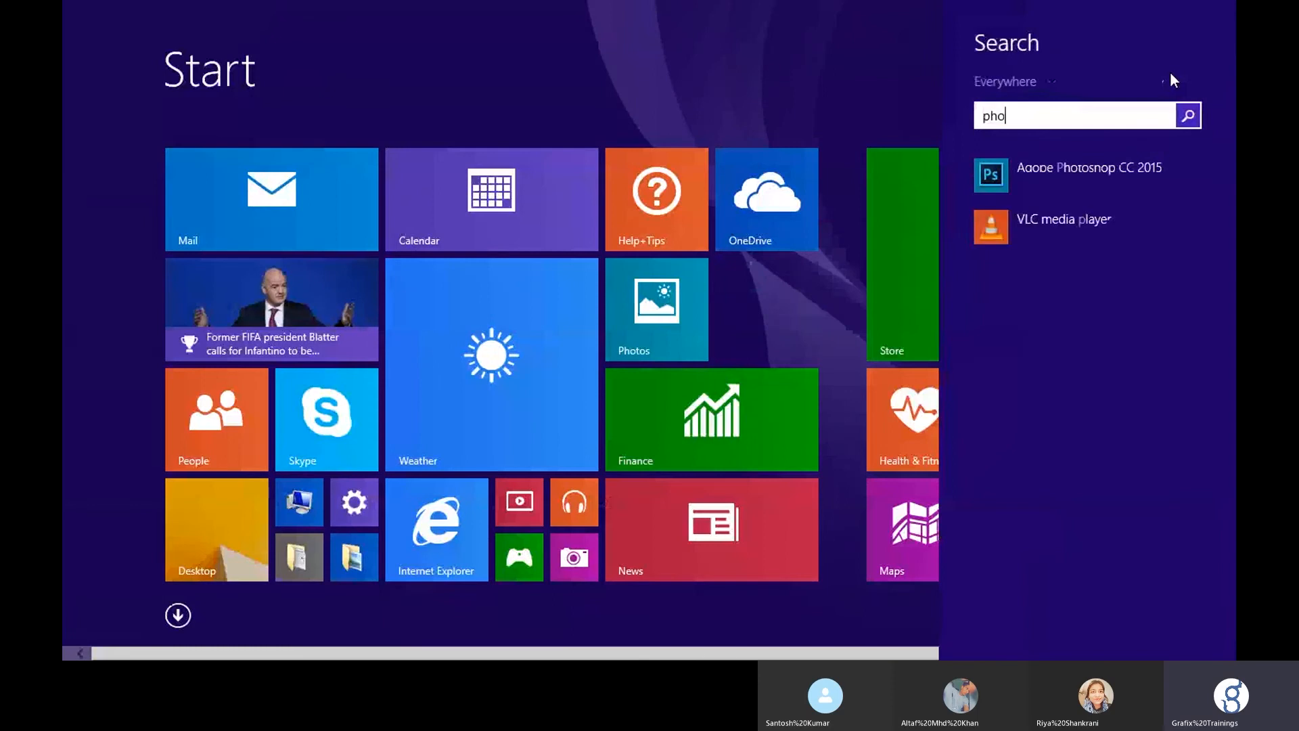
# Launch Adobe Photoshop CC 2015 from the search results.
pyautogui.click(1101, 188)
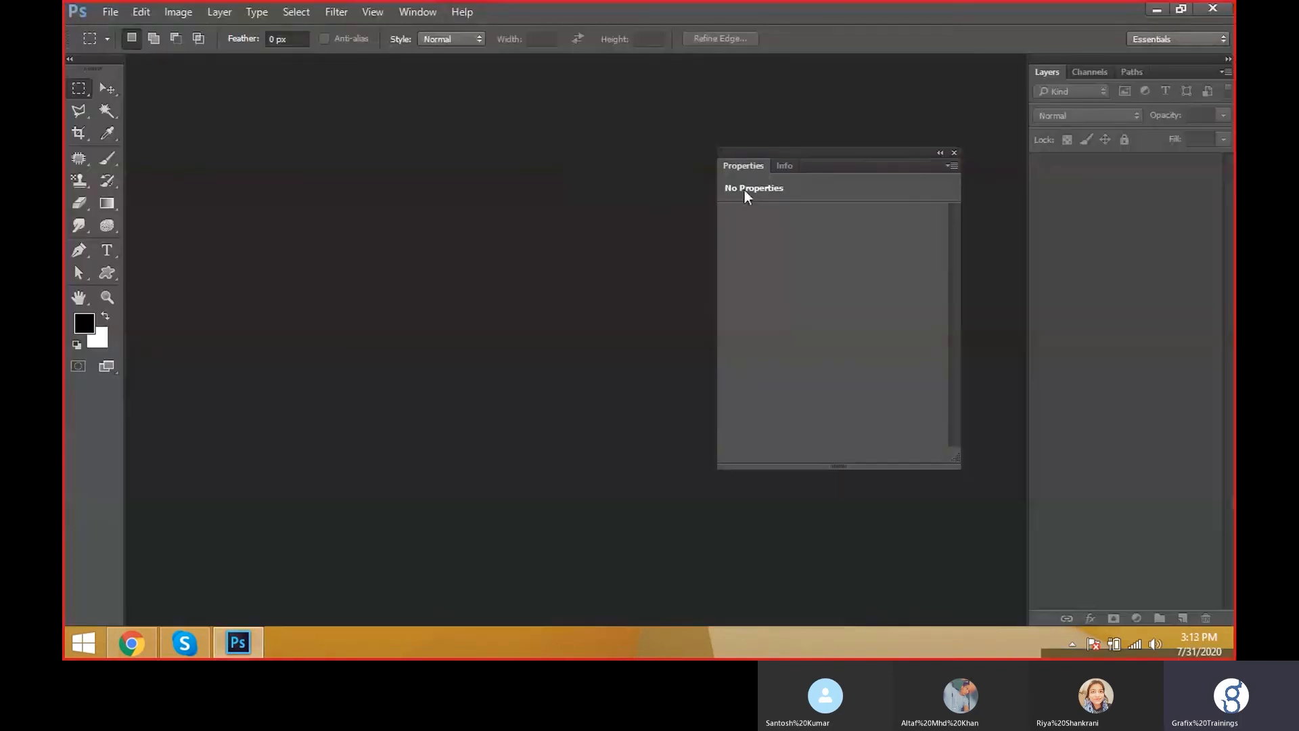
pyautogui.click(141, 12)
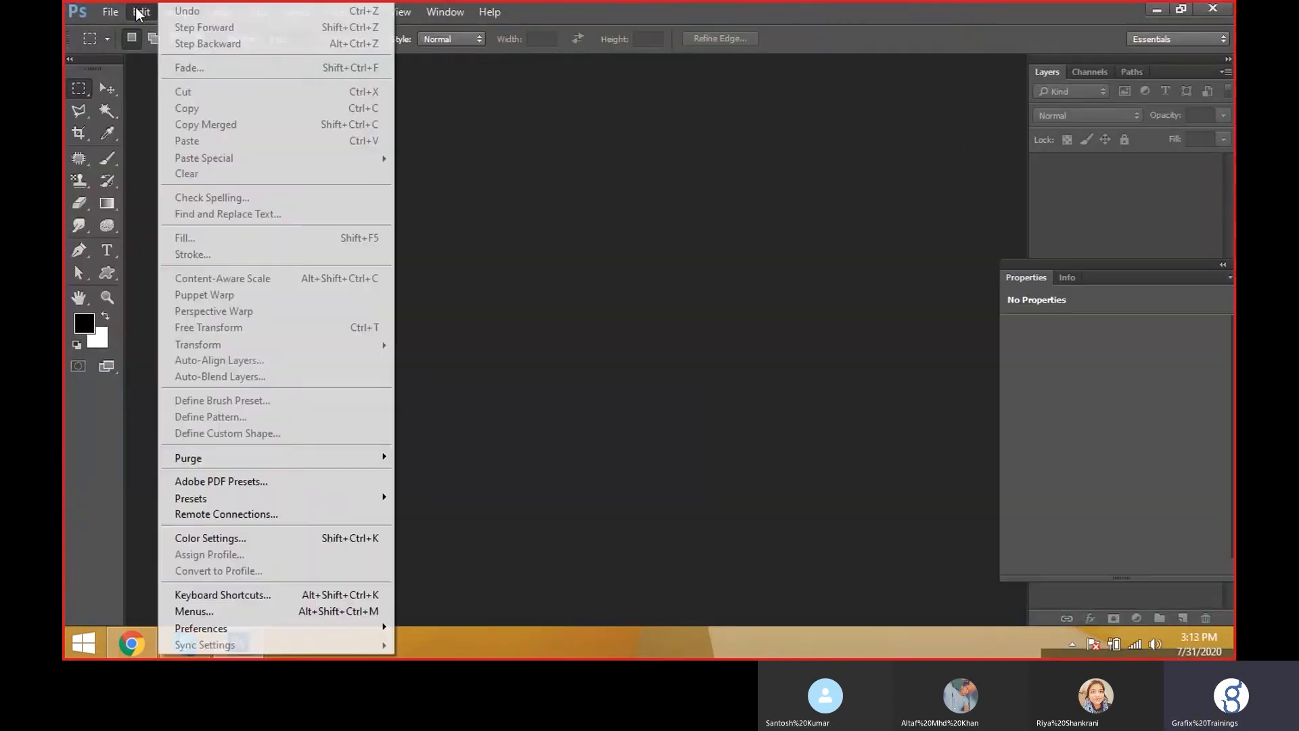
pyautogui.click(140, 11)
pyautogui.click(167, 9)
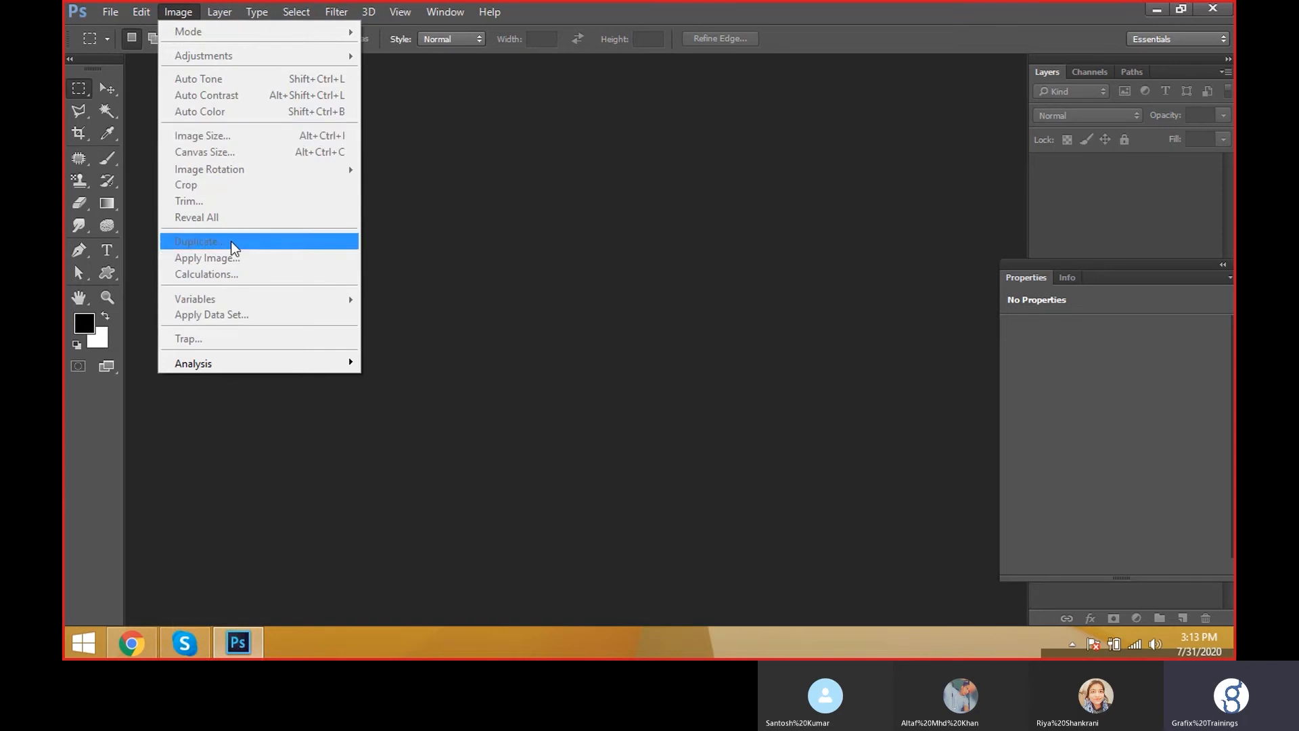
# Switch to File Explorer and select the panorama-1993645_640 and monkey-5160145 images in the Downloads folder.
pyautogui.press('super+d')
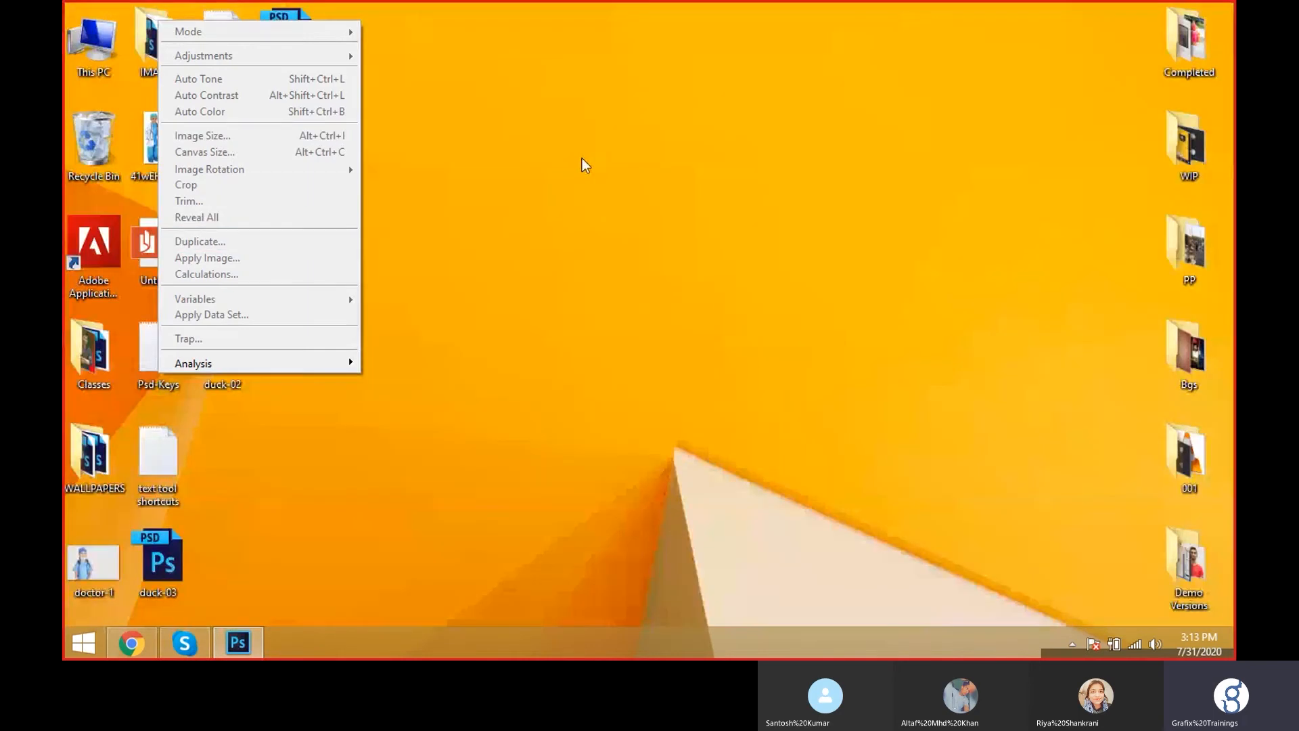
pyautogui.press('super+e')
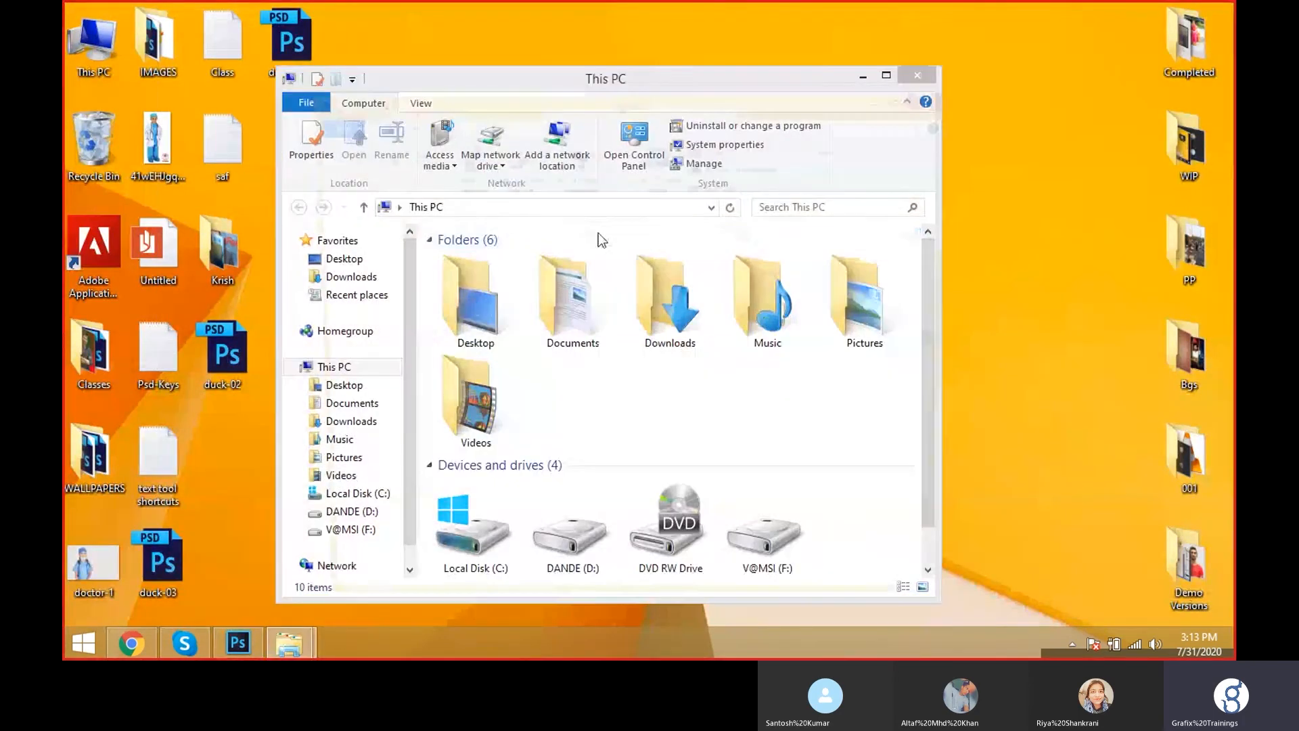
pyautogui.doubleClick(799, 75)
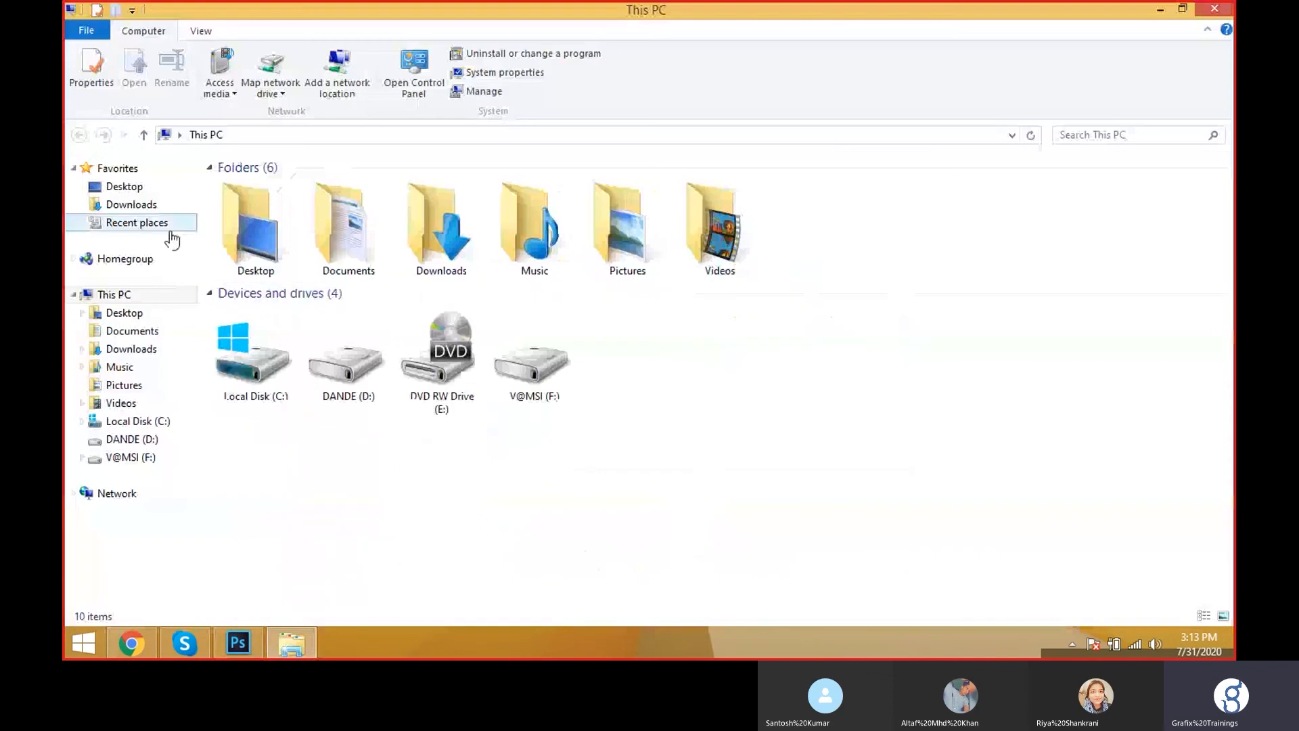
pyautogui.click(154, 205)
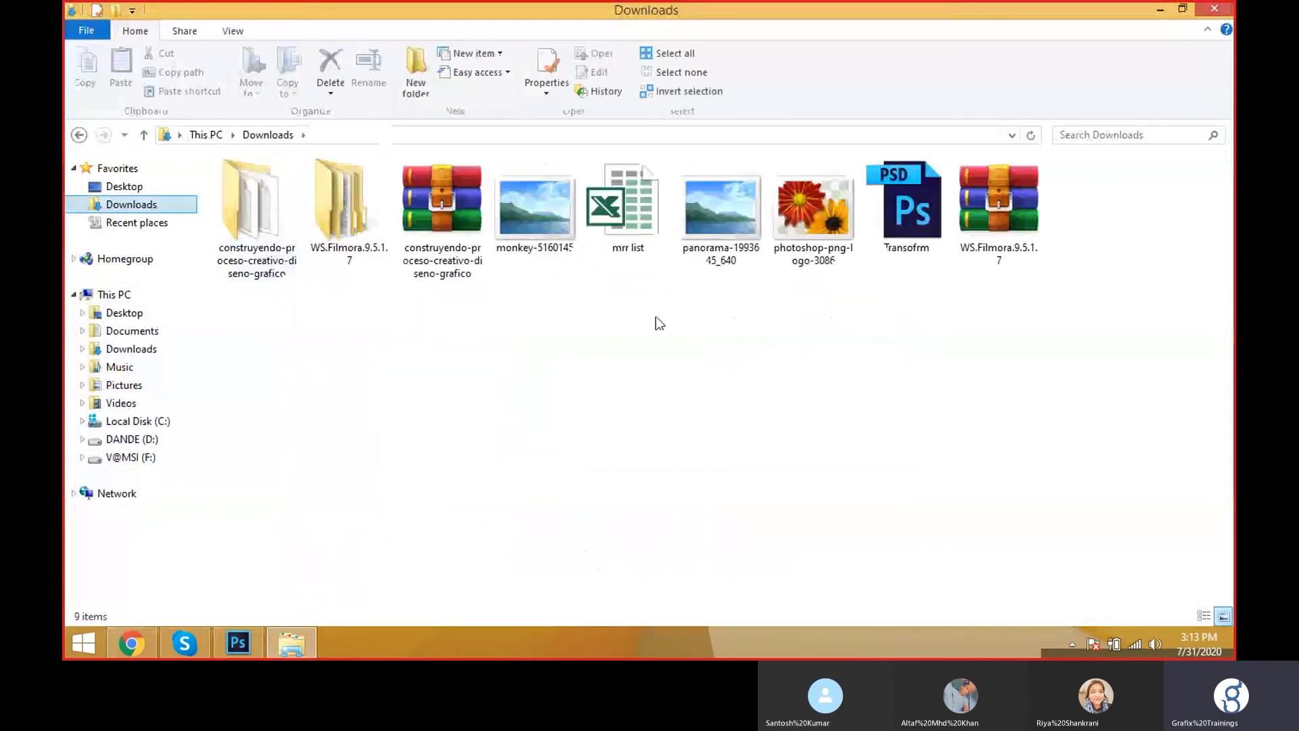
pyautogui.click(710, 267)
pyautogui.keyDown('ctrl'); pyautogui.click(558, 252); pyautogui.keyUp('ctrl')
# Create a desktop folder named Pixabay and paste the copied pictures into it.
pyautogui.press('super+d')
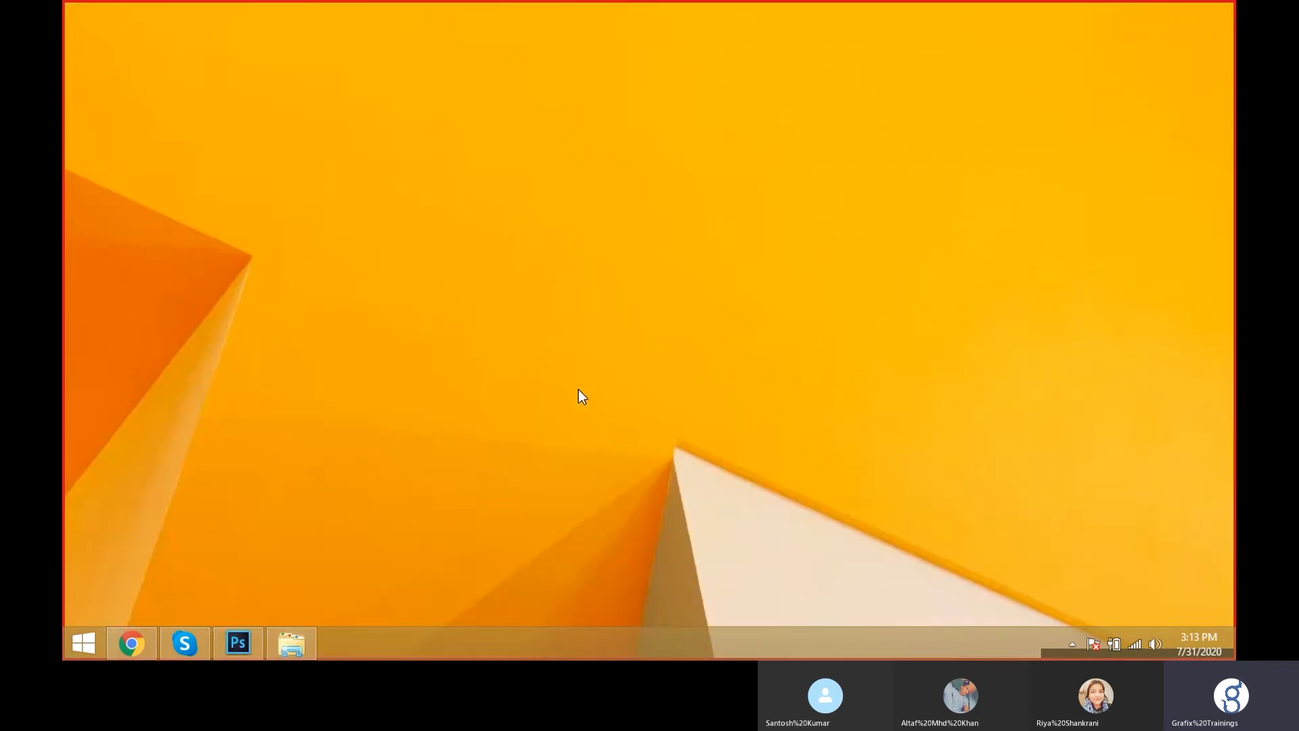
pyautogui.hotkey('ctrl', 'shift', 'n')
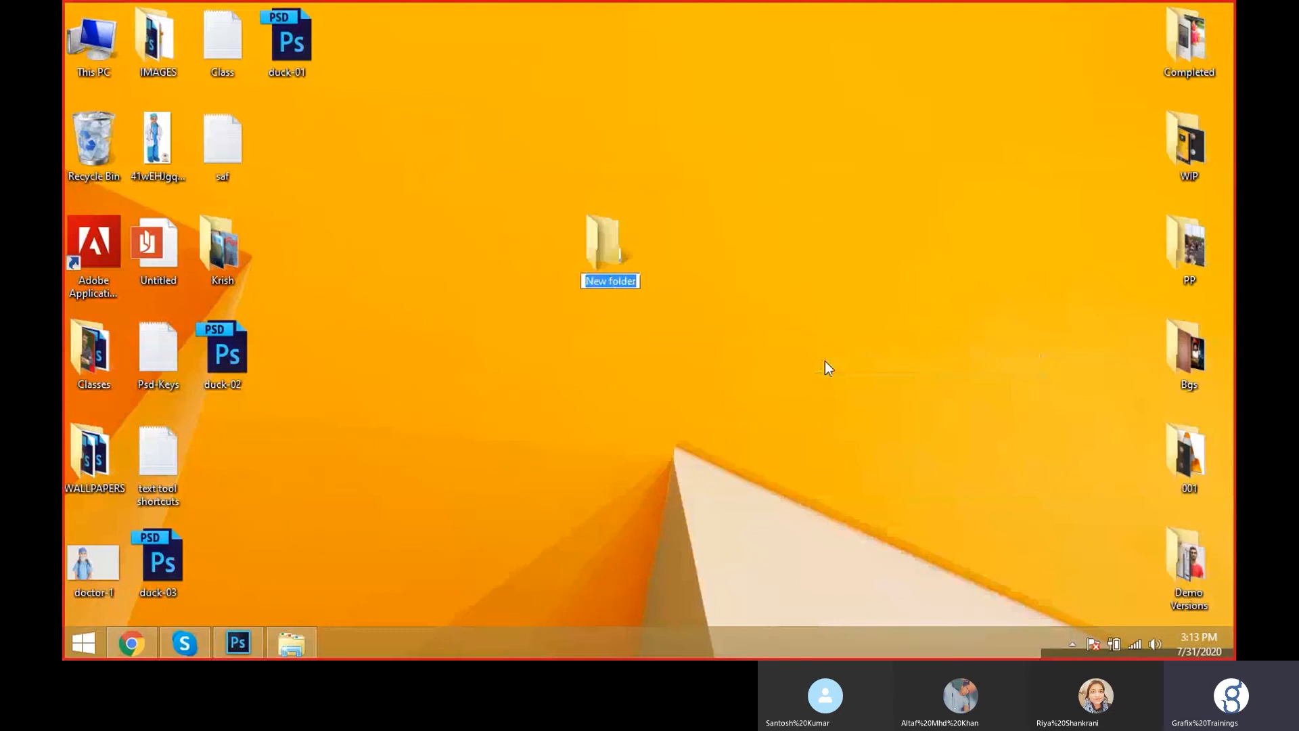
pyautogui.write('Pixabay')
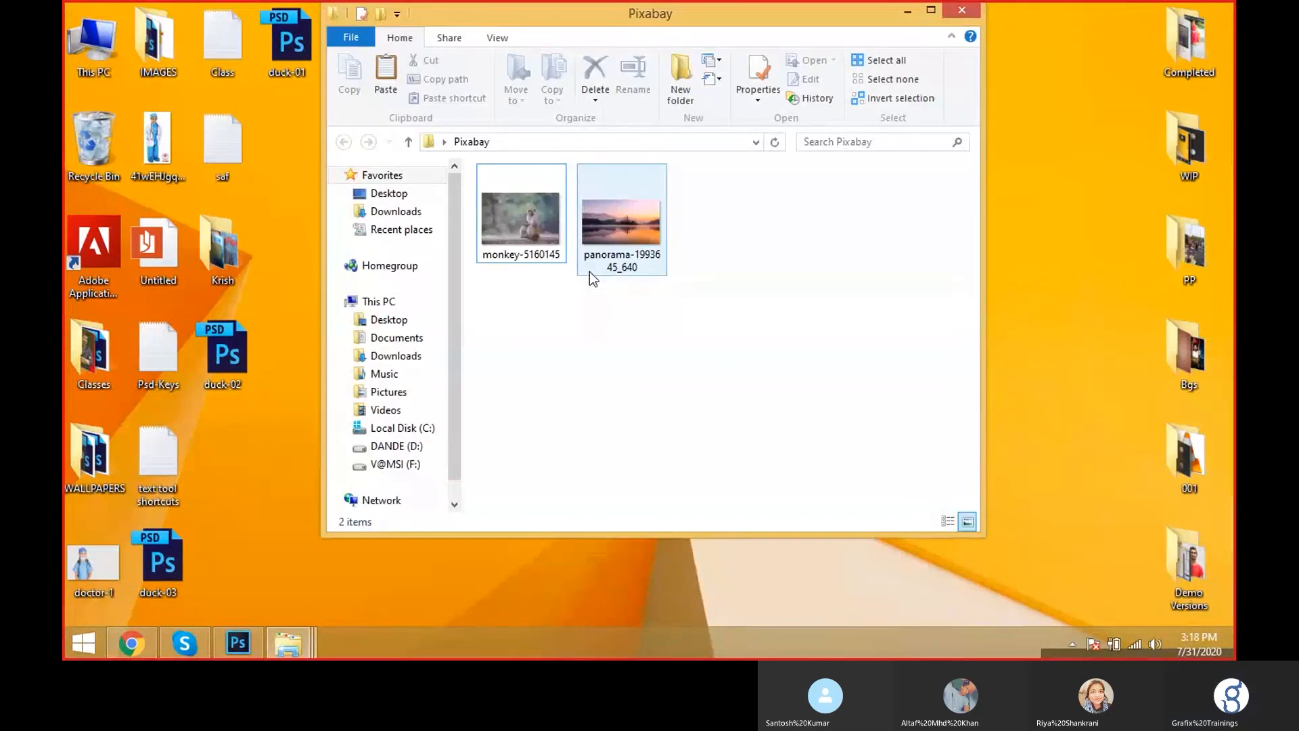
pyautogui.hotkey('ctrl', 'v')
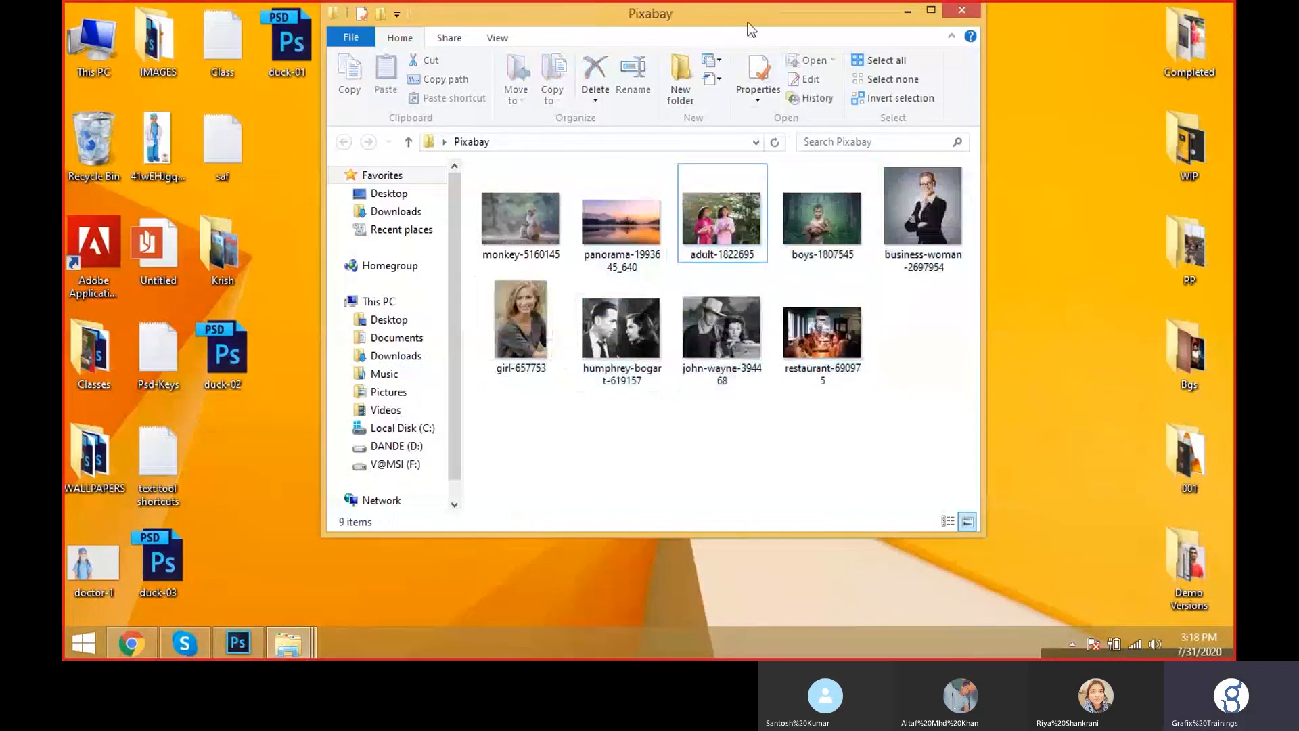
pyautogui.doubleClick(749, 22)
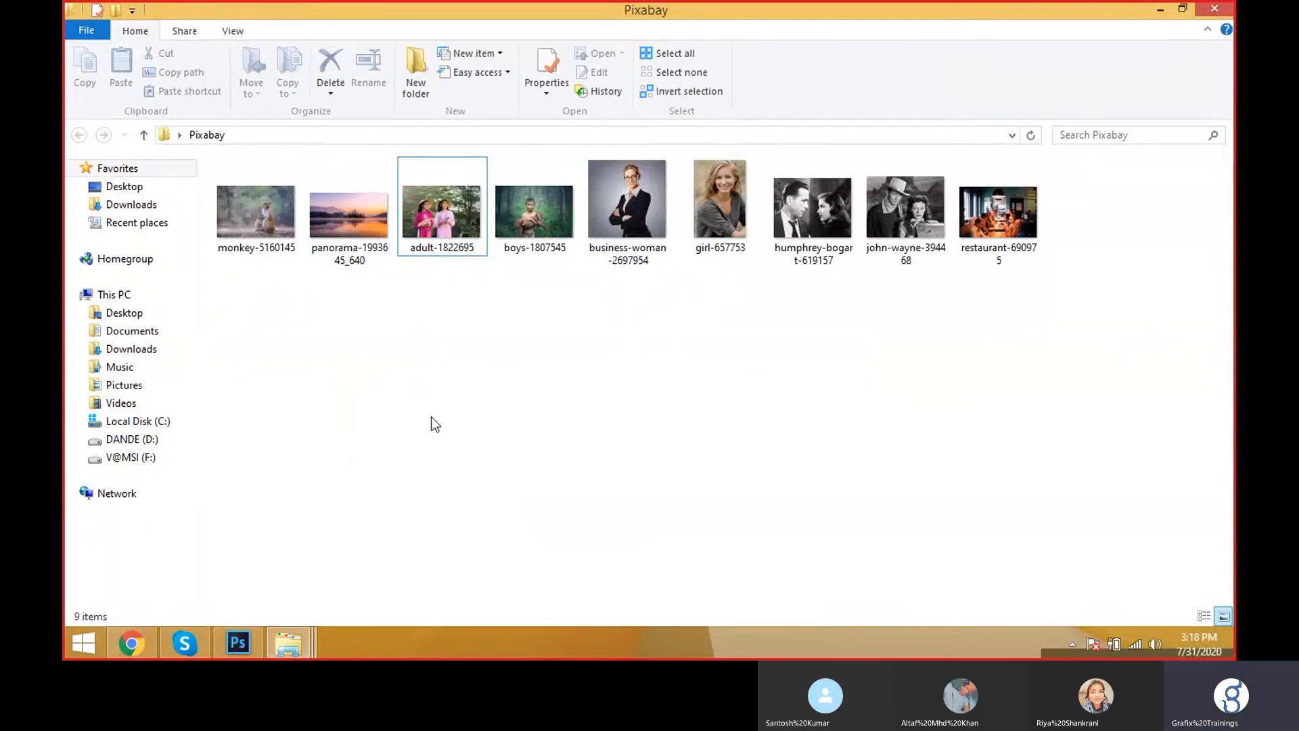
# Switch to Photoshop and browse to the desktop's Pixabay folder for files to open.
pyautogui.click(237, 642)
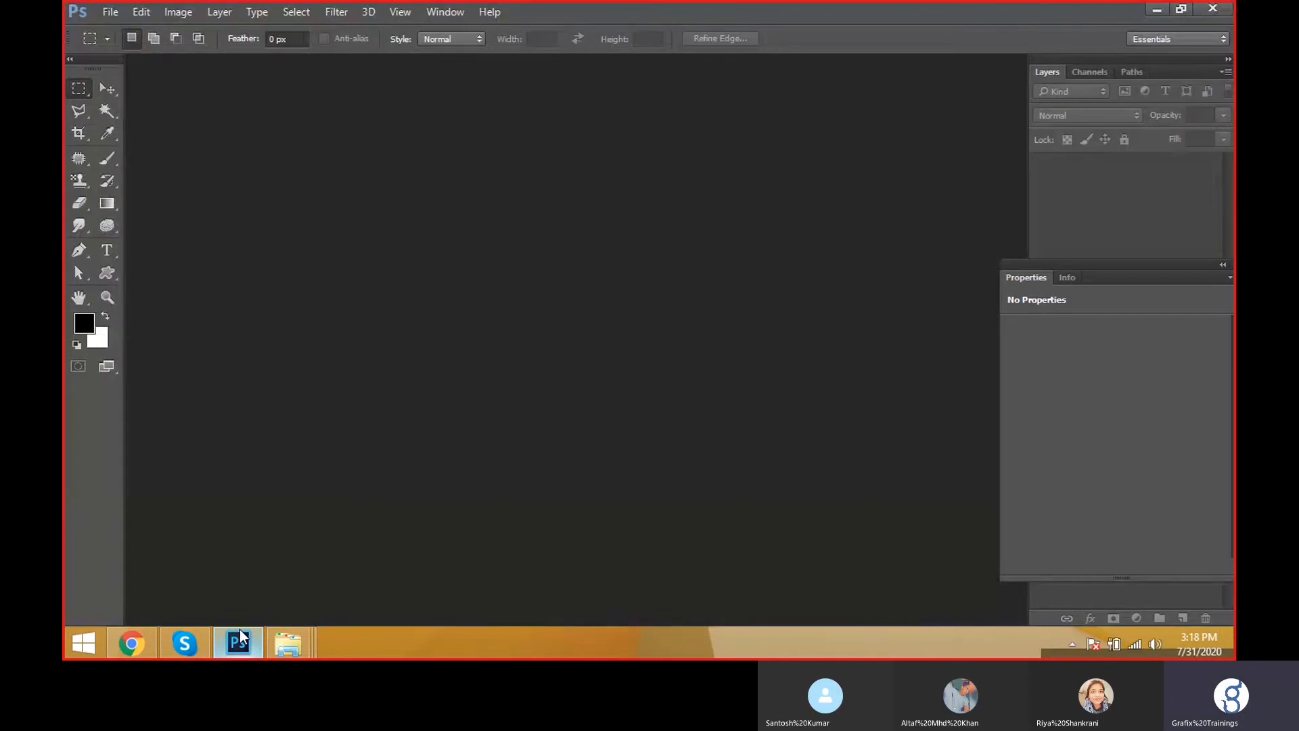
pyautogui.click(110, 12)
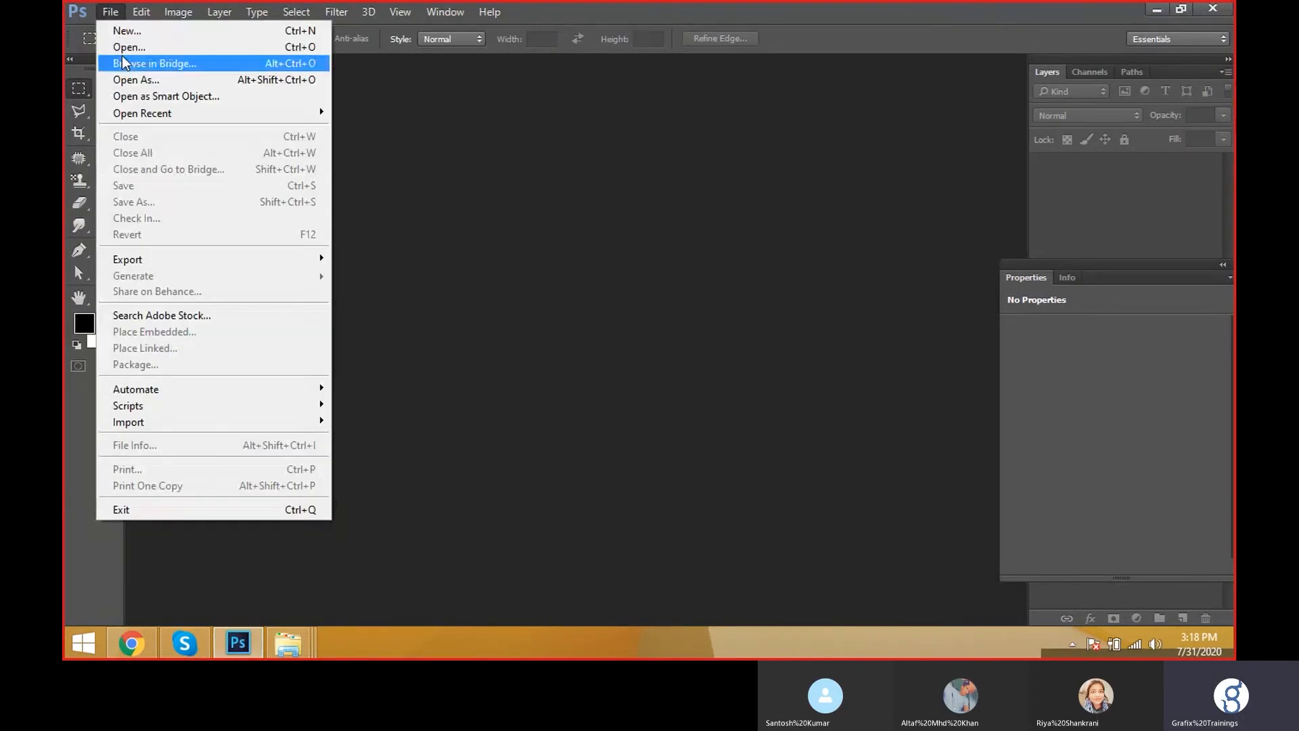
pyautogui.click(122, 59)
pyautogui.click(118, 11)
pyautogui.click(130, 46)
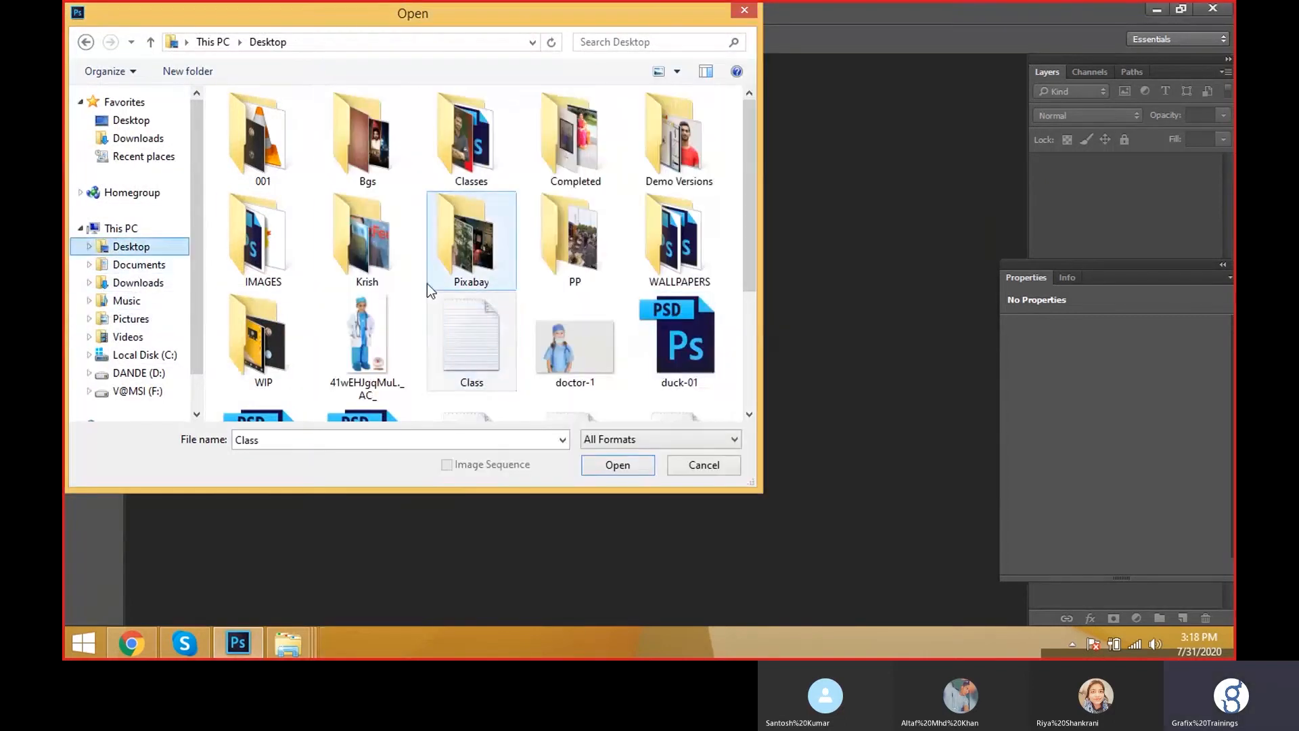
pyautogui.click(429, 282)
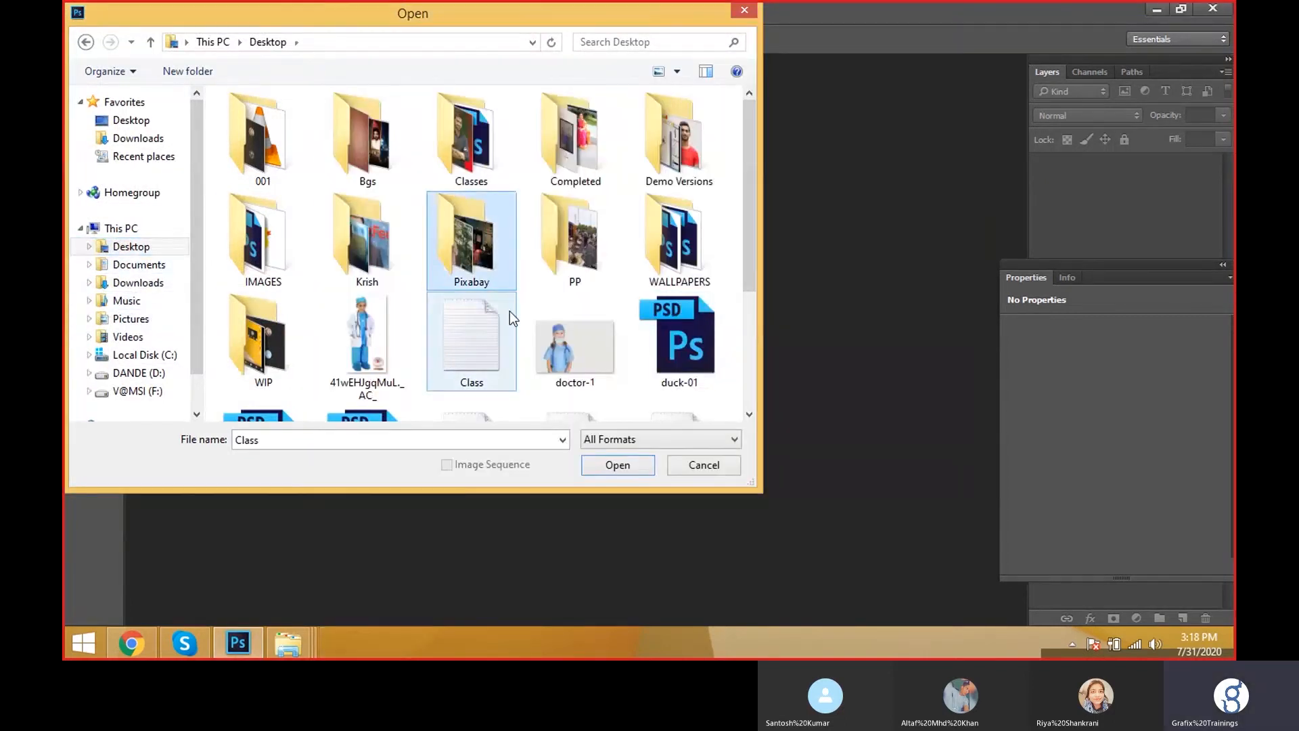
pyautogui.doubleClick(485, 237)
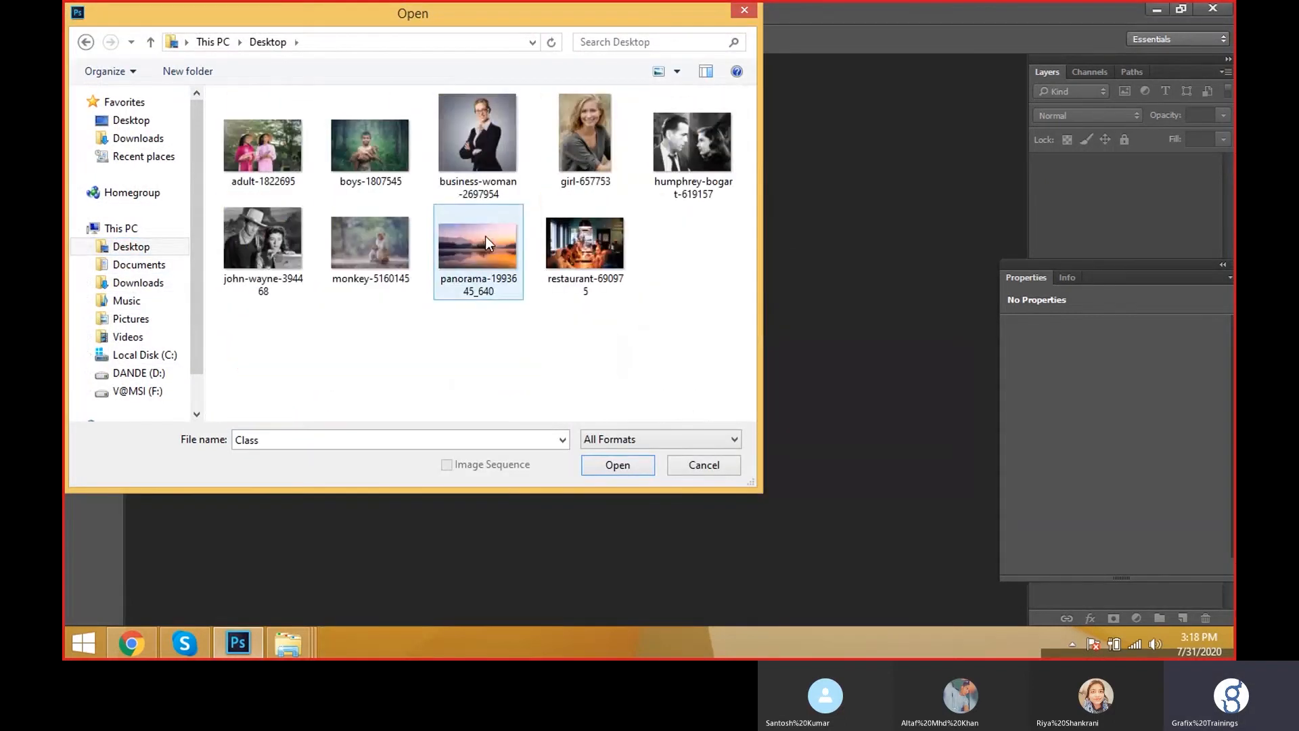
# Open the images restaurant-690975, adult-1822695, boys-1807545 and girl-657753 together.
pyautogui.click(561, 263)
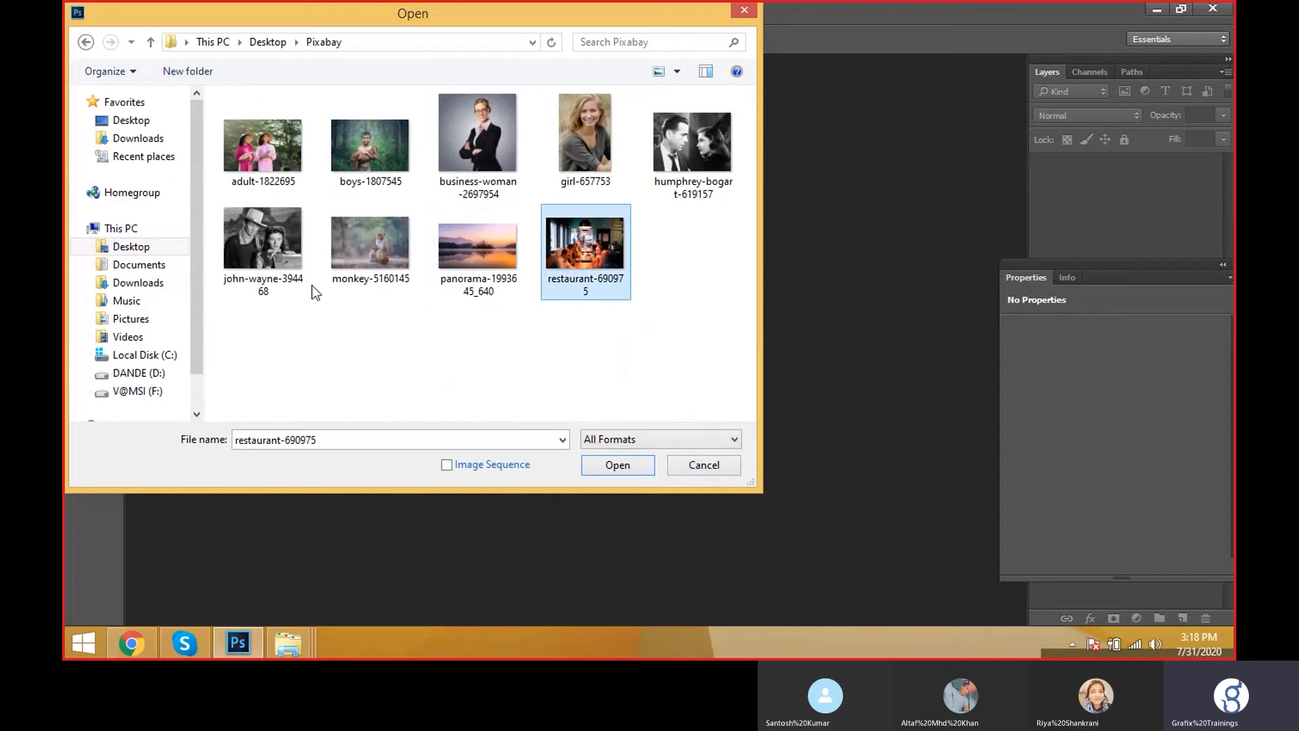
pyautogui.keyDown('ctrl'); pyautogui.click(267, 152); pyautogui.keyUp('ctrl')
pyautogui.keyDown('ctrl'); pyautogui.click(404, 163); pyautogui.keyUp('ctrl')
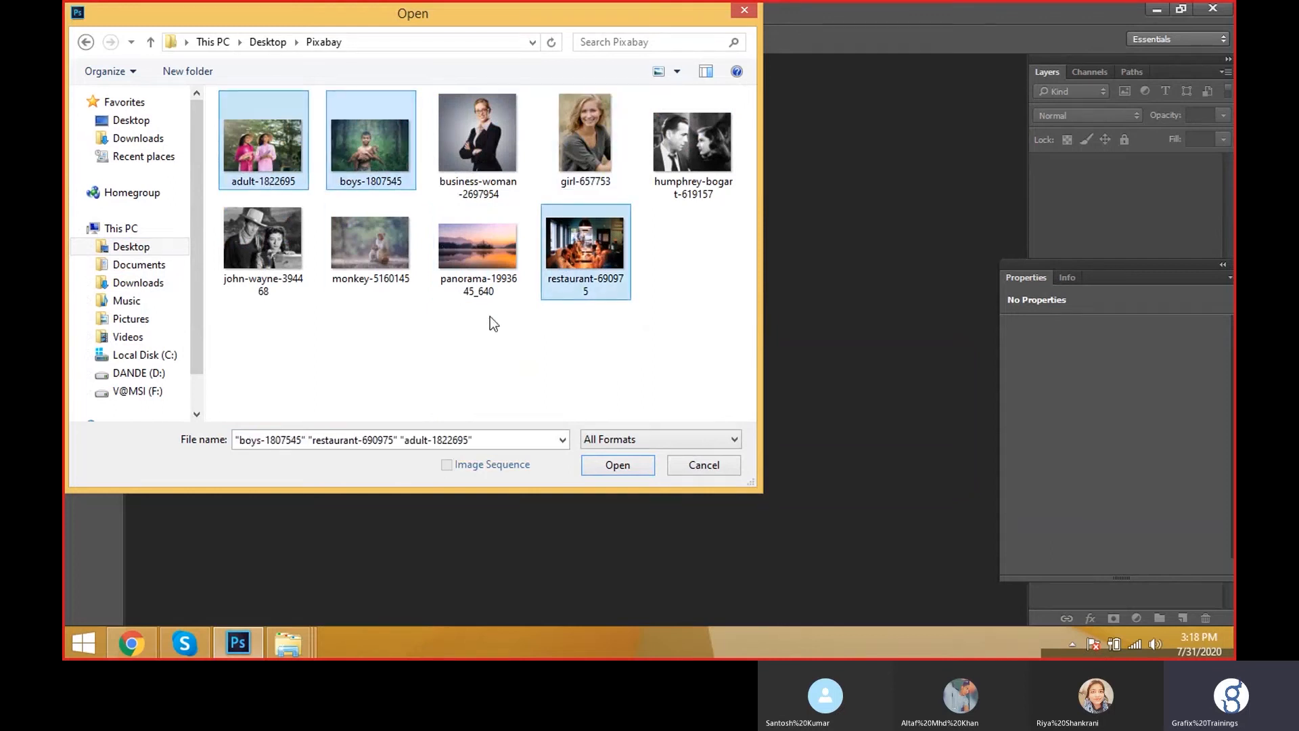
pyautogui.keyDown('ctrl'); pyautogui.click(578, 158); pyautogui.keyUp('ctrl')
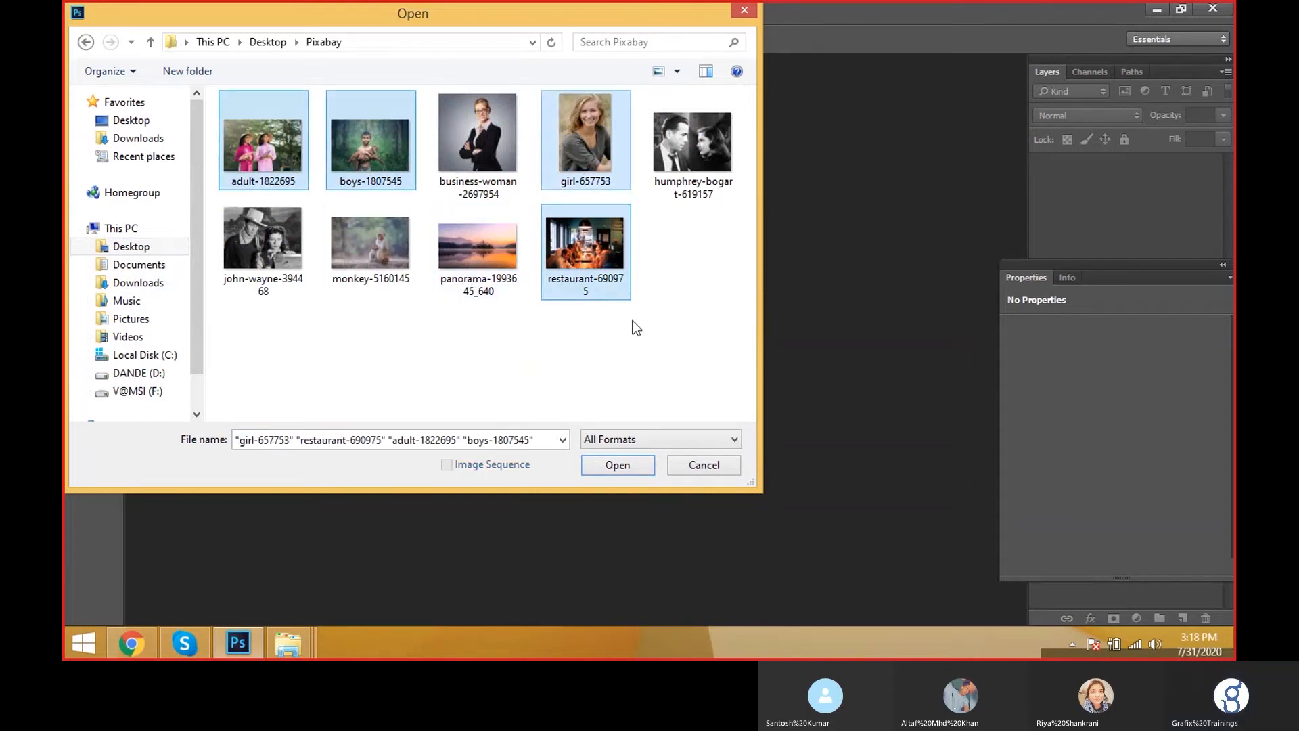
pyautogui.click(634, 466)
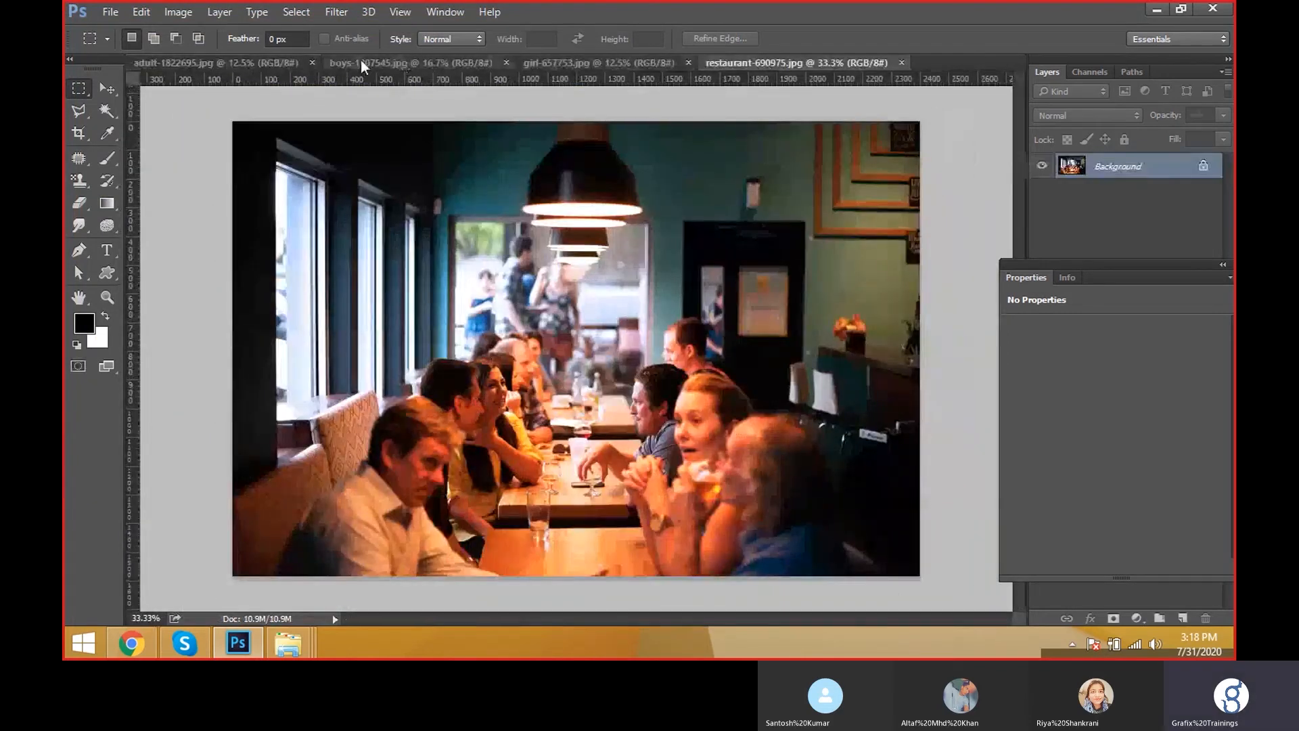
# Convert the adult-1822695.jpg image to CMYK Color mode.
pyautogui.click(246, 65)
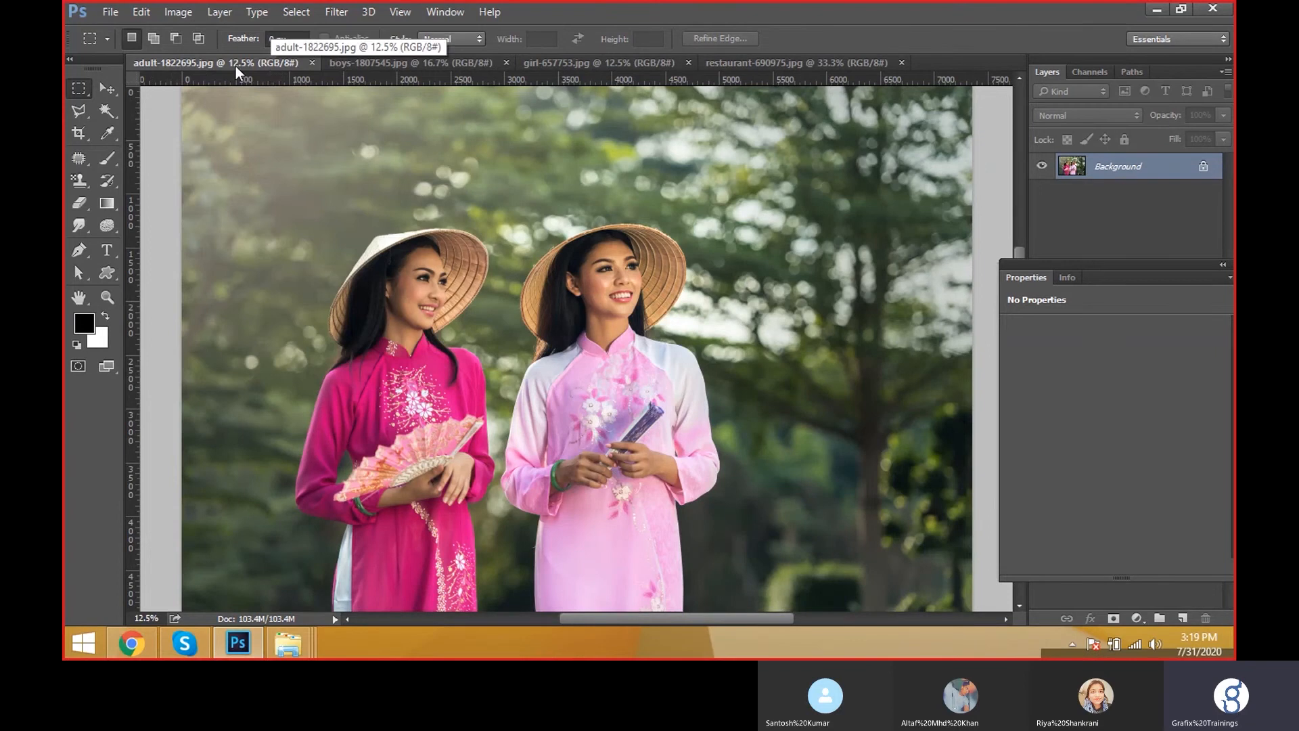
pyautogui.click(180, 13)
pyautogui.moveTo(190, 32)
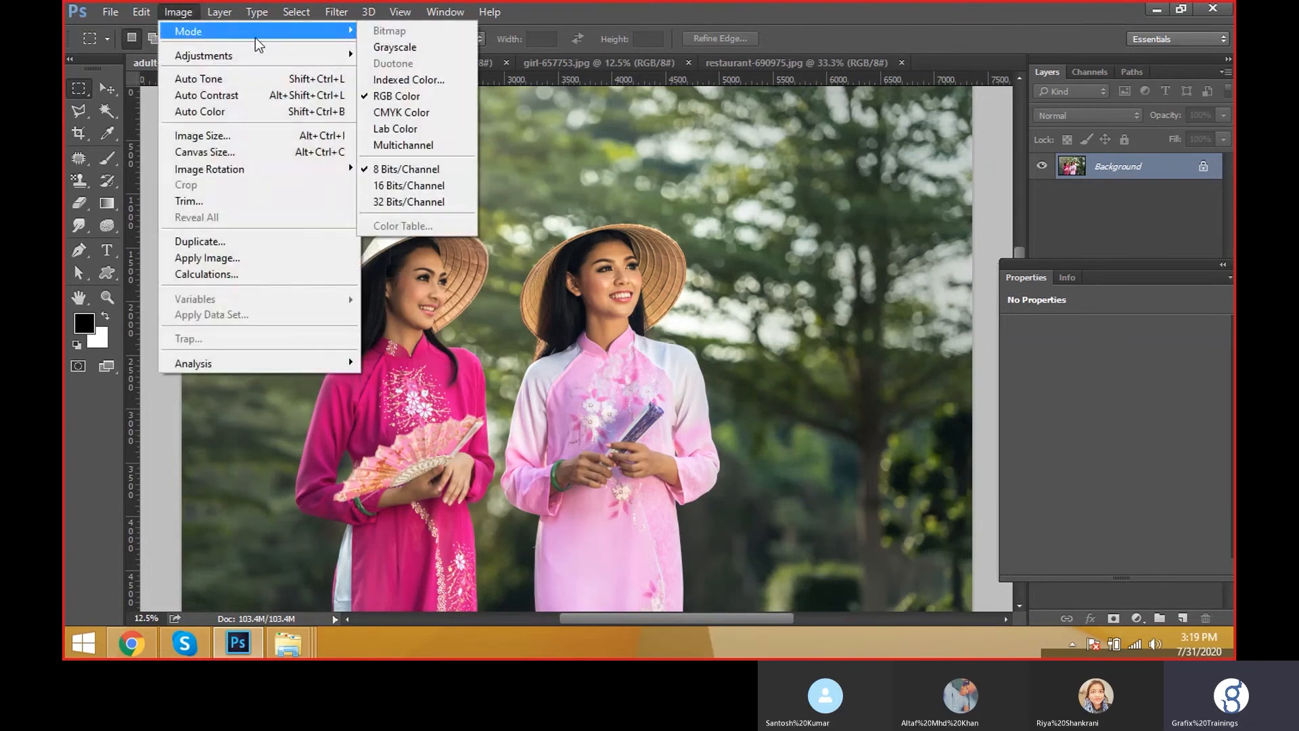
pyautogui.click(401, 115)
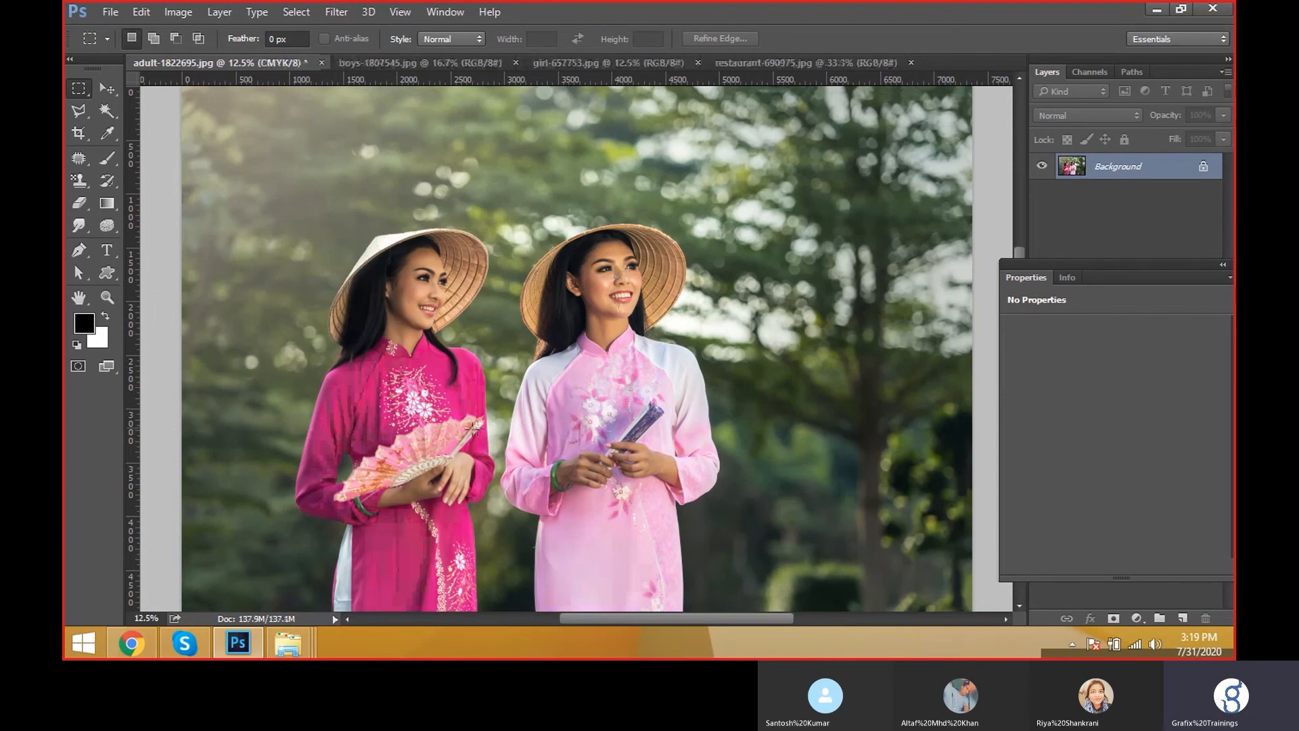
# Compare the dress colours in RGB and CMYK by repeatedly undoing and redoing the mode conversion.
pyautogui.click(460, 432)
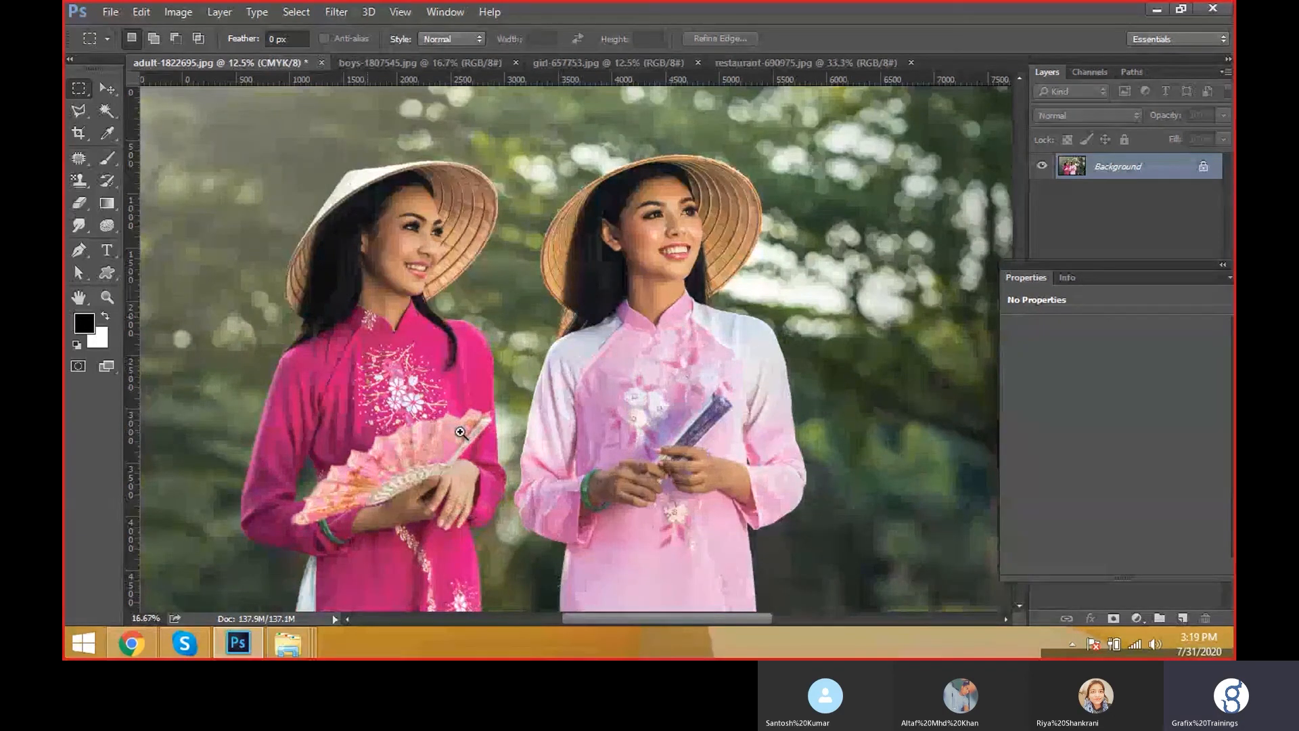
pyautogui.click(461, 431)
pyautogui.hotkey('ctrl', 'z')
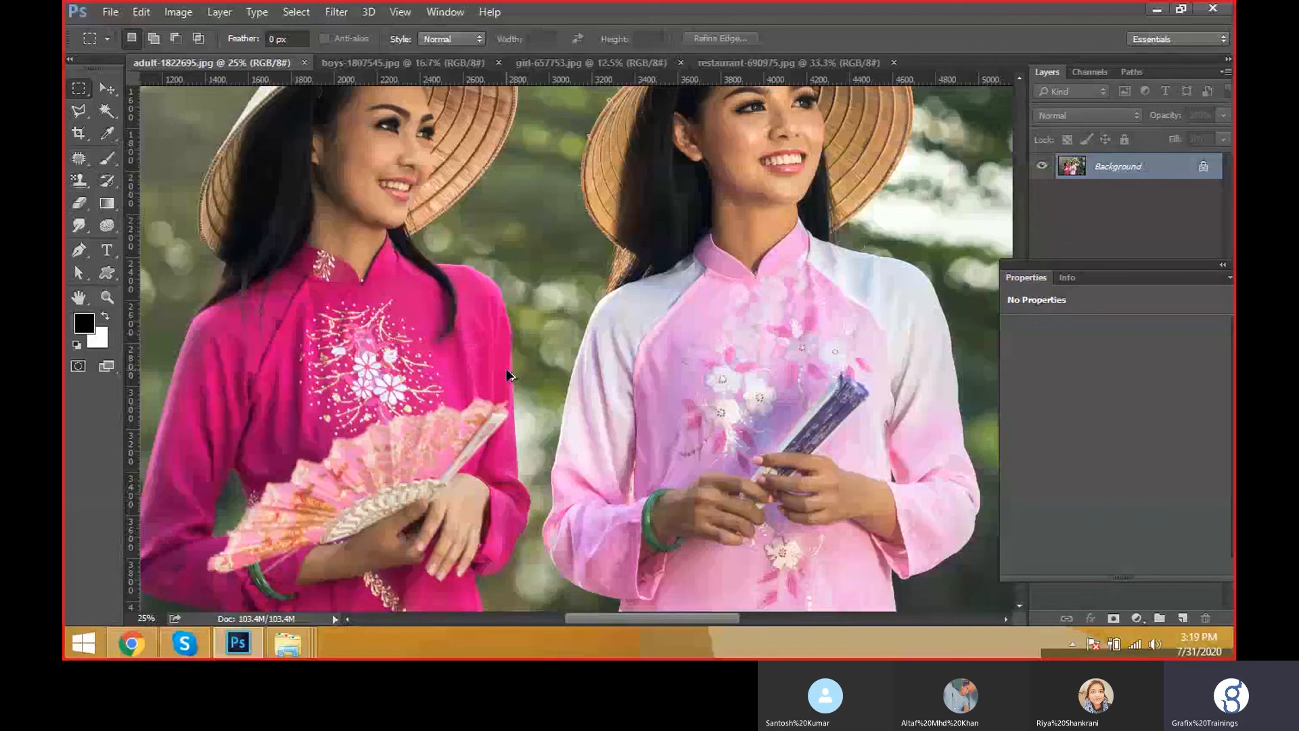
pyautogui.hotkey('ctrl', 'z')
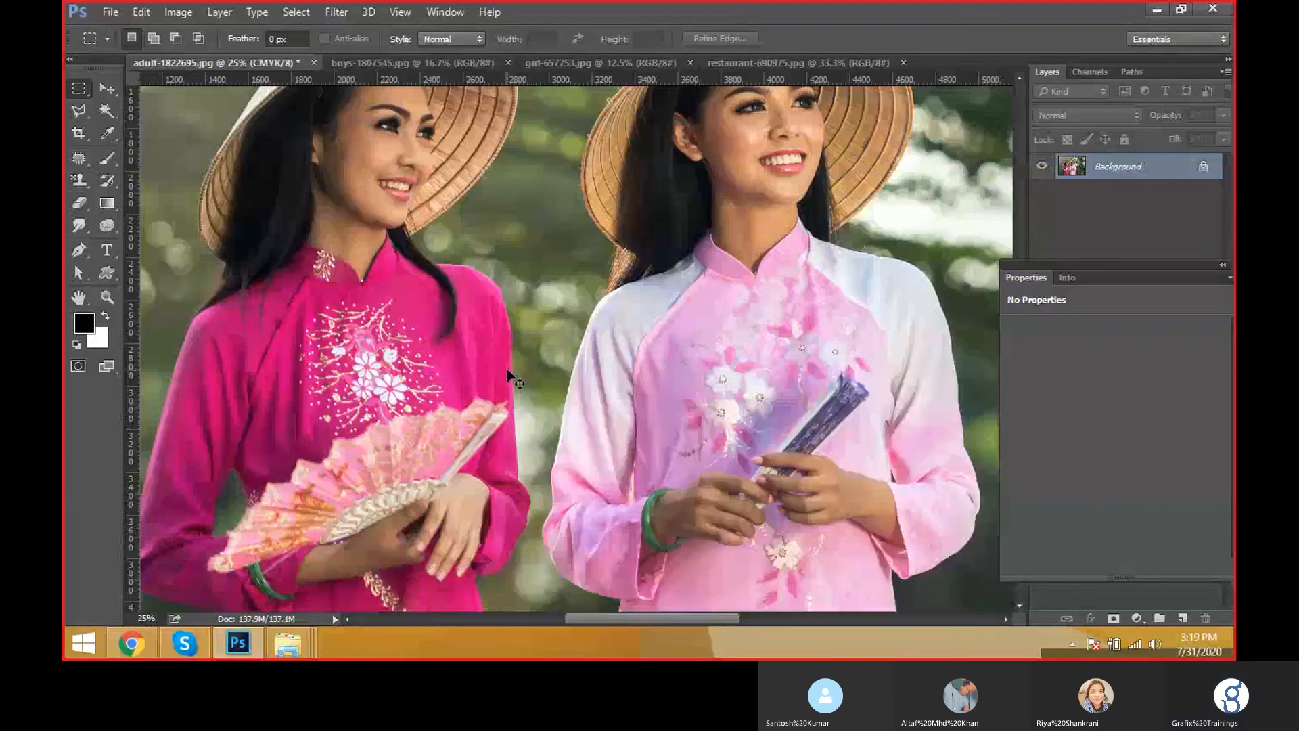
pyautogui.hotkey('ctrl', 'z')
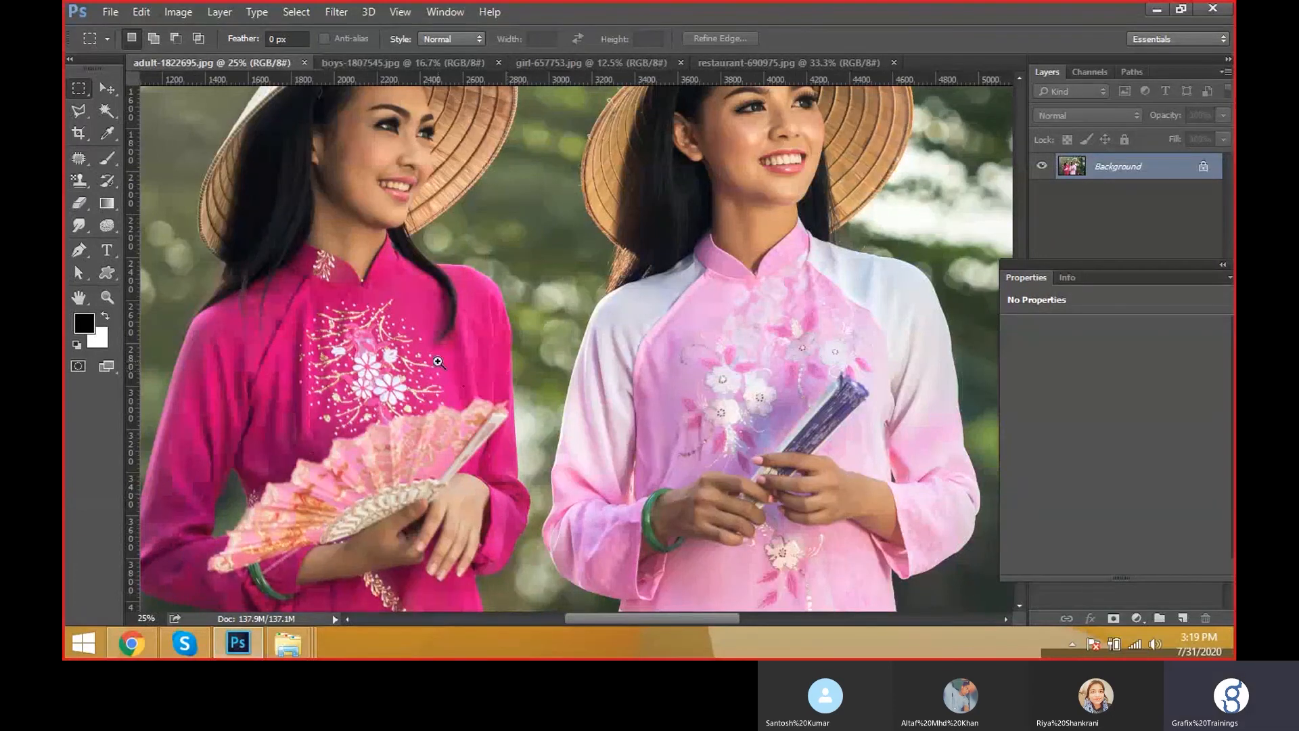
pyautogui.scroll(1, 437, 360)
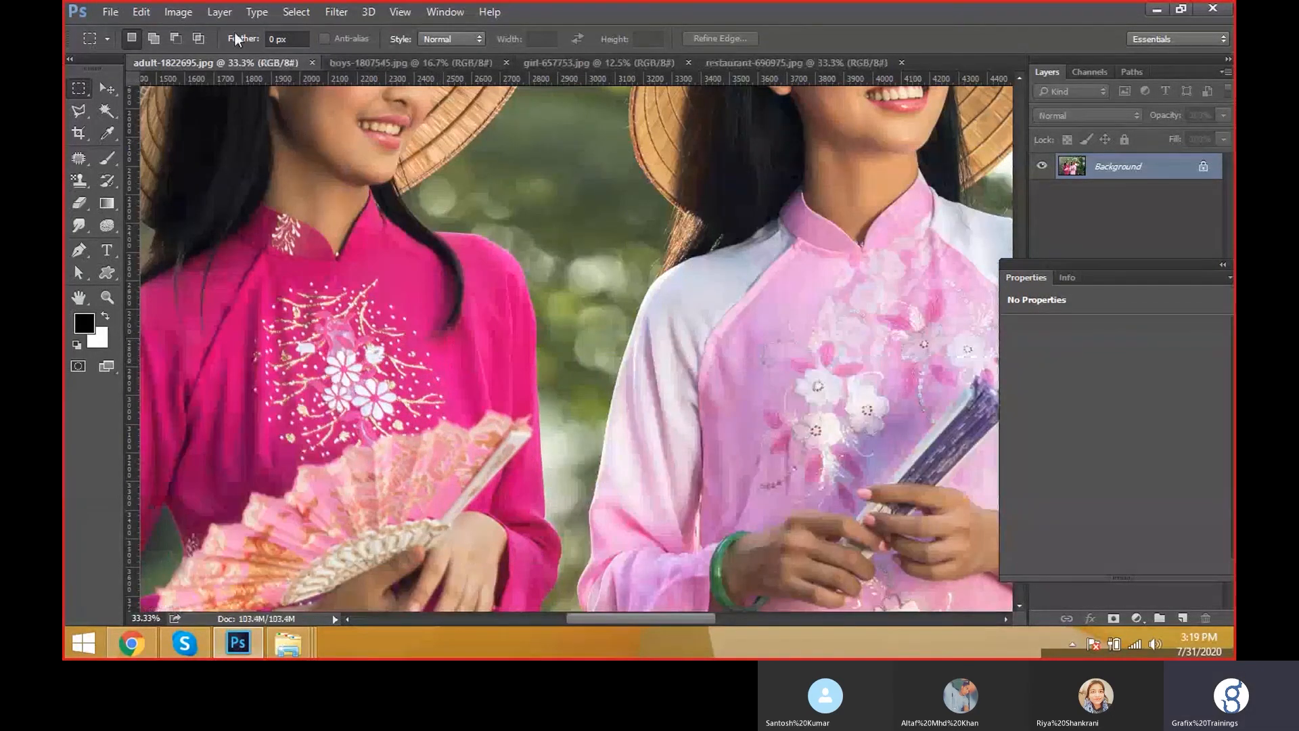
pyautogui.hotkey('ctrl', 'z')
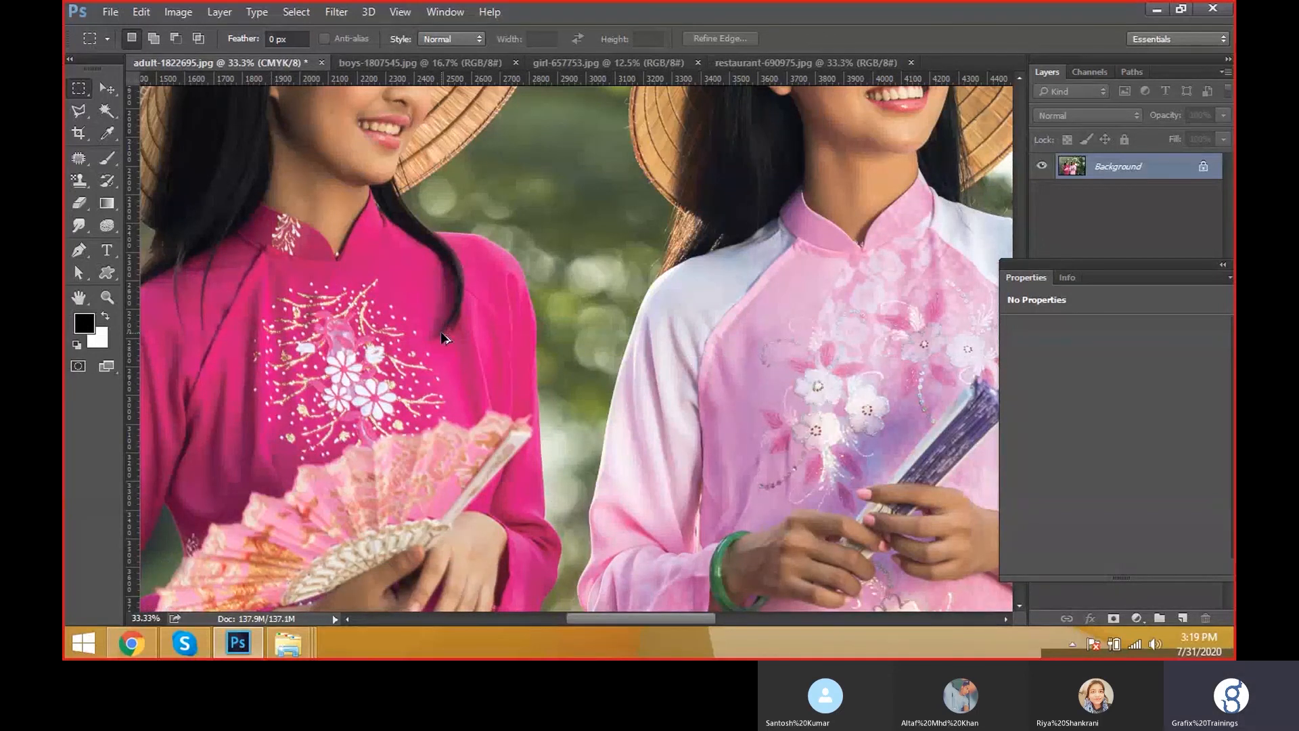
pyautogui.scroll(-1, 440, 334)
pyautogui.scroll(-5, 420, 327)
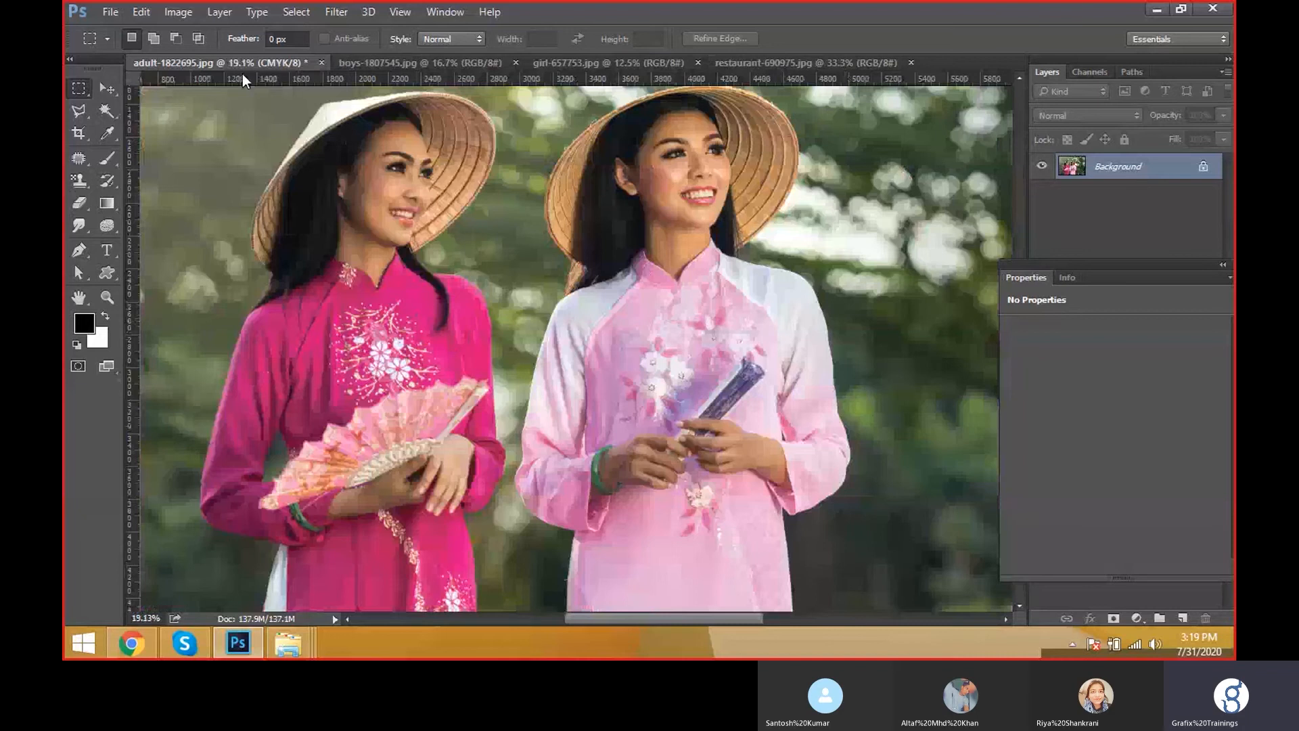
# Try converting the adult-1822695.jpg image to Lab Color mode, and undo that conversion.
pyautogui.click(178, 11)
pyautogui.moveTo(205, 32)
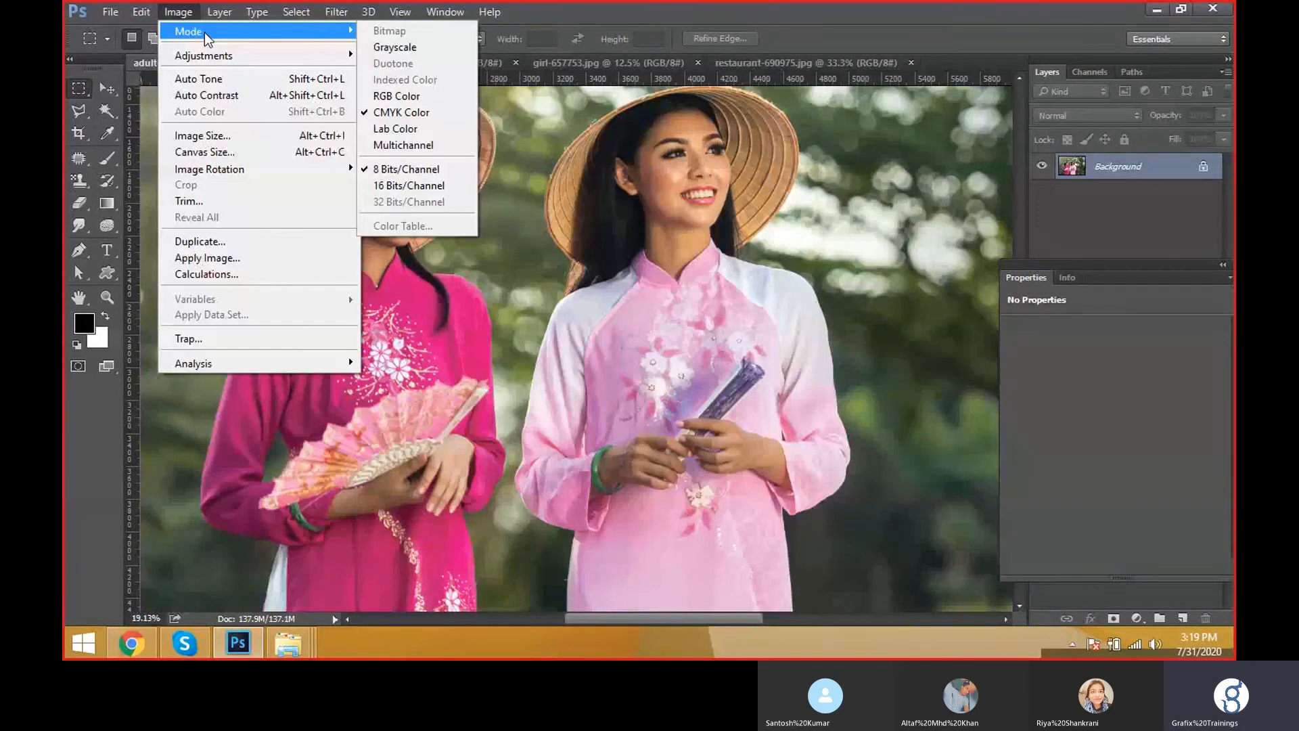
pyautogui.click(397, 136)
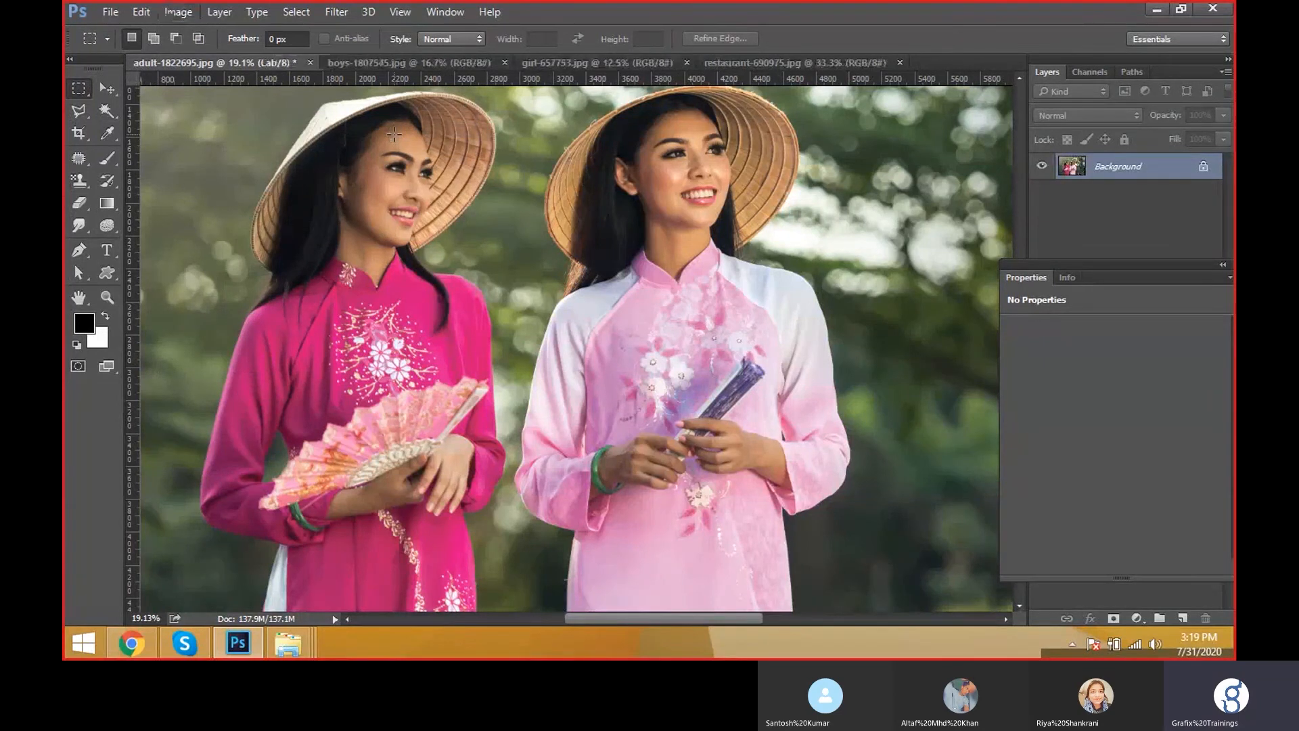
pyautogui.click(142, 12)
pyautogui.click(164, 17)
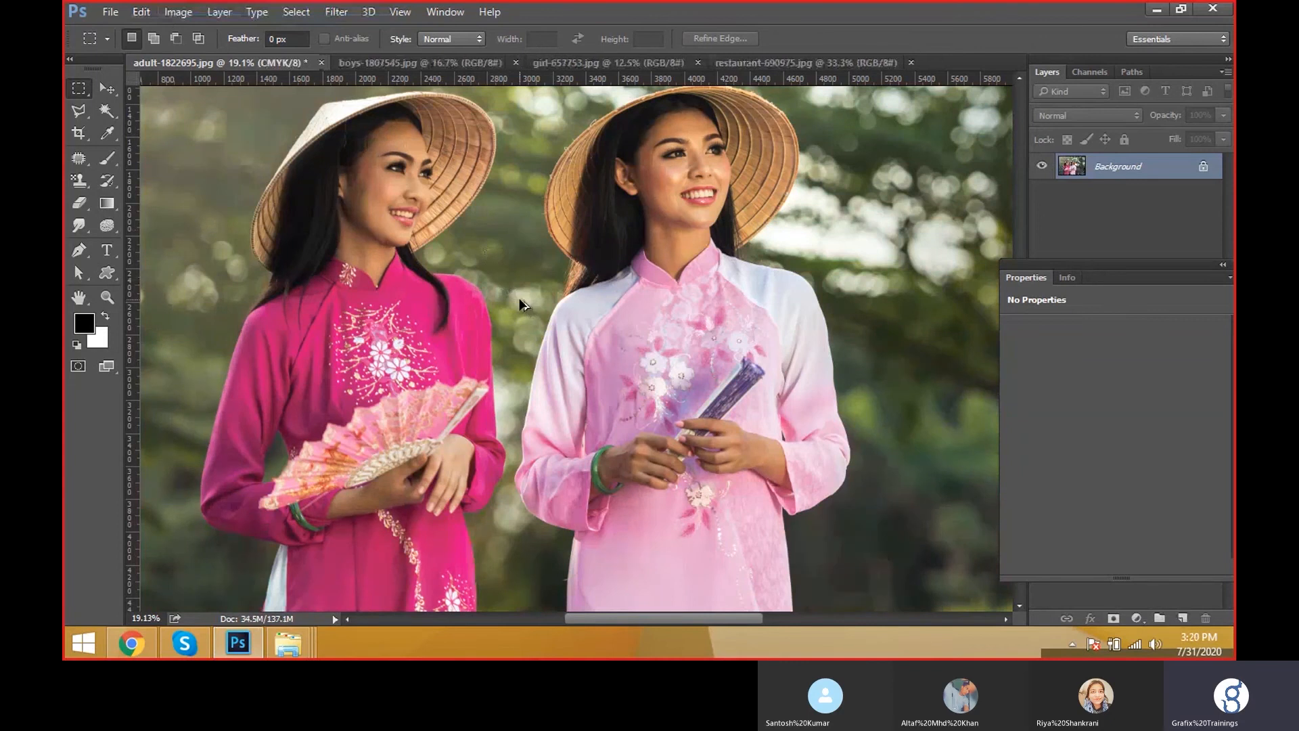
pyautogui.hotkey('ctrl', '0')
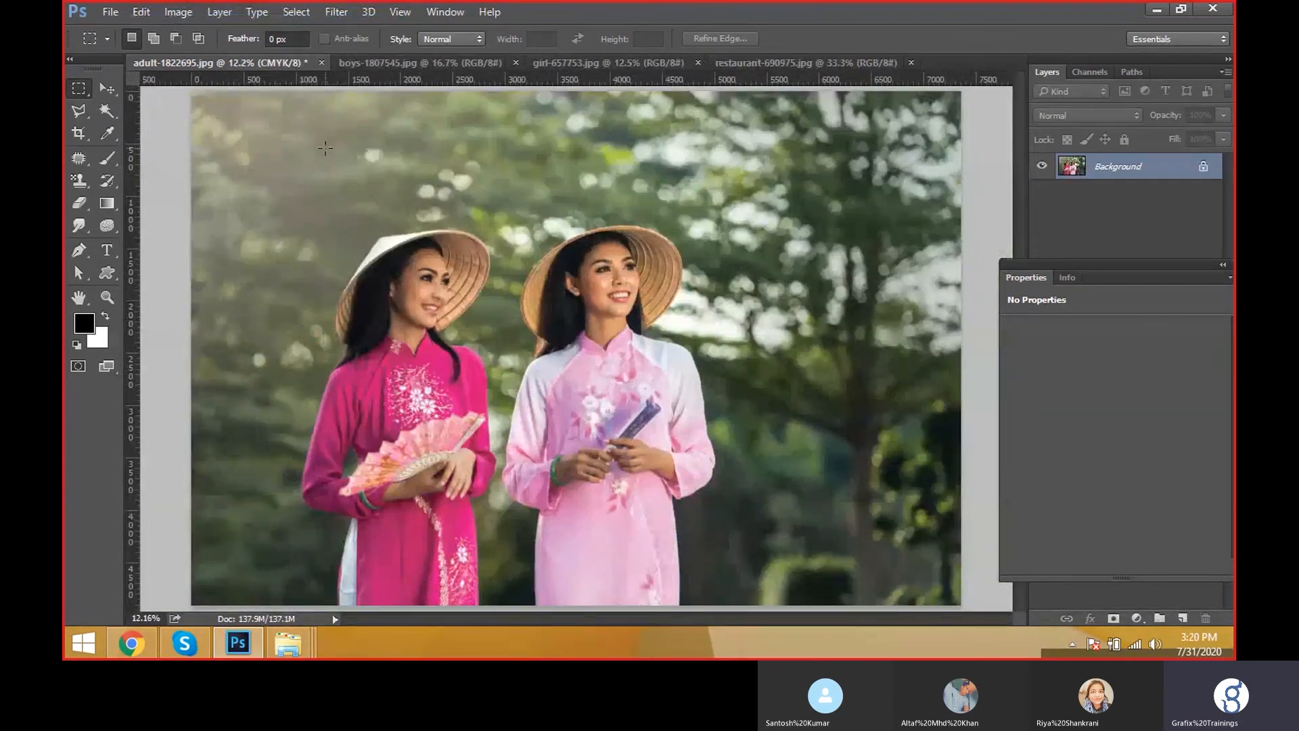
# Try converting the adult-1822695.jpg image to Multichannel mode, and undo that conversion.
pyautogui.click(144, 11)
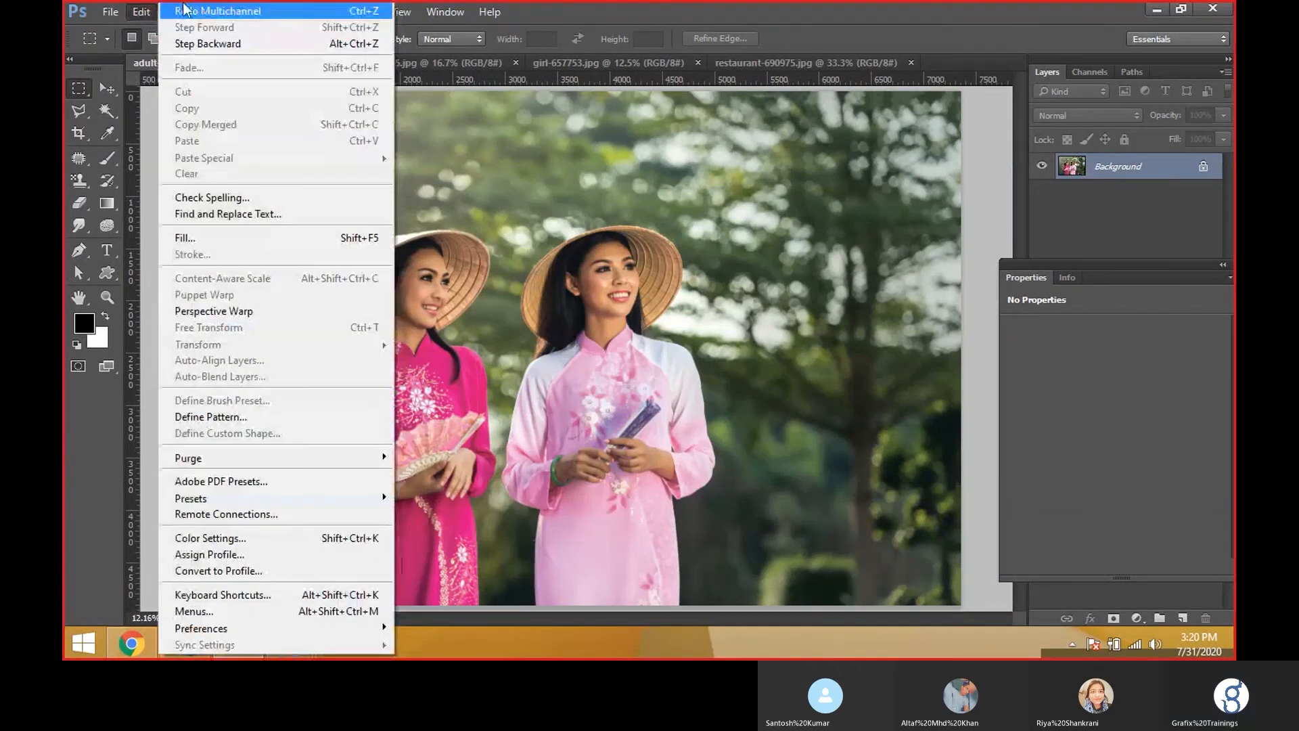
pyautogui.click(142, 11)
pyautogui.click(178, 12)
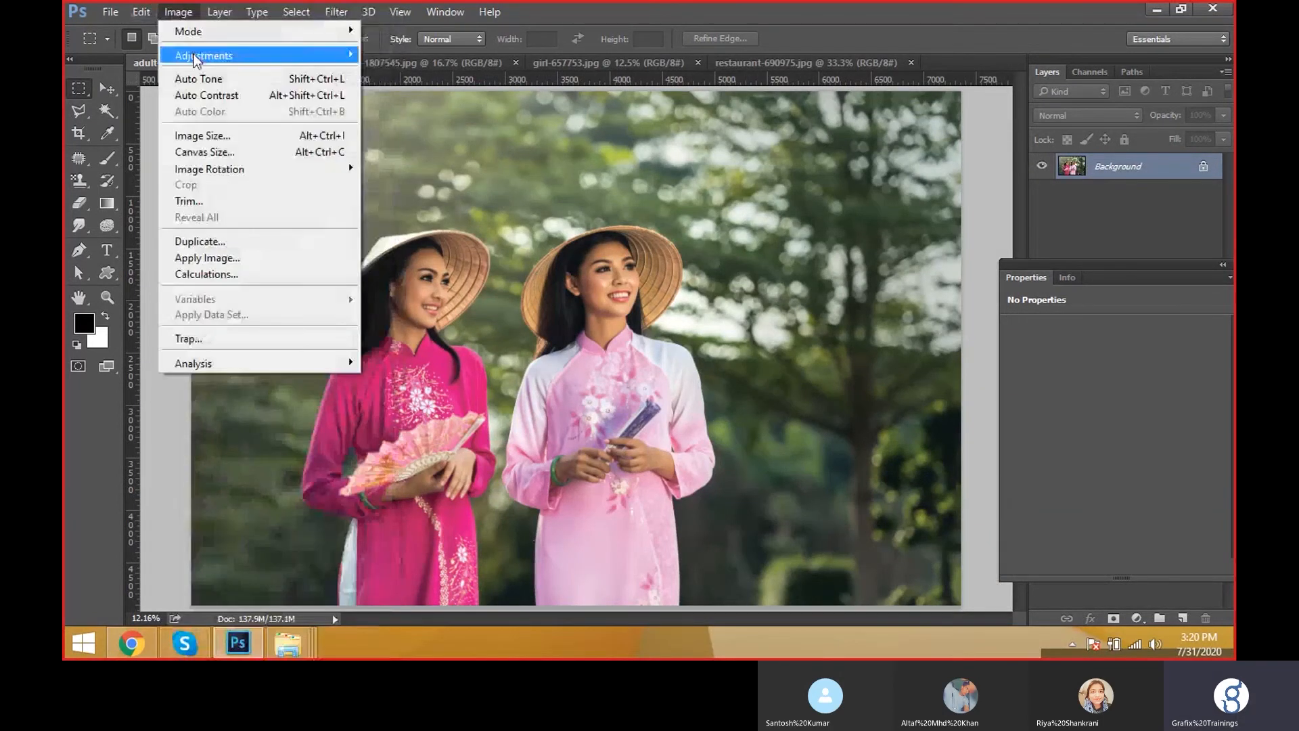
pyautogui.moveTo(202, 33)
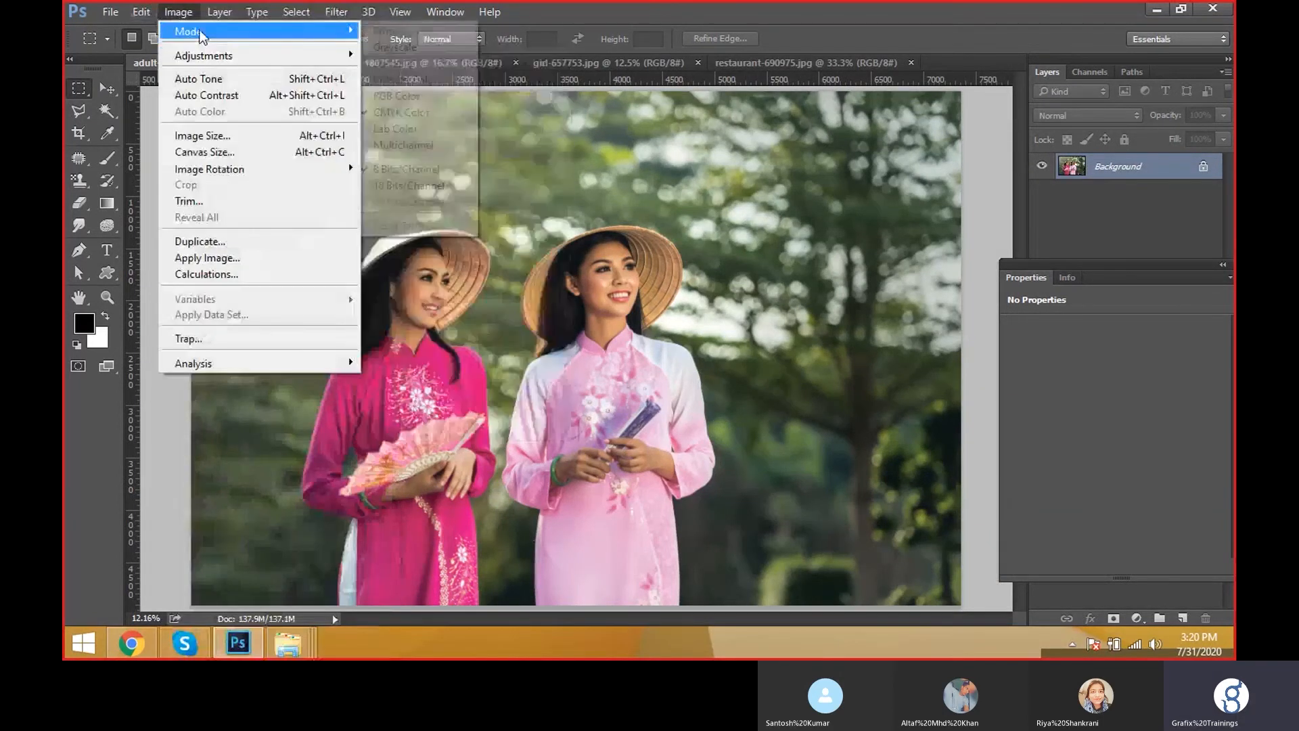
pyautogui.click(408, 145)
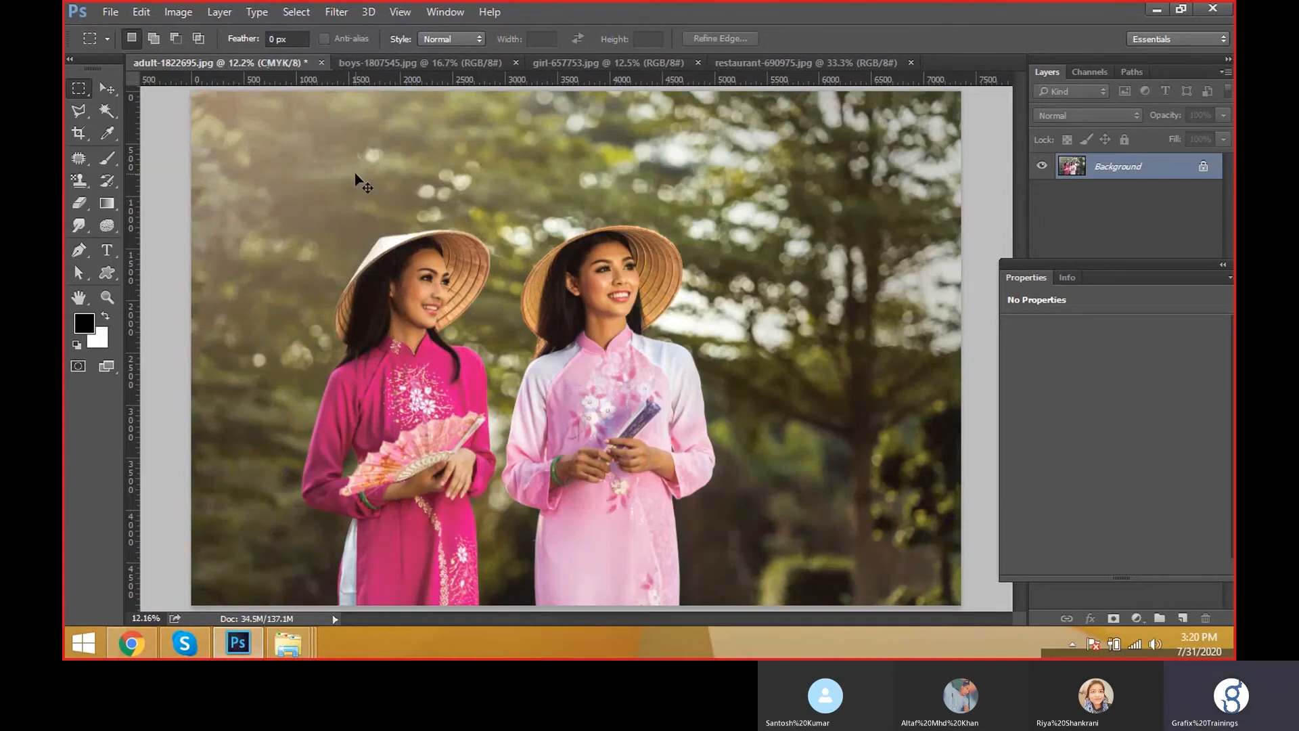
pyautogui.hotkey('ctrl', 'z')
# Convert the adult-1822695.jpg image to RGB Color mode.
pyautogui.click(178, 12)
pyautogui.moveTo(346, 33)
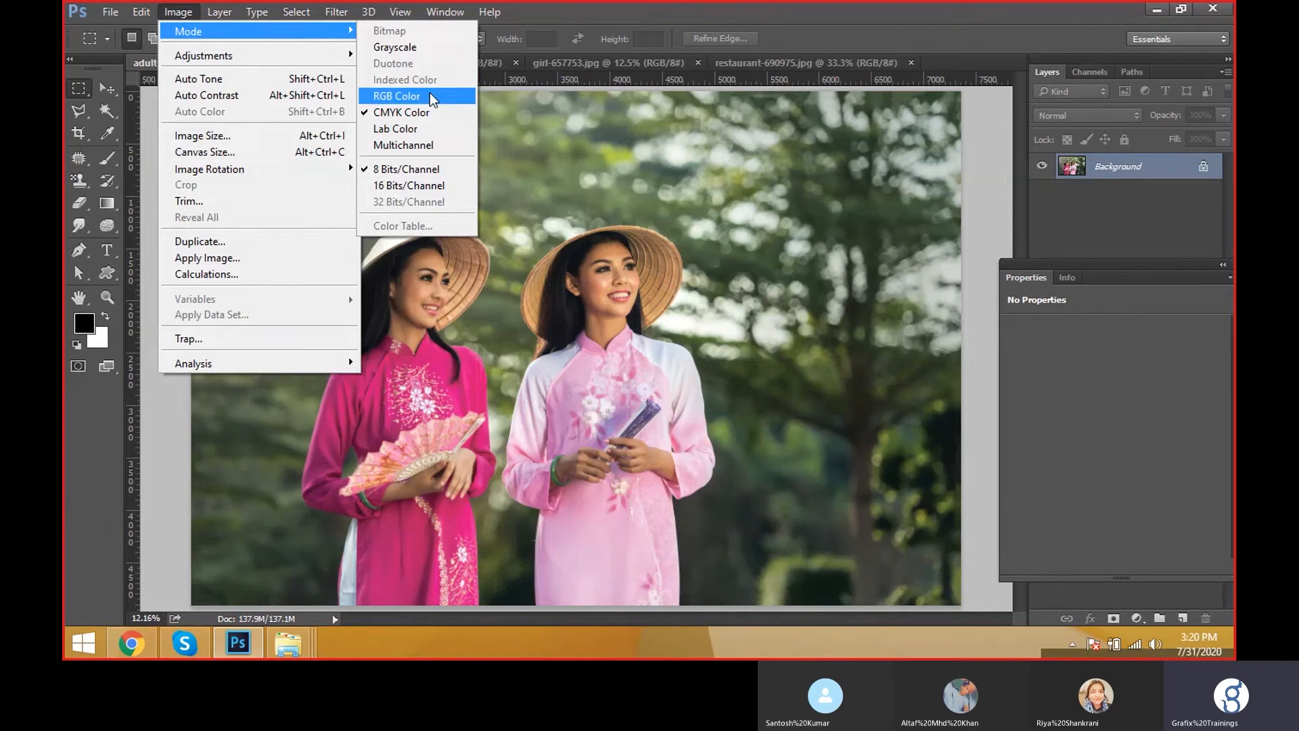
pyautogui.click(431, 99)
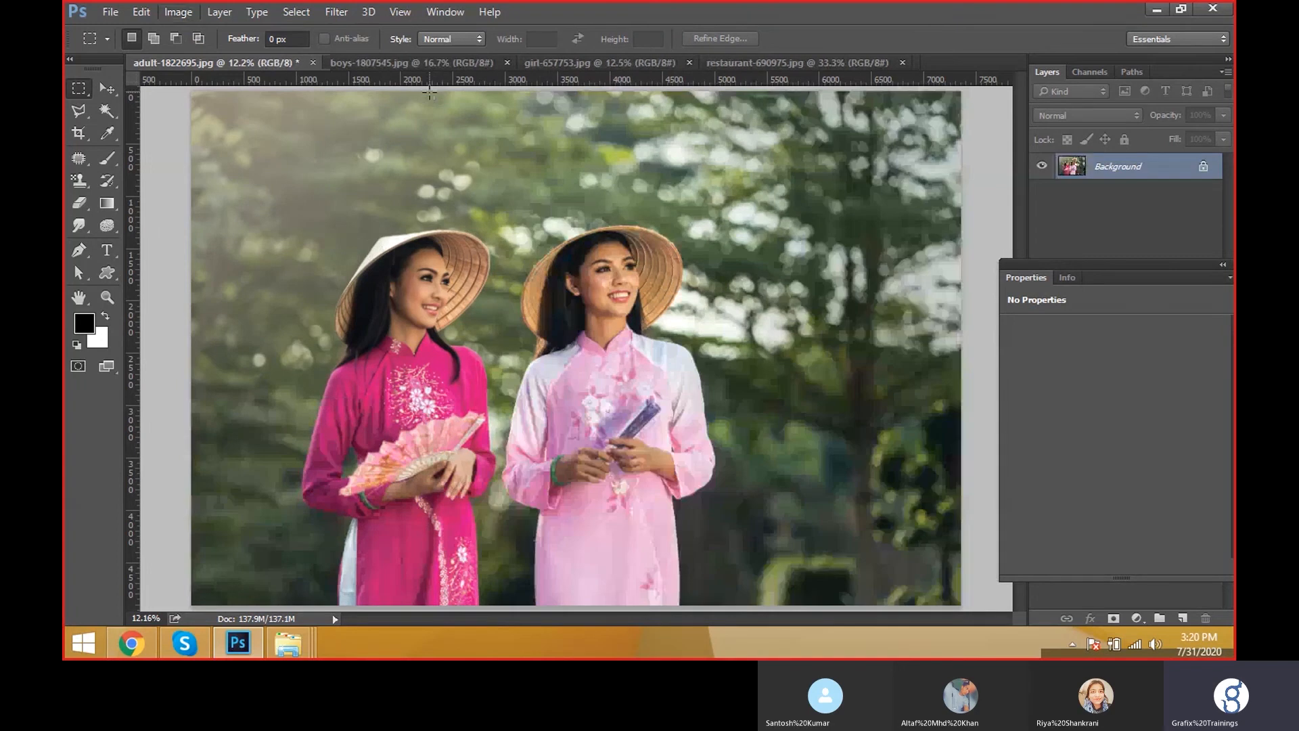
# Activate the Move tool and apply Auto Tone to the adult-1822695.jpg image.
pyautogui.press('v')
pyautogui.click(177, 11)
pyautogui.moveTo(219, 11)
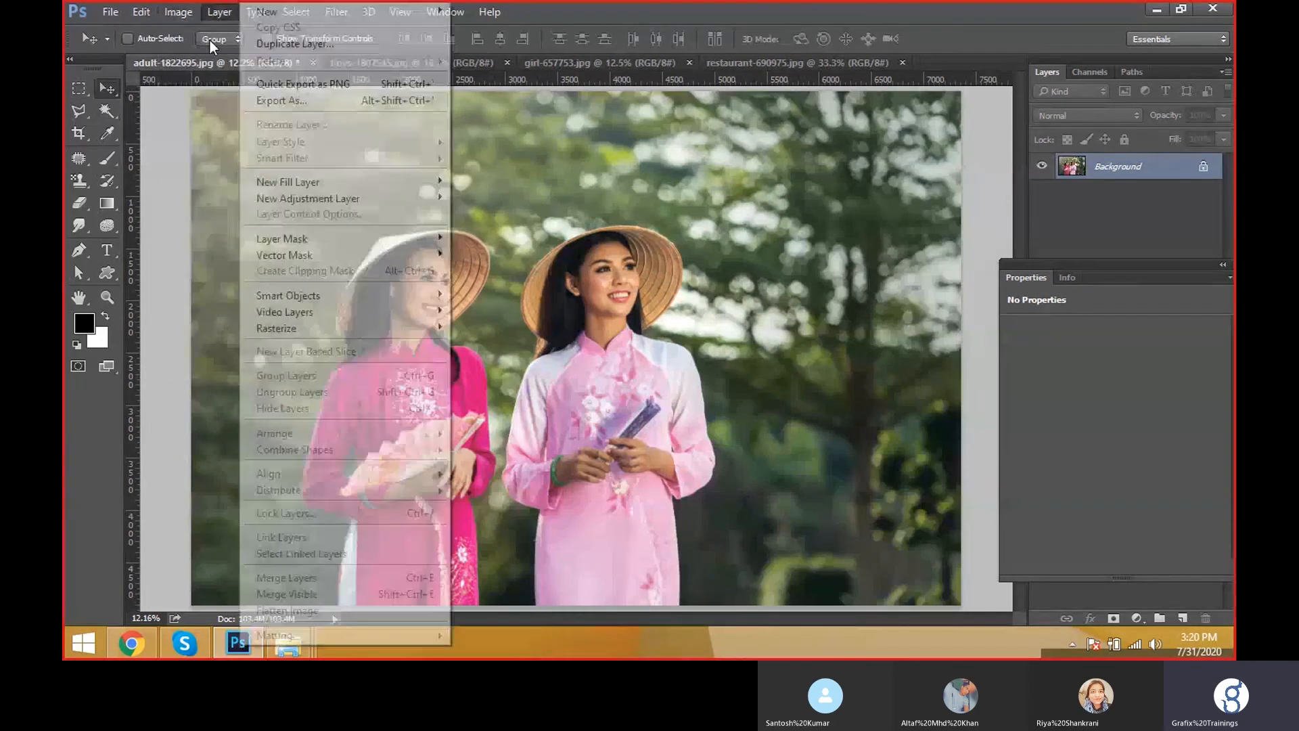
pyautogui.click(176, 15)
pyautogui.click(176, 14)
pyautogui.moveTo(194, 32)
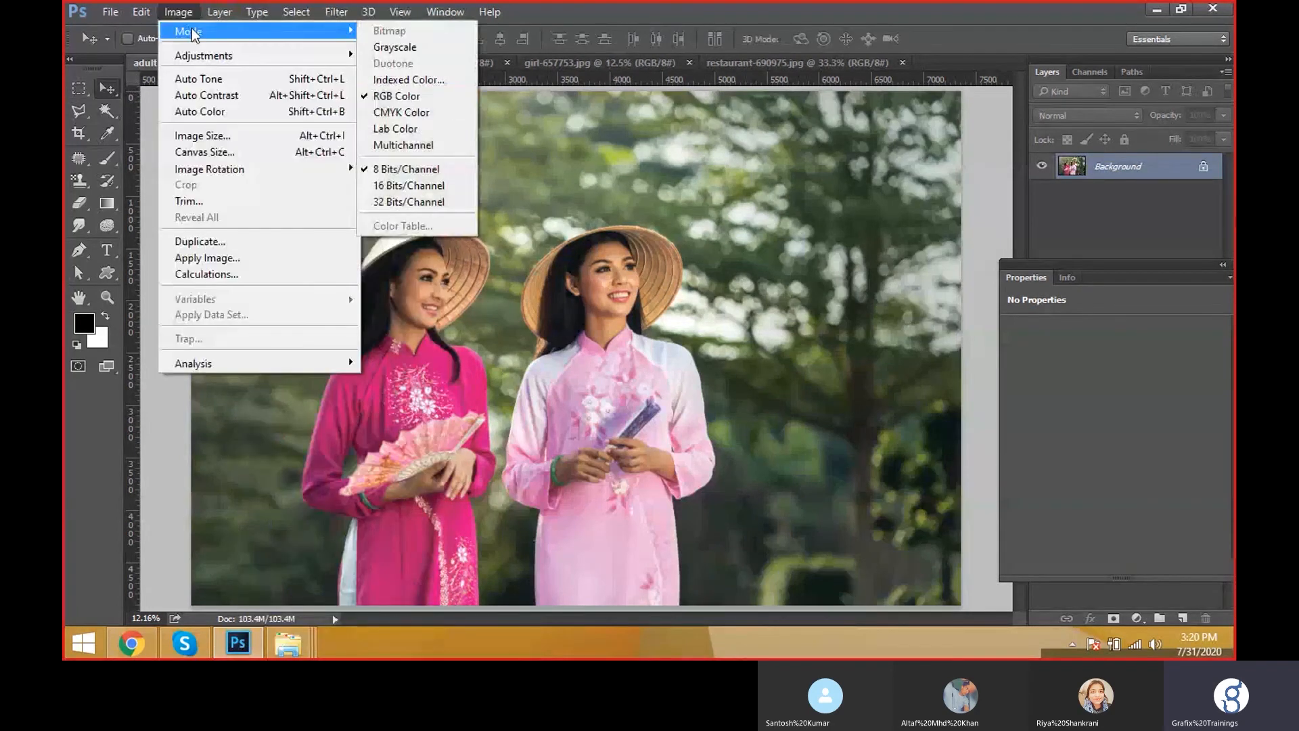
pyautogui.moveTo(281, 61)
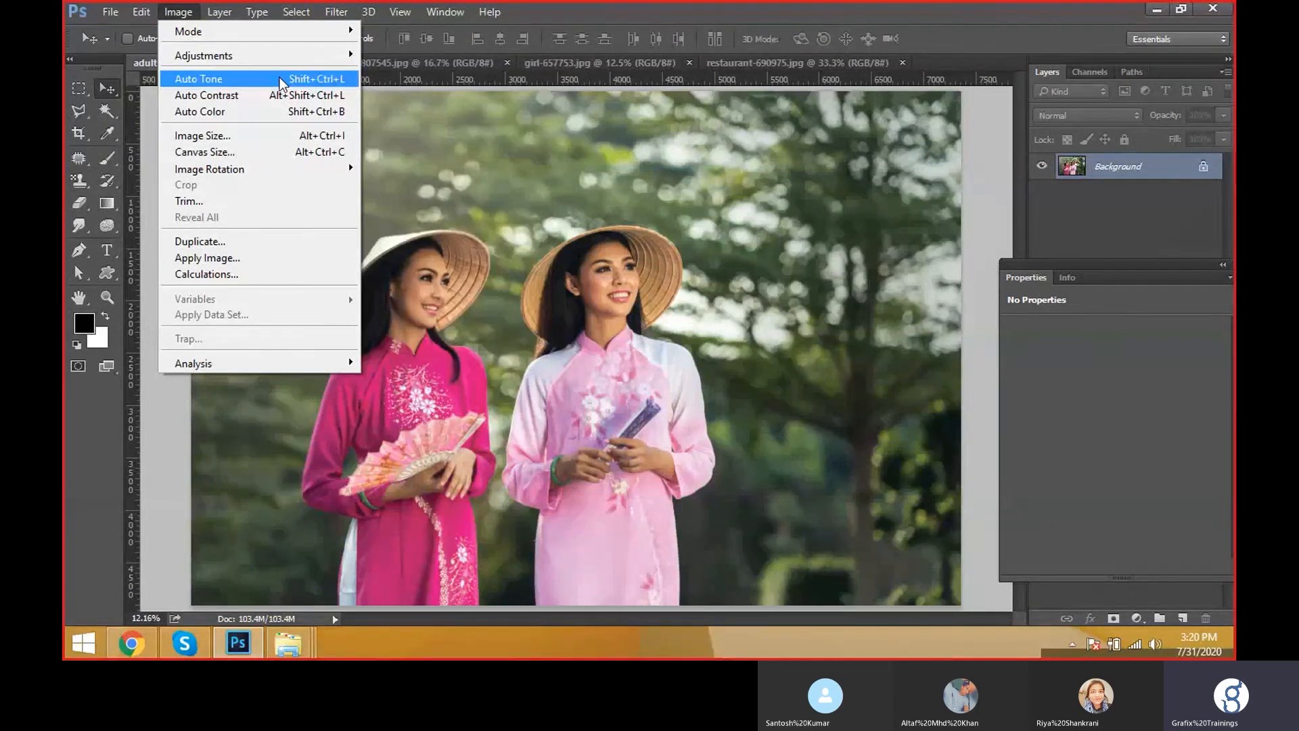
pyautogui.click(281, 82)
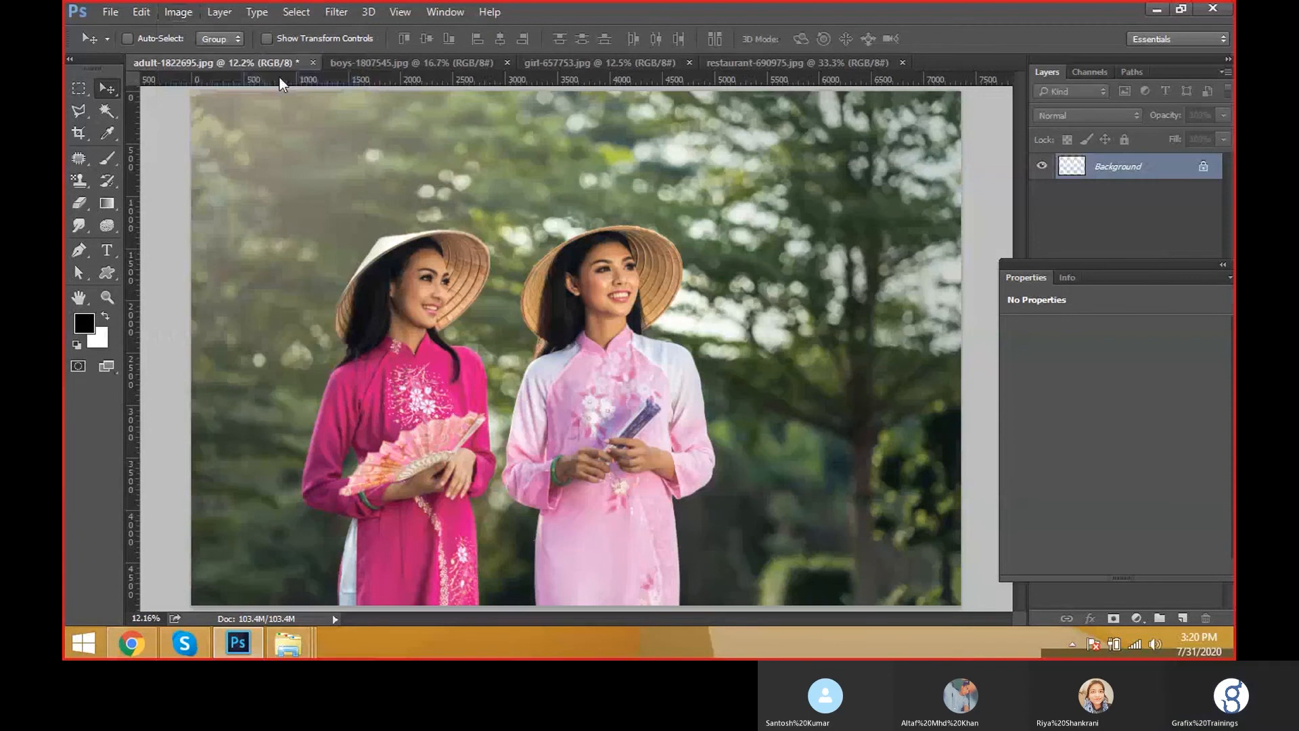
# Inspect the two women up close, then apply Auto Tone once more followed by Auto Contrast to the image.
pyautogui.scroll(3, 423, 398)
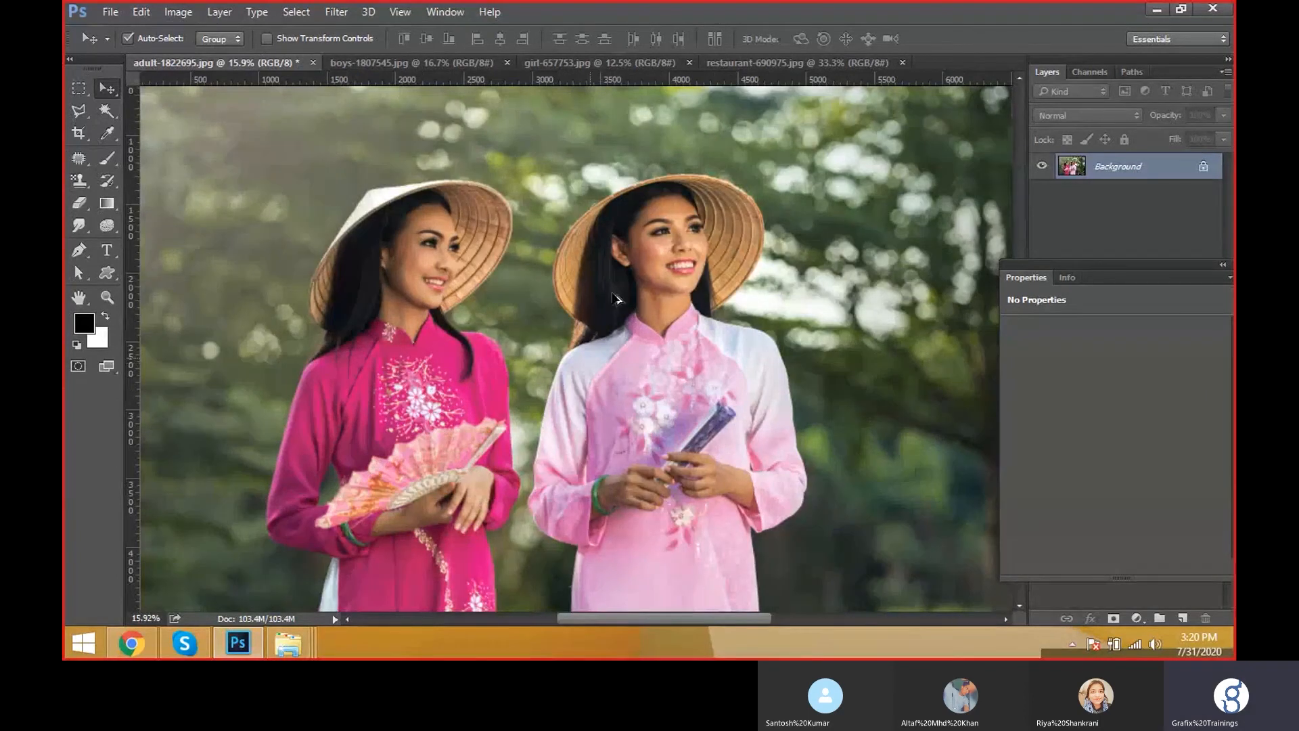
pyautogui.scroll(3, 616, 298)
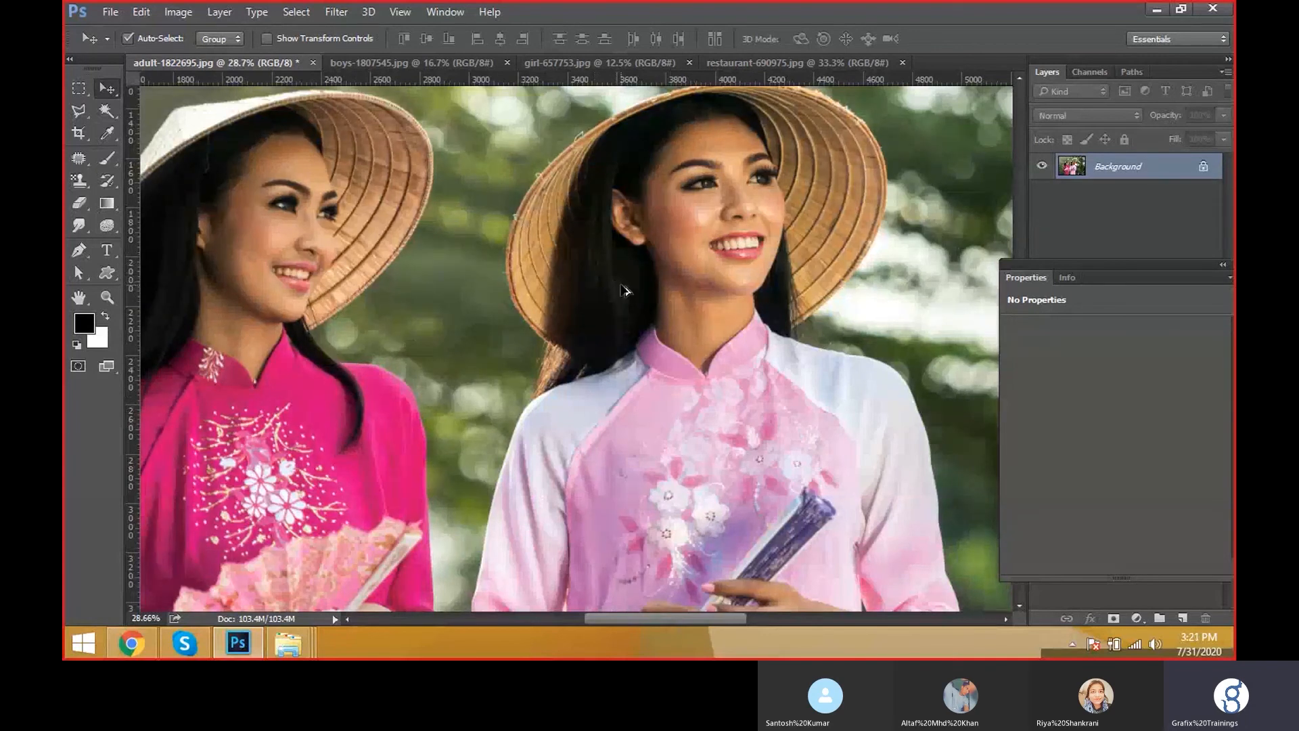
pyautogui.scroll(-1, 619, 284)
pyautogui.scroll(3, 622, 289)
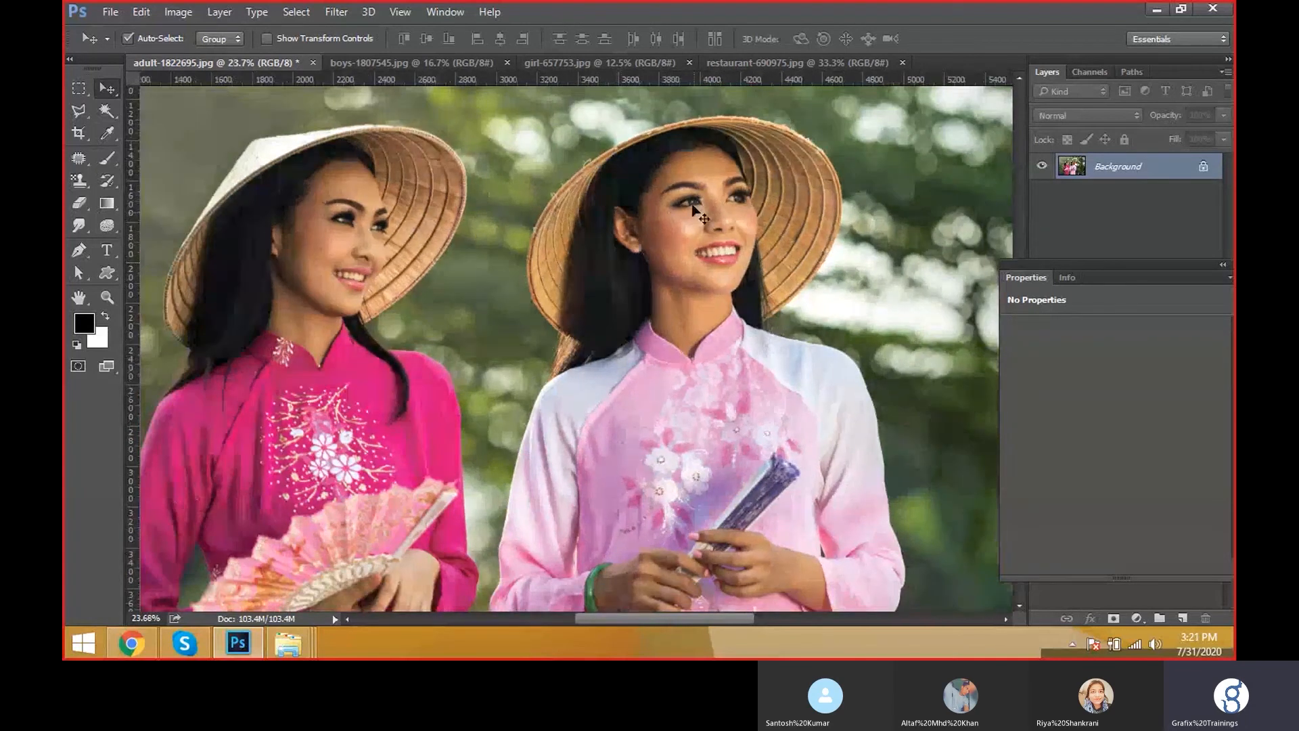
pyautogui.scroll(1, 673, 263)
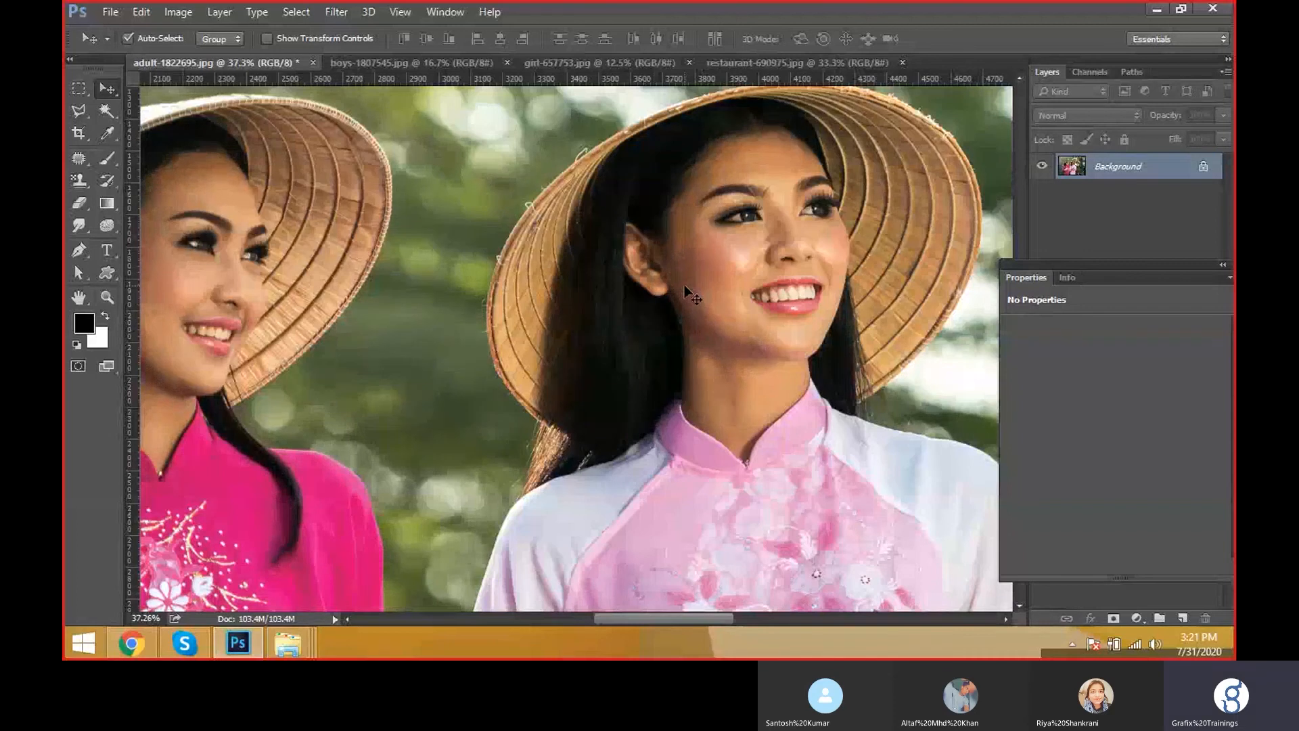
pyautogui.scroll(-4, 683, 291)
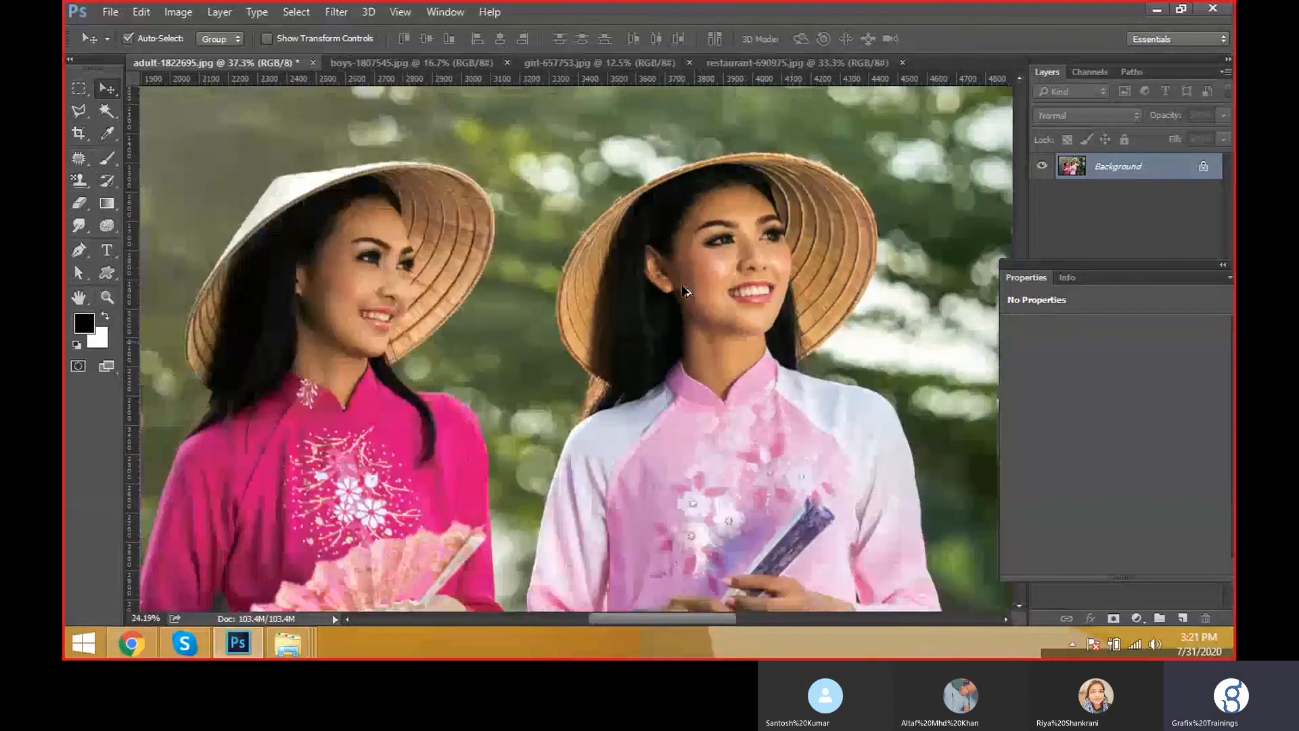
pyautogui.scroll(-3, 683, 290)
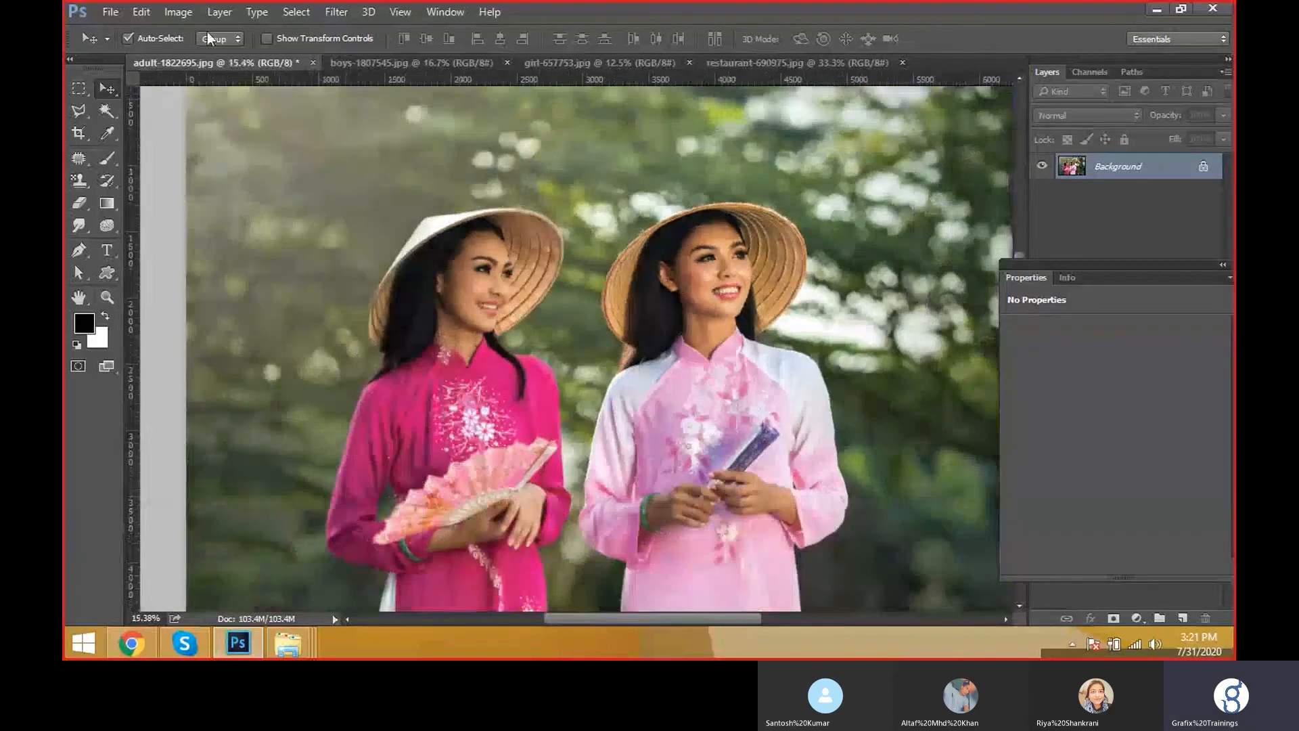
pyautogui.click(178, 12)
pyautogui.click(271, 79)
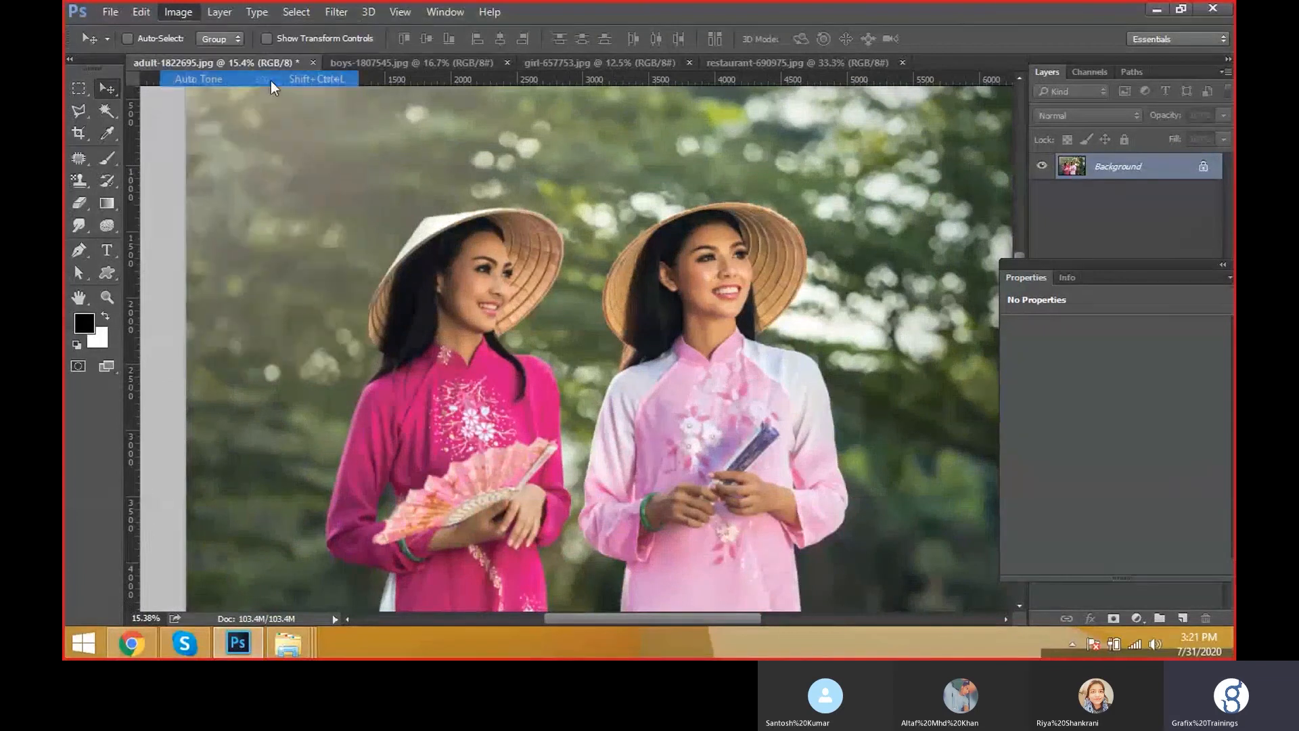
pyautogui.click(177, 12)
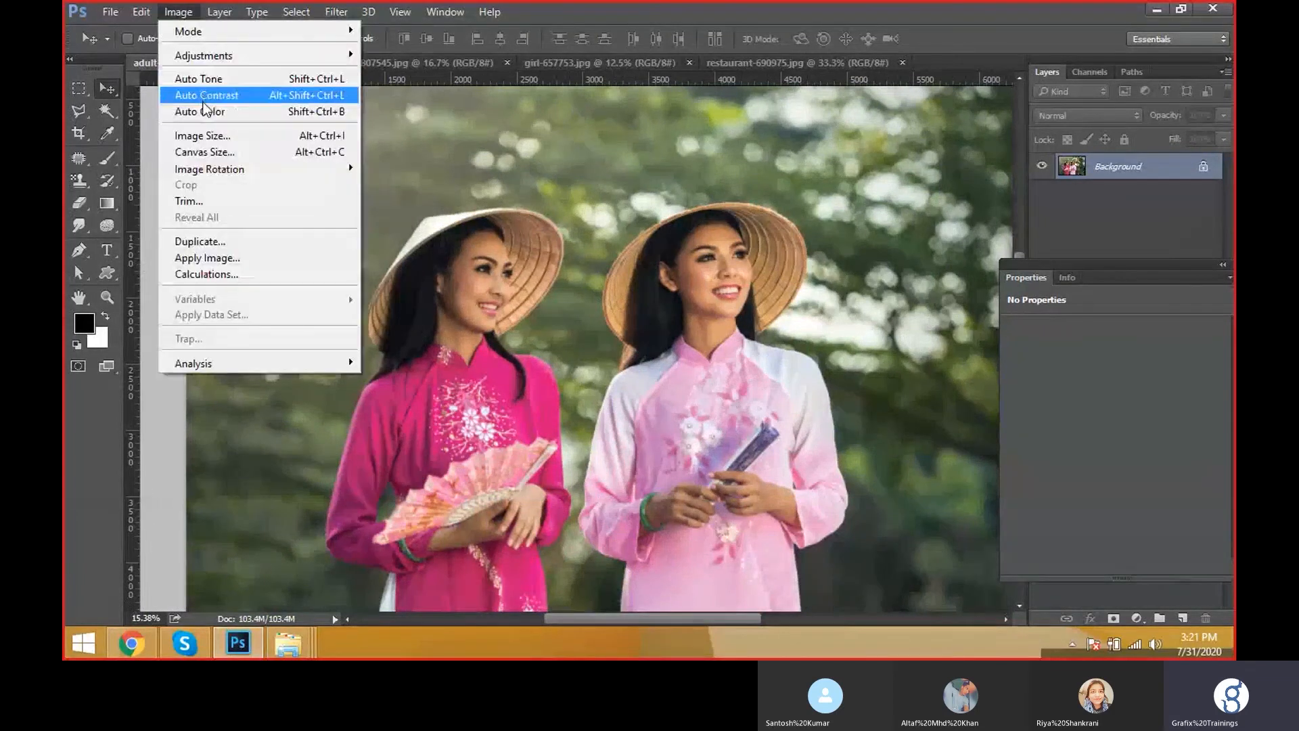
pyautogui.click(201, 94)
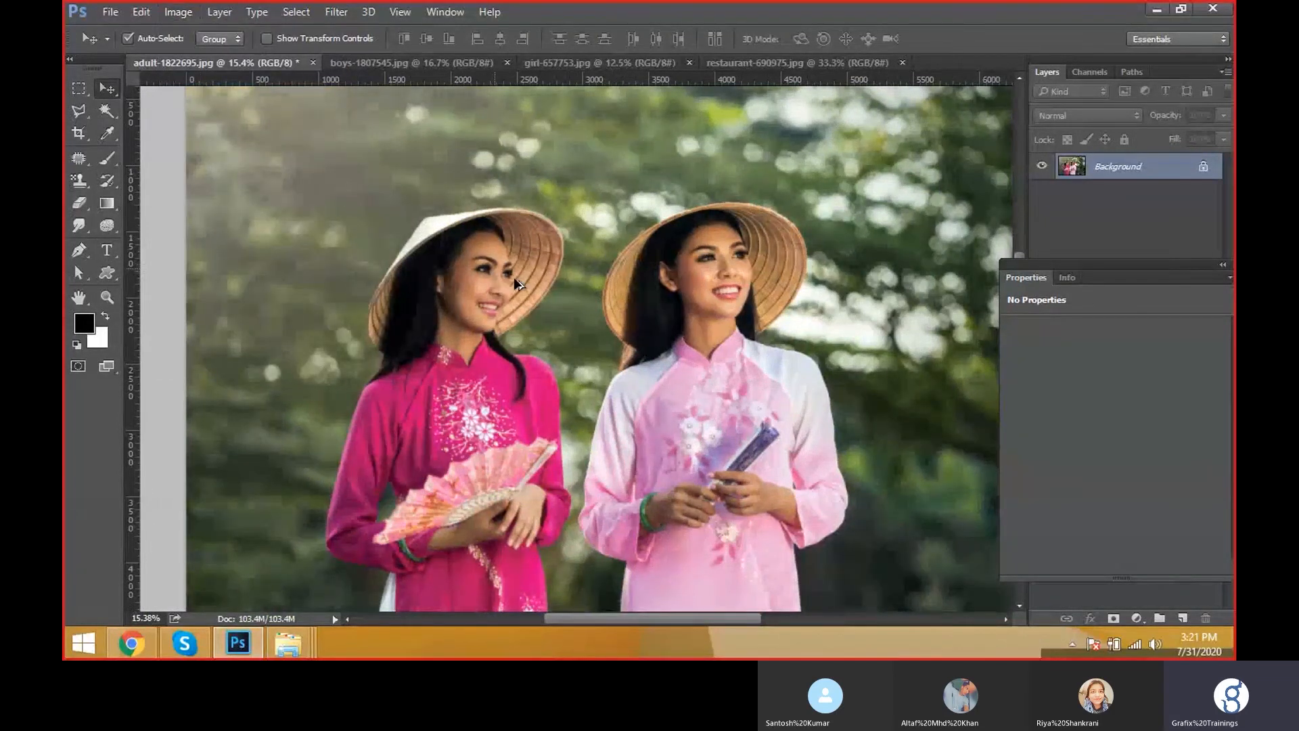
# Apply Auto Color twice to the adult-1822695.jpg image, checking the whole picture between the two corrections.
pyautogui.scroll(3, 514, 278)
pyautogui.scroll(1, 555, 310)
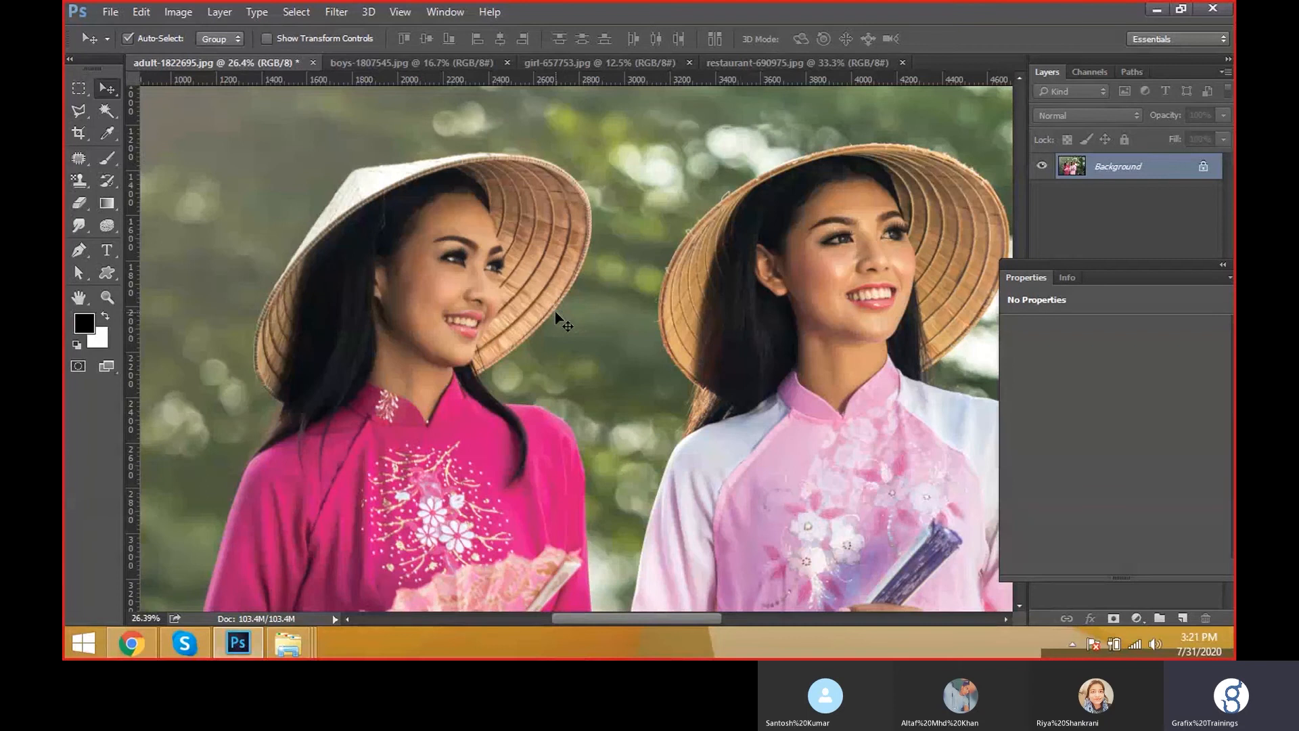
pyautogui.click(182, 11)
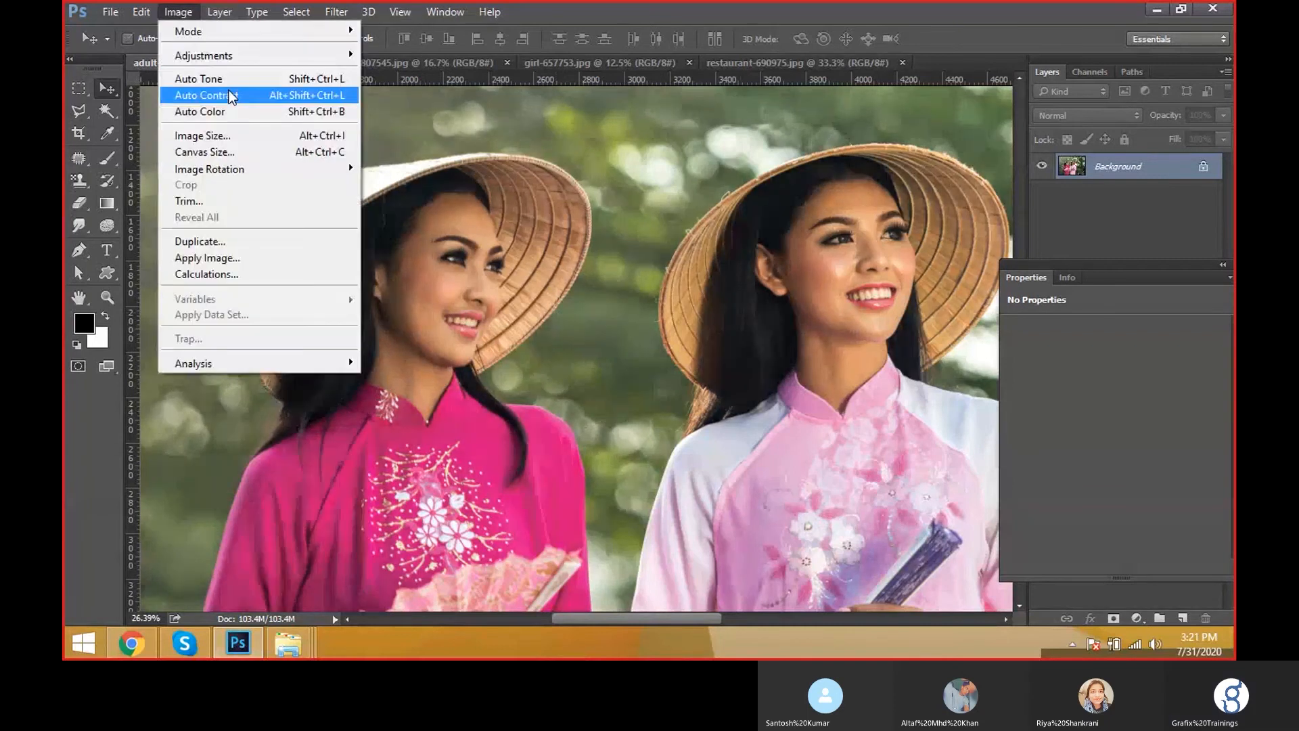
pyautogui.click(233, 116)
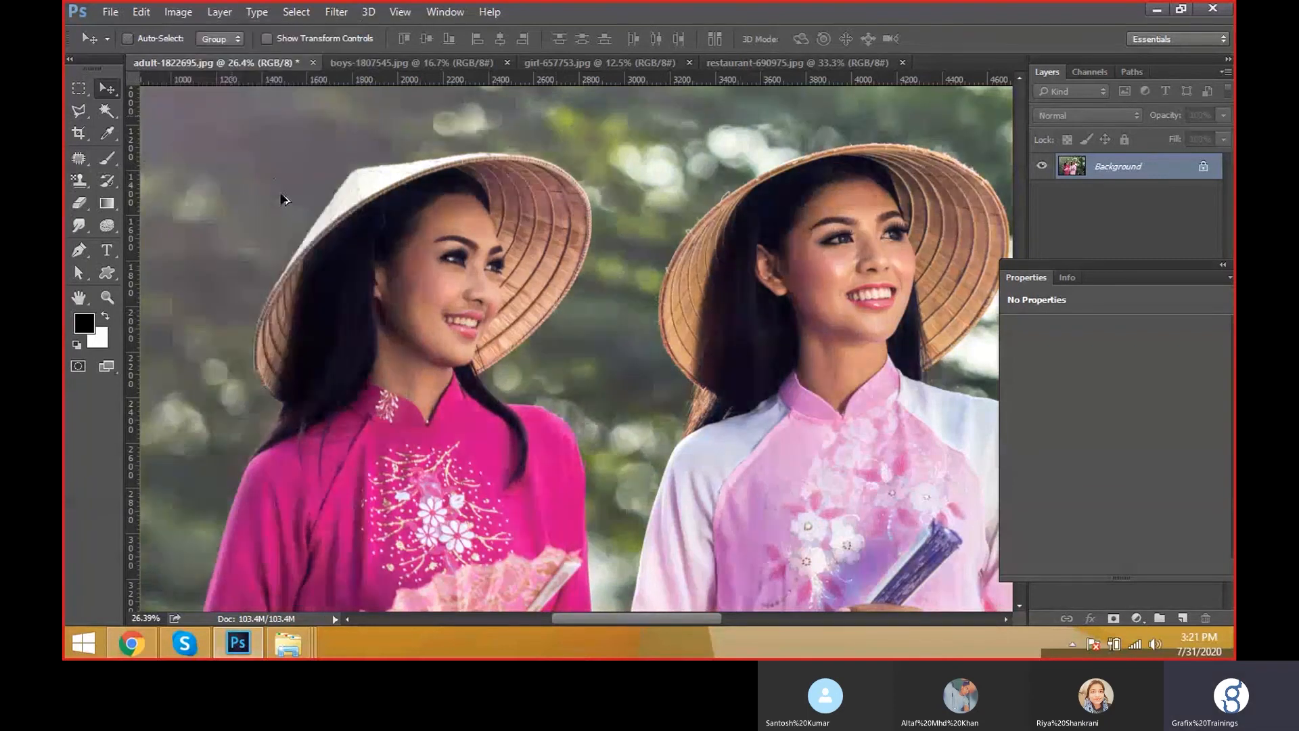
pyautogui.scroll(-1, 284, 207)
pyautogui.scroll(-7, 284, 207)
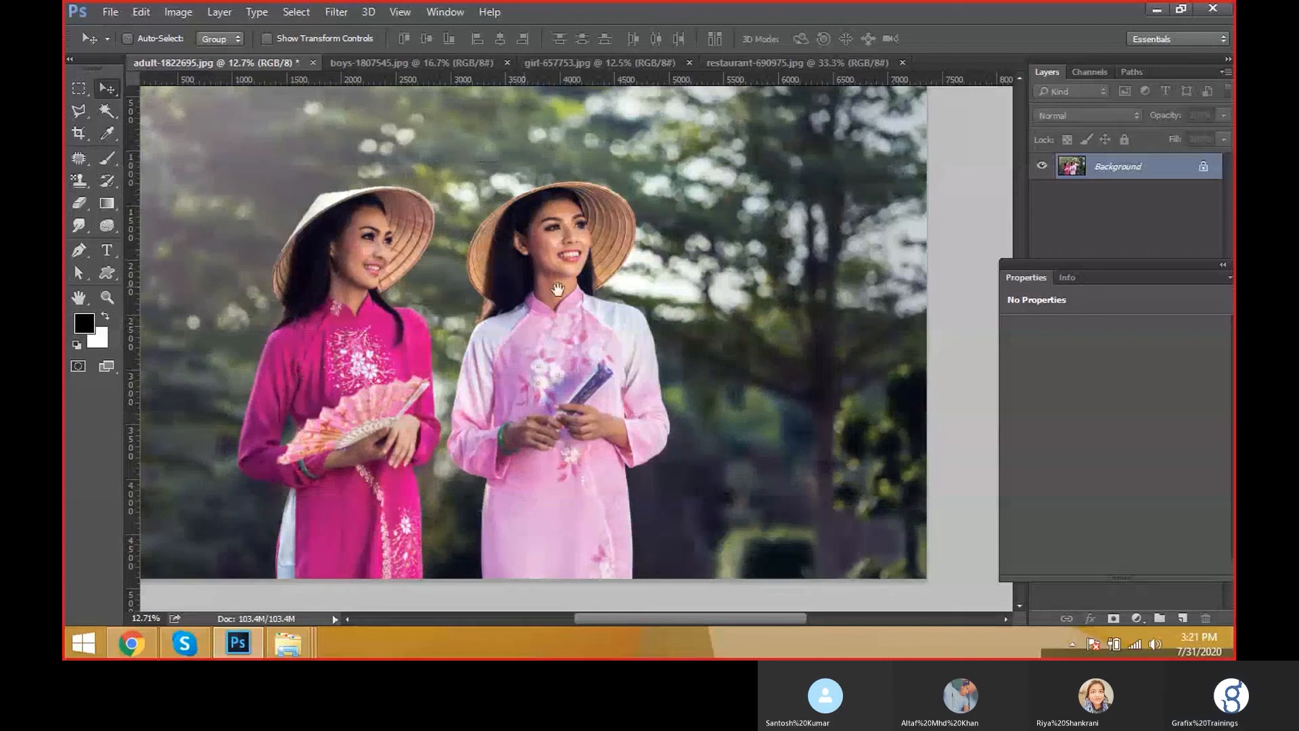
pyautogui.moveTo(551, 289); pyautogui.dragTo(590, 333)
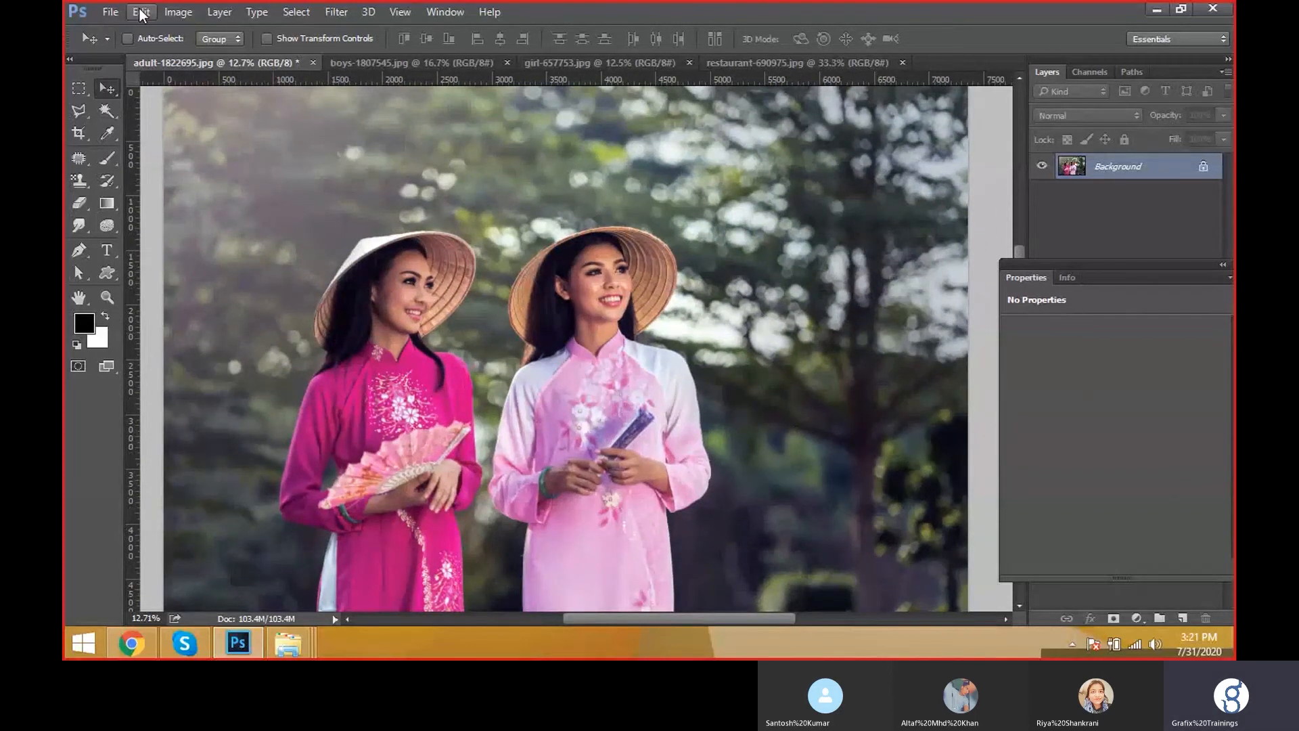
pyautogui.click(178, 12)
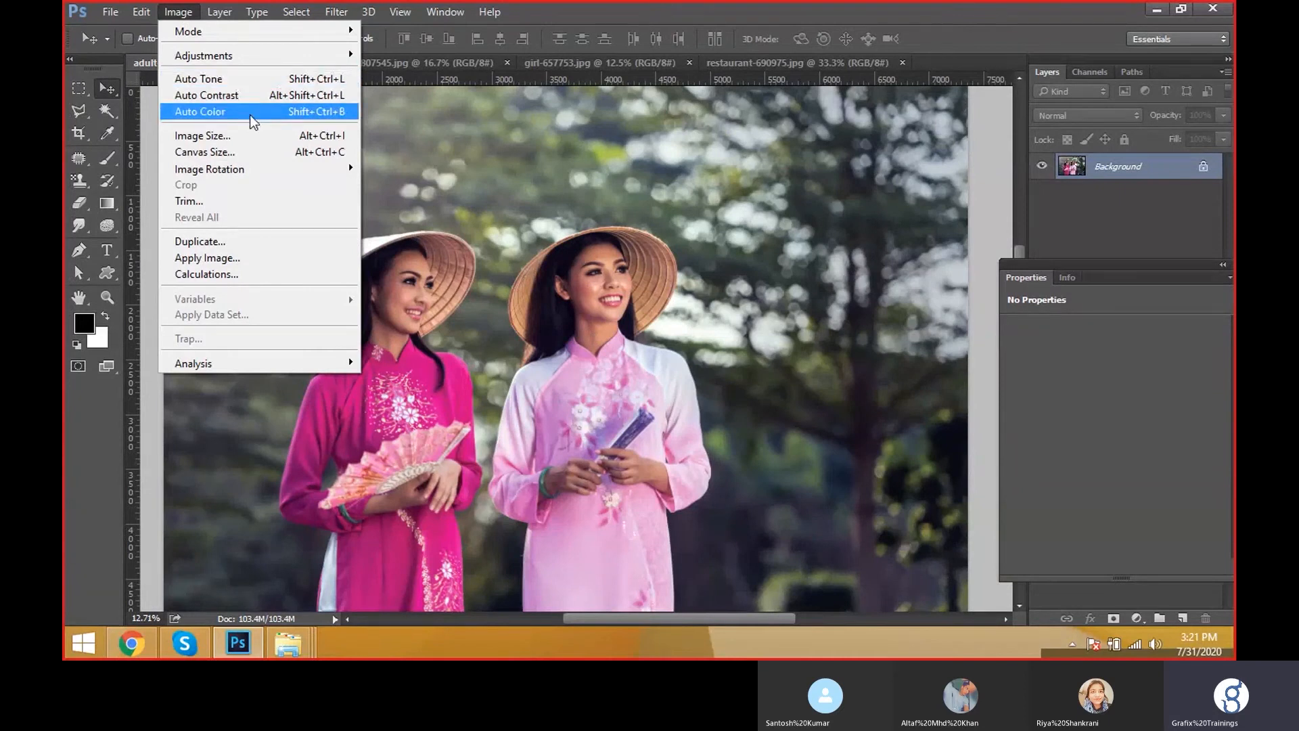
pyautogui.click(255, 109)
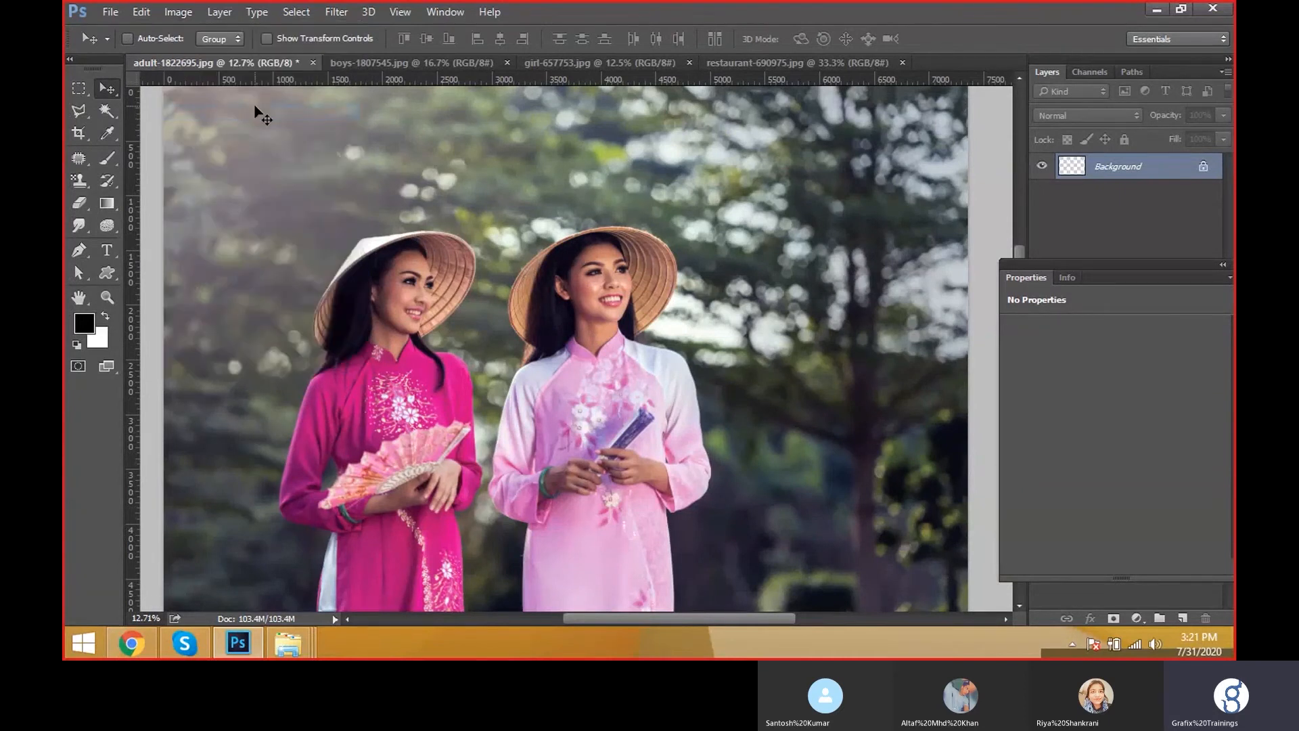
# Open the Image Size settings for adult-1822695.jpg and switch the width and height units to Inches.
pyautogui.click(177, 11)
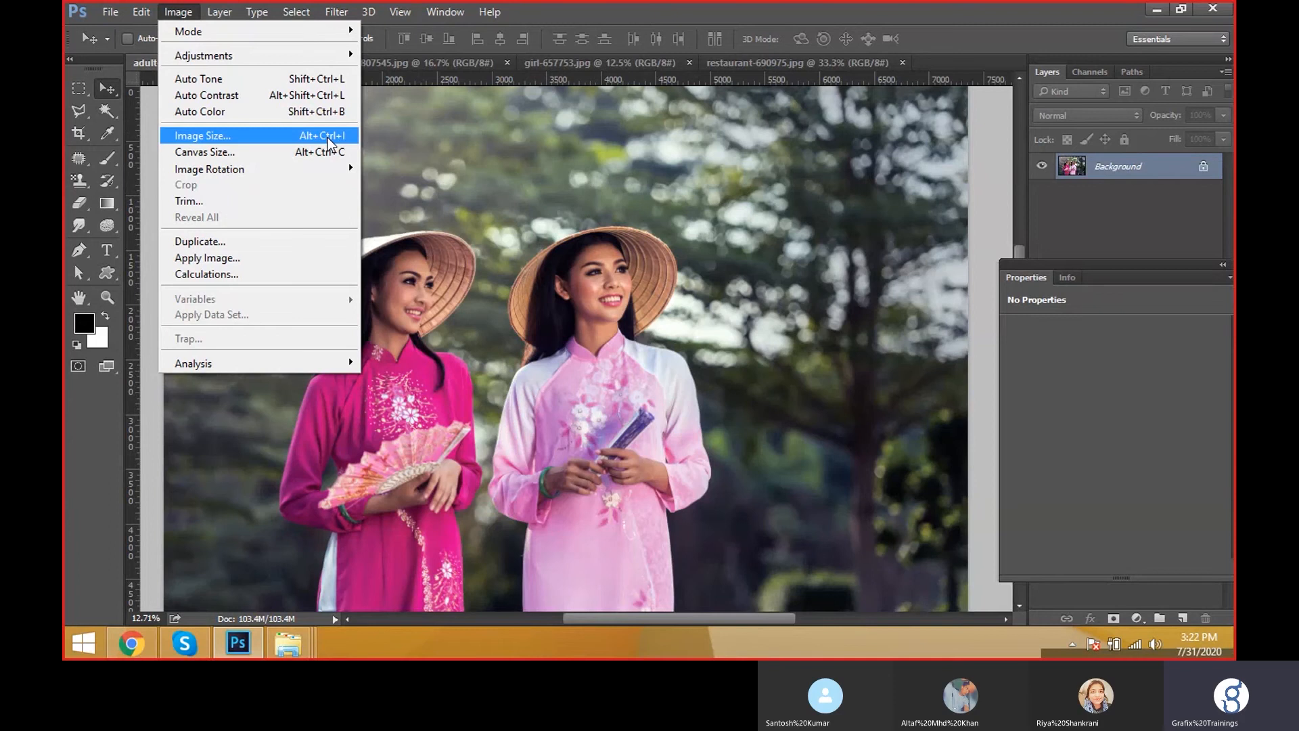
pyautogui.click(494, 179)
pyautogui.scroll(-4, 613, 289)
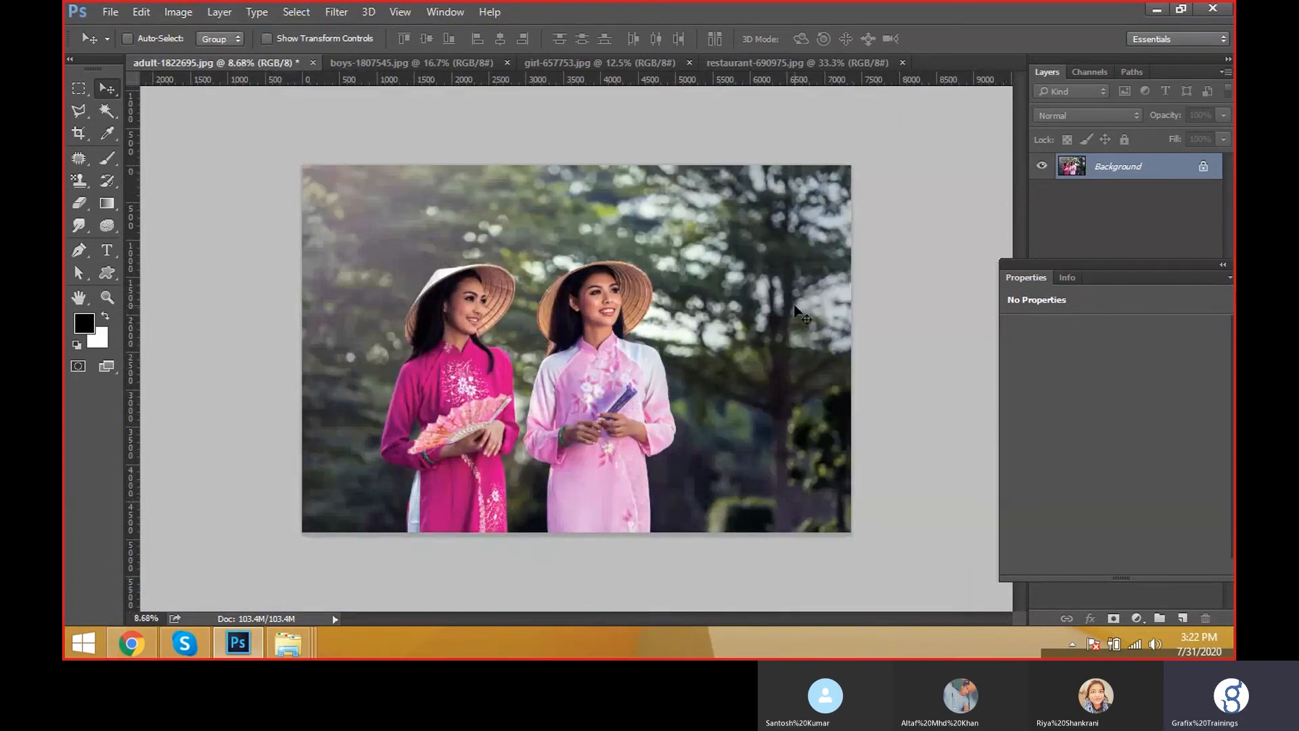
pyautogui.click(174, 13)
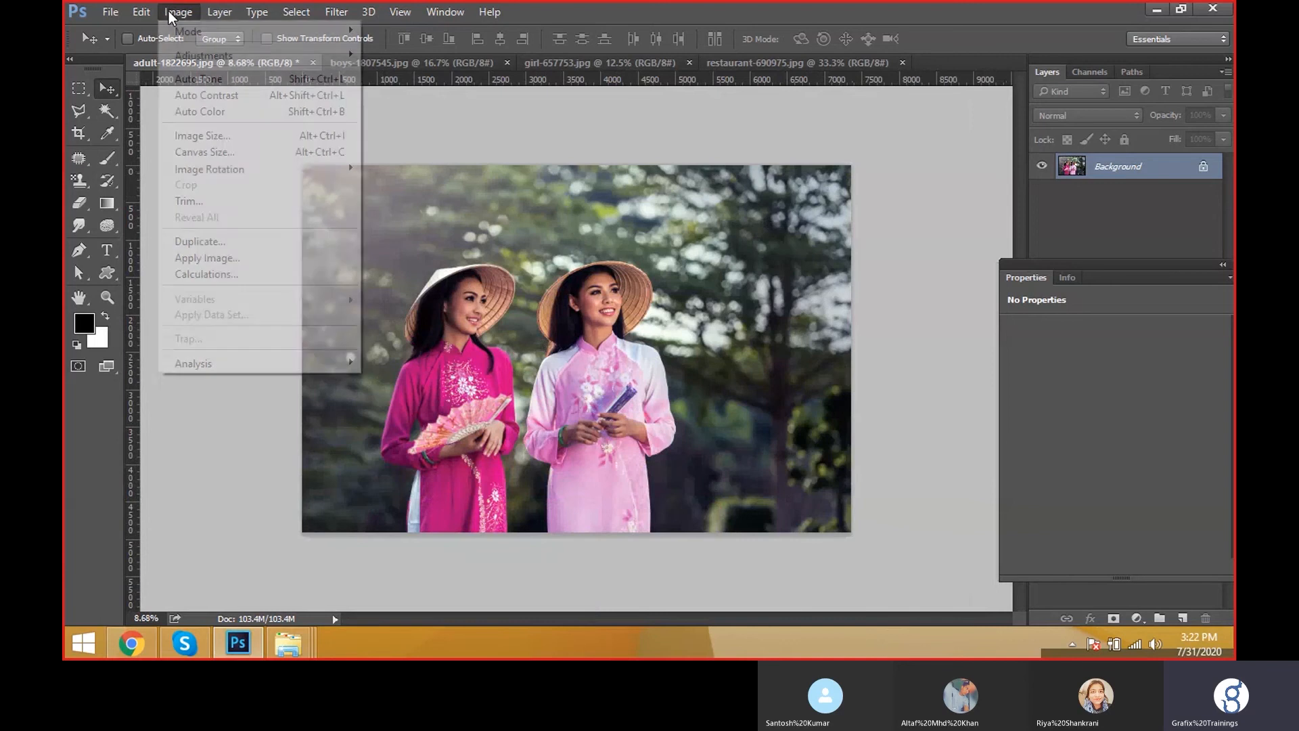
pyautogui.click(214, 132)
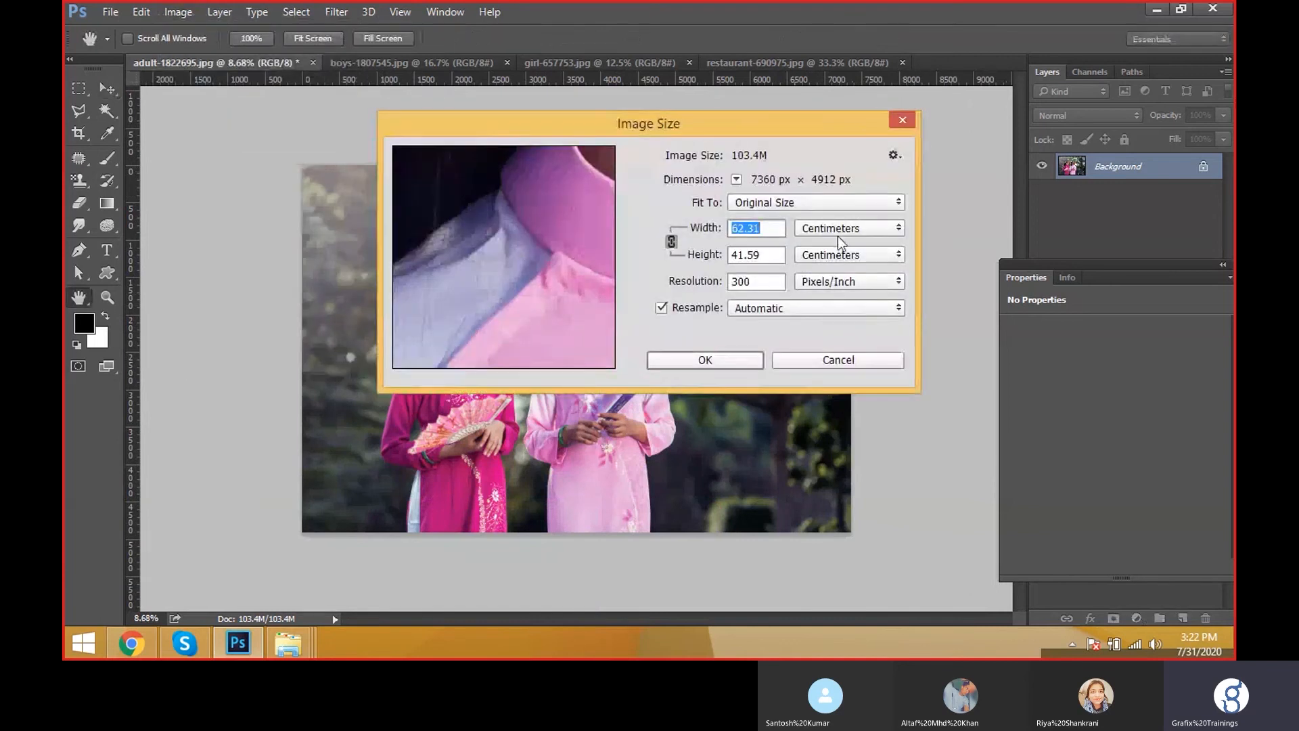
pyautogui.click(838, 230)
pyautogui.click(847, 268)
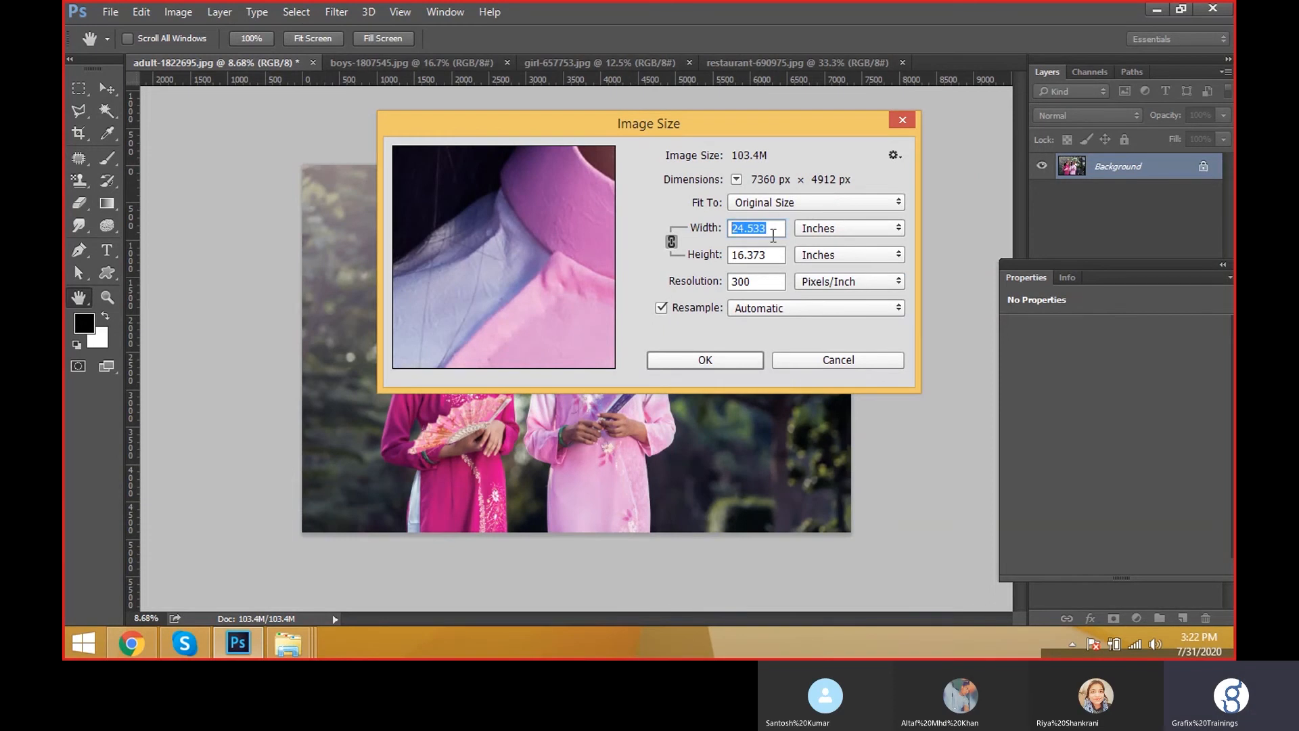
# Review the image's width, height and resolution in the Image Size settings, highlighting each value in turn.
pyautogui.moveTo(773, 255); pyautogui.dragTo(640, 256)
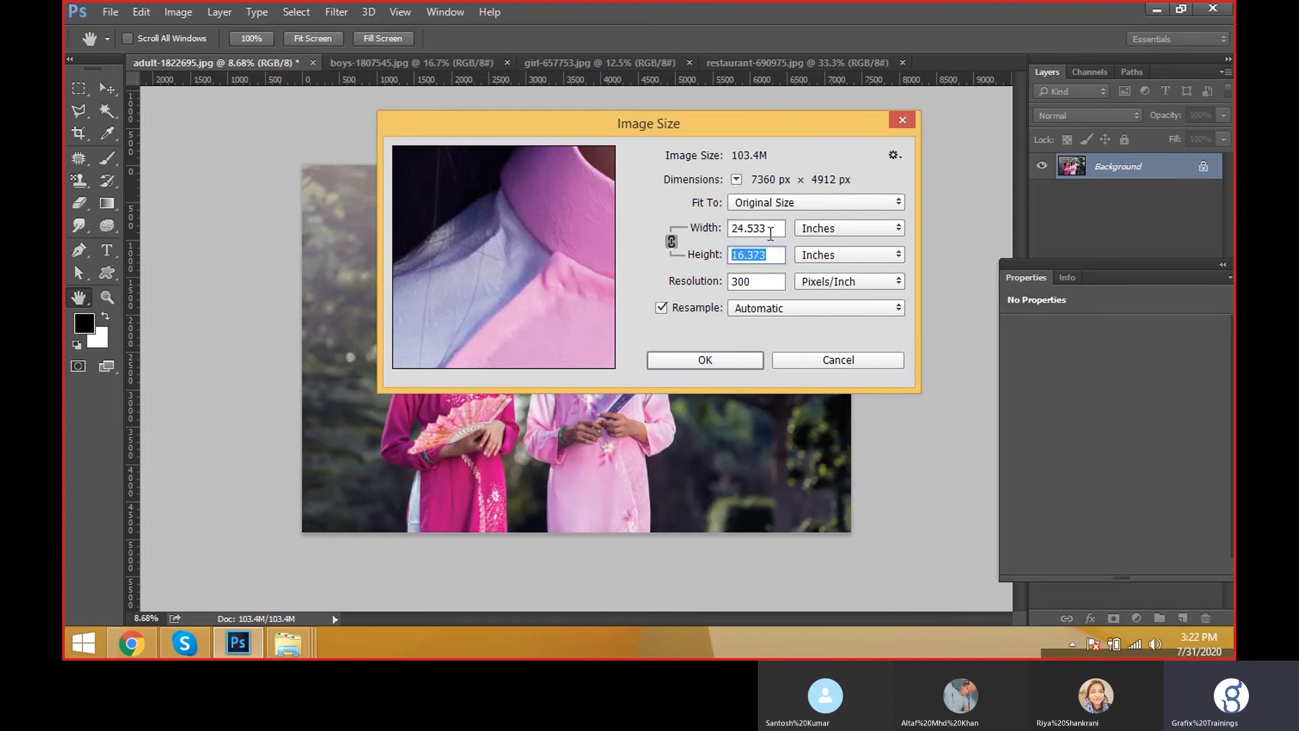
pyautogui.moveTo(771, 233); pyautogui.dragTo(727, 232)
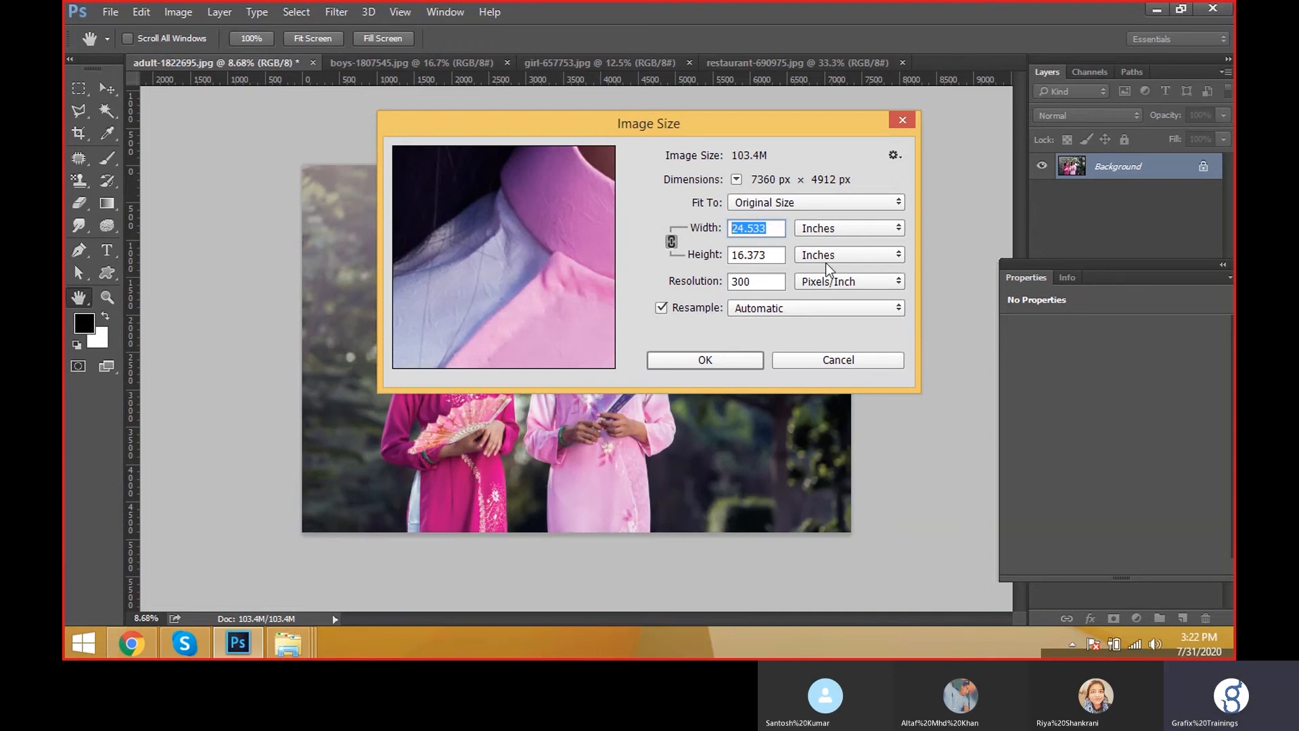
pyautogui.doubleClick(773, 255)
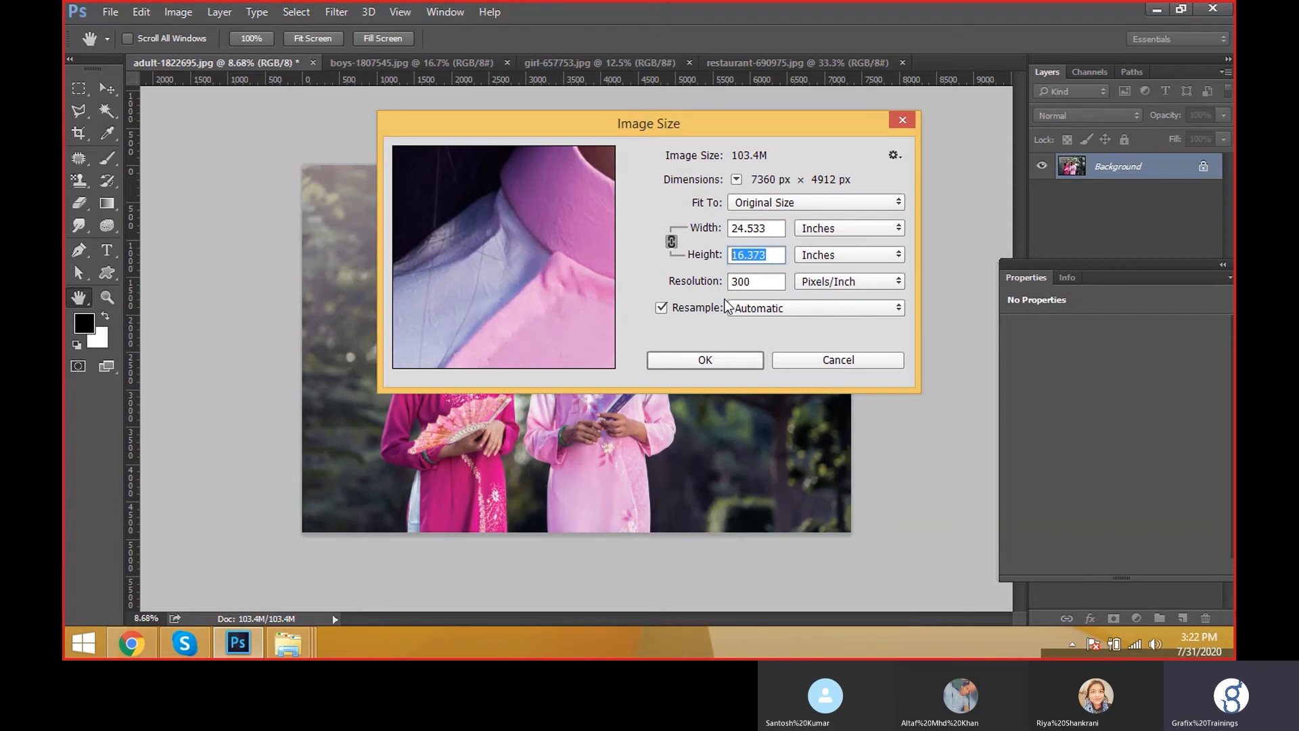
pyautogui.doubleClick(765, 283)
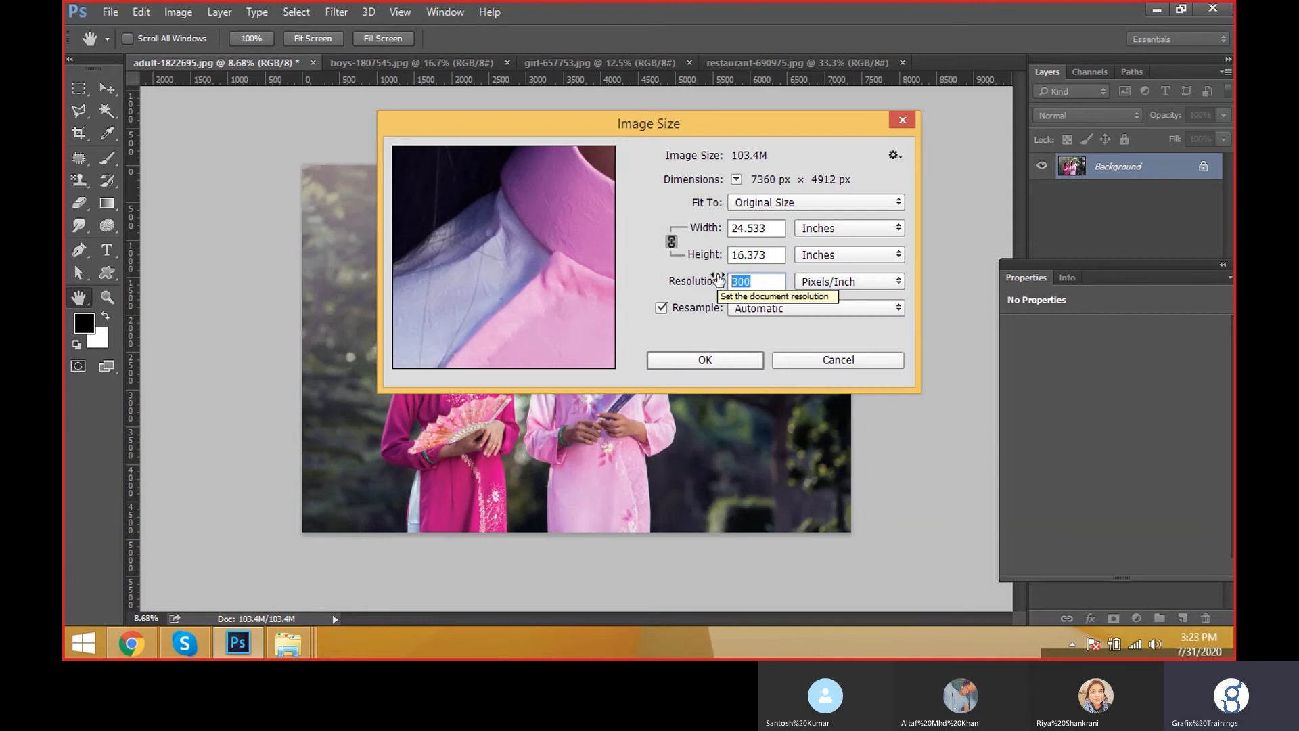
pyautogui.moveTo(718, 280); pyautogui.dragTo(710, 280)
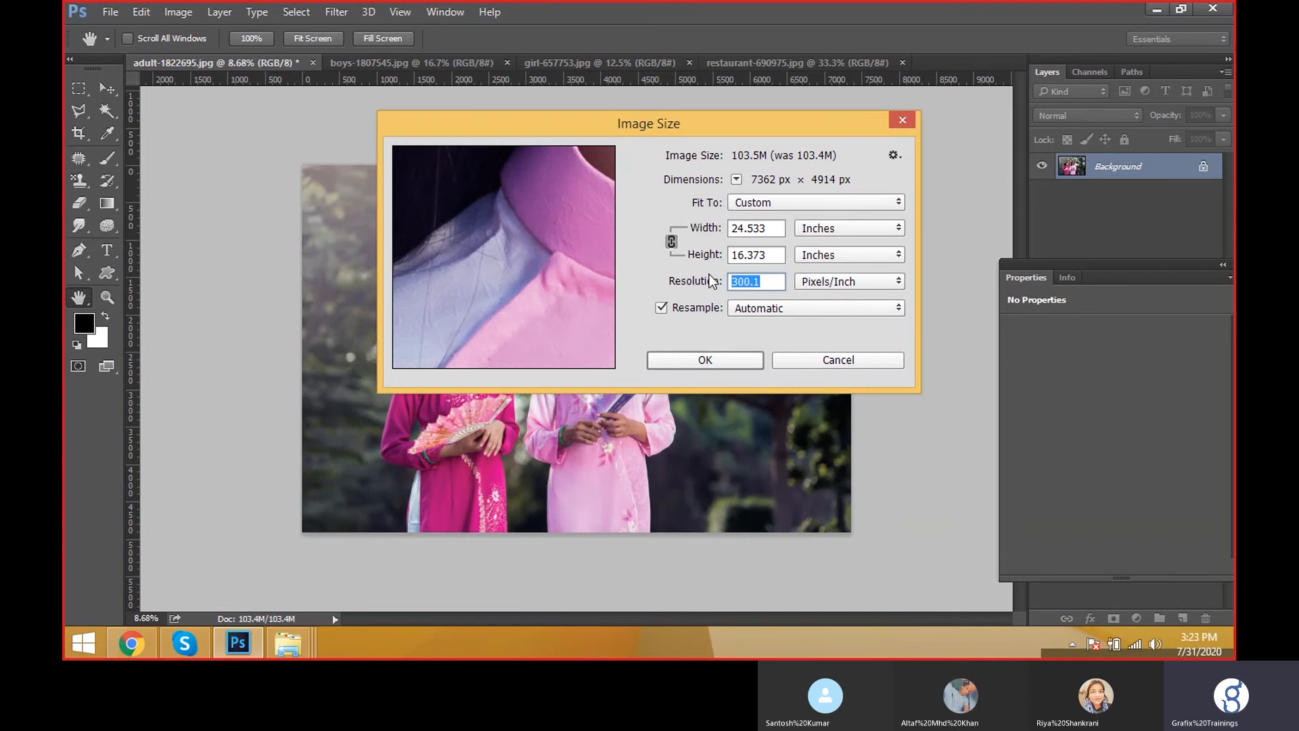
pyautogui.press('Escape')
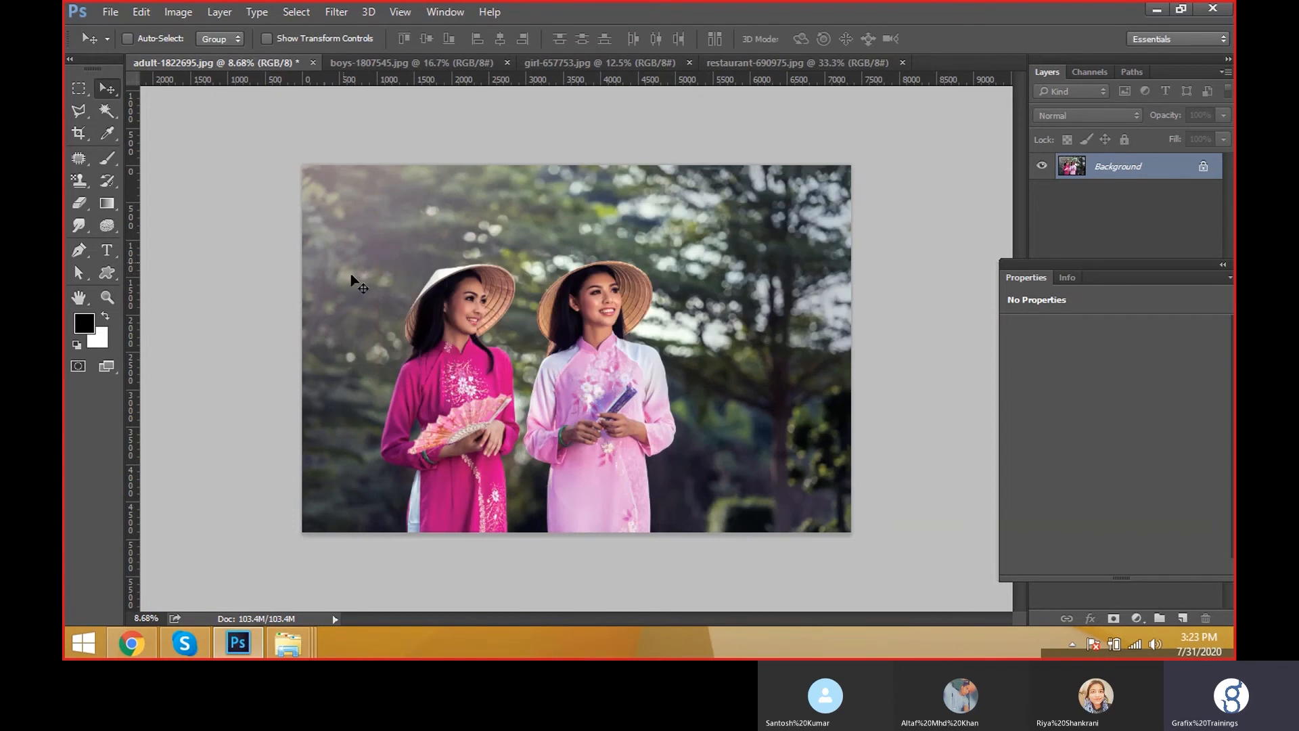
pyautogui.click(168, 11)
pyautogui.click(202, 135)
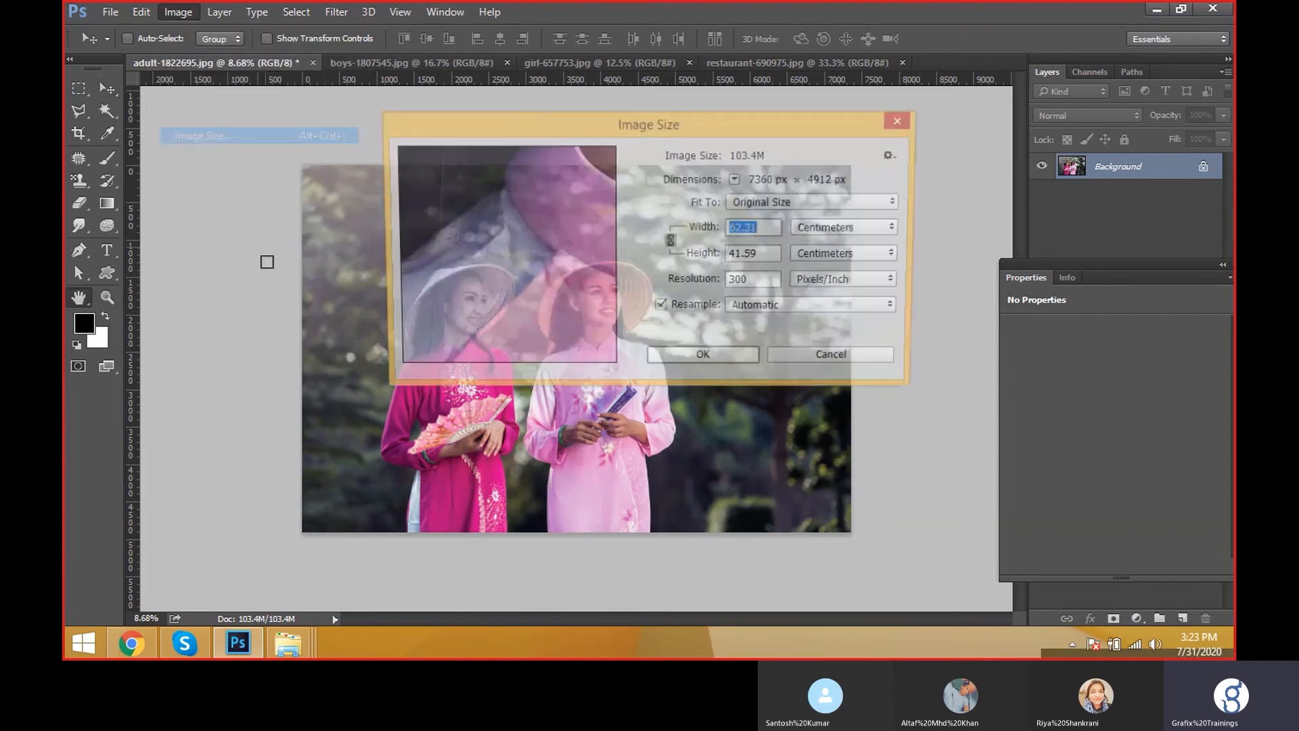
pyautogui.press('Escape')
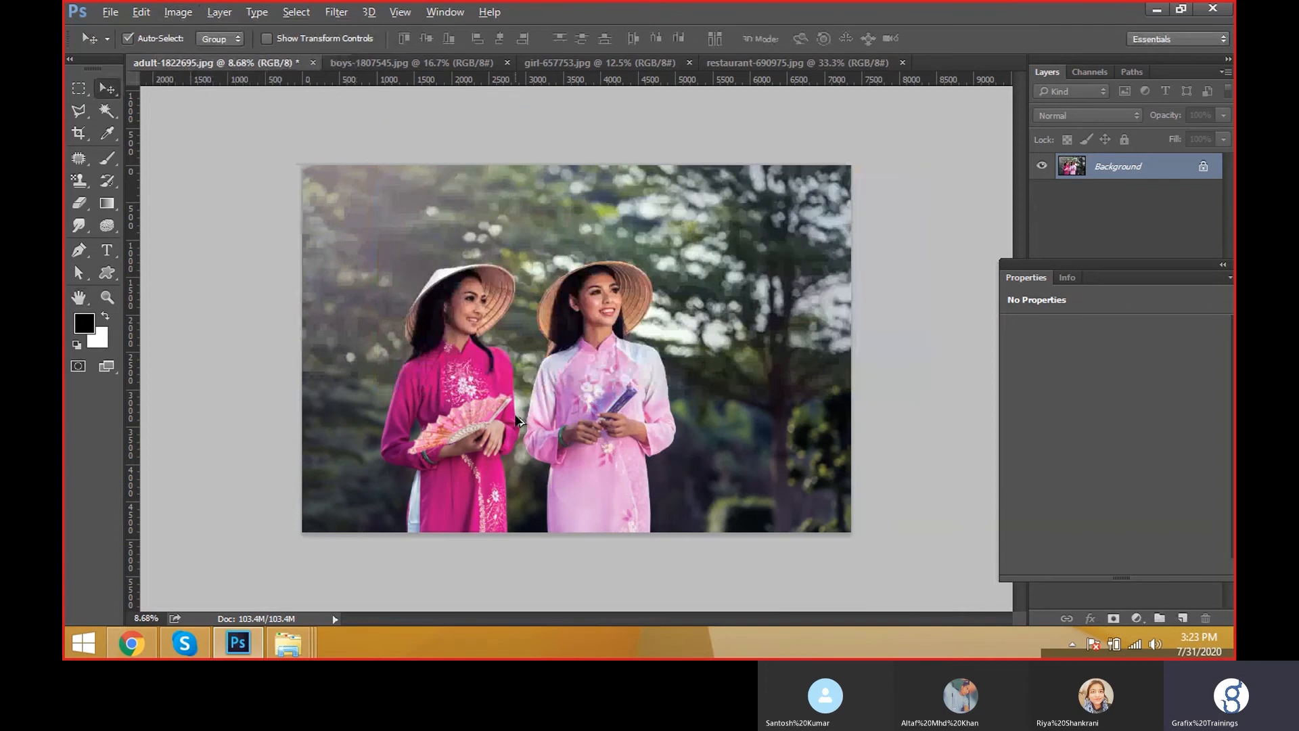
# Reopen the Image Size settings, open the Psd-Keys notes from the desktop in a maximized window and go to the end of the text.
pyautogui.hotkey('ctrl', 'alt', 'i')
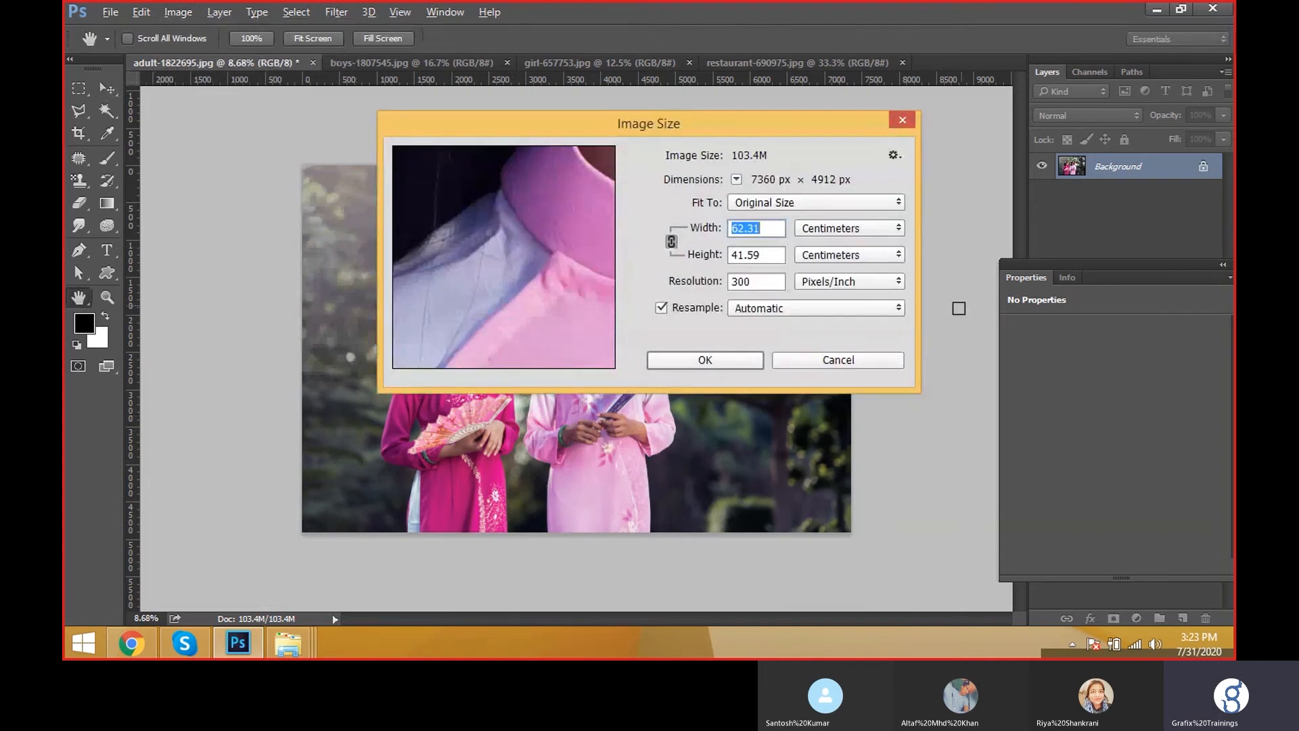
pyautogui.press('super+d')
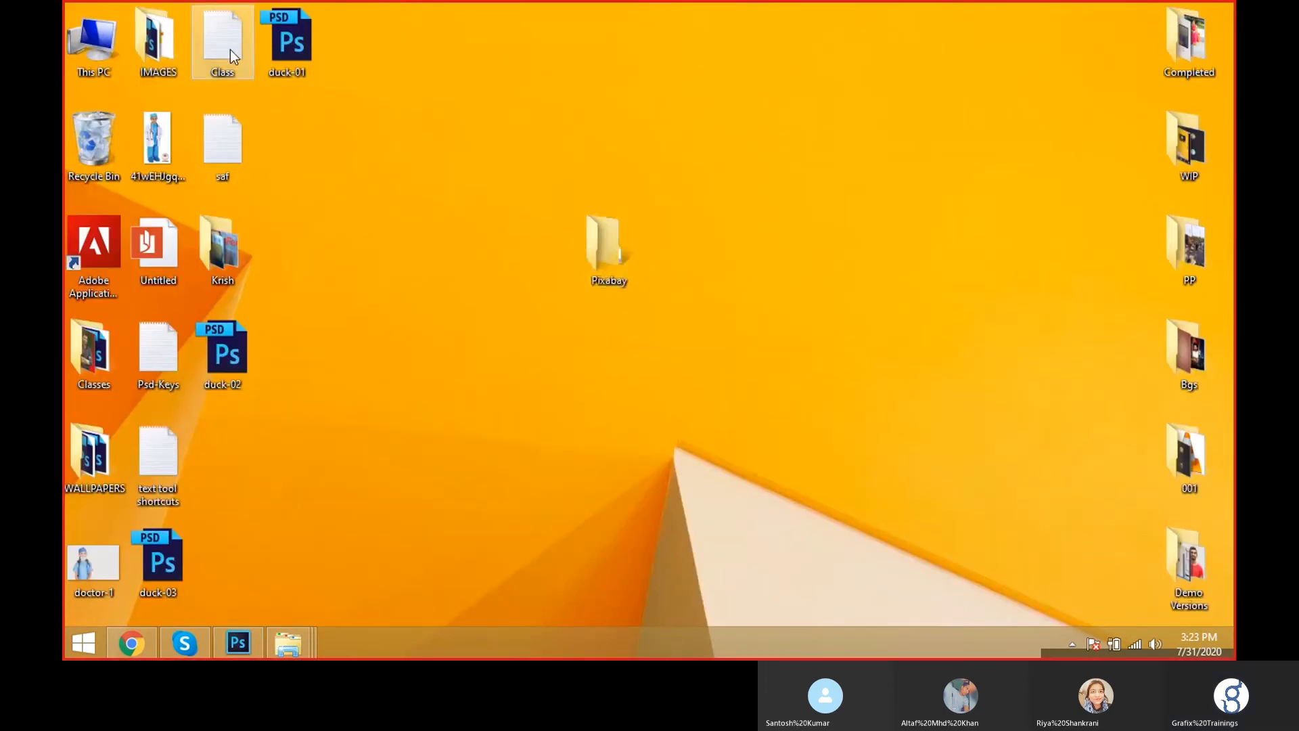
pyautogui.doubleClick(149, 354)
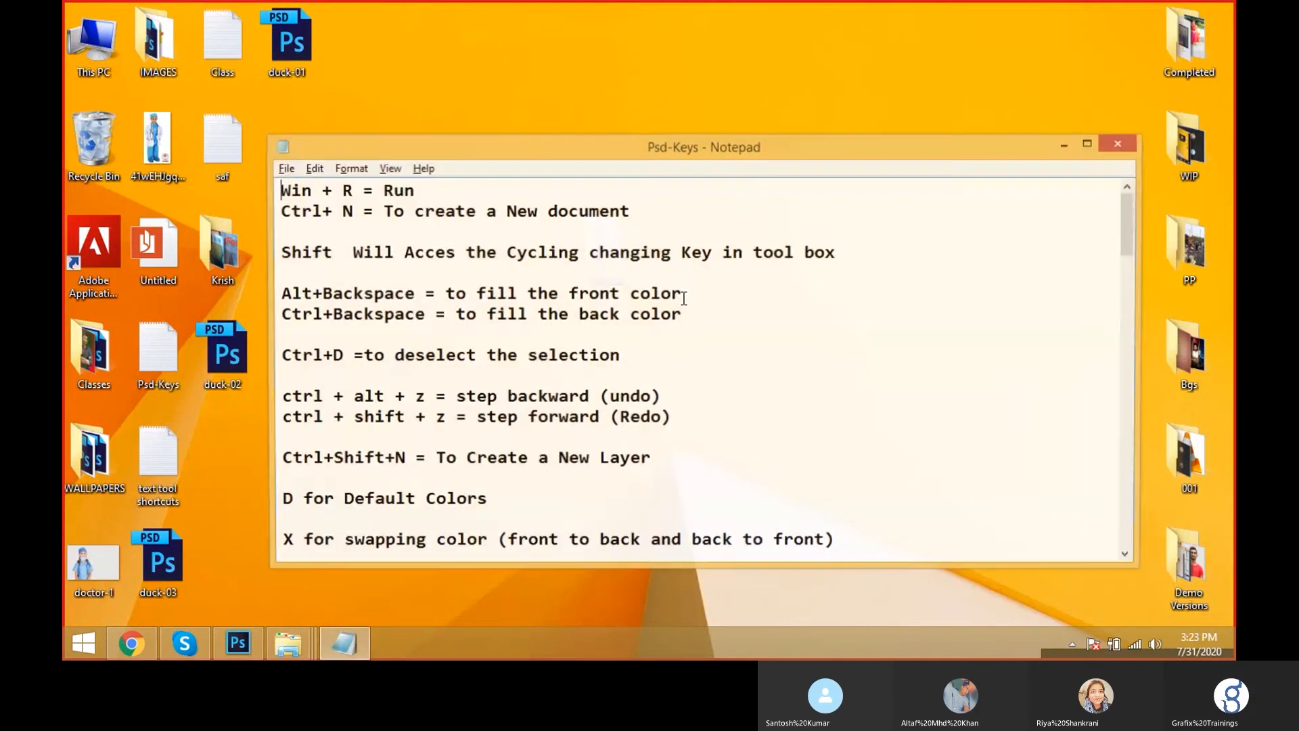
pyautogui.hotkey('alt', 'space')
pyautogui.press('x')
pyautogui.scroll(-7, 740, 436)
pyautogui.hotkey('ctrl', 'End')
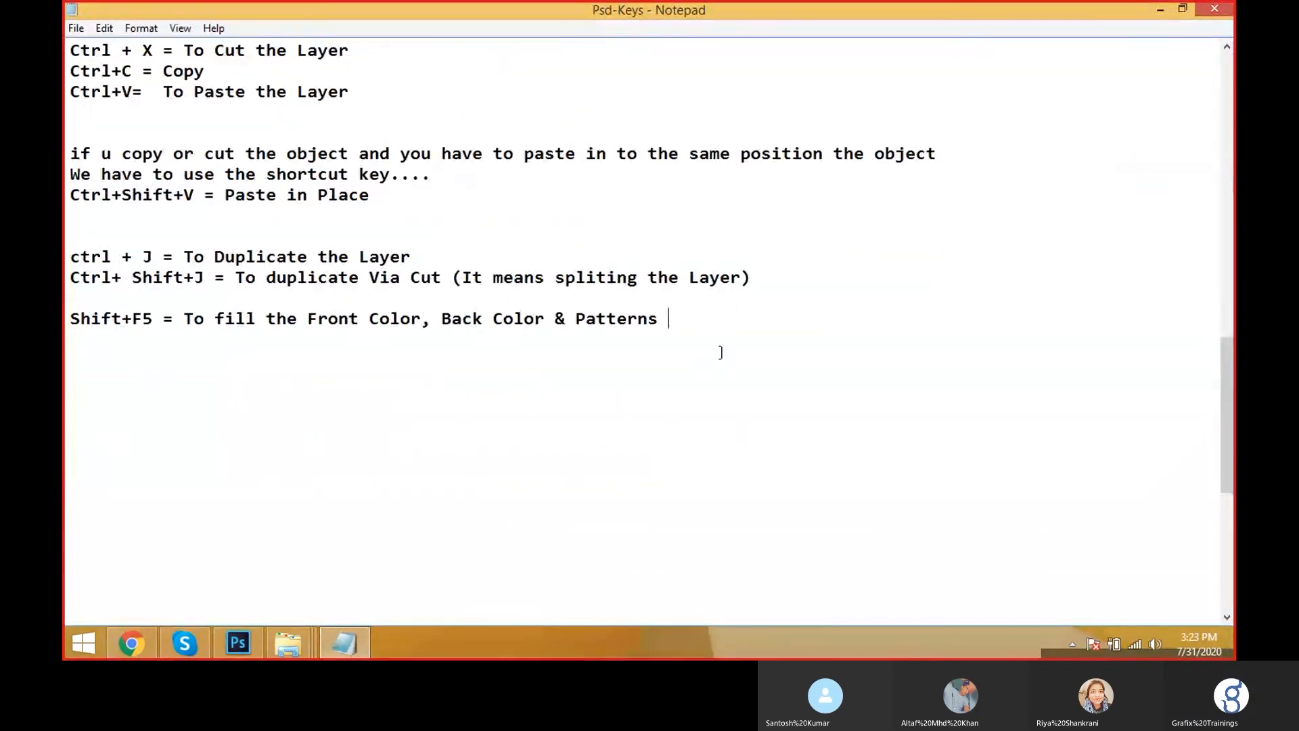
# Add the line "ctrl+alt+I= Image size properties" below the Shift+F5 entry, leaving blank lines in between.
pyautogui.press('Return')
pyautogui.press('Return')
pyautogui.press('Return')
pyautogui.write('cTr')
pyautogui.press('BackSpace')
pyautogui.press('BackSpace')
pyautogui.write('tl')
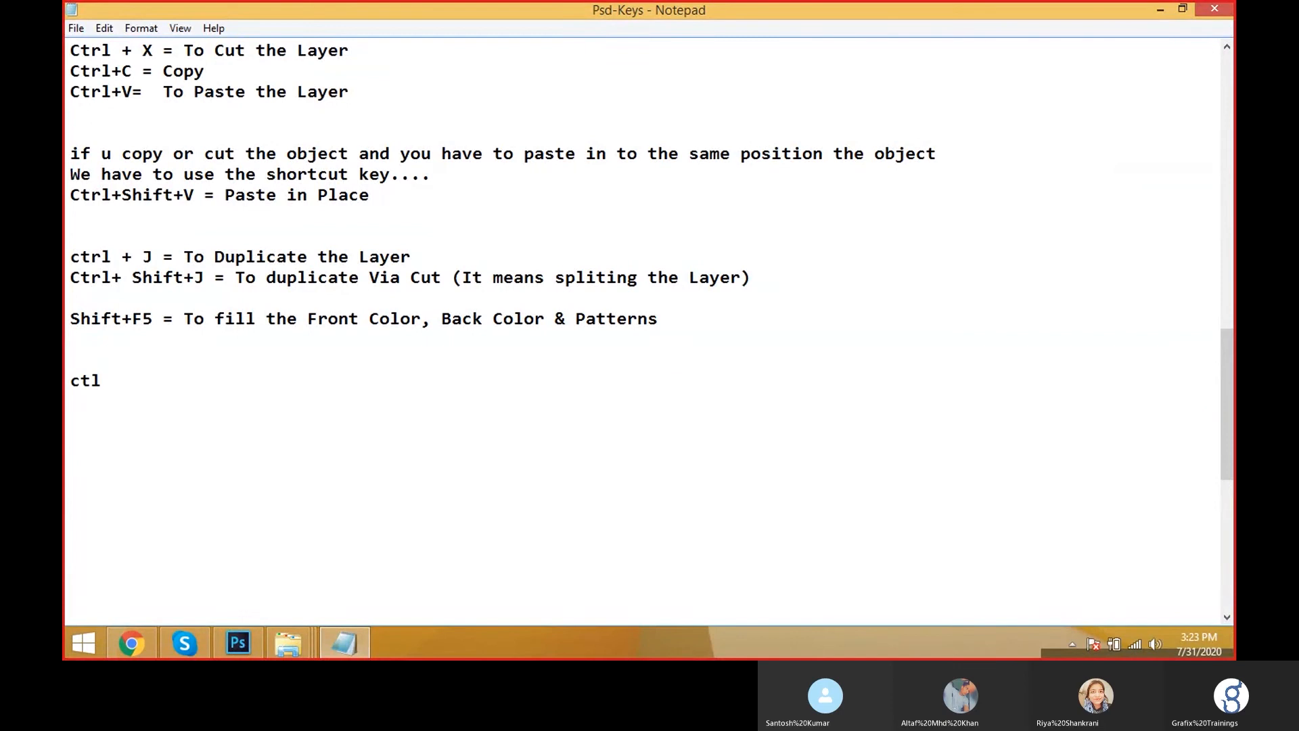
pyautogui.press('BackSpace')
pyautogui.write('rl+alt+')
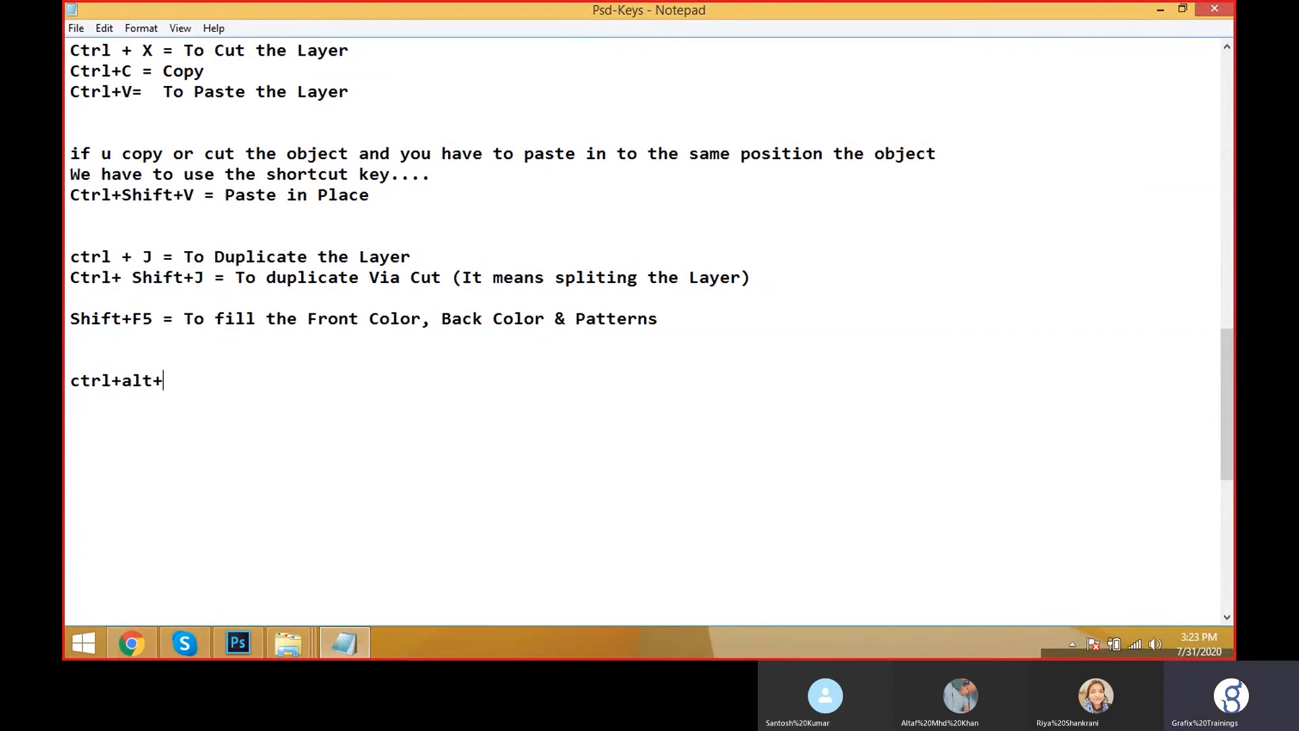
pyautogui.write('i=')
pyautogui.press('BackSpace')
pyautogui.press('BackSpace')
pyautogui.write('0')
pyautogui.press('BackSpace')
pyautogui.press('BackSpace')
pyautogui.write('I= Image size')
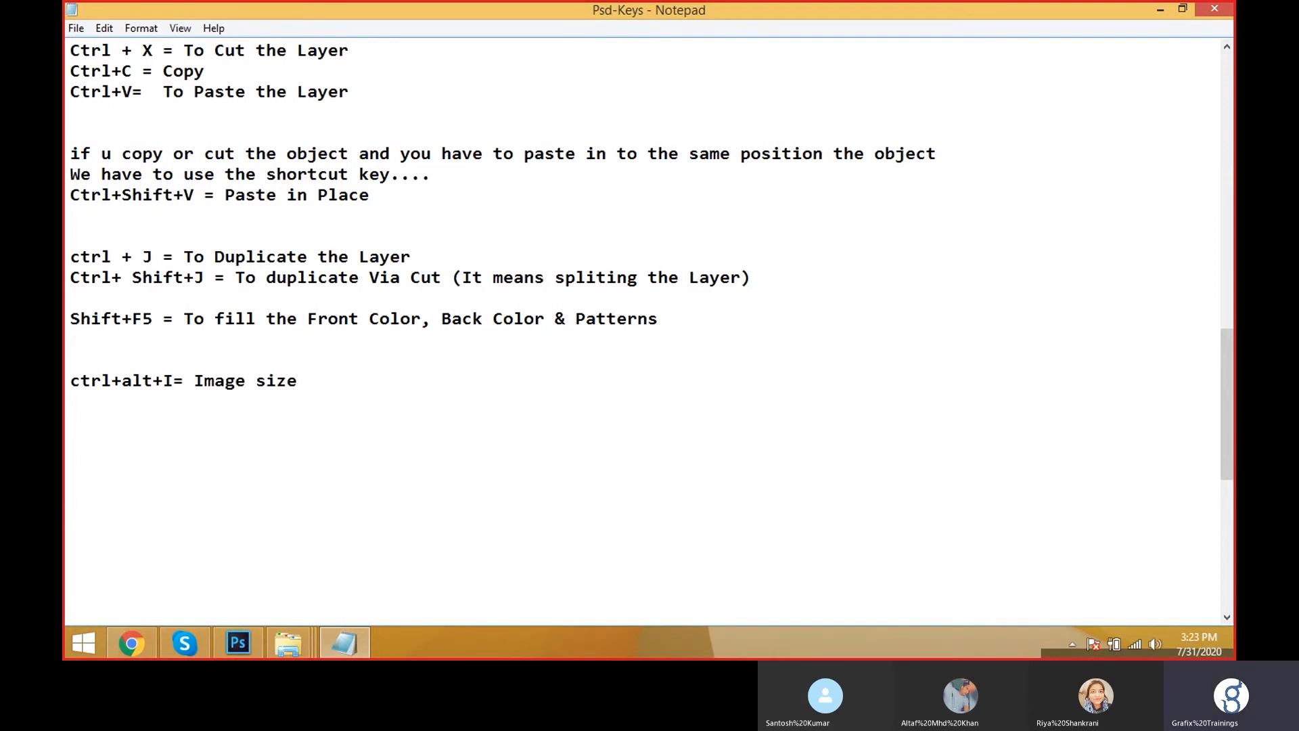
pyautogui.write(' properties')
# Switch back to Photoshop, highlight the resolution value in the Image Size settings and accept them as they are.
pyautogui.hotkey('alt', 'Tab')
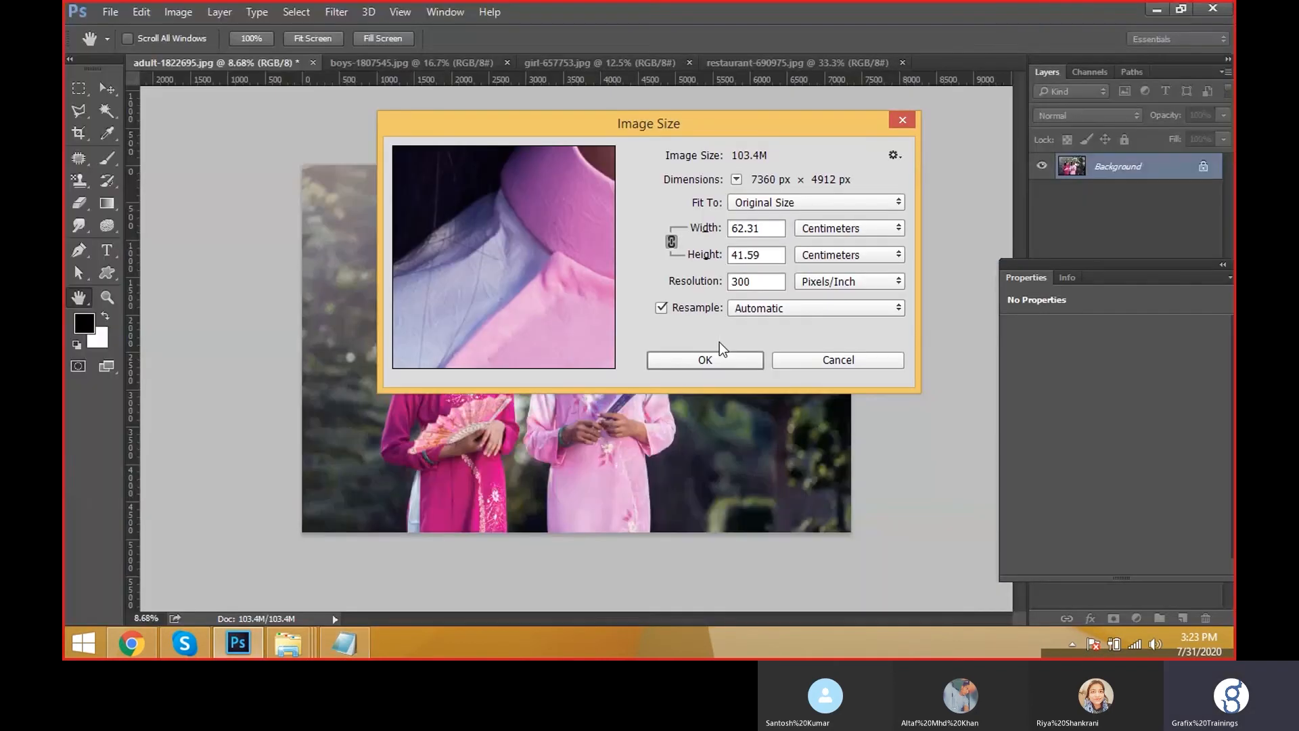
pyautogui.moveTo(759, 282); pyautogui.dragTo(703, 283)
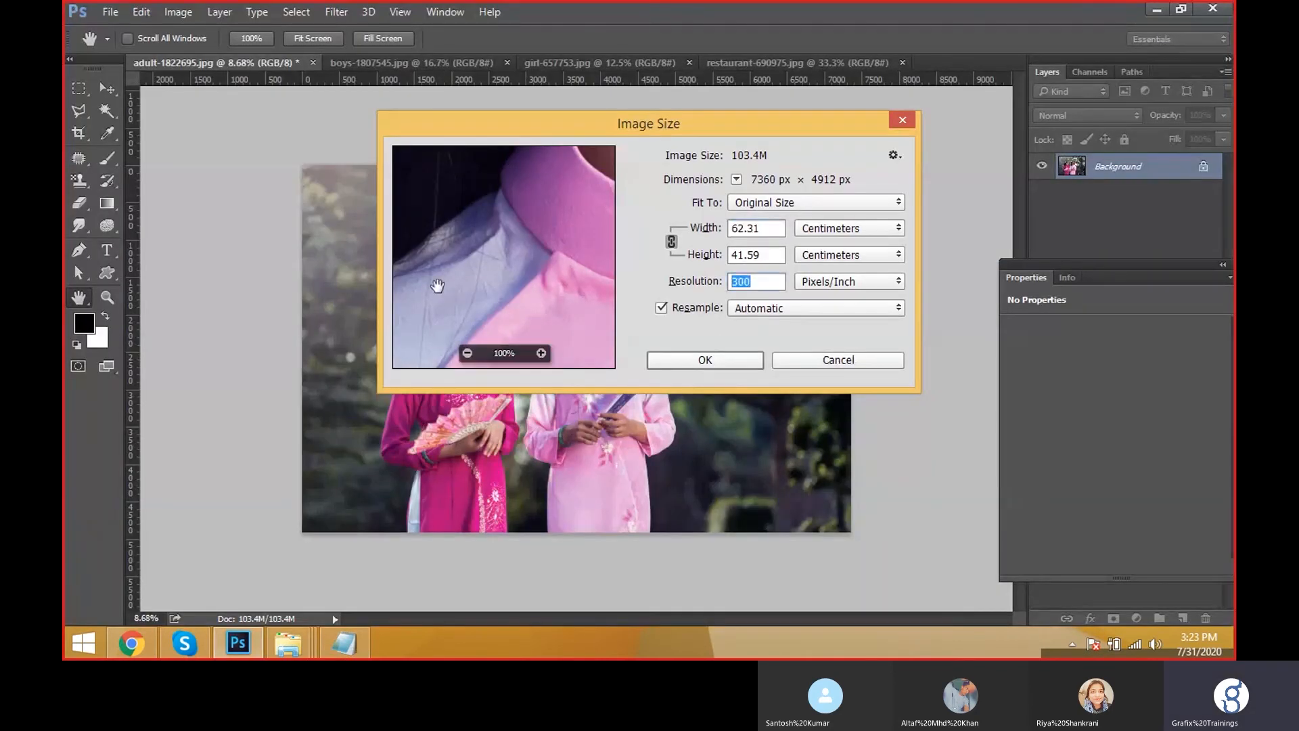
pyautogui.click(726, 359)
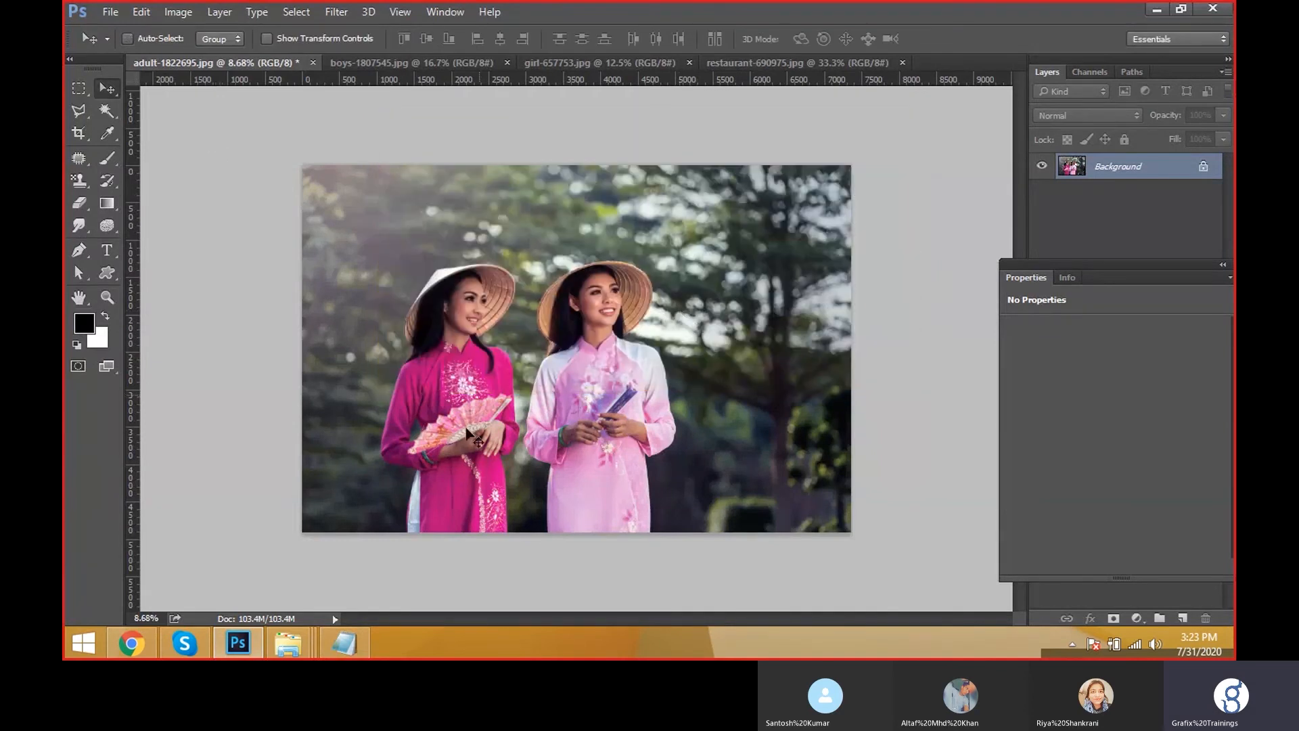
# Bring up the Canvas Size settings for the adult-1822695.jpg image.
pyautogui.click(177, 12)
pyautogui.click(214, 155)
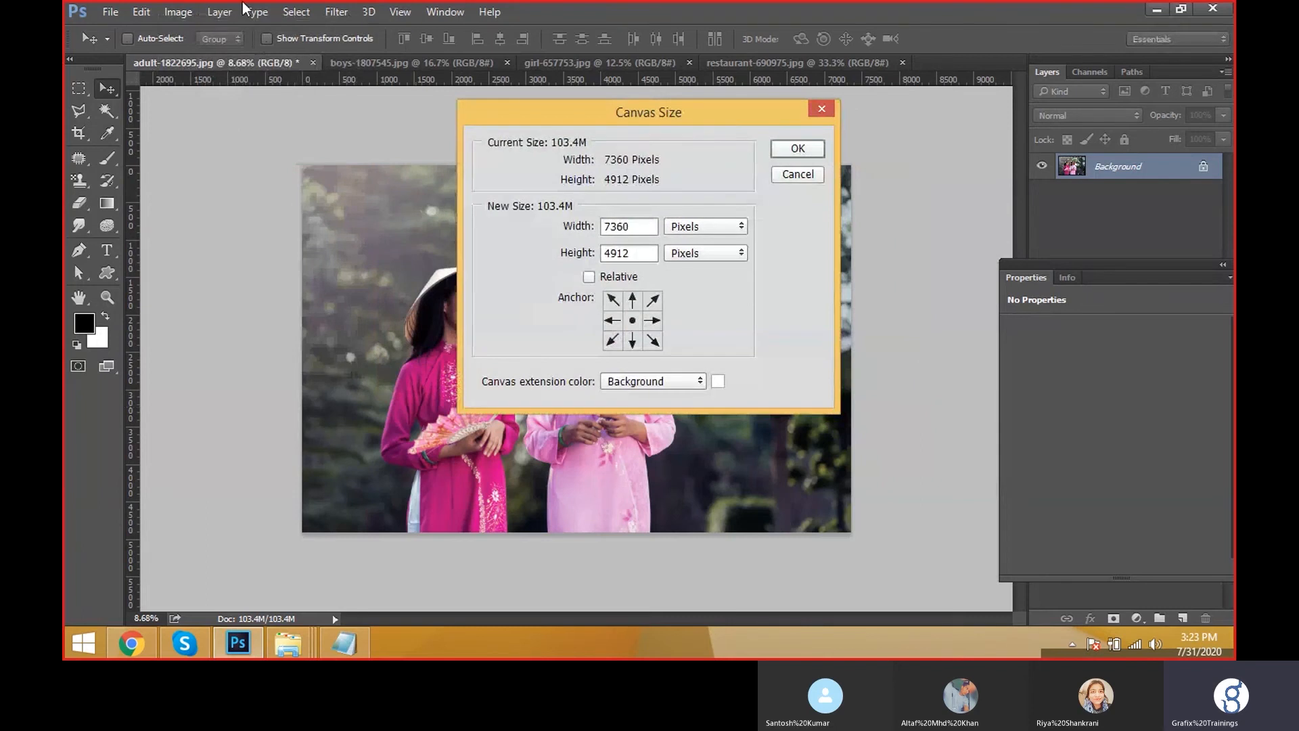
pyautogui.press('Escape')
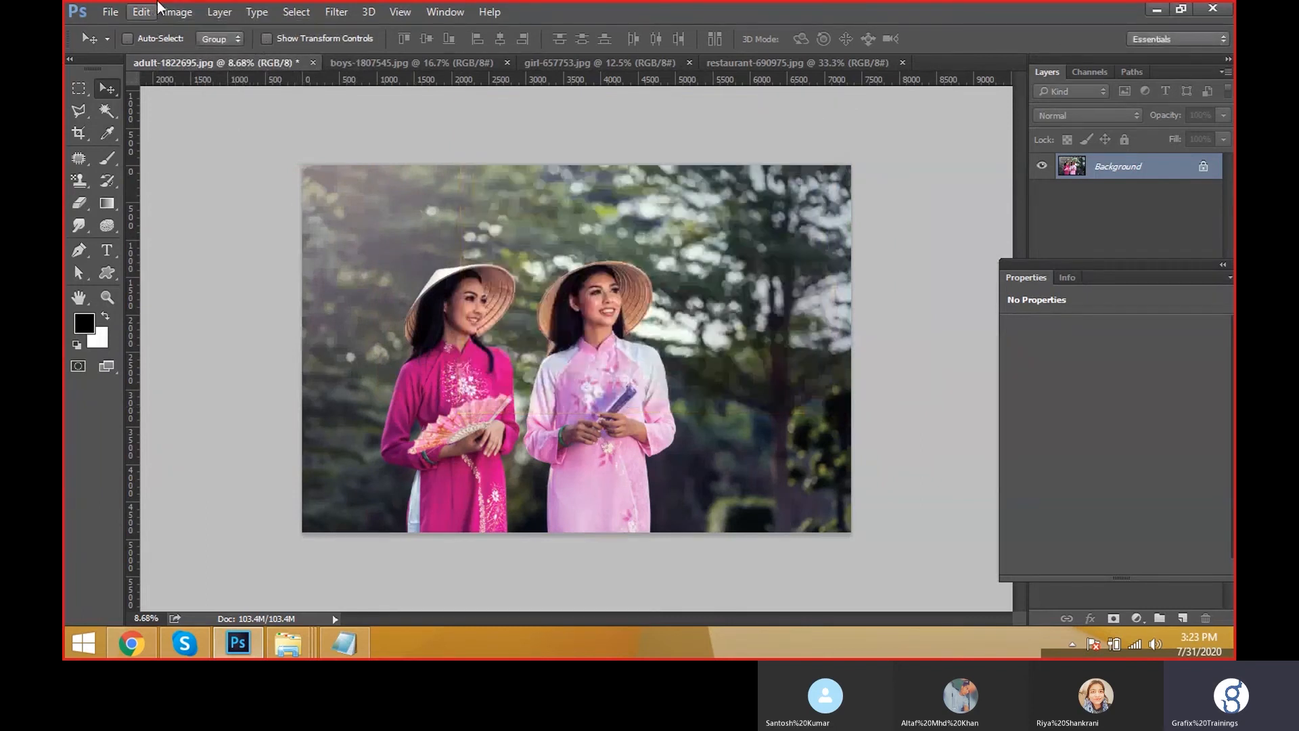
pyautogui.click(141, 11)
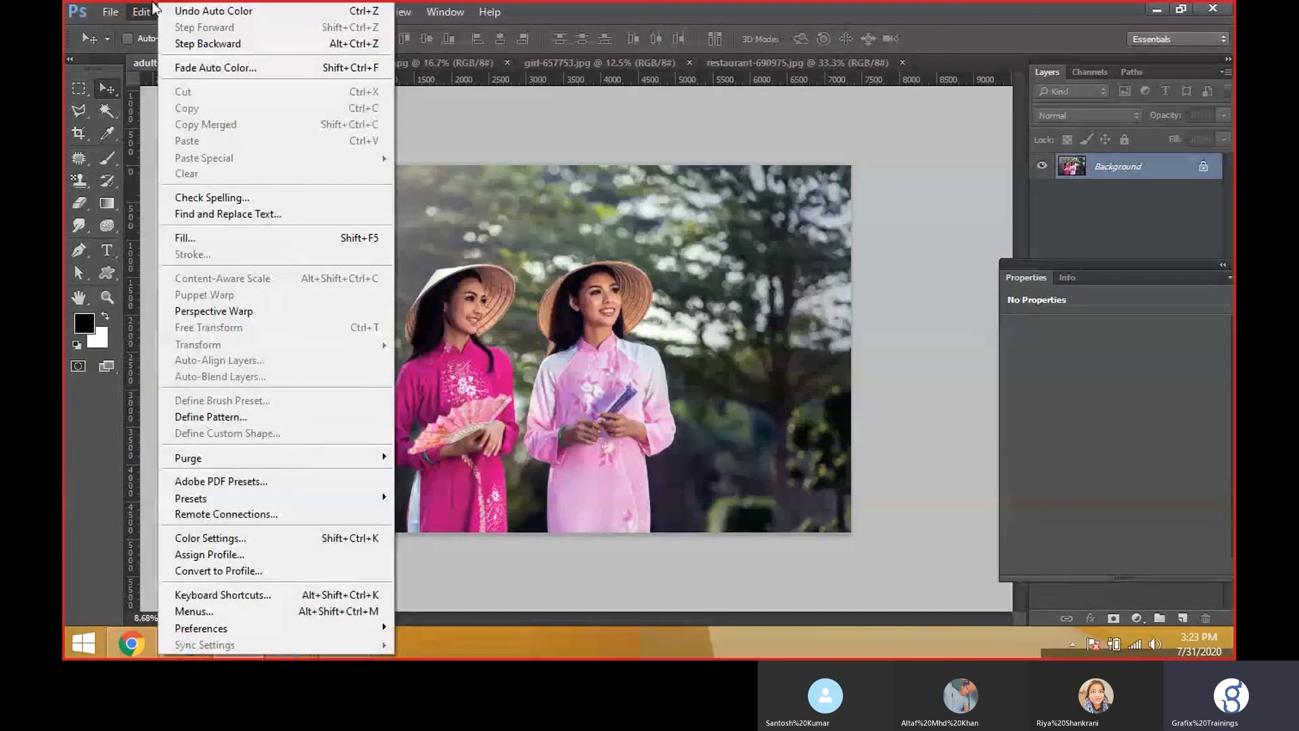
pyautogui.moveTo(178, 11)
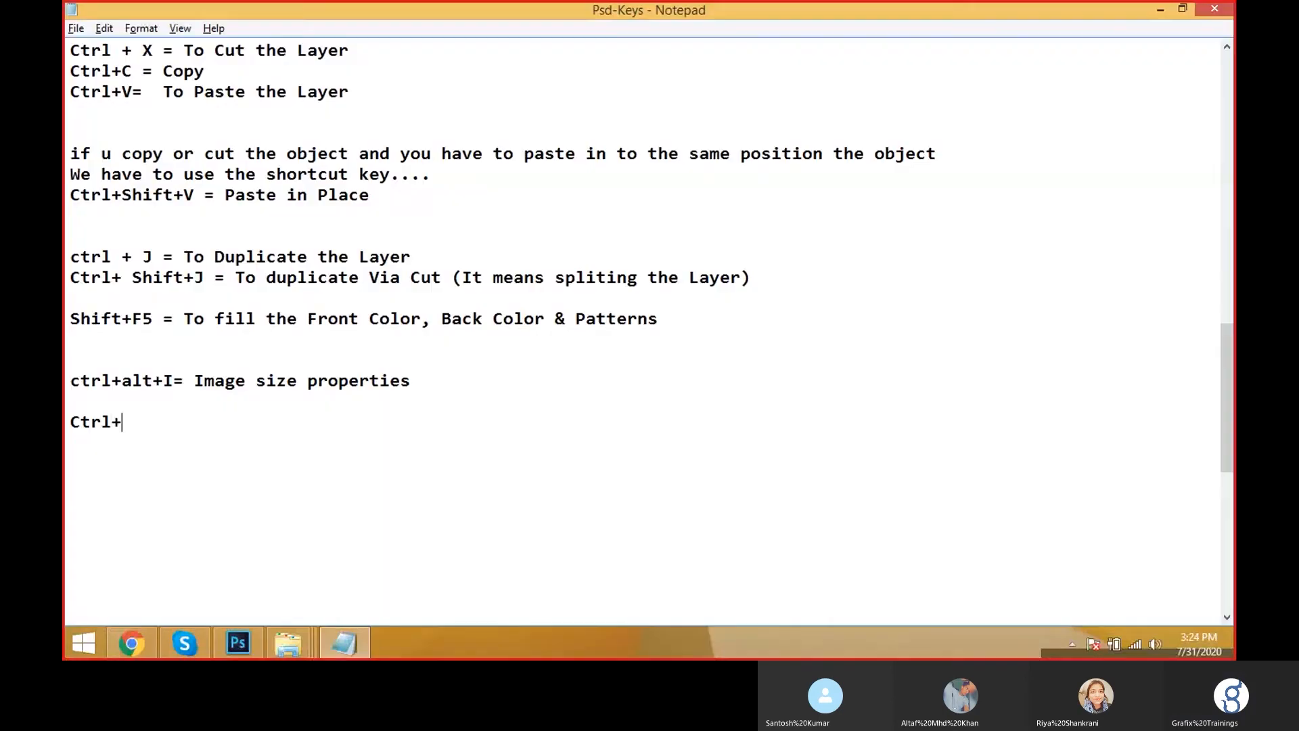
# Write "Ctrl+alt+c= Canvas" in the Psd-Keys notes, below the image size entry.
pyautogui.write('alt+c= Cam')
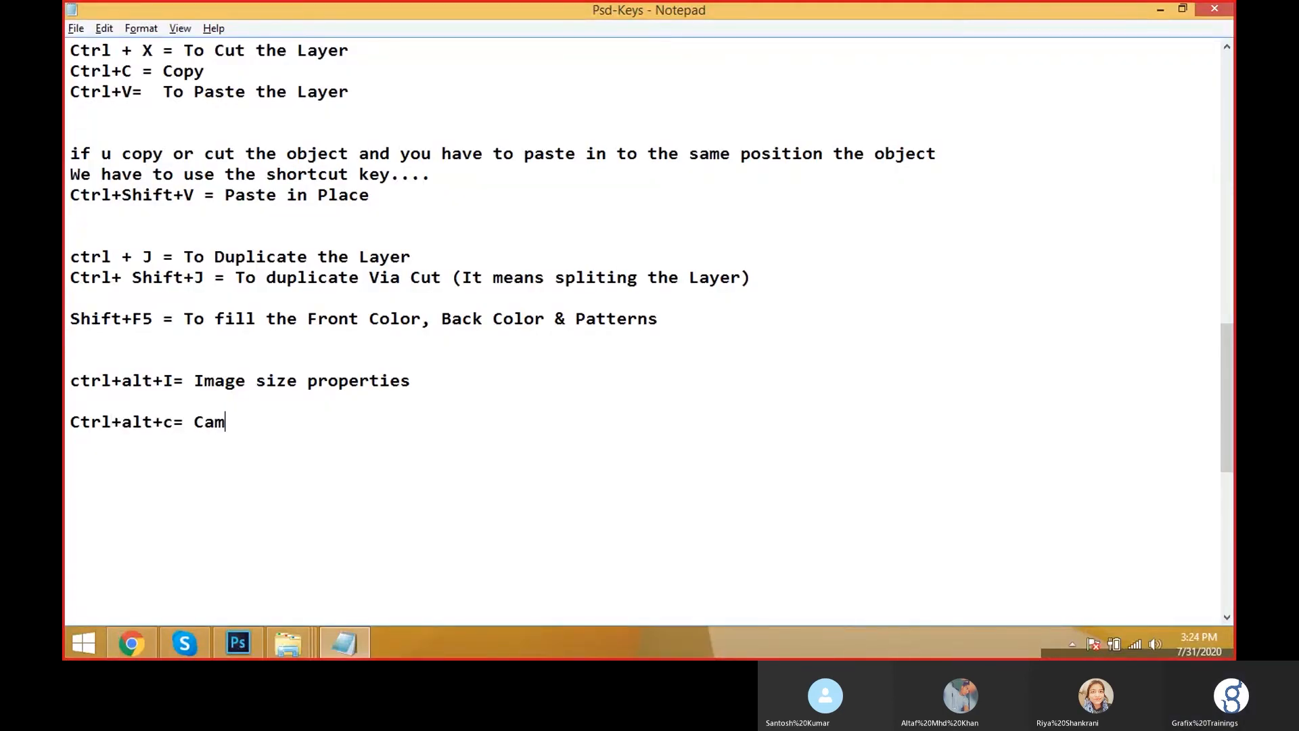
pyautogui.press('BackSpace')
pyautogui.write('na')
pyautogui.press('BackSpace')
pyautogui.write('vas')
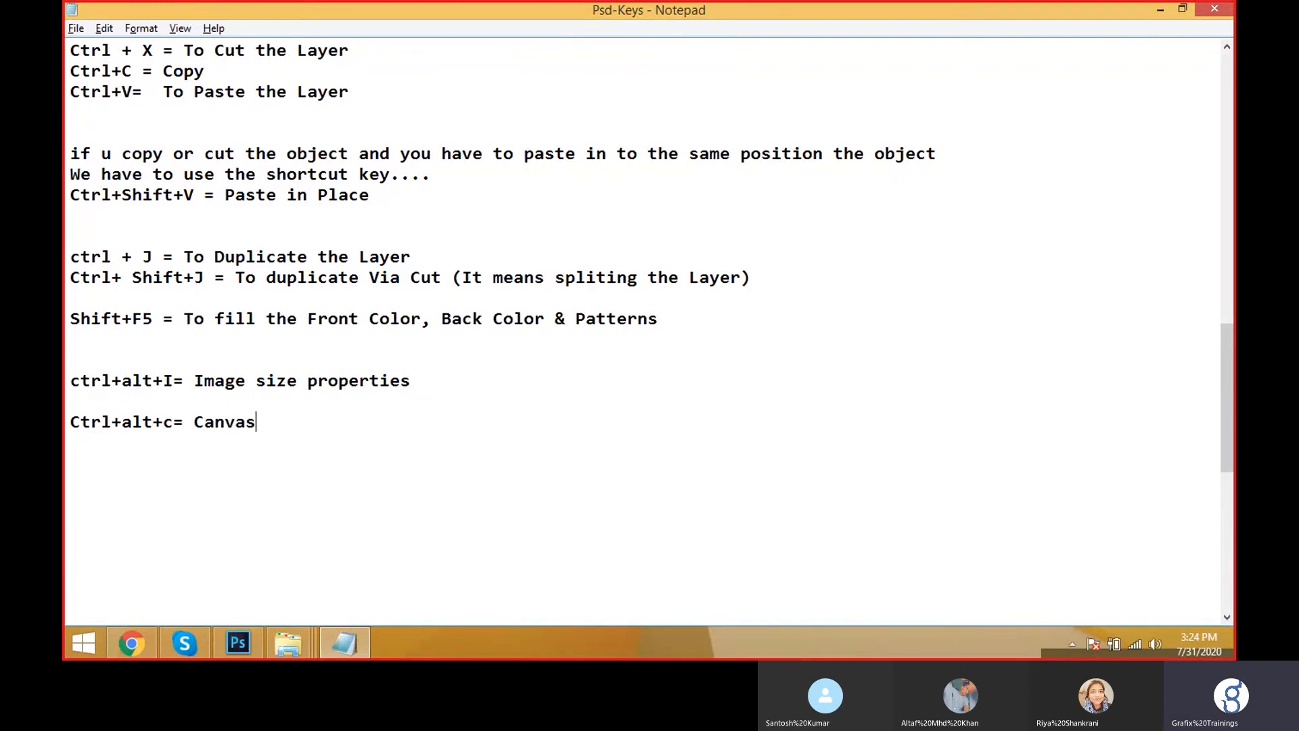
# Continue the canvas line with "is nothisng" and insert "size" after "Canvas".
pyautogui.write(' is nothisng')
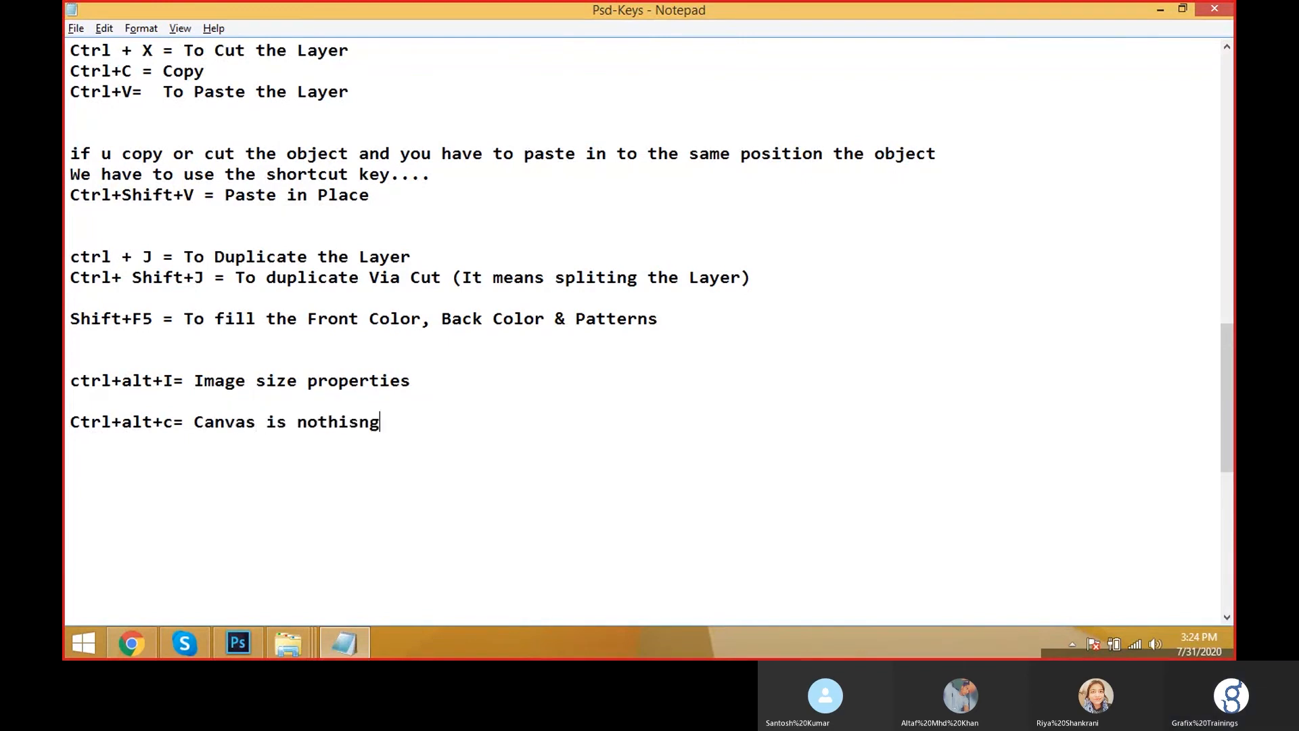
pyautogui.press('Left')
pyautogui.press('Left')
pyautogui.press('Left')
pyautogui.press('Left')
pyautogui.press('Left')
pyautogui.press('Left')
pyautogui.press('Left')
pyautogui.press('Left')
pyautogui.press('Left')
pyautogui.press('Left')
pyautogui.press('Left')
pyautogui.press('Left')
pyautogui.write('size')
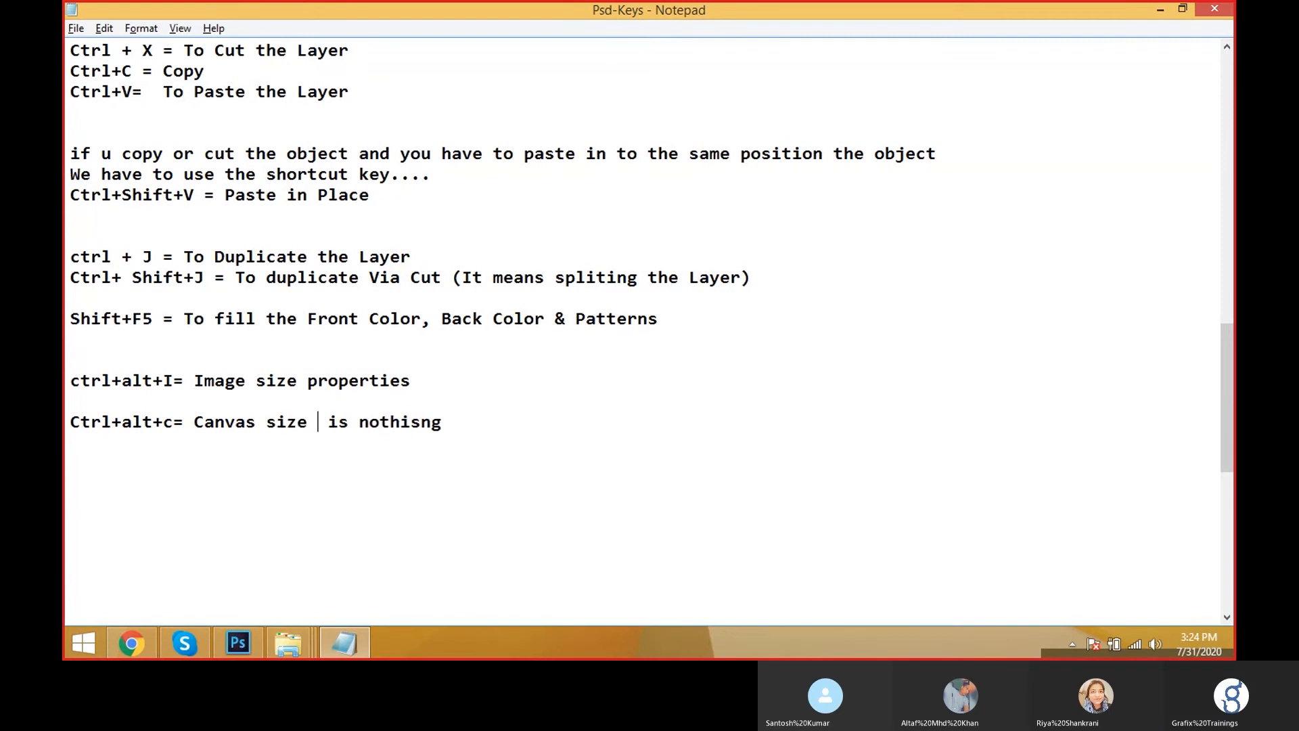
# Correct the misspelled word to "nothing" and finish the canvas line with "but...Document size".
pyautogui.press('Right')
pyautogui.press('Right')
pyautogui.press('Right')
pyautogui.press('Right')
pyautogui.press('Right')
pyautogui.press('Right')
pyautogui.press('Right')
pyautogui.press('Right')
pyautogui.press('Right')
pyautogui.press('Right')
pyautogui.press('Right')
pyautogui.press('Right')
pyautogui.press('Right')
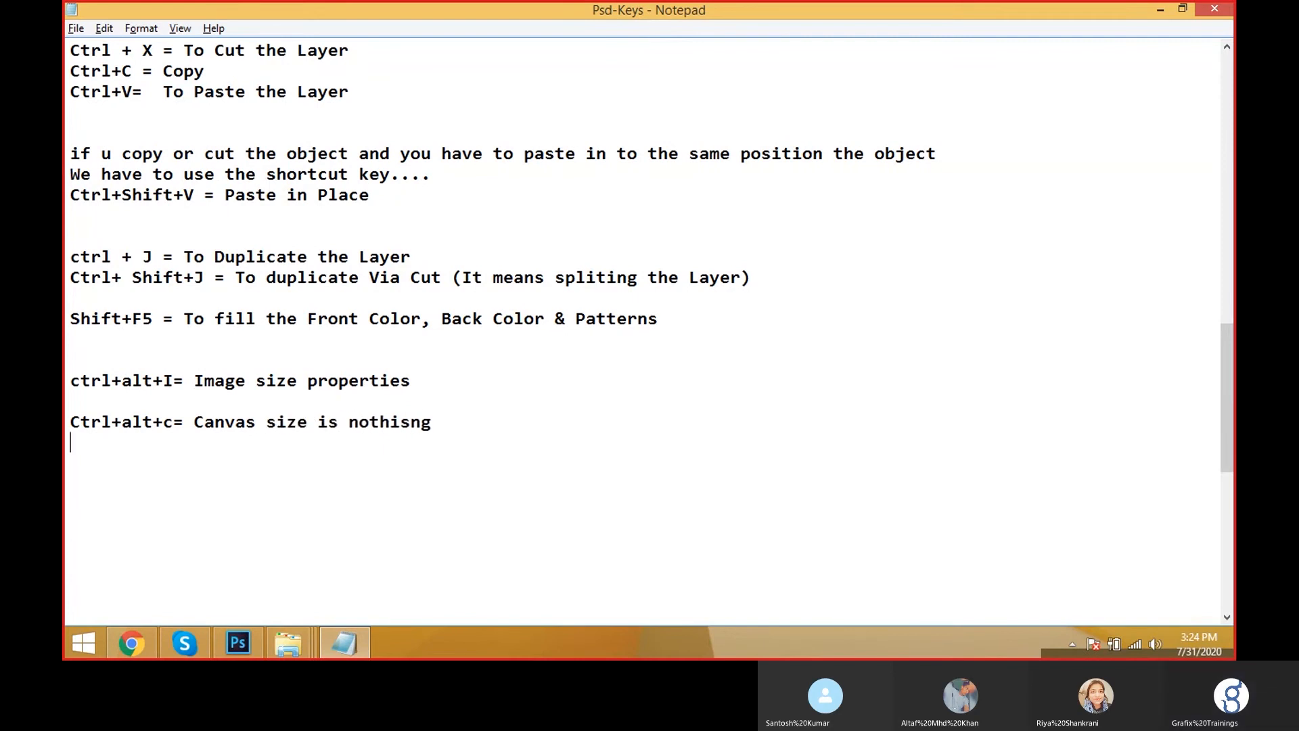
pyautogui.press('BackSpace')
pyautogui.press('BackSpace')
pyautogui.press('BackSpace')
pyautogui.write('ng but...Ima')
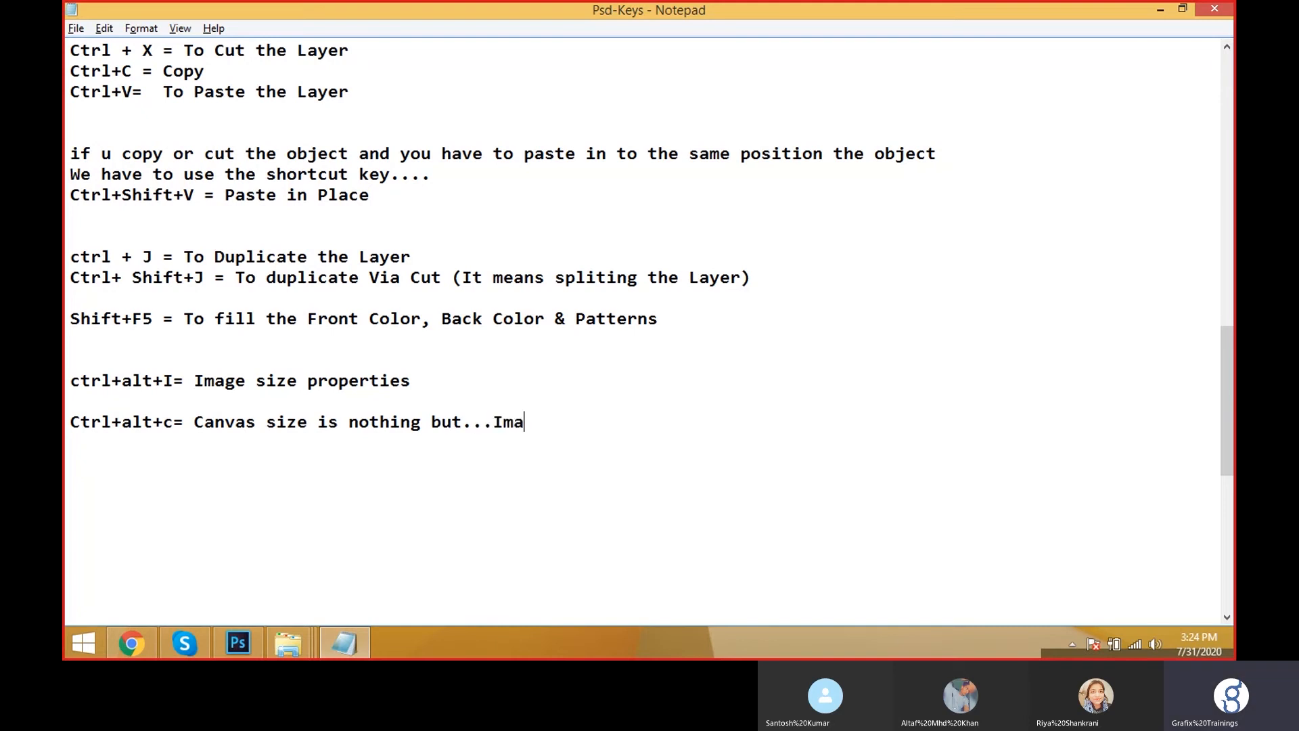
pyautogui.press('BackSpace')
pyautogui.press('BackSpace')
pyautogui.press('BackSpace')
pyautogui.write('Doc')
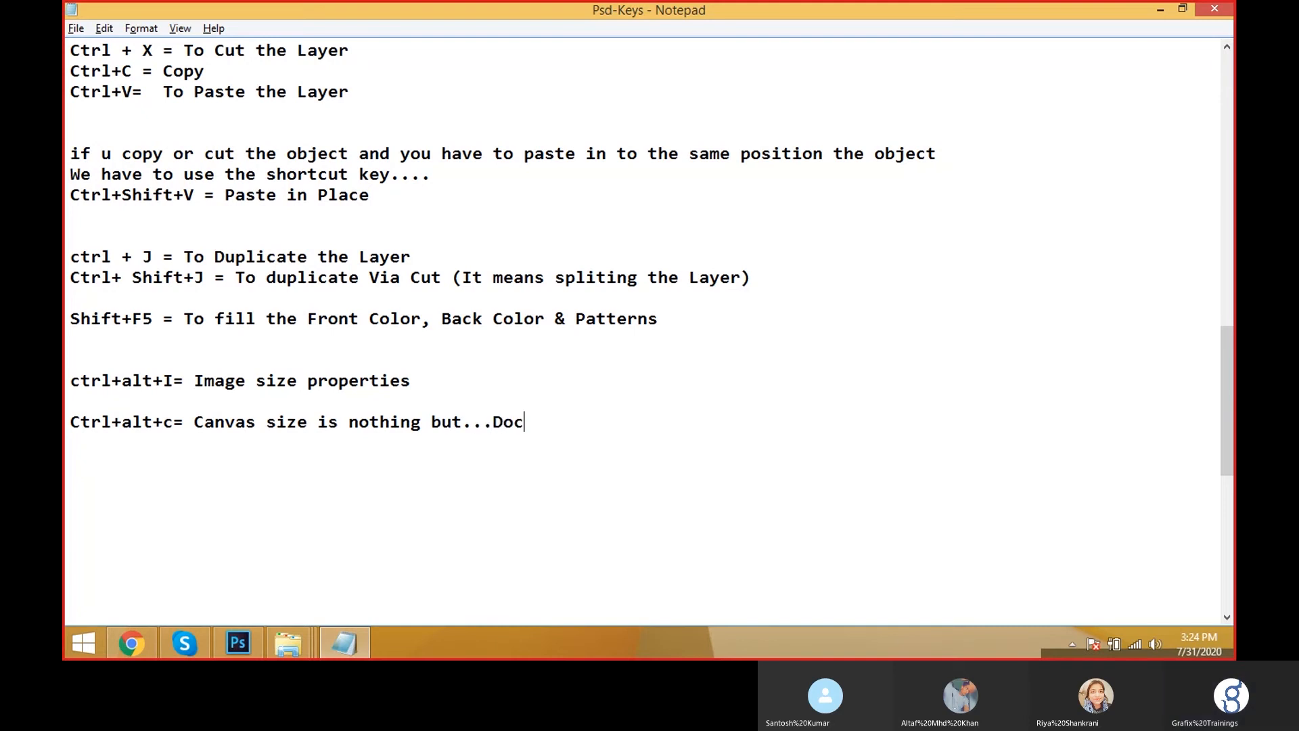
pyautogui.write('ument size')
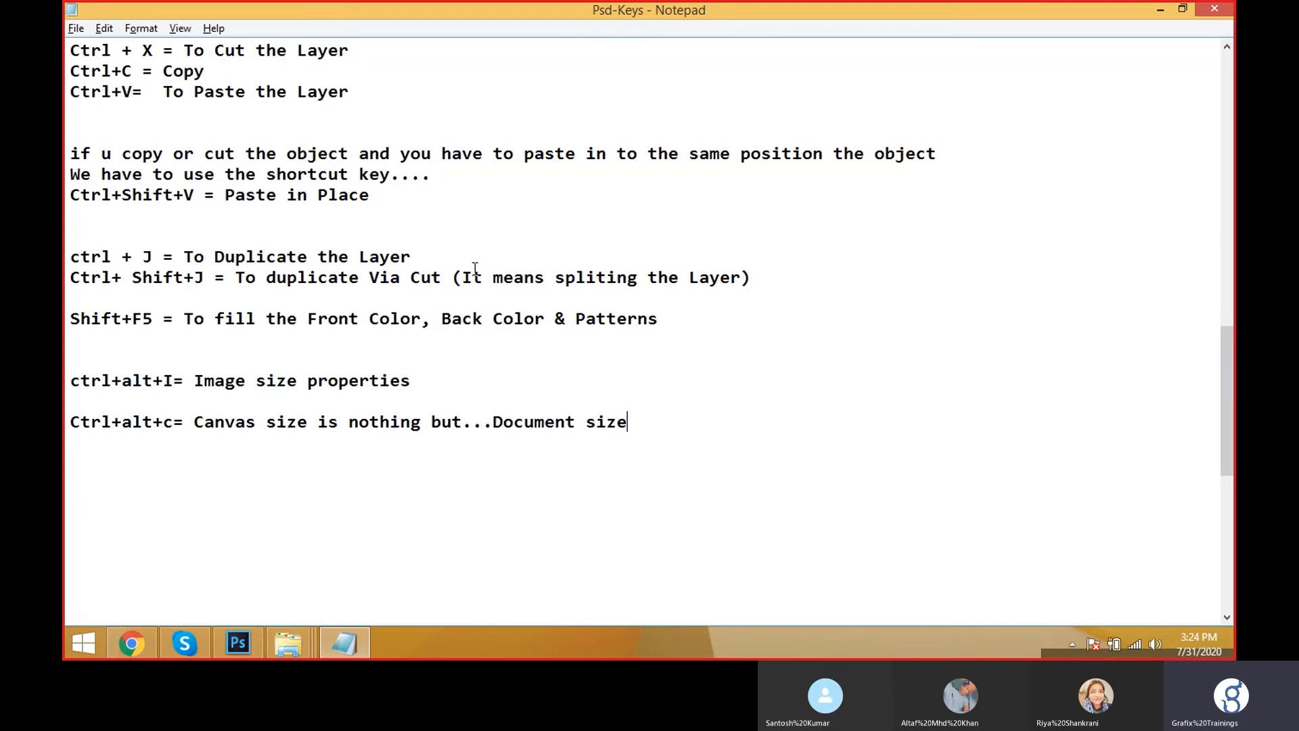
# Return to Photoshop and close the Canvas Size settings without changing anything.
pyautogui.hotkey('alt', 'Tab')
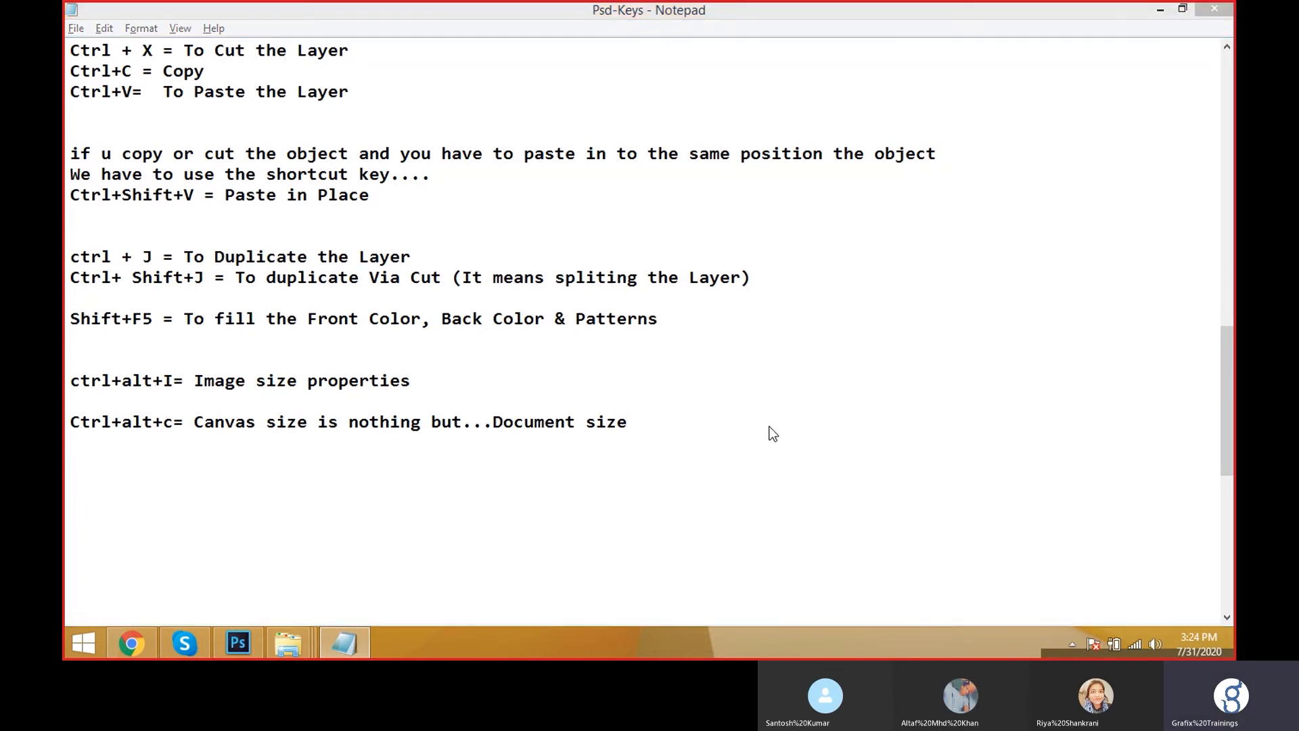
pyautogui.hotkey('alt', 'Tab')
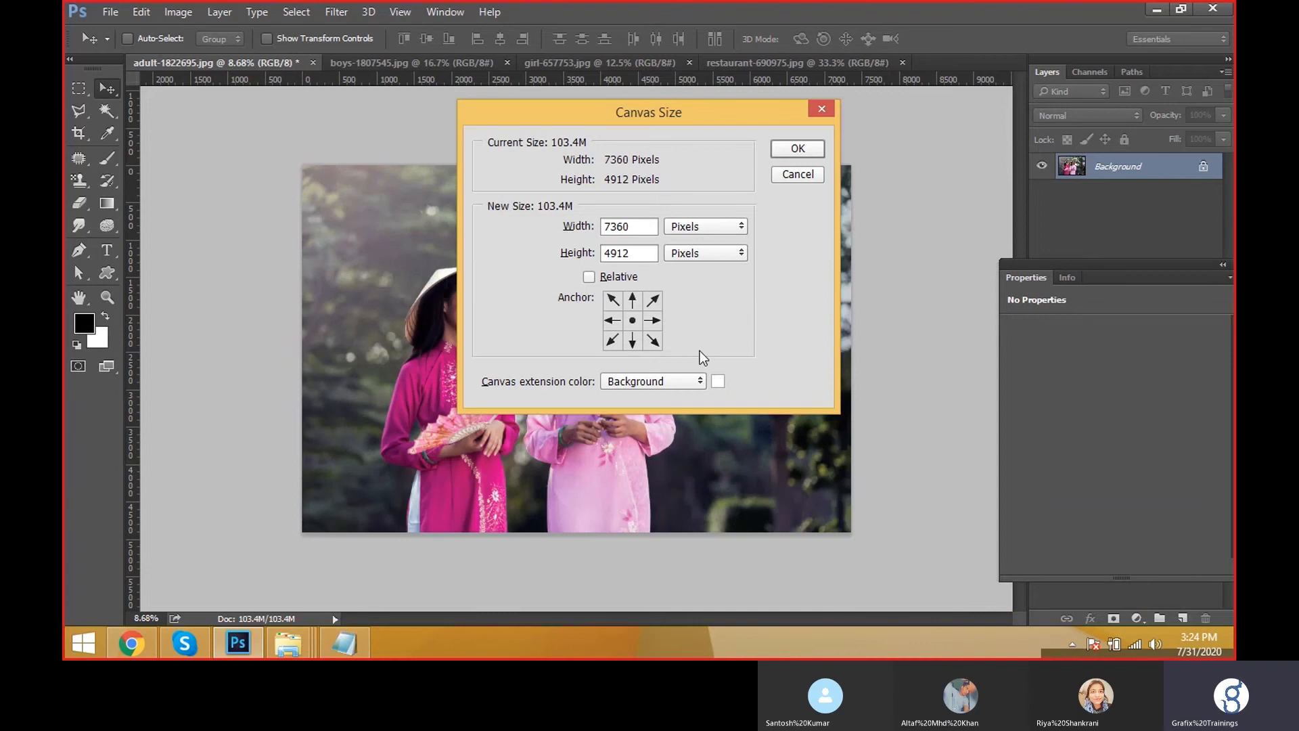
pyautogui.click(798, 174)
# Resize the adult-1822695.jpg image to a width of 10 inches with the Image Size settings, and view the result at 100%.
pyautogui.click(179, 13)
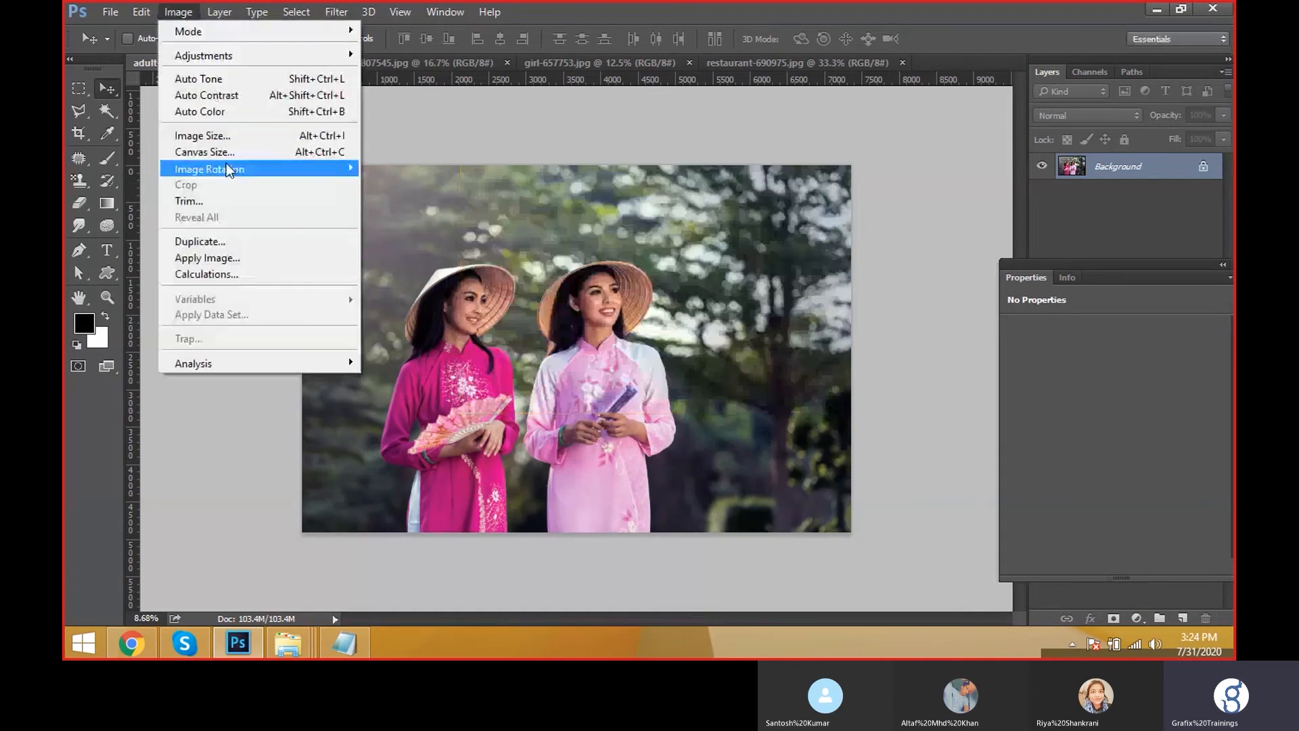
pyautogui.click(257, 136)
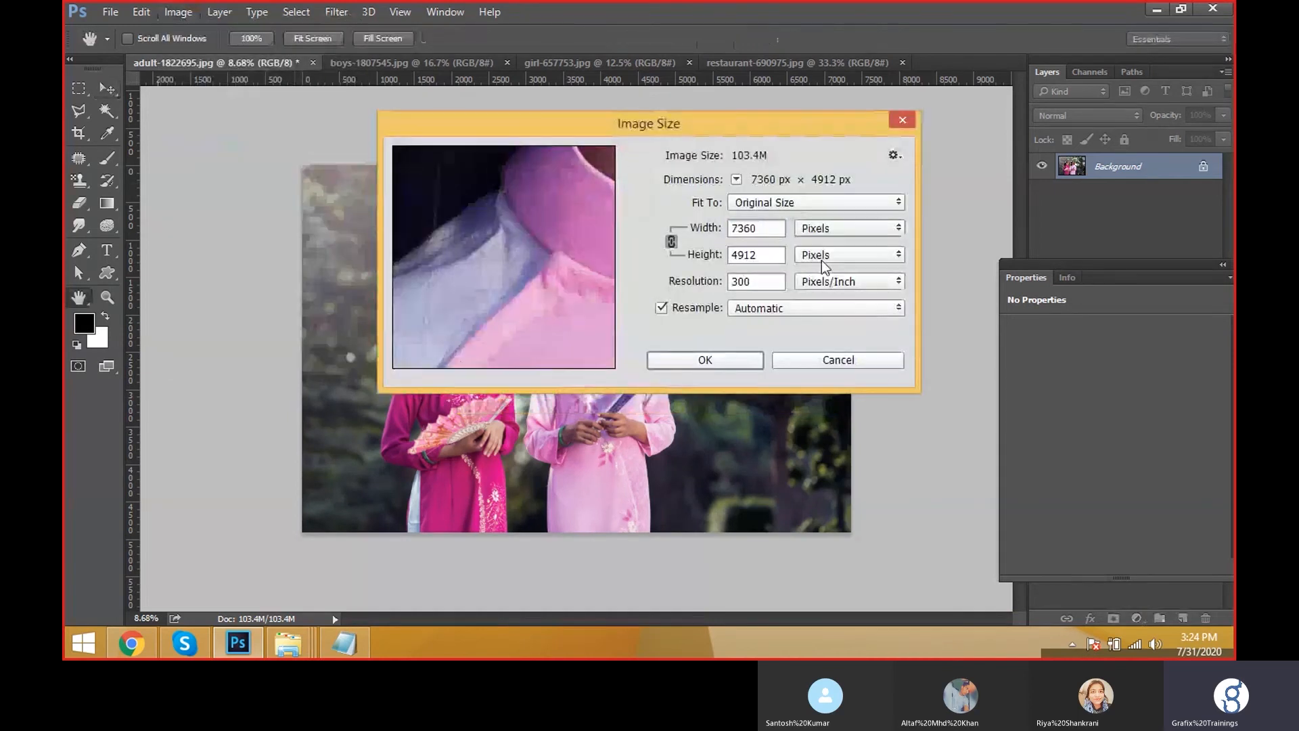
pyautogui.click(824, 267)
pyautogui.click(825, 281)
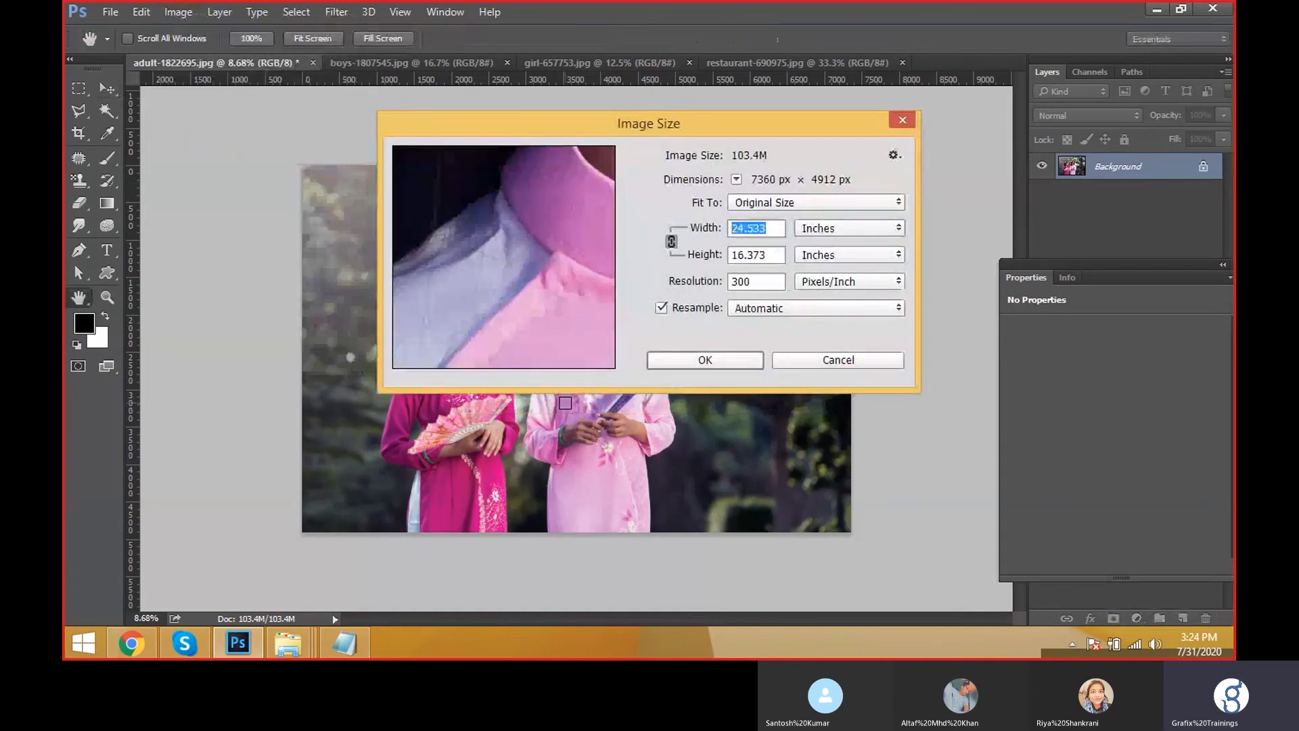
pyautogui.write('10')
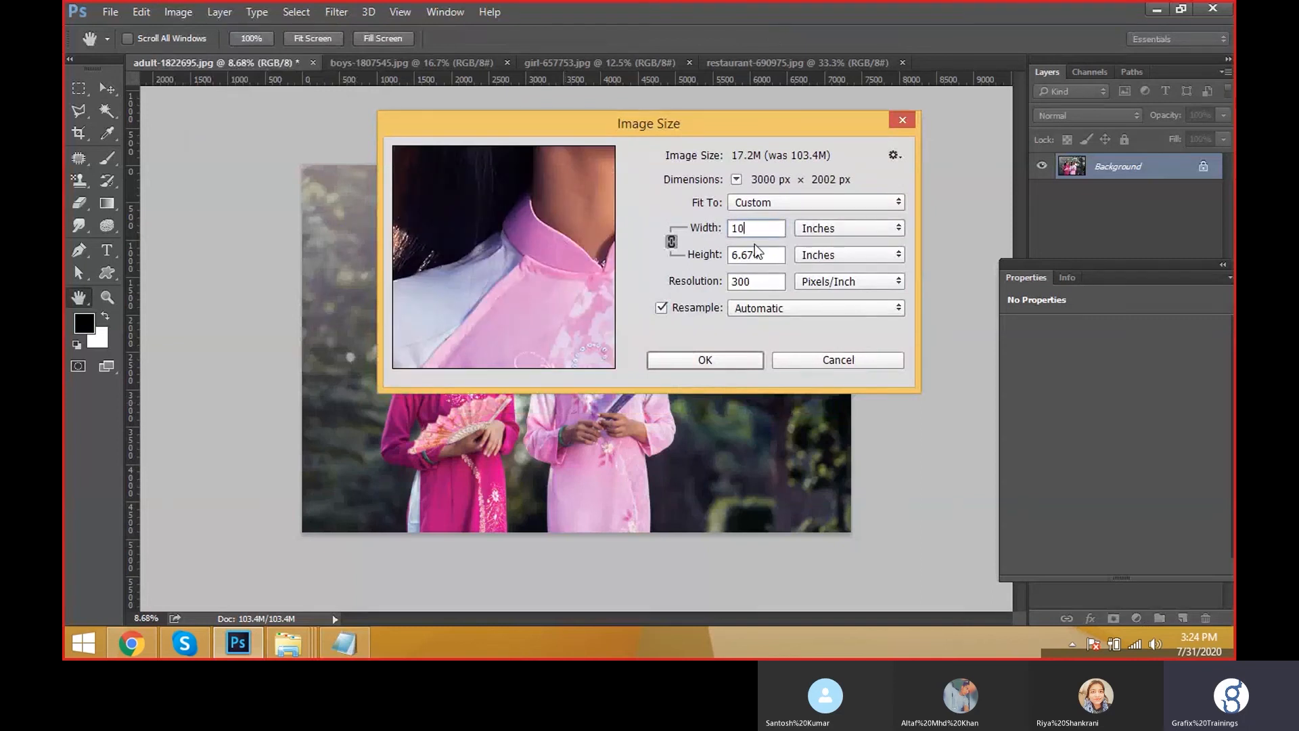
pyautogui.click(710, 237)
pyautogui.click(763, 262)
pyautogui.press('Return')
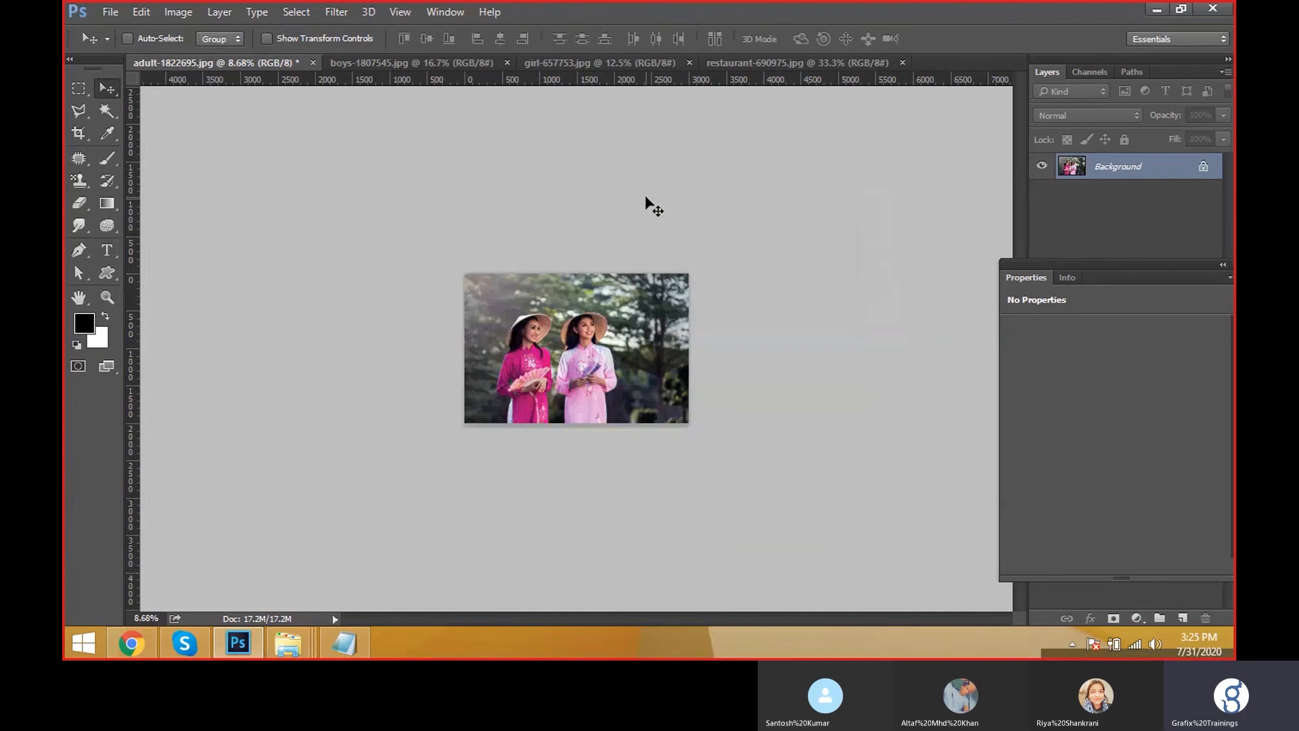
pyautogui.rightClick(614, 368)
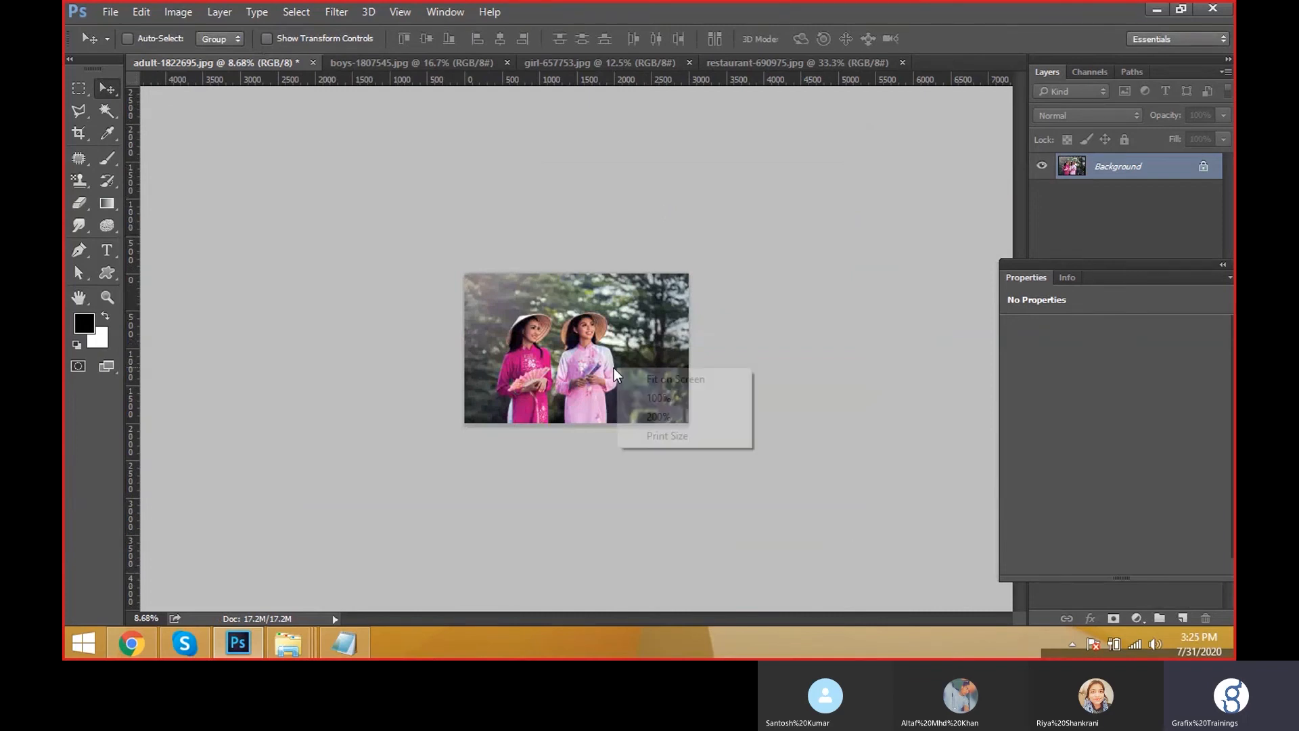
pyautogui.click(634, 398)
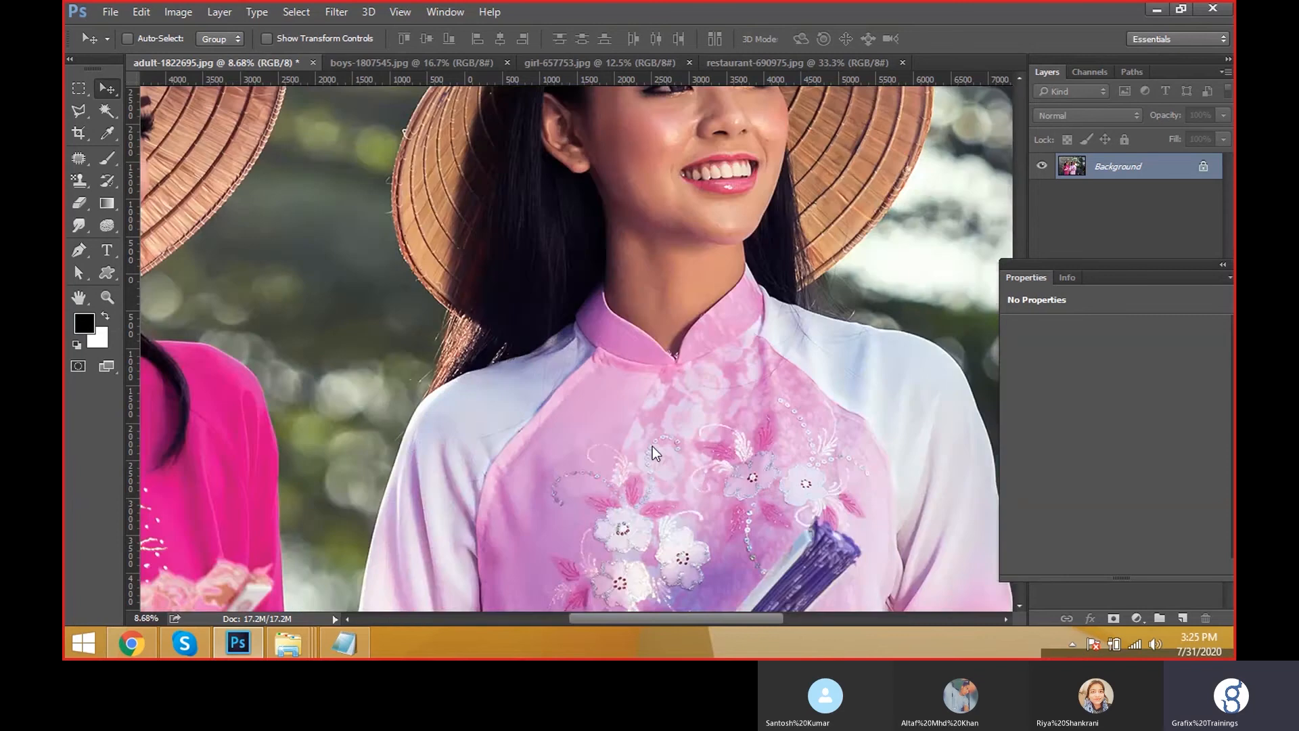
# Resize the adult-1822695.jpg image to a width of 2 inches with Image Size, and view it at 100%.
pyautogui.hotkey('ctrl', '0')
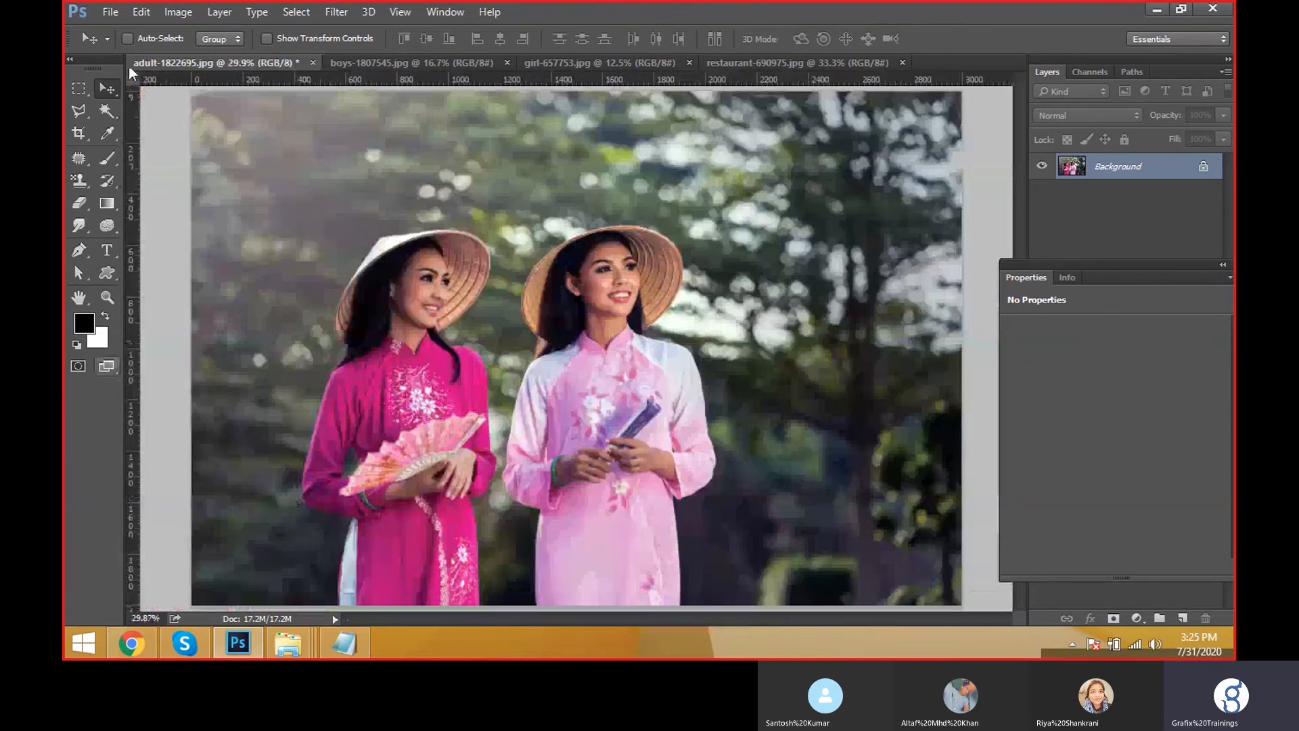
pyautogui.press('h')
pyautogui.hotkey('ctrl', 'alt', 'i')
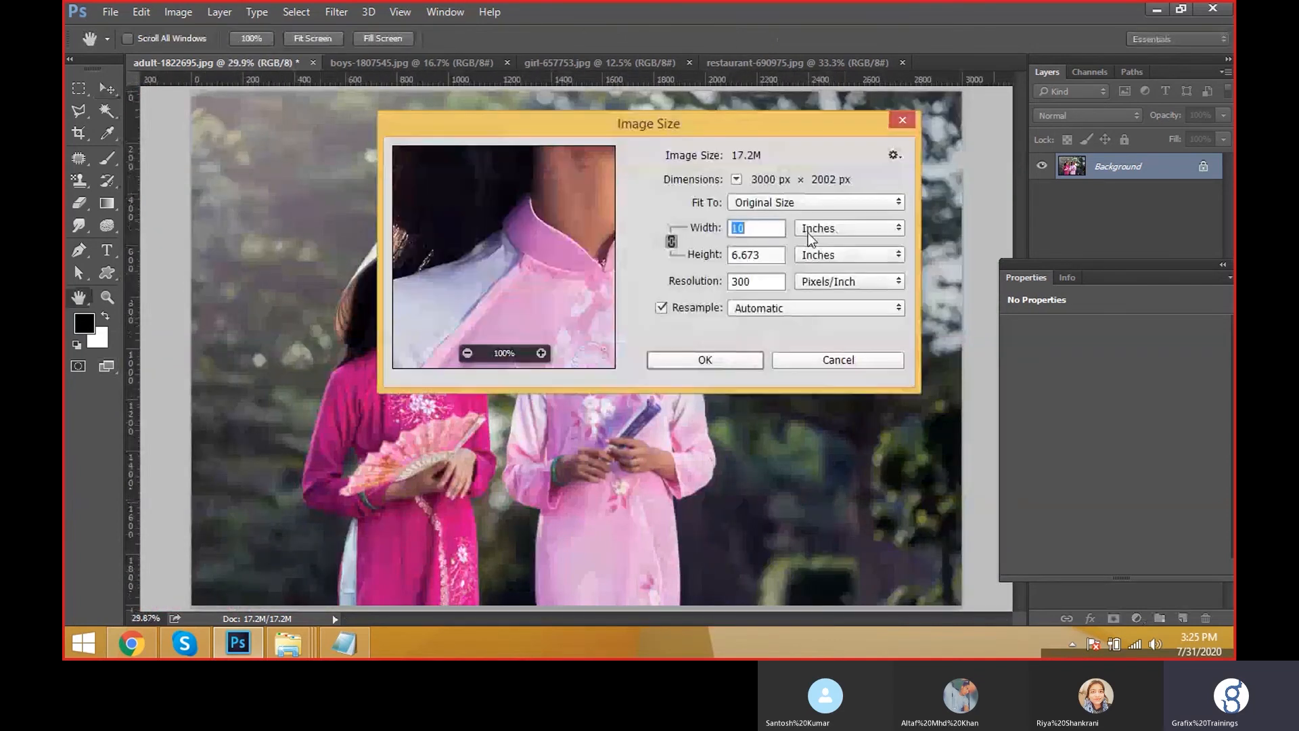
pyautogui.write('2')
pyautogui.press('Return')
pyautogui.press('v')
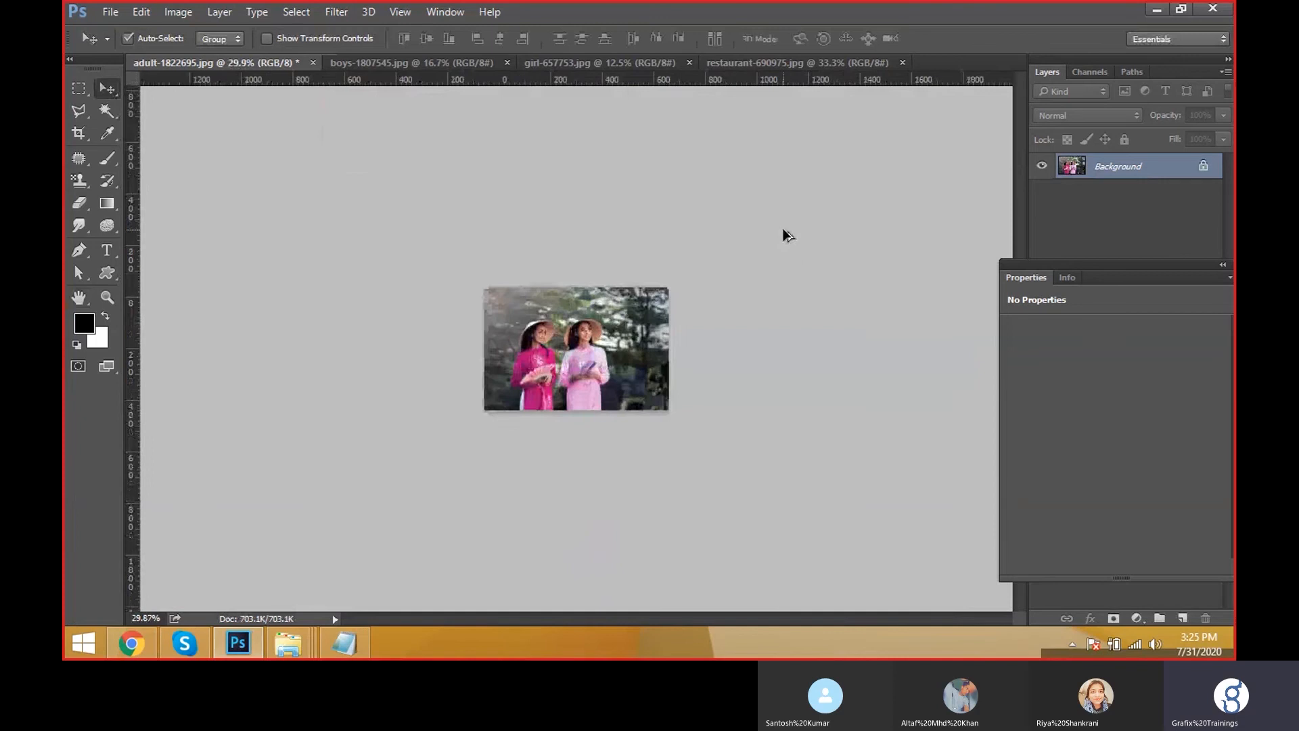
pyautogui.hotkey('ctrl', '1')
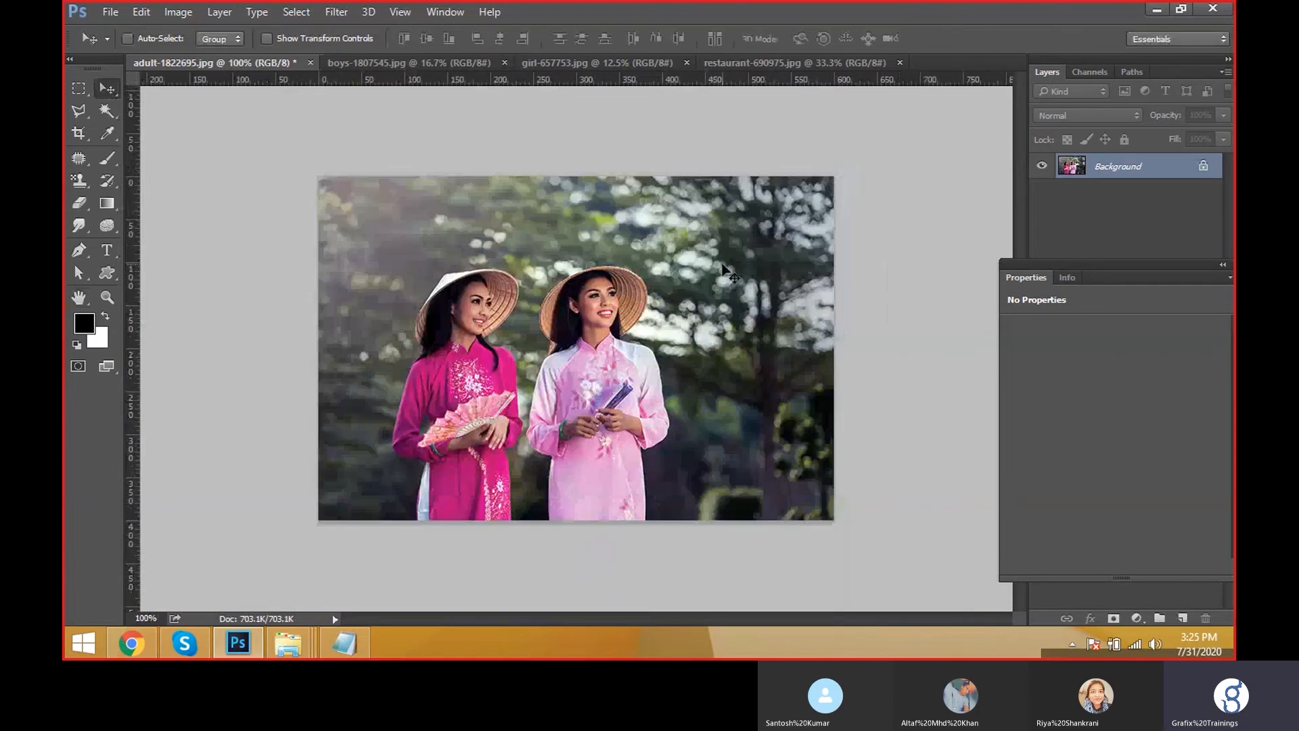
# Dismiss the Hue/Saturation adjustment and view the boys-1807545.jpg image zoomed out.
pyautogui.hotkey('ctrl', 'u')
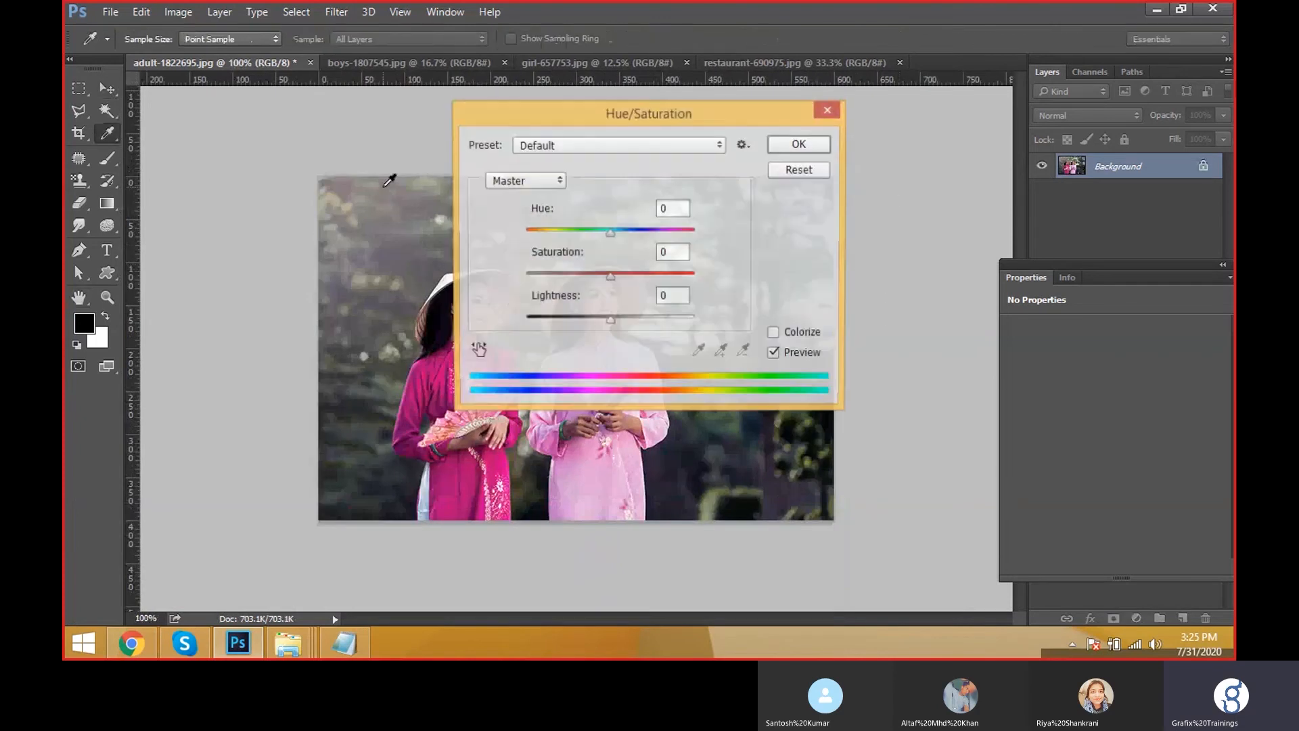
pyautogui.press('Escape')
pyautogui.hotkey('ctrl', 'alt', 'i')
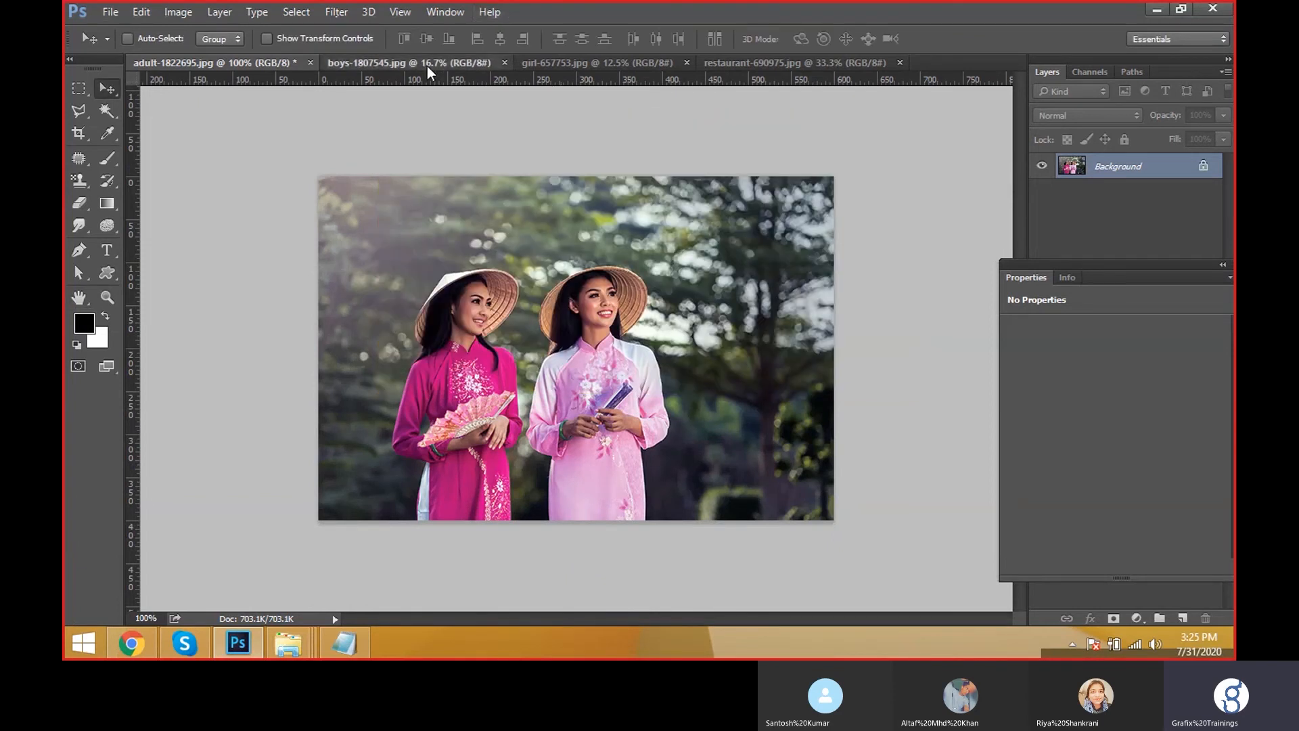
pyautogui.click(428, 64)
pyautogui.hotkey('ctrl', '-')
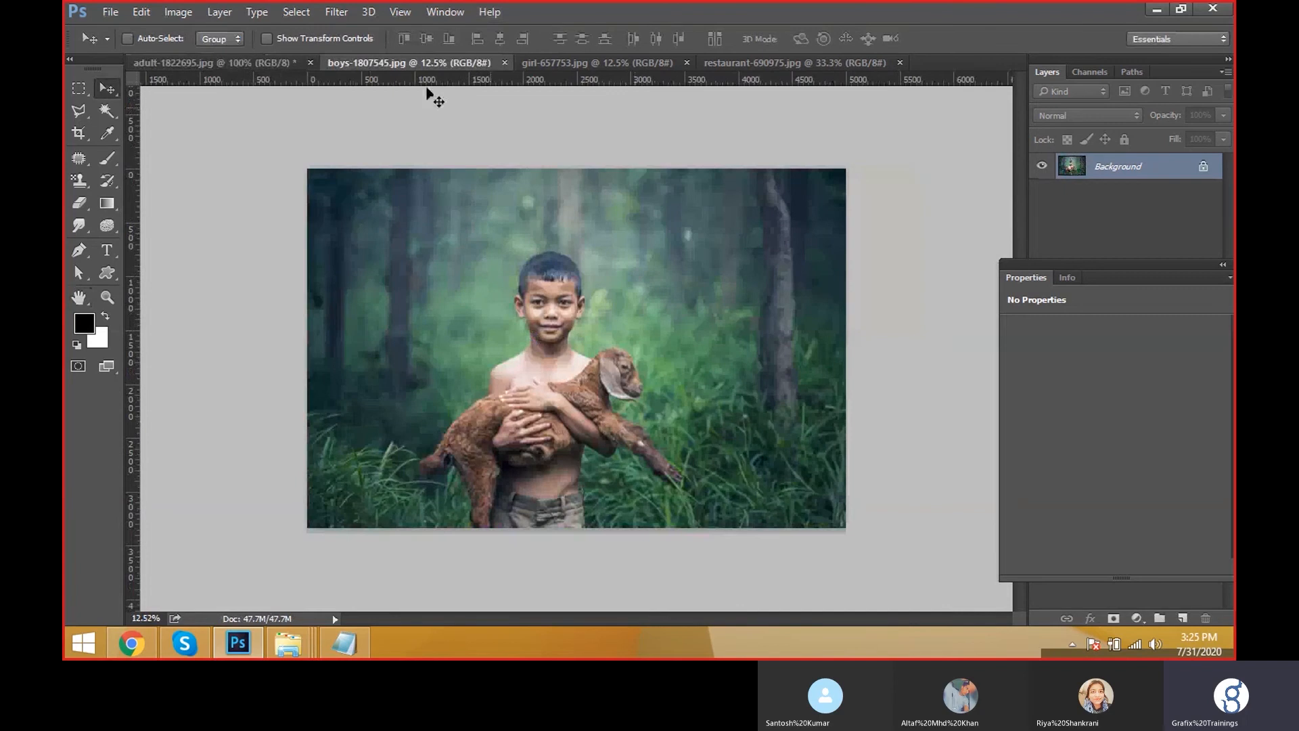
pyautogui.click(128, 39)
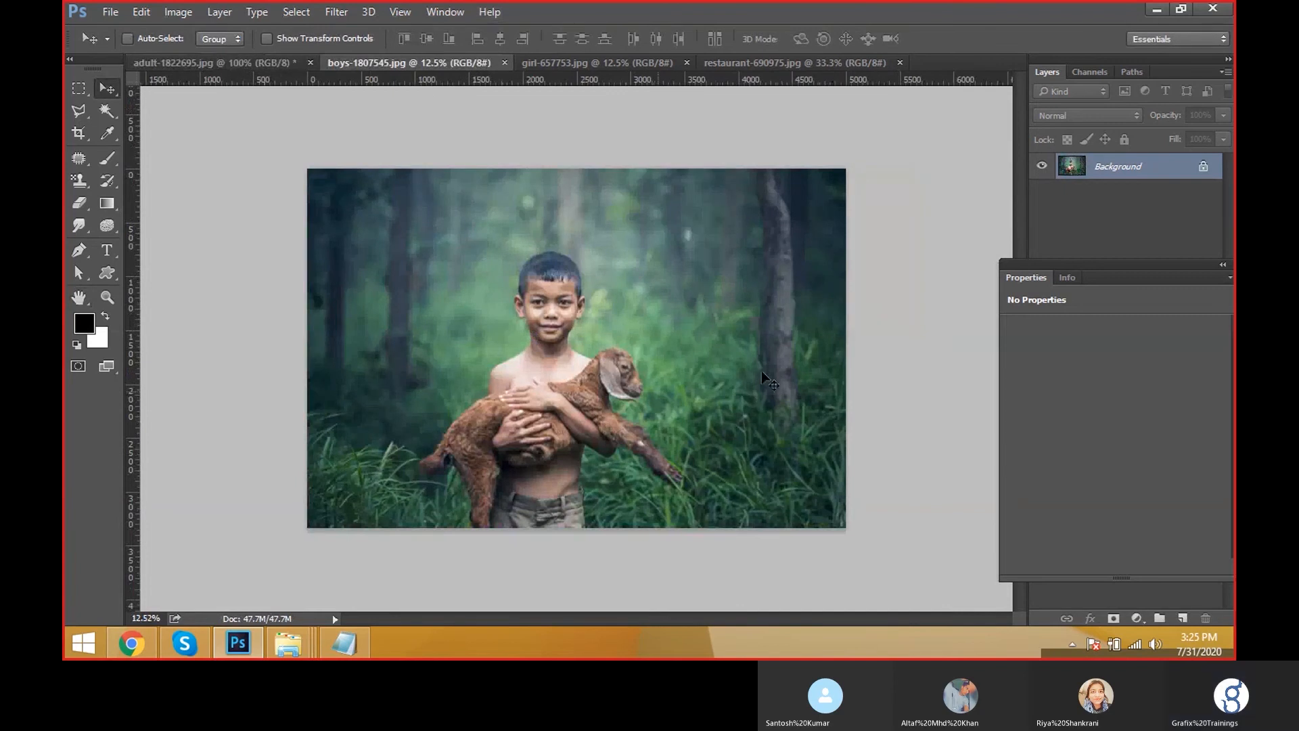
# Return to the adult-1822695.jpg image and undo its size reductions.
pyautogui.click(148, 57)
pyautogui.hotkey('ctrl', 'z')
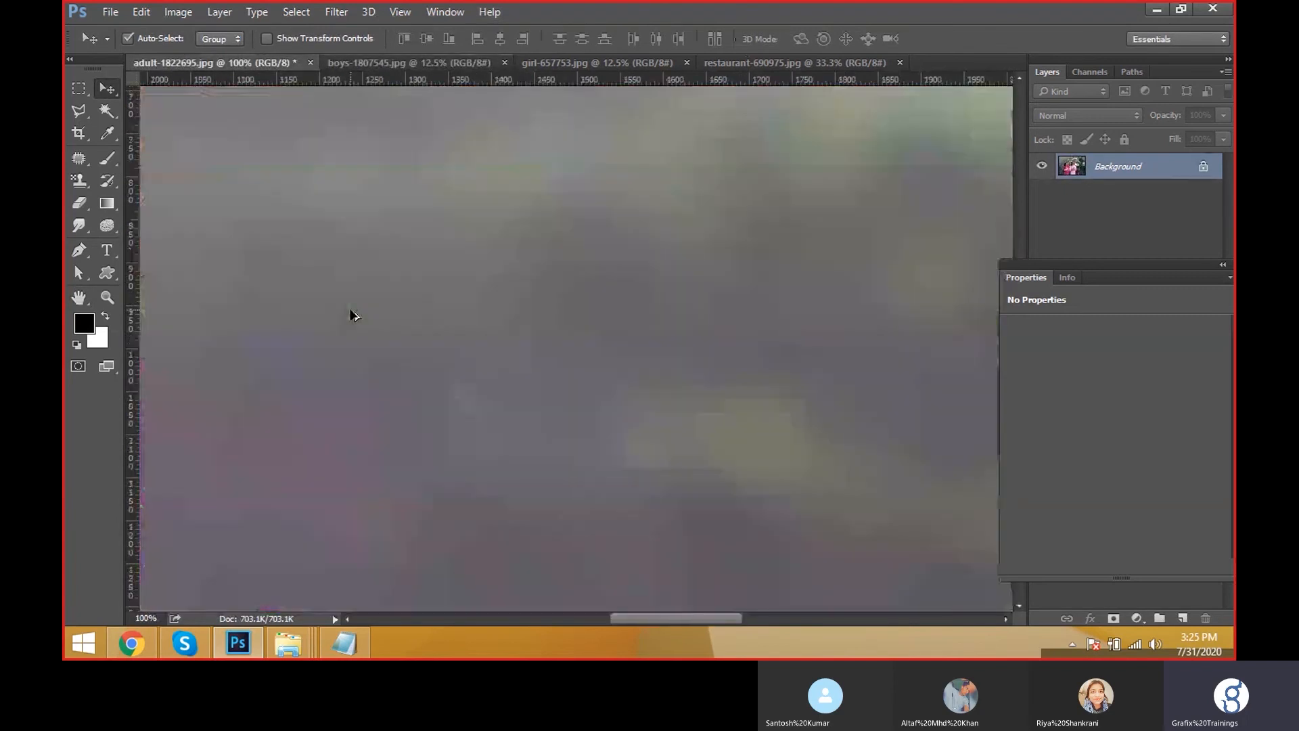
pyautogui.scroll(-5, 481, 387)
pyautogui.press('Down')
pyautogui.press('Return')
pyautogui.scroll(-6, 488, 387)
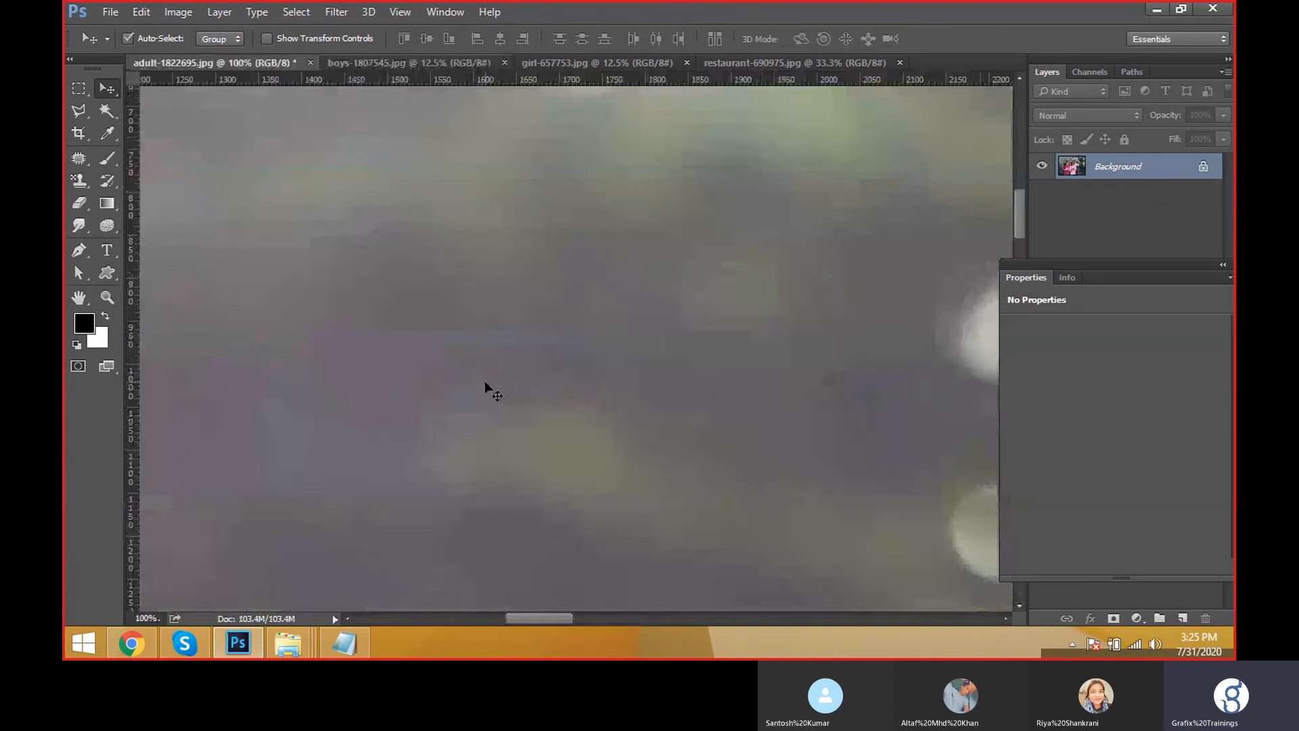
# Check the Image Size settings of the adult-1822695.jpg image and close them without changes.
pyautogui.hotkey('ctrl', 'alt', 'i')
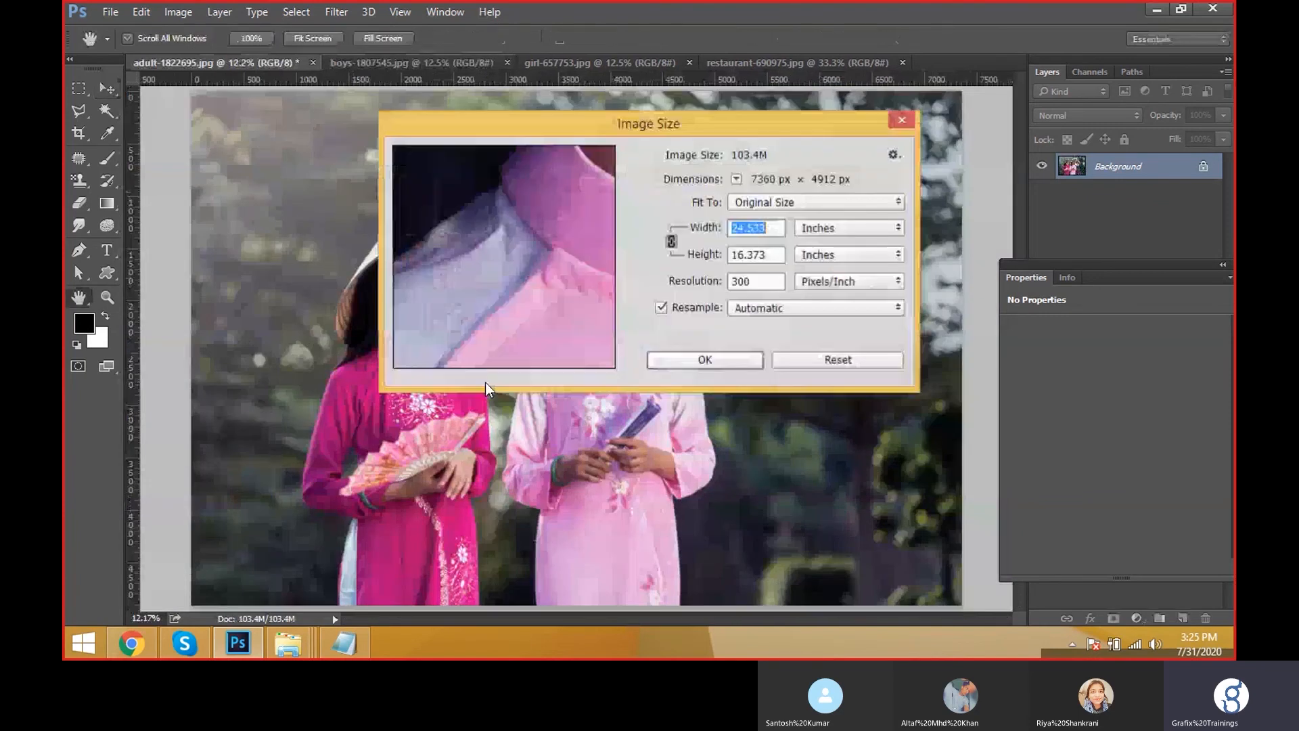
pyautogui.press('Tab')
pyautogui.press('Escape')
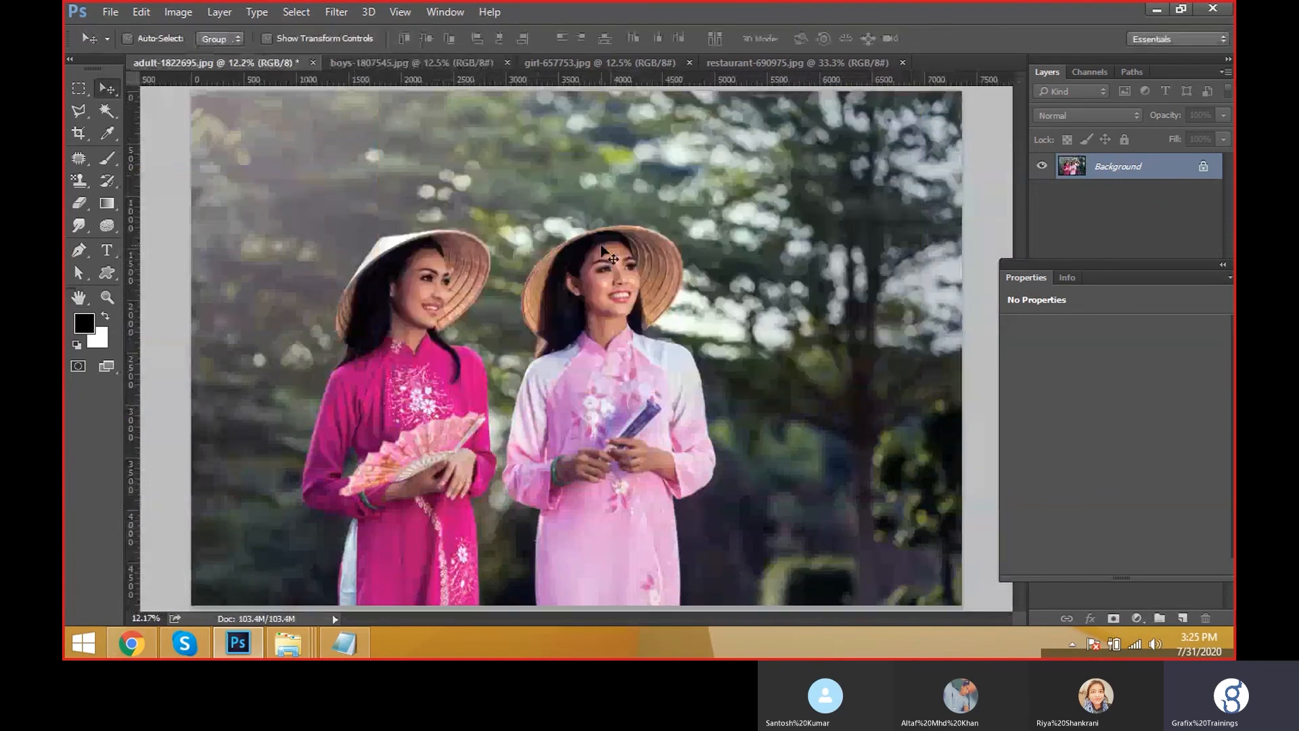
# Reduce the canvas to 10 inches wide by 5 inches high, accept the clipping, and undo the reduction after viewing it.
pyautogui.scroll(-3, 605, 254)
pyautogui.hotkey('ctrl', 'alt', 'c')
pyautogui.click(706, 226)
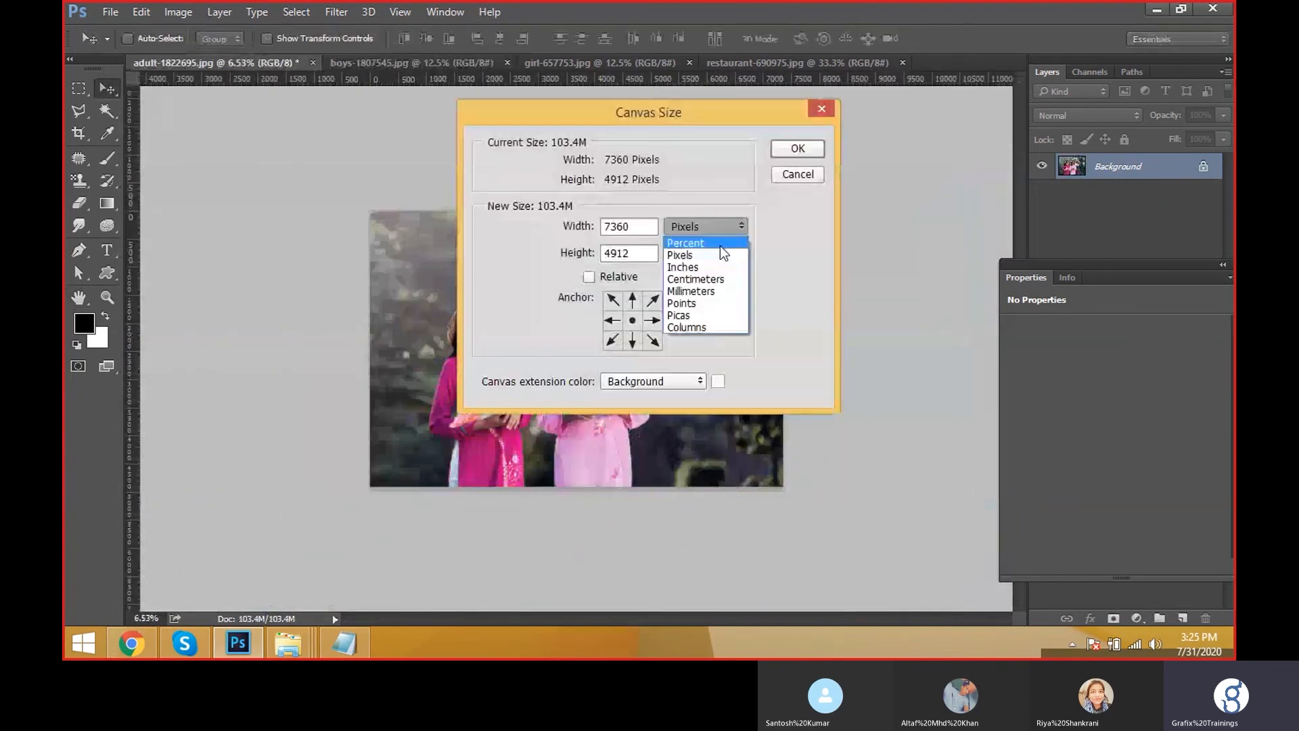
pyautogui.click(713, 267)
pyautogui.write('10')
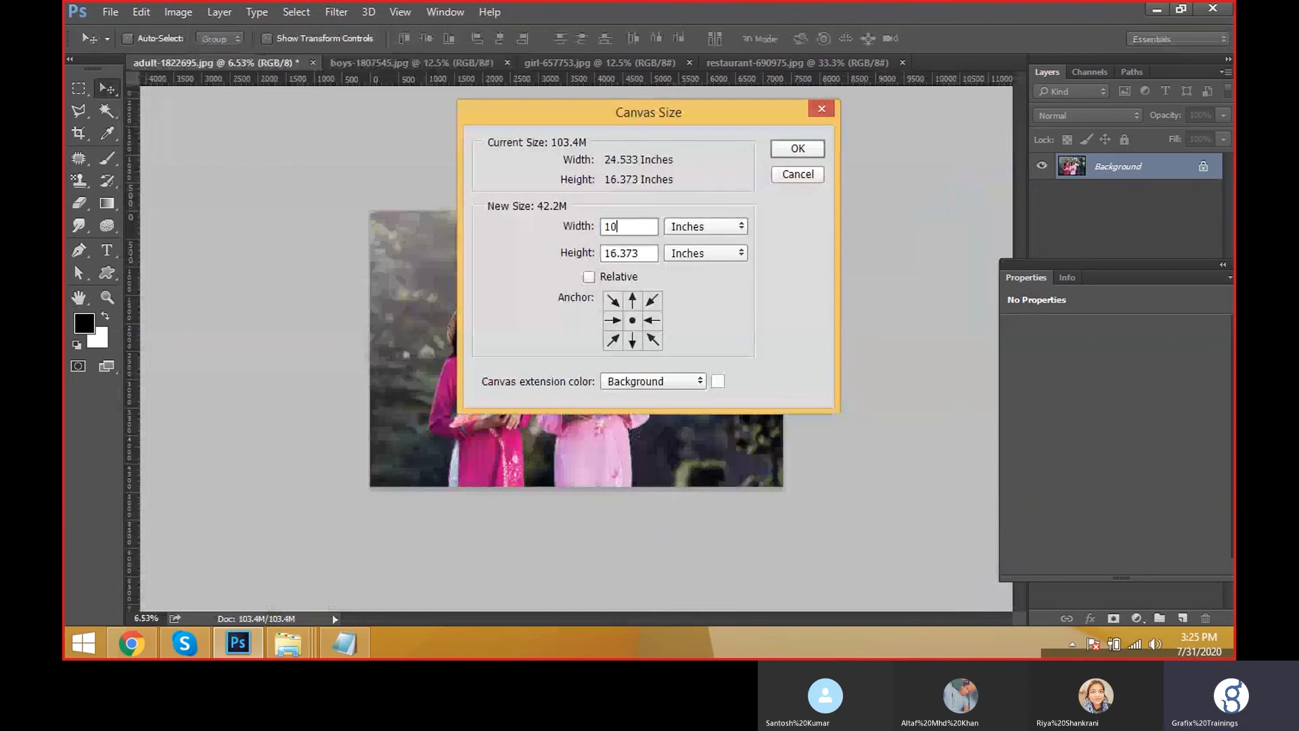
pyautogui.press('Tab')
pyautogui.write('5')
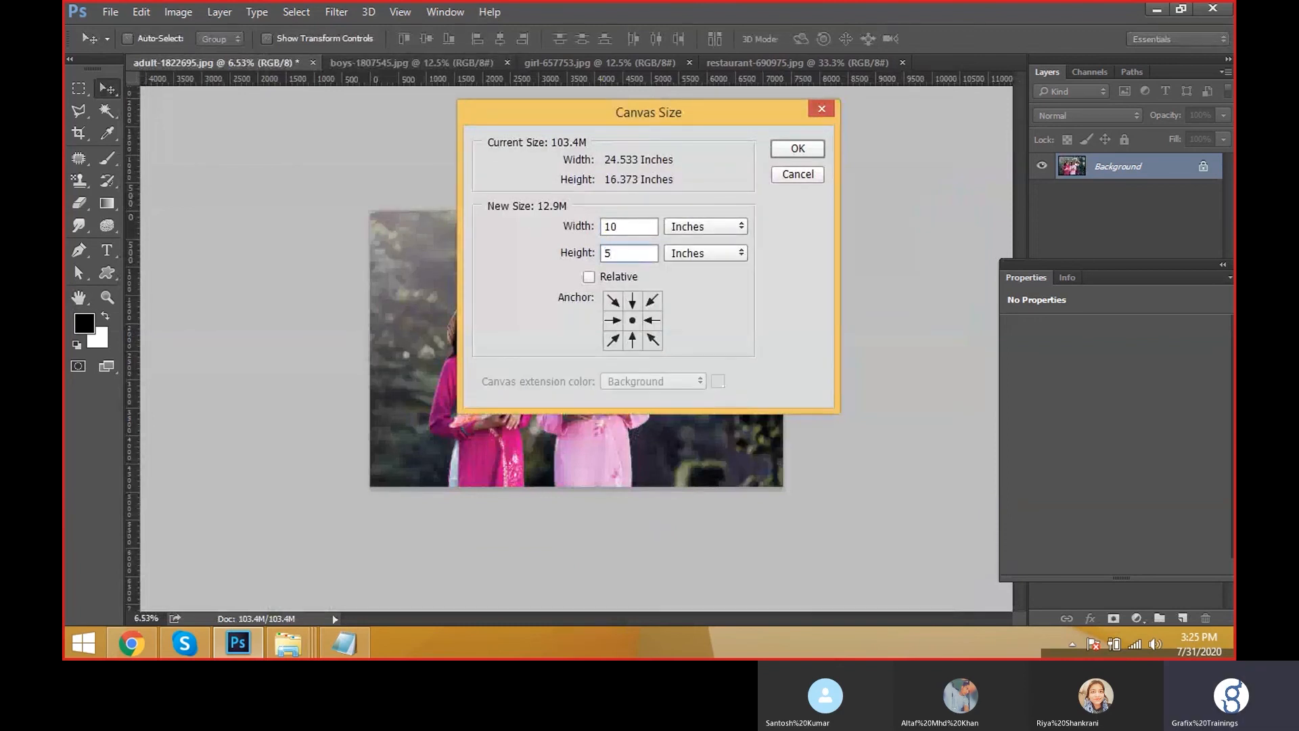
pyautogui.press('Return')
pyautogui.press('Return')
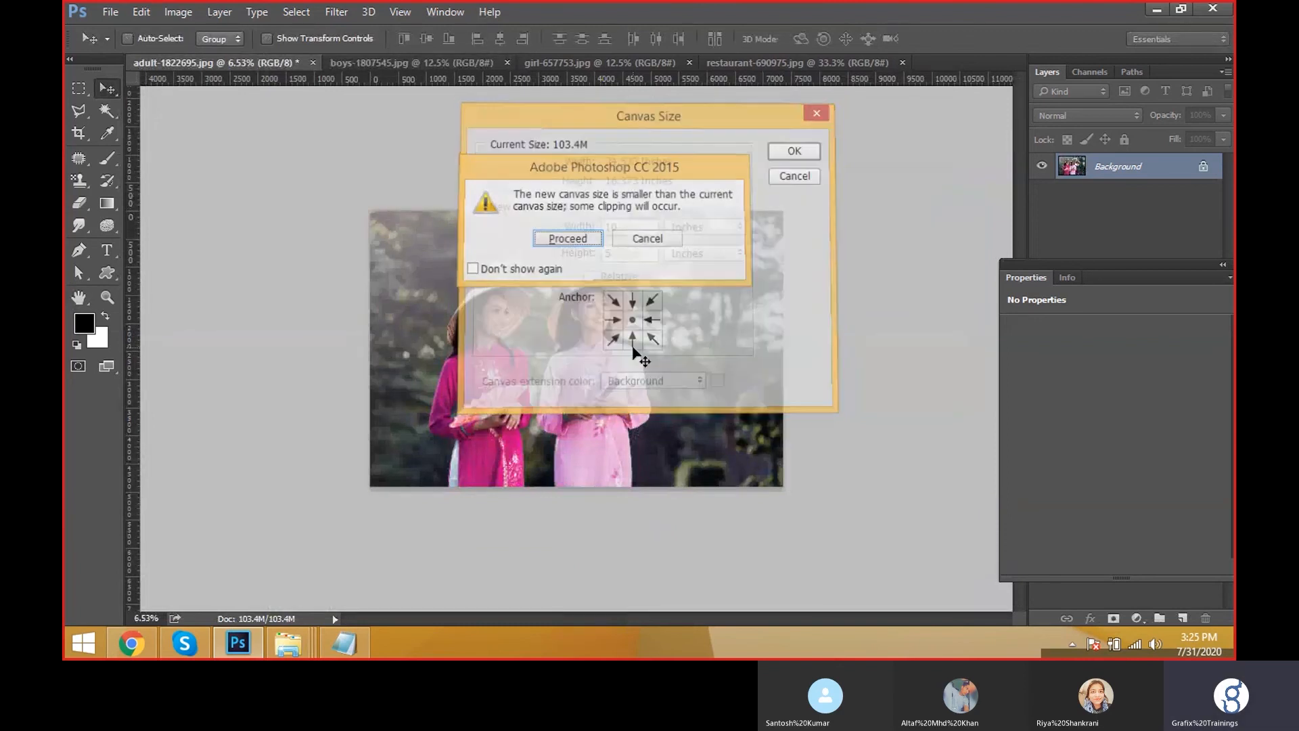
pyautogui.hotkey('ctrl', '+')
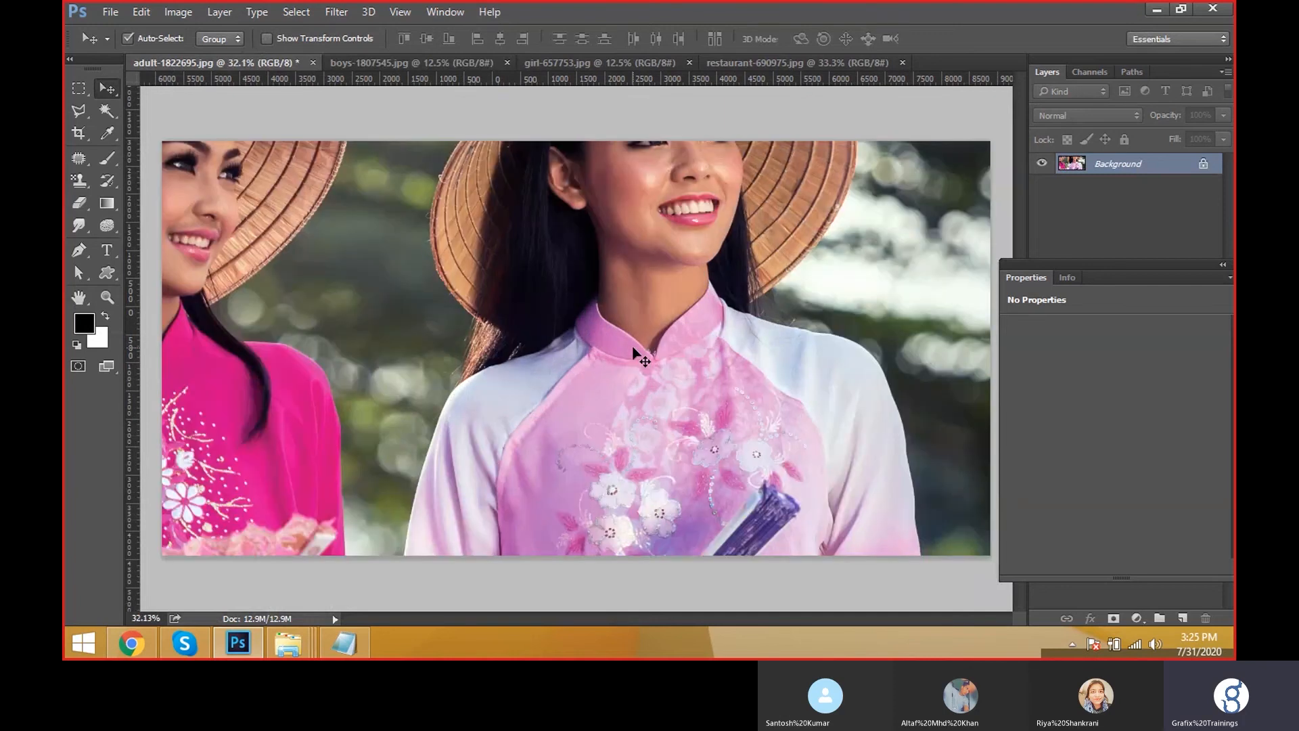
pyautogui.hotkey('ctrl', '-')
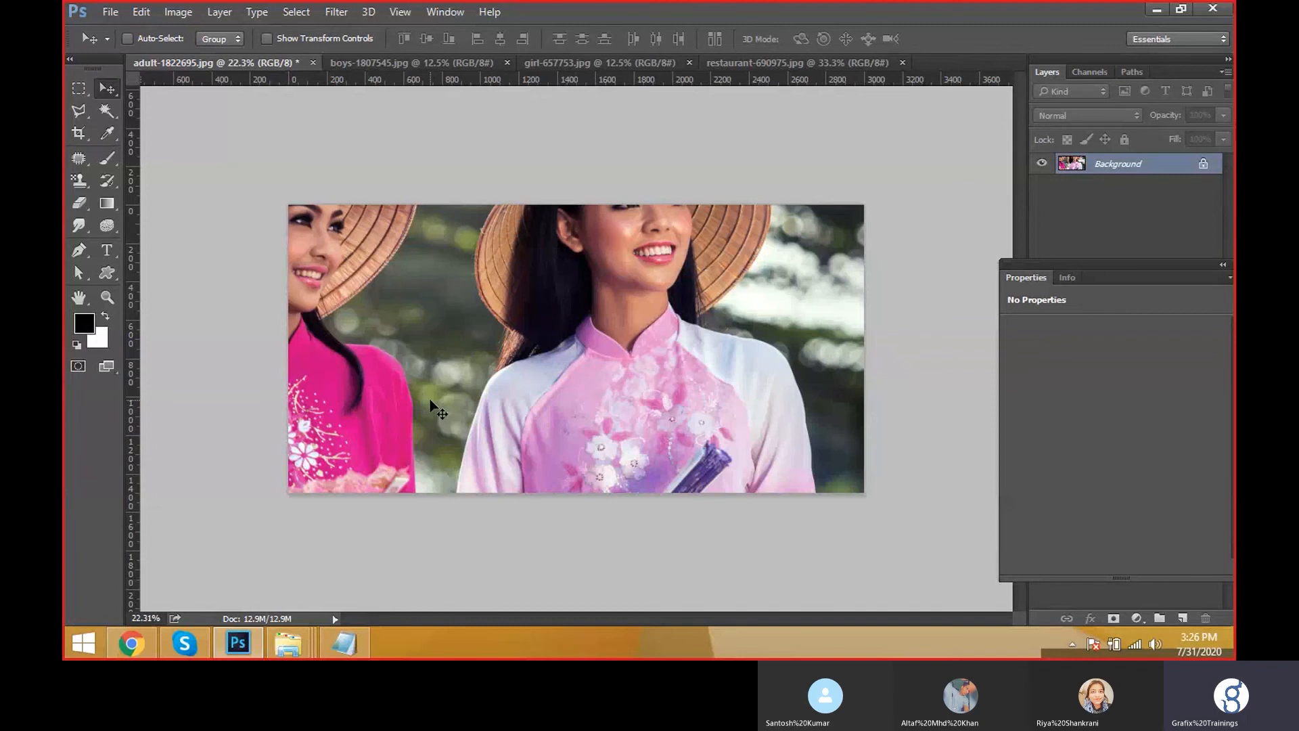
pyautogui.press('ctrl')
pyautogui.hotkey('ctrl', 'alt', 'z')
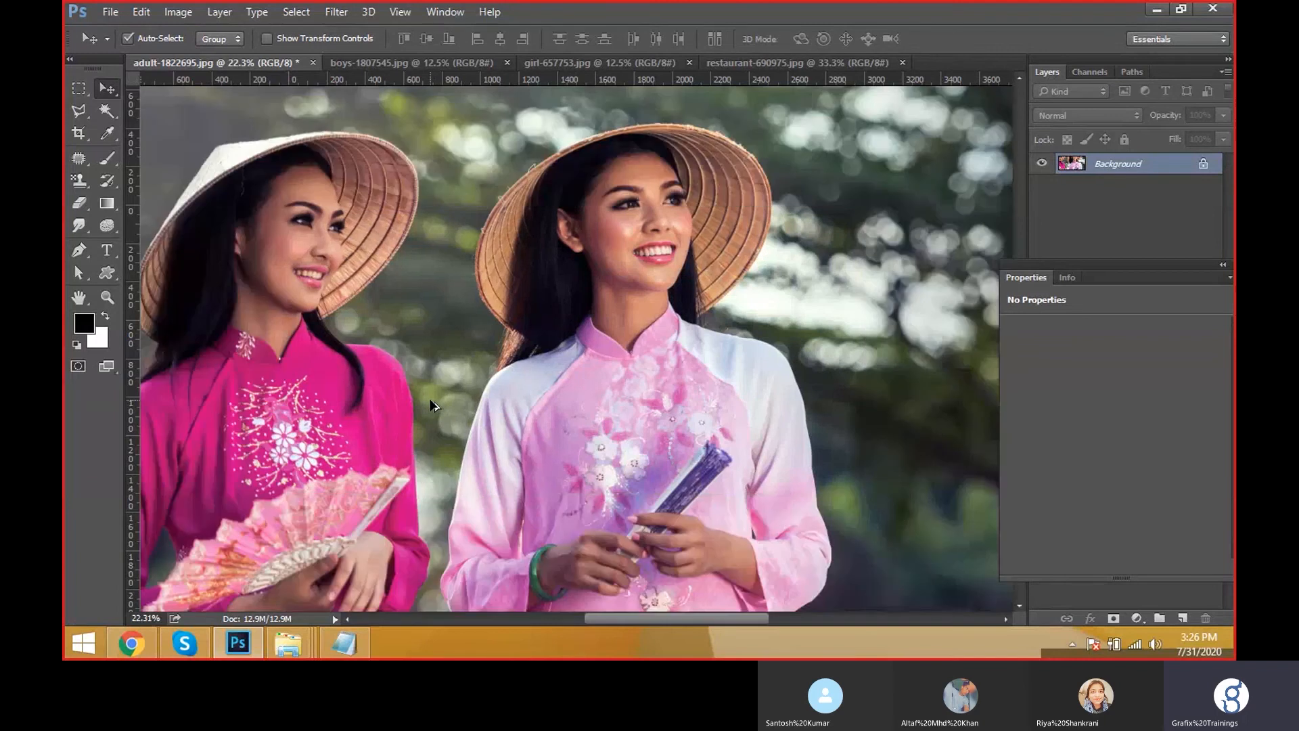
# Enlarge the canvas of the adult-1822695.jpg image to 30 by 30 inches and view the whole canvas.
pyautogui.scroll(-2, 439, 404)
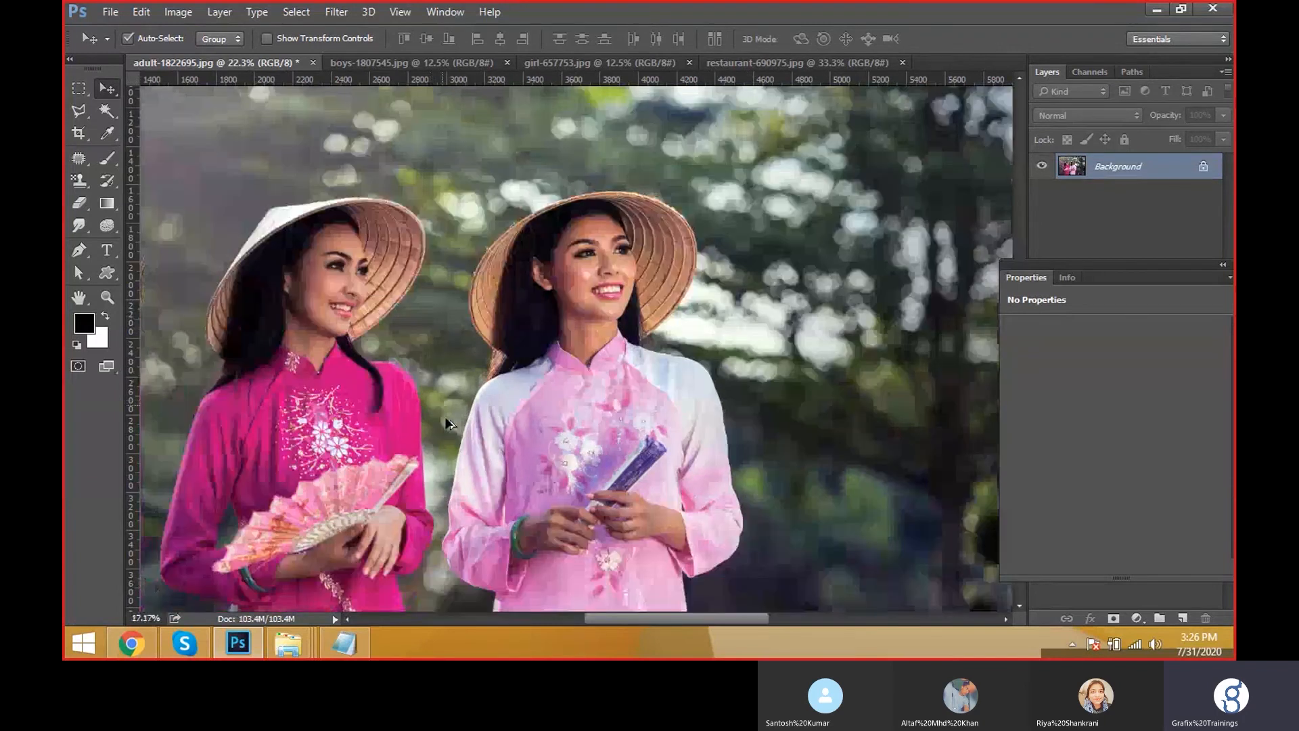
pyautogui.scroll(-5, 445, 416)
pyautogui.scroll(-1, 457, 438)
pyautogui.hotkey('ctrl', 'alt', 'c')
pyautogui.click(705, 227)
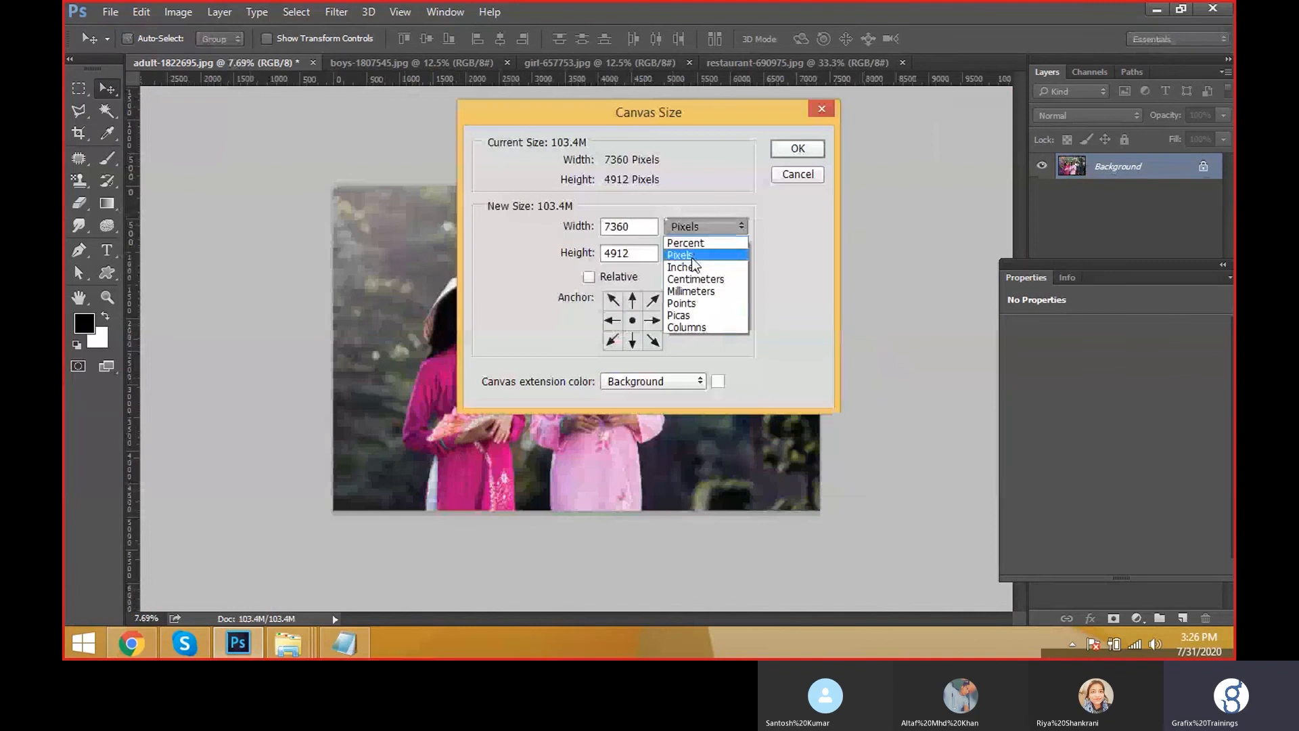
pyautogui.click(692, 265)
pyautogui.doubleClick(648, 234)
pyautogui.write('30')
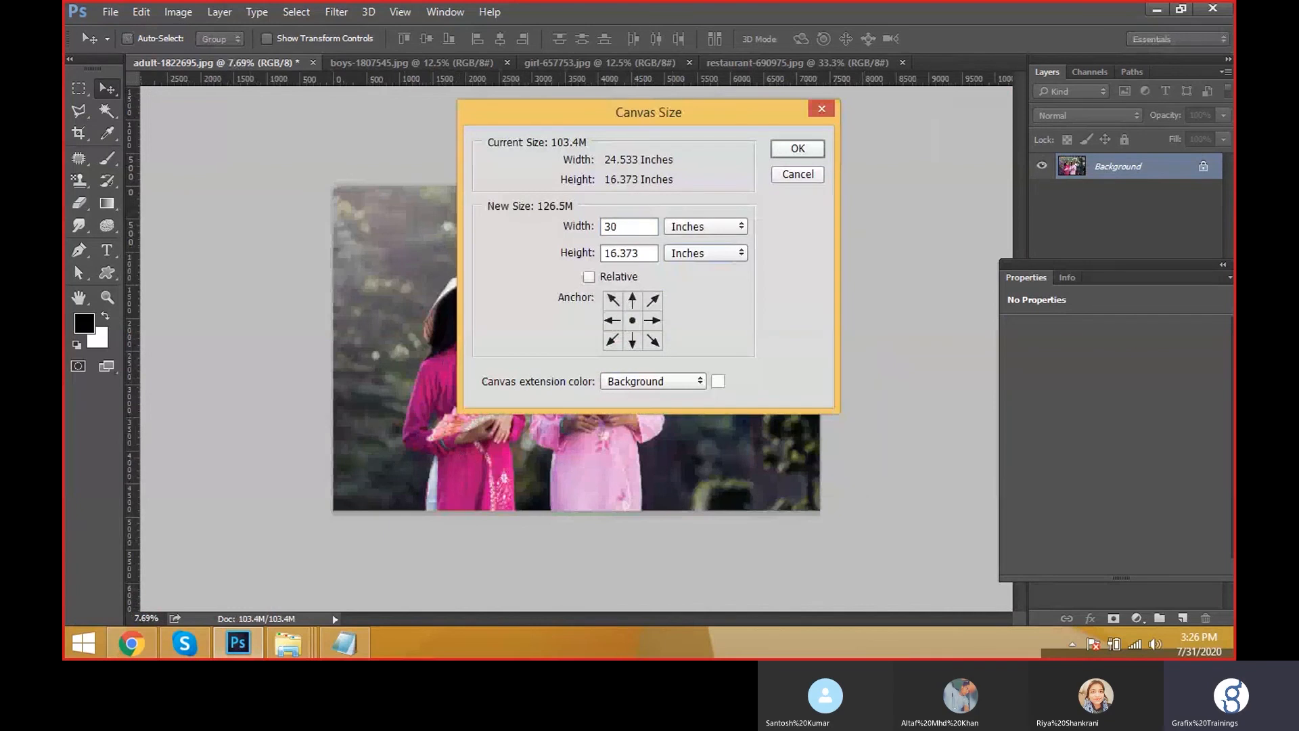
pyautogui.press('Tab')
pyautogui.write('30')
pyautogui.press('Return')
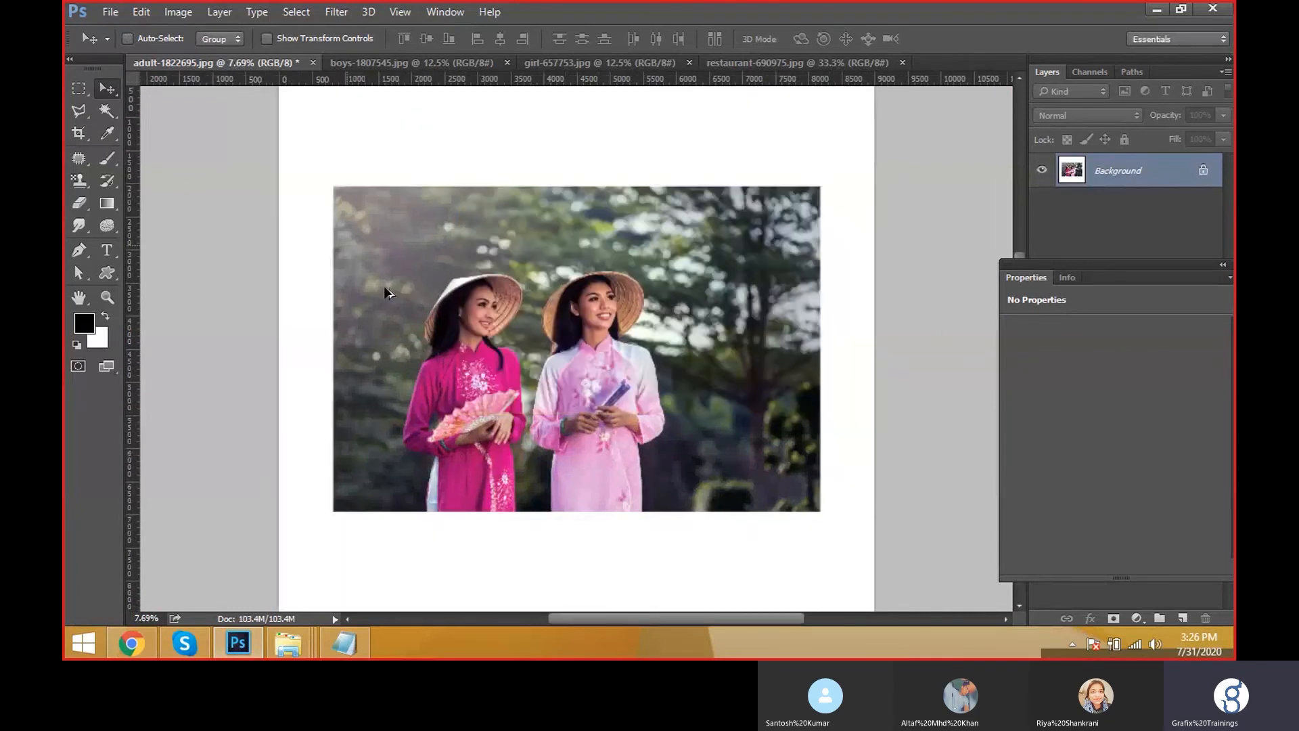
pyautogui.scroll(-1, 384, 285)
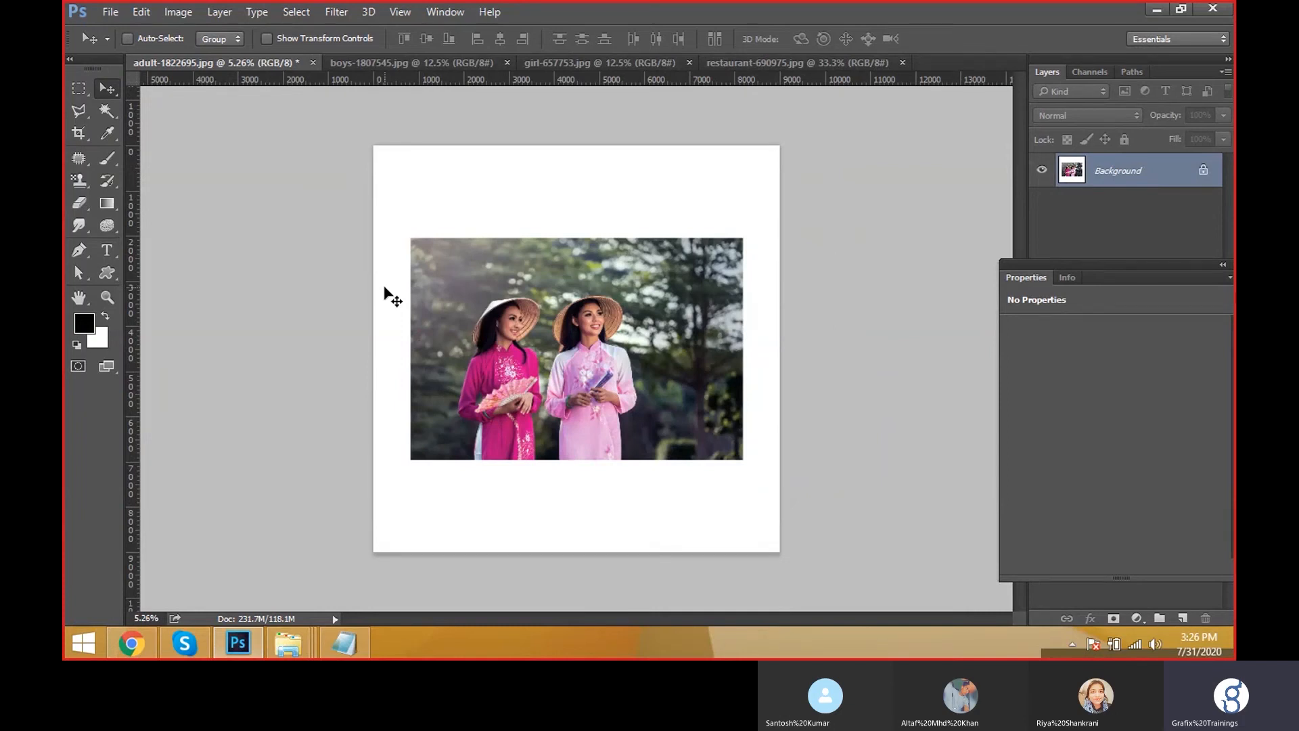
# Switch to the Psd-Keys file in Notepad and append "(increase the document adn" to the canvas line.
pyautogui.press('alt')
pyautogui.hotkey('alt', 'Tab')
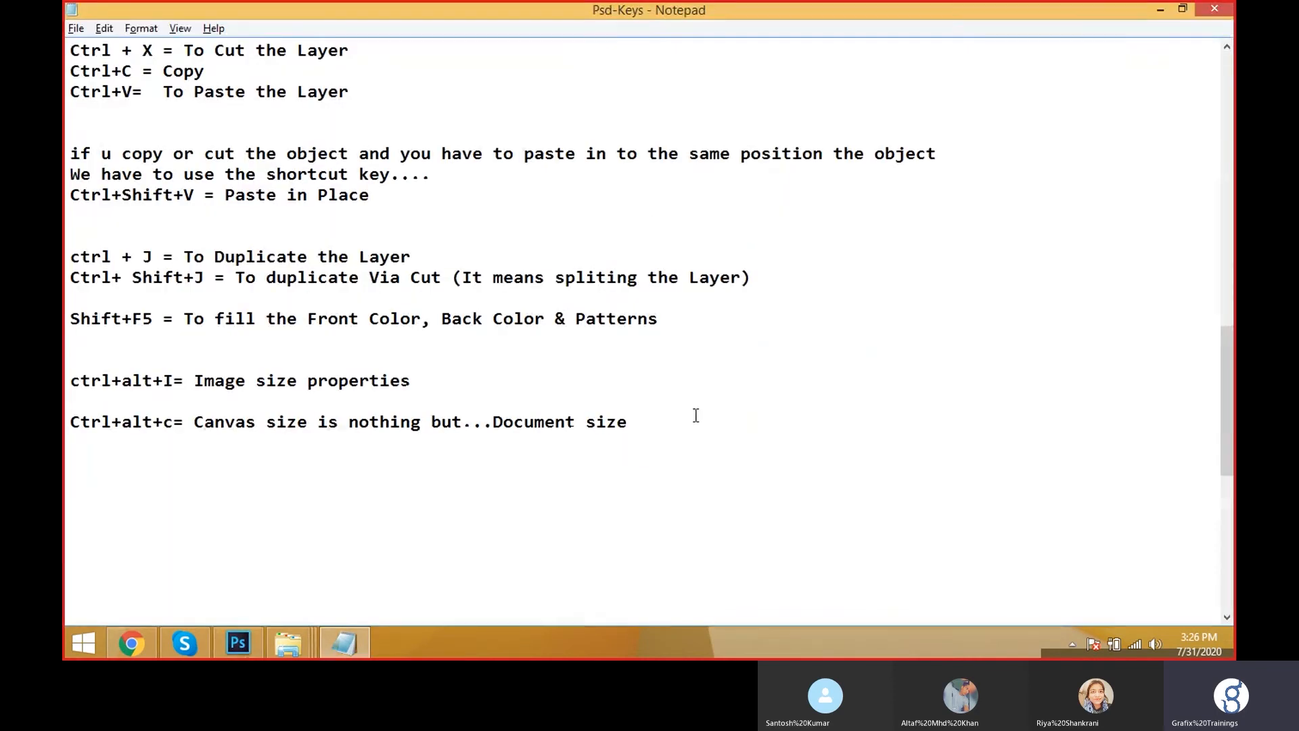
pyautogui.write('(increase the do')
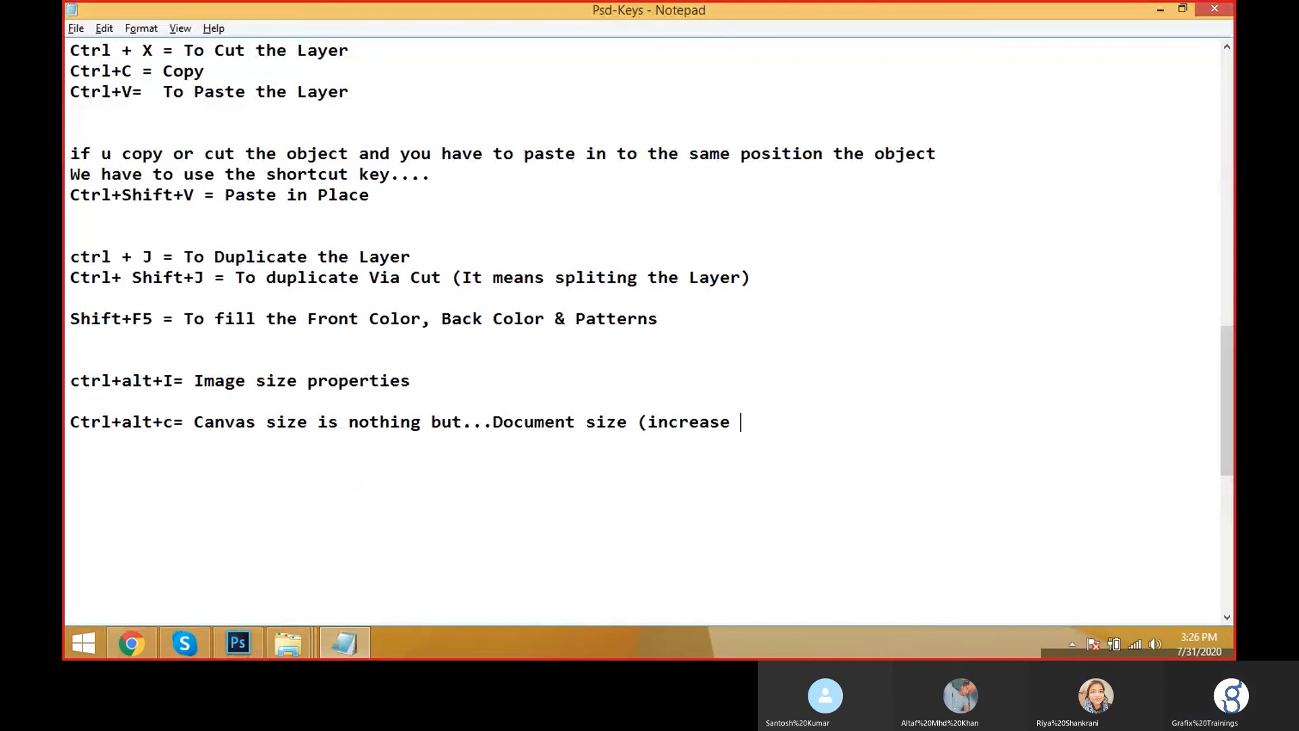
pyautogui.write('cument adn')
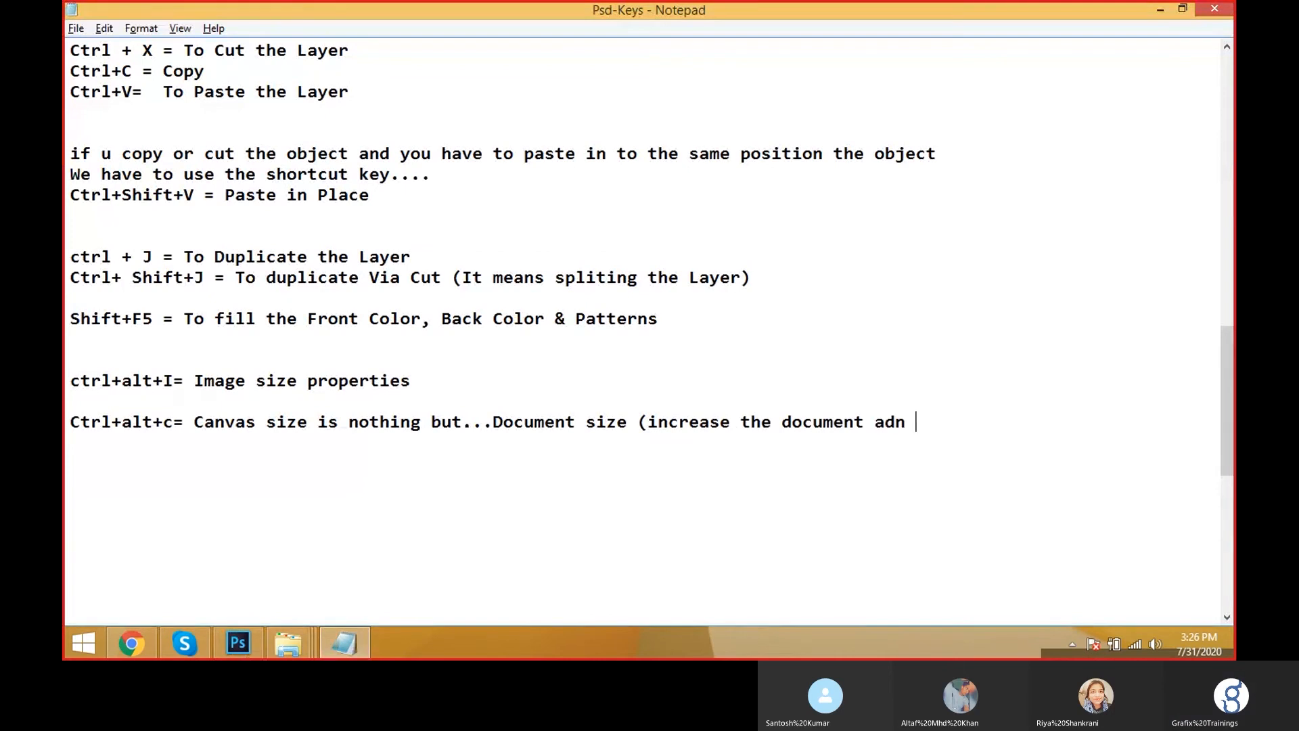
# Replace the mistyped "adn" at the end of the canvas line with "size".
pyautogui.press('BackSpace')
pyautogui.press('BackSpace')
pyautogui.write('nd decr')
pyautogui.press('BackSpace')
pyautogui.press('BackSpace')
pyautogui.press('BackSpace')
pyautogui.press('BackSpace')
pyautogui.press('BackSpace')
pyautogui.press('BackSpace')
pyautogui.press('BackSpace')
pyautogui.press('BackSpace')
pyautogui.write('size')
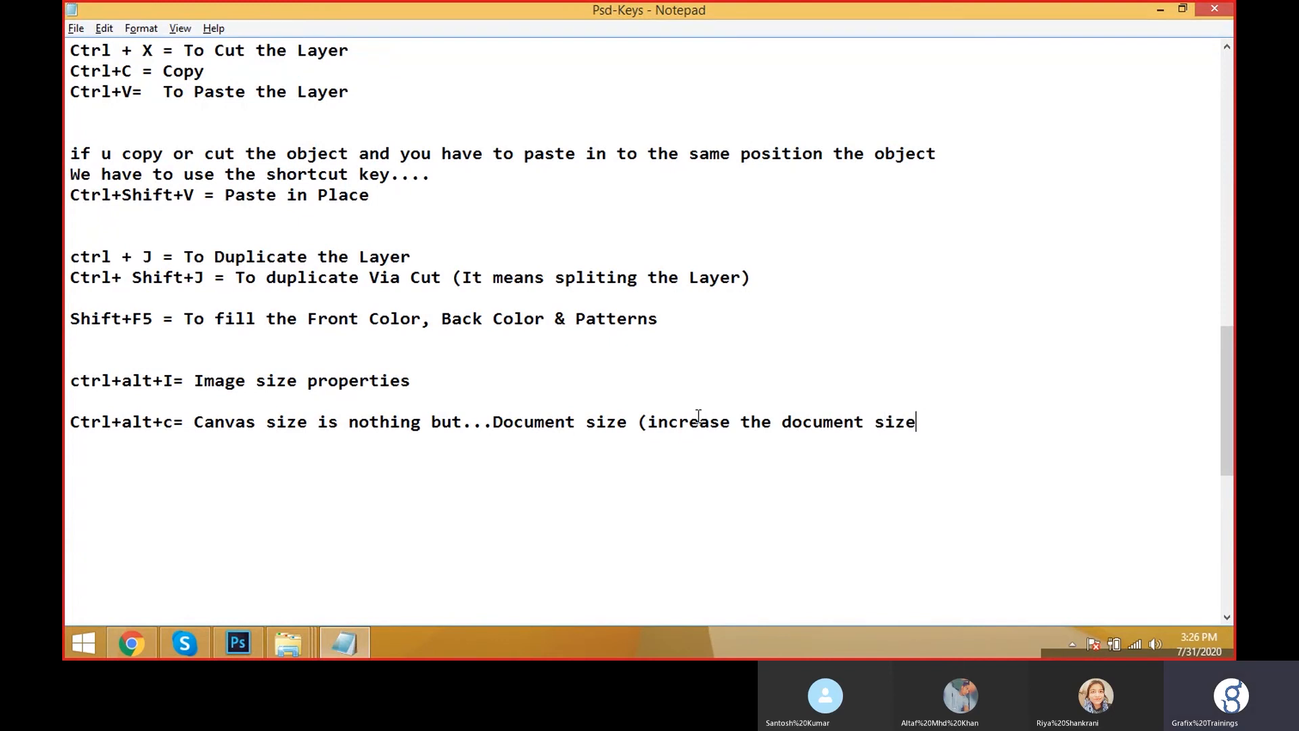
# Insert "& Decrease" after "increase" in the canvas line and finish it with a closing parenthesis and a line break.
pyautogui.hotkey('ctrl', 'Left')
pyautogui.hotkey('ctrl', 'Left')
pyautogui.hotkey('ctrl', 'Left')
pyautogui.write('& D')
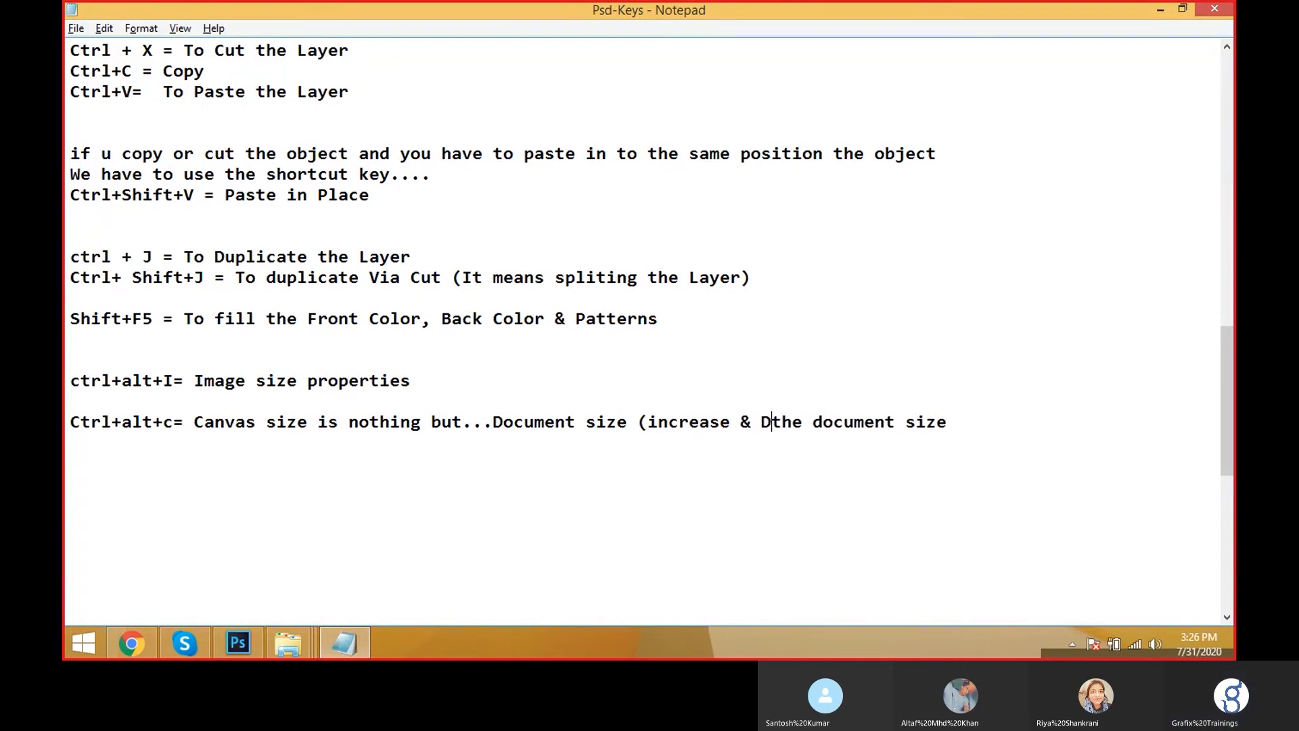
pyautogui.write('ecrease')
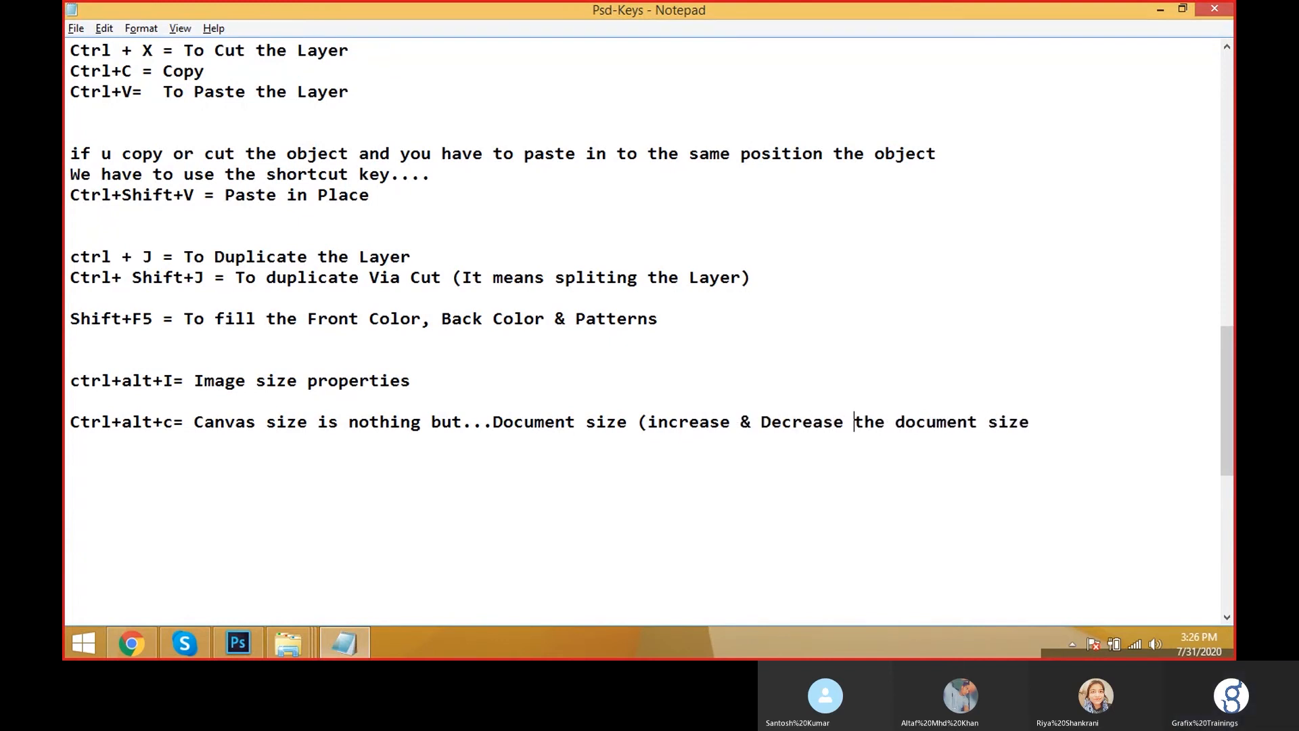
pyautogui.press('End')
pyautogui.write(')')
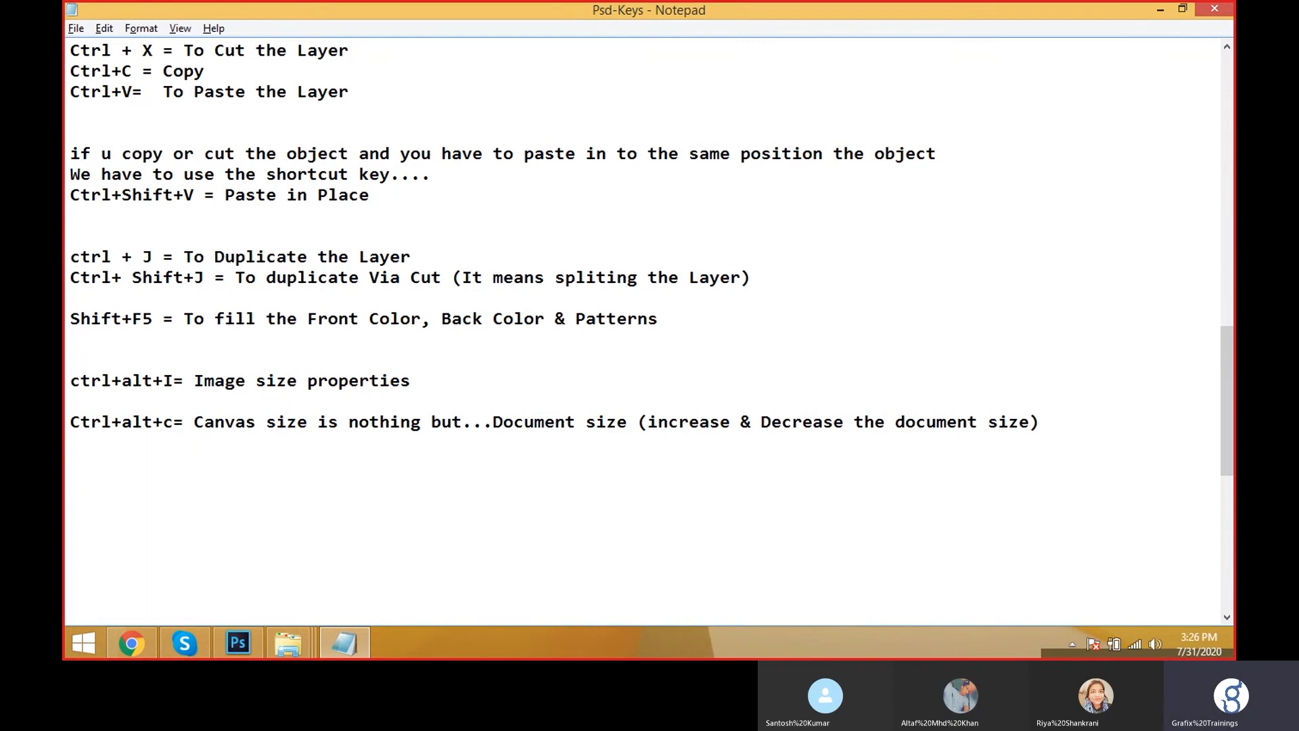
pyautogui.press('Return')
pyautogui.moveTo(81, 422); pyautogui.dragTo(405, 435)
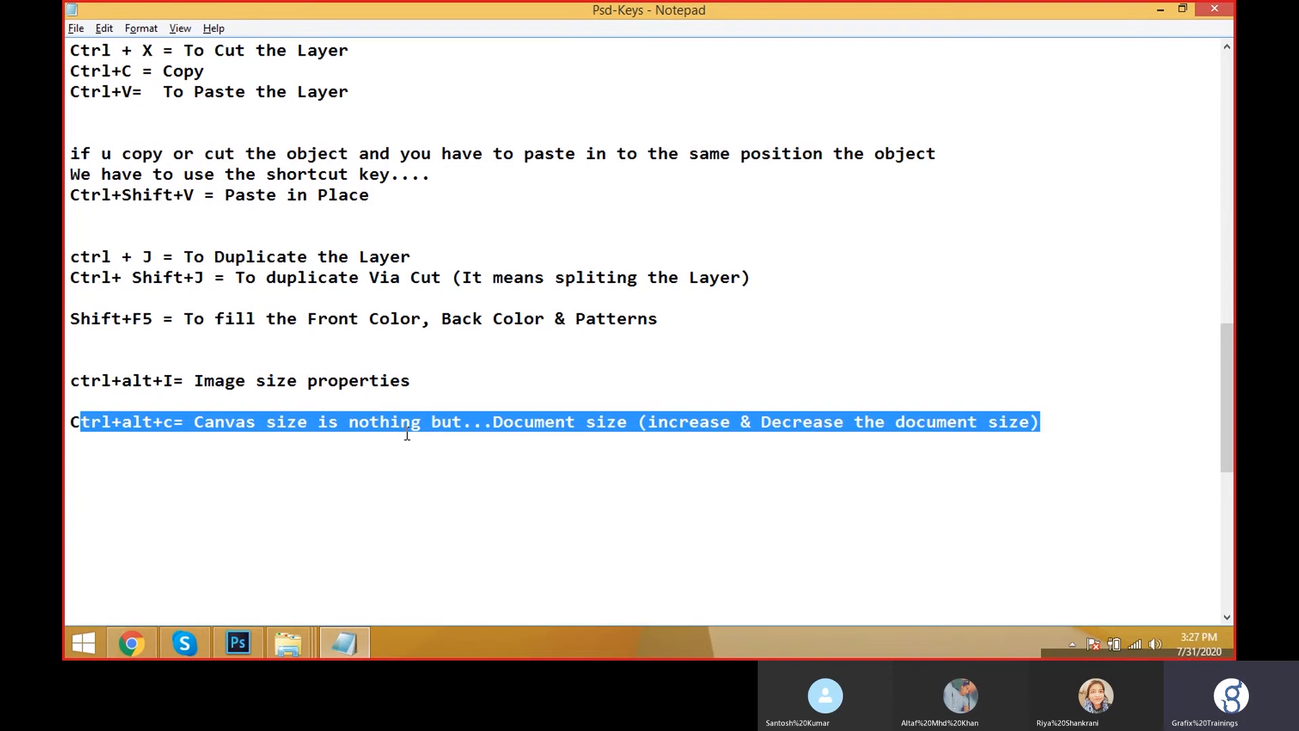
pyautogui.click(1063, 425)
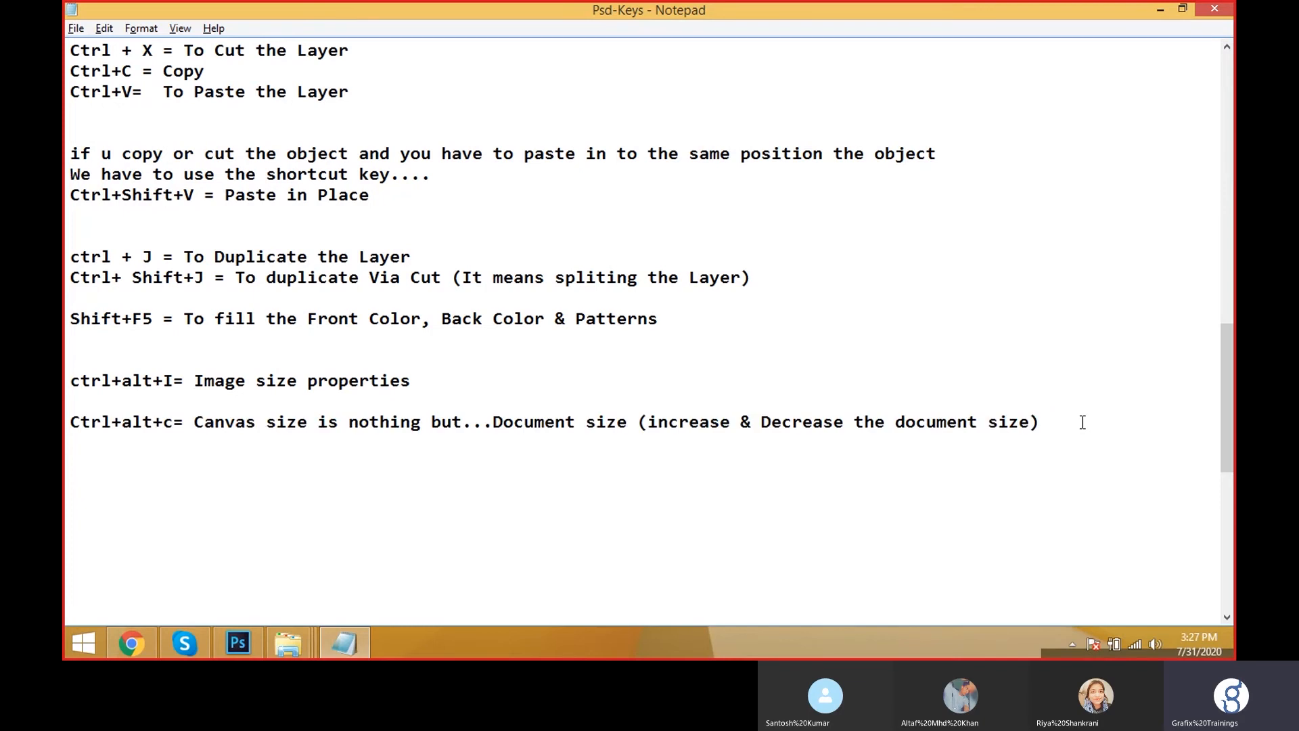
# Switch to Photoshop and undo the canvas enlargement of adult-1822695.jpg.
pyautogui.hotkey('alt', 'Tab')
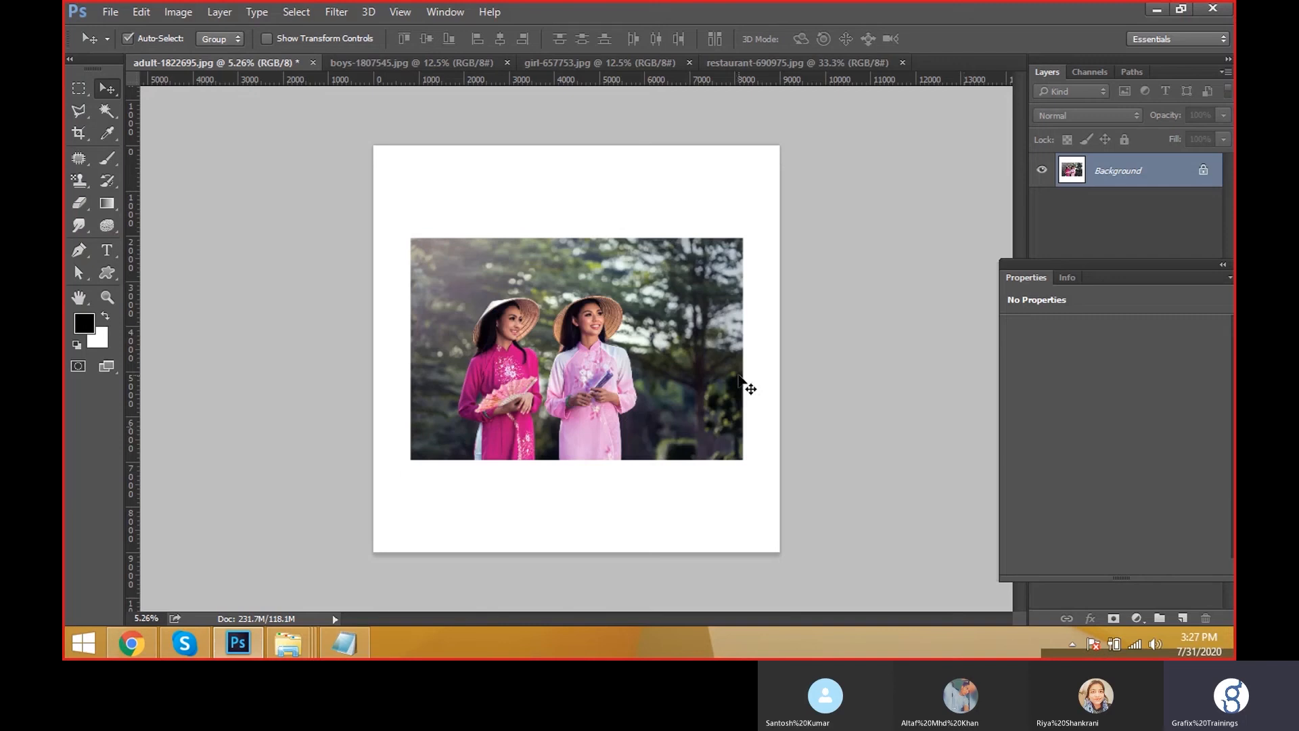
pyautogui.hotkey('ctrl', 'z')
pyautogui.hotkey('ctrl', 'alt', 'i')
pyautogui.write('300')
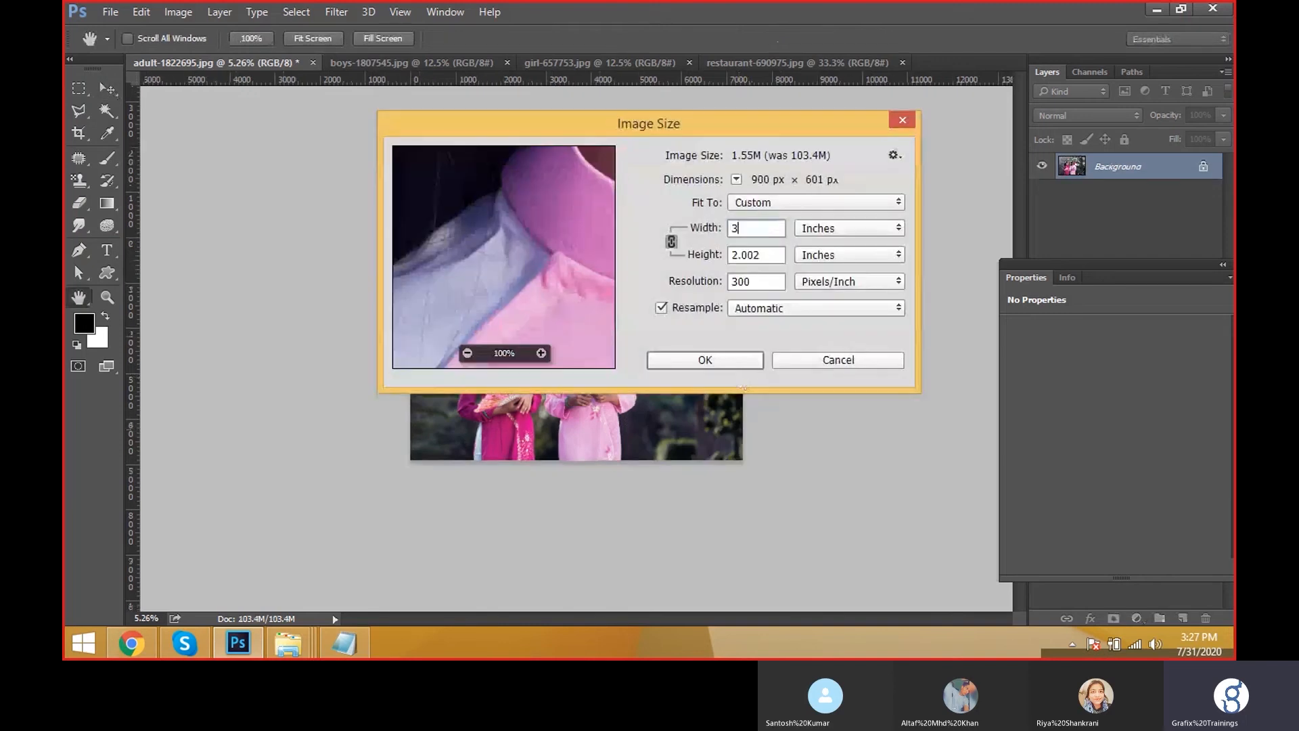
pyautogui.press('Tab')
pyautogui.write('30')
pyautogui.press('Return')
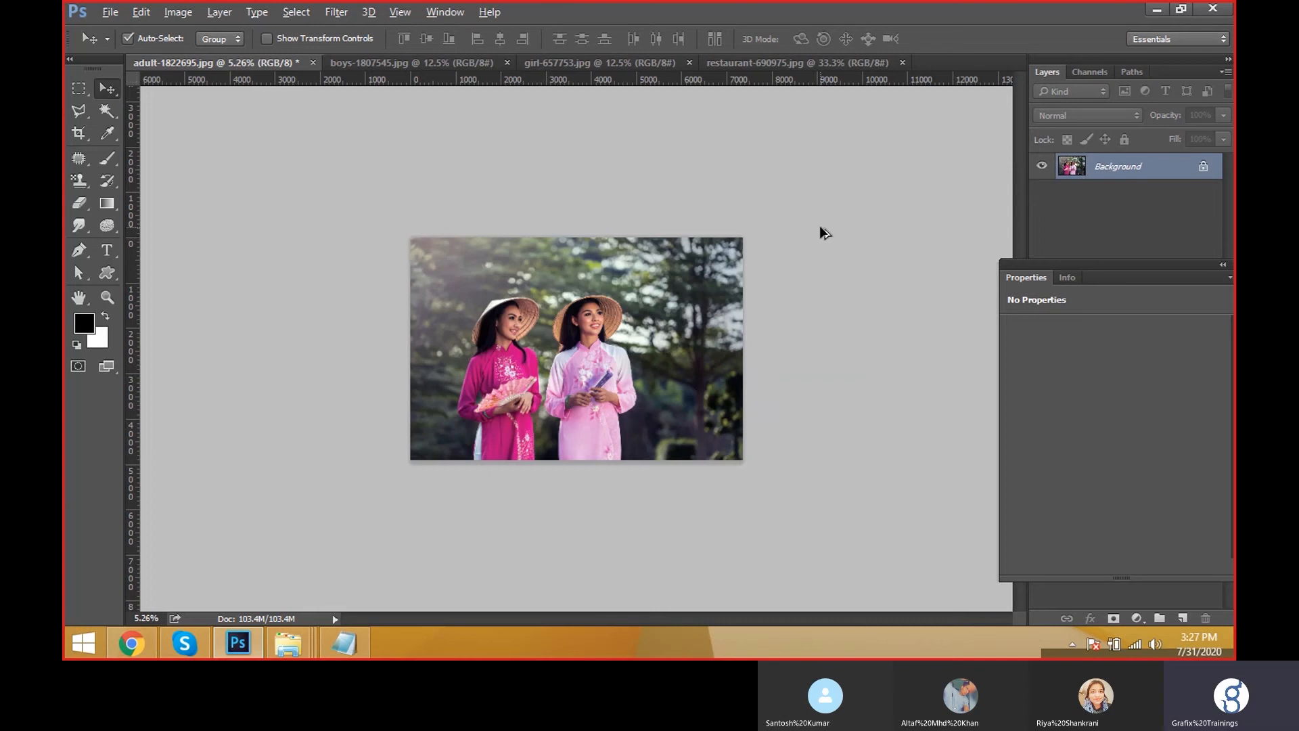
# Resize the image to 30 inches wide with its proportions linked.
pyautogui.hotkey('ctrl', 'alt', 'i')
pyautogui.press('Tab')
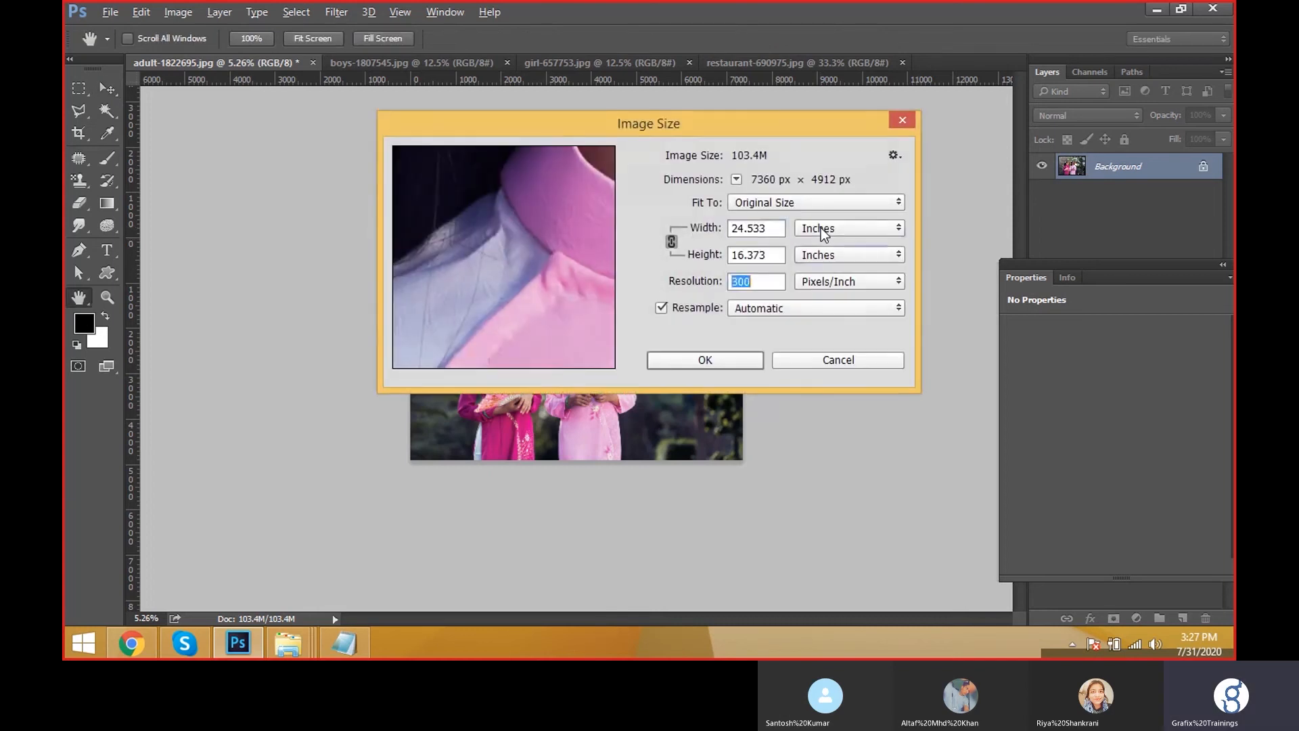
pyautogui.press('Tab')
pyautogui.press('Tab')
pyautogui.write('30')
pyautogui.press('BackSpace')
pyautogui.write('0')
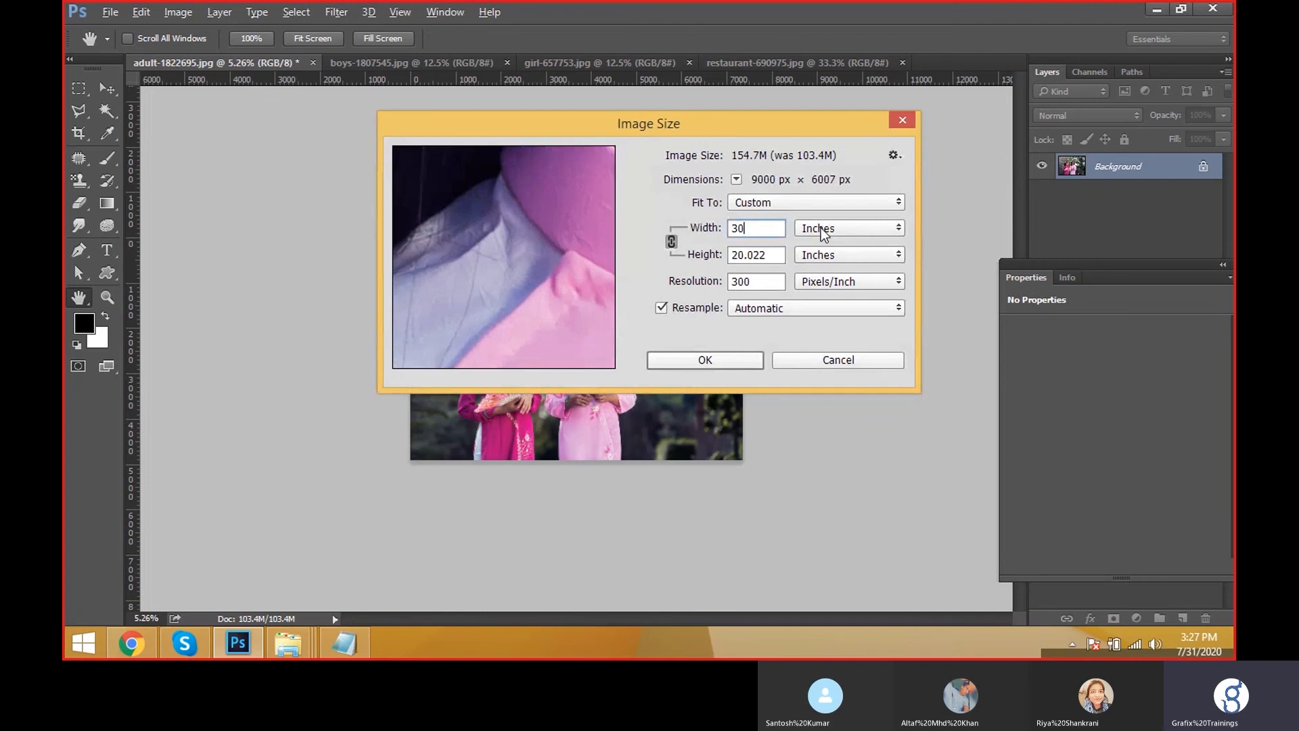
pyautogui.press('Return')
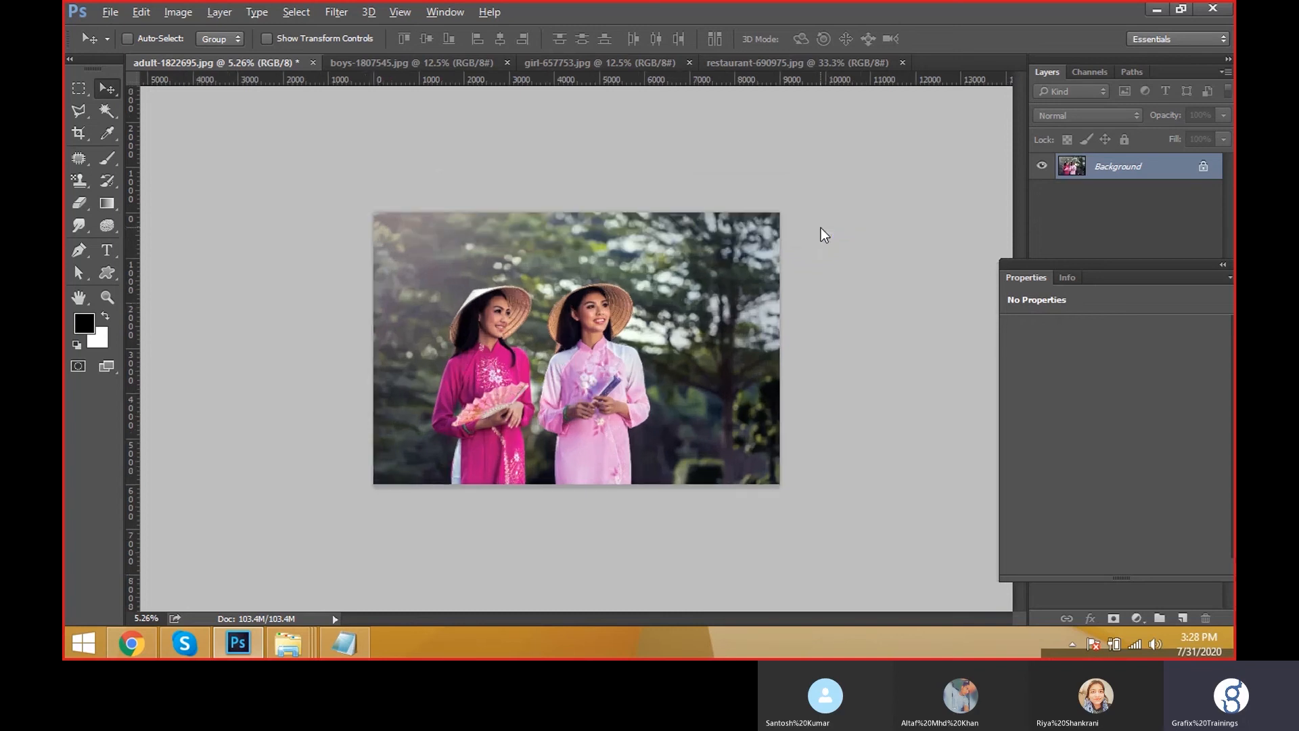
# Check the resized image's dimensions in Image Size, then undo the resize.
pyautogui.hotkey('ctrl', 'alt', 'i')
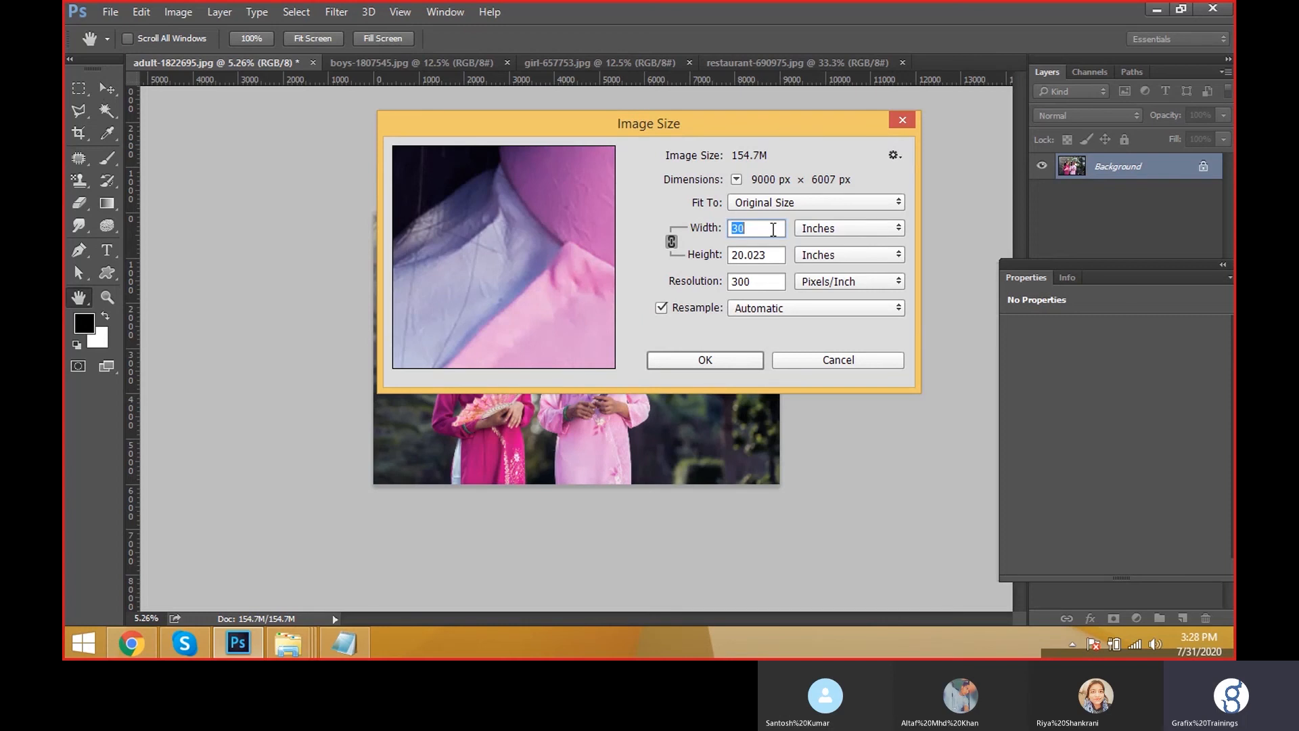
pyautogui.press('Escape')
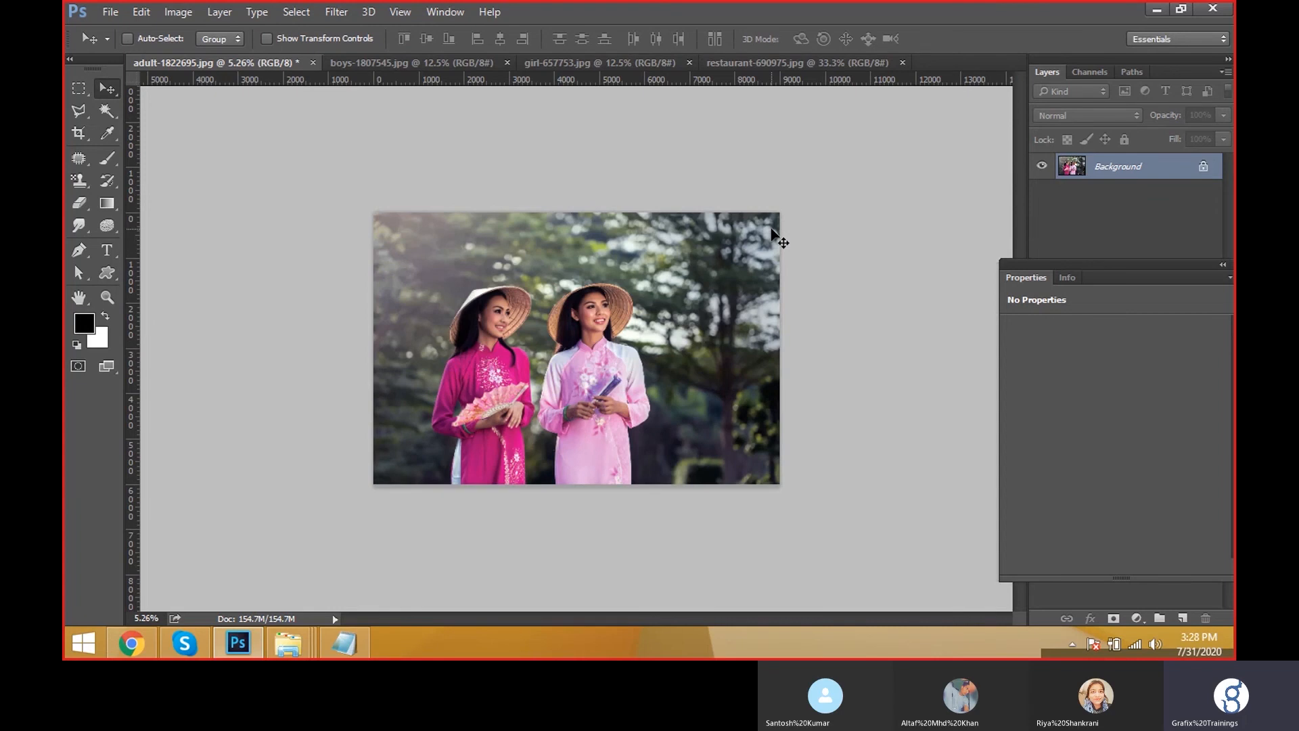
pyautogui.hotkey('ctrl', 'alt', 'z')
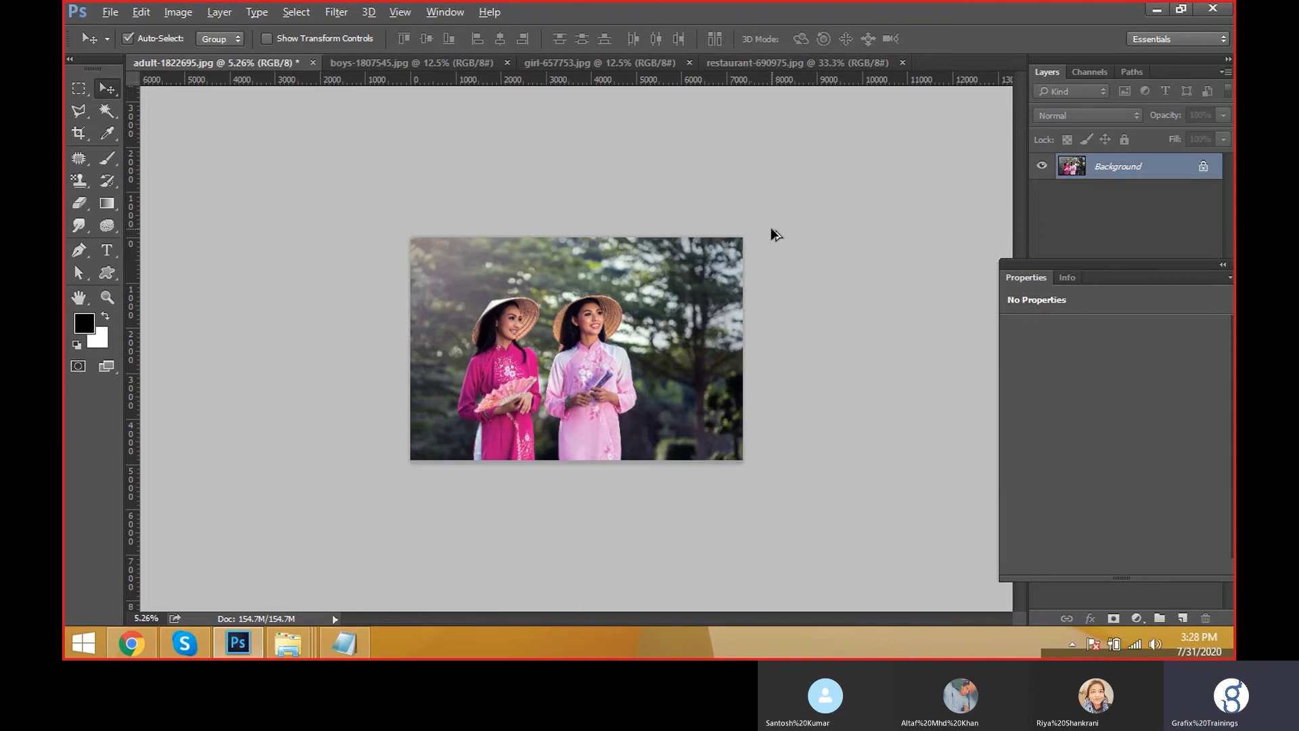
# Enlarge the canvas to 30 inches wide by 60 inches high with a centred anchor, and view the whole canvas.
pyautogui.hotkey('ctrl', 'alt', 'c')
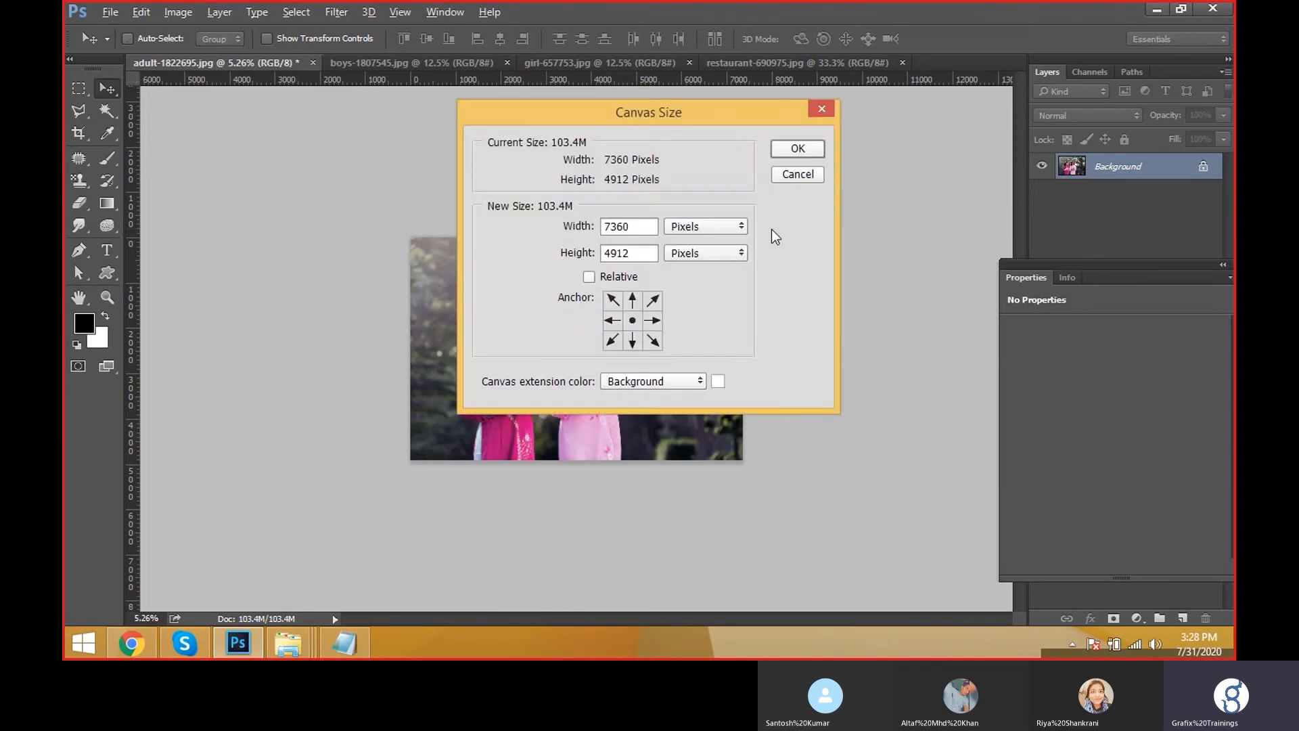
pyautogui.press('Escape')
pyautogui.click(175, 11)
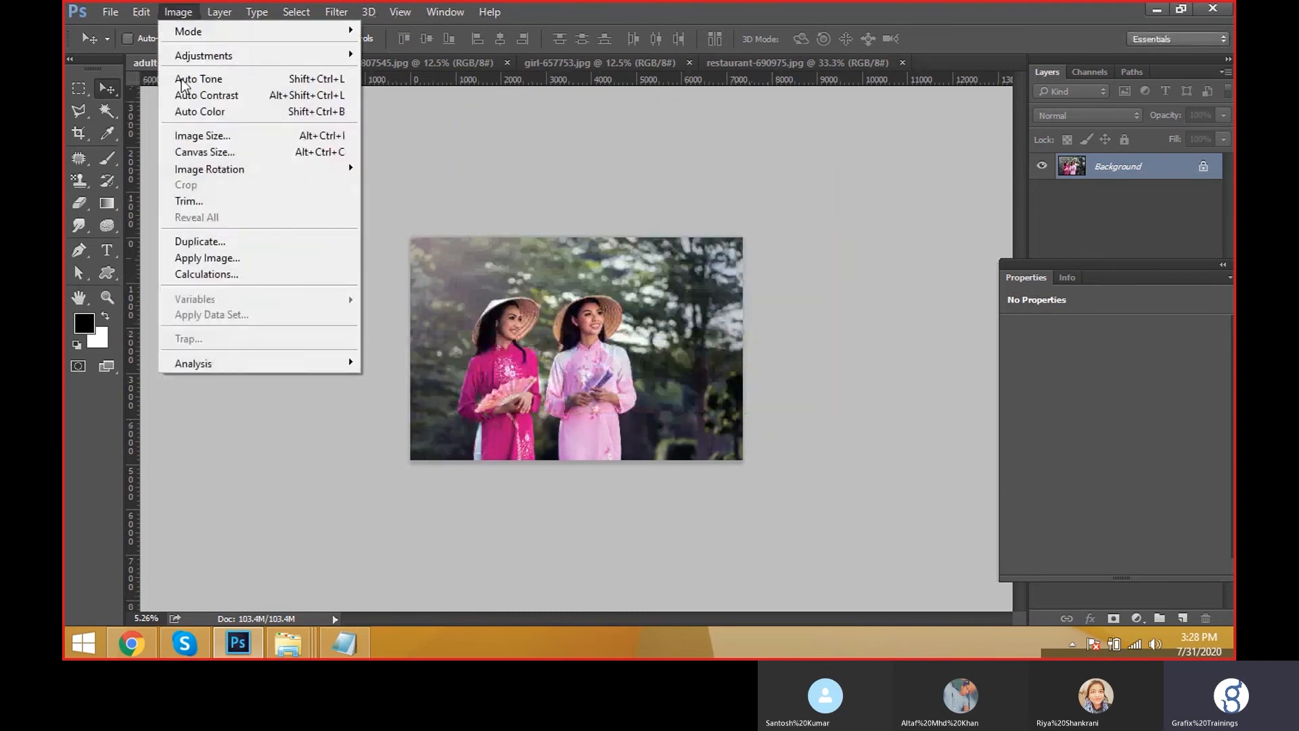
pyautogui.click(226, 153)
pyautogui.click(705, 226)
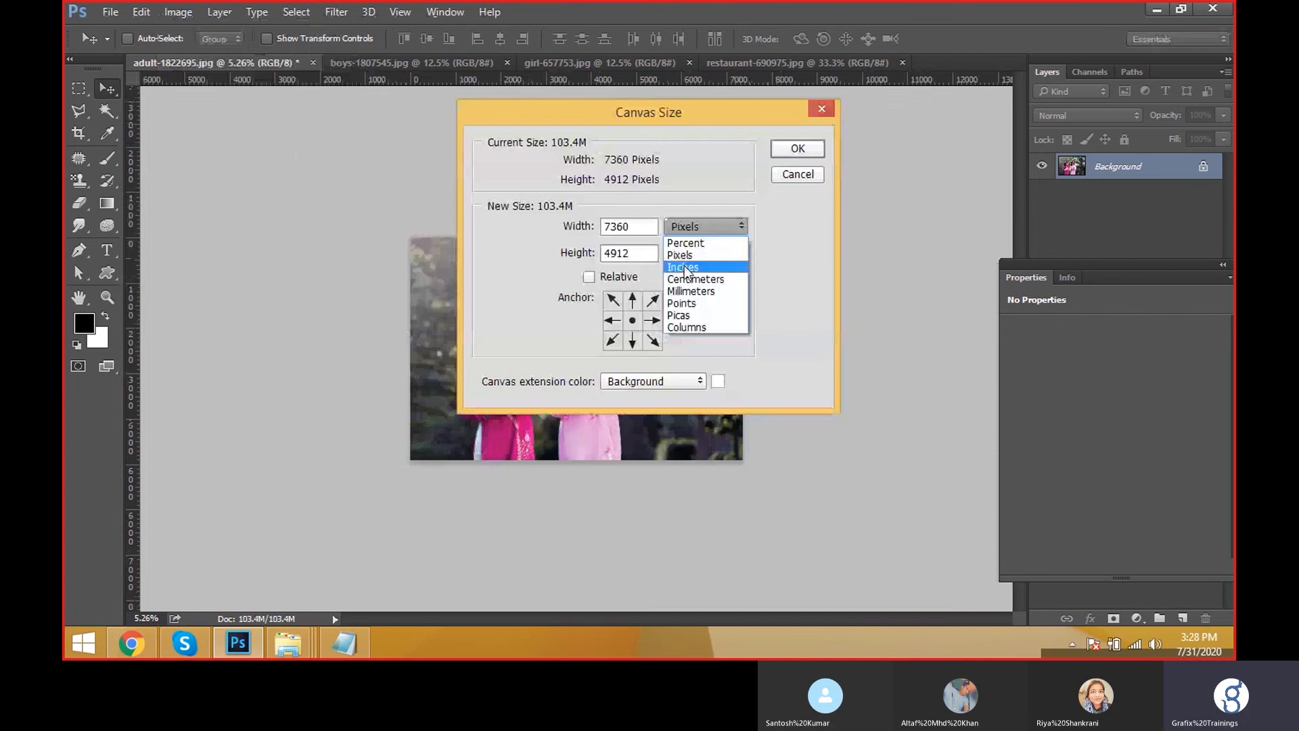
pyautogui.click(683, 266)
pyautogui.moveTo(650, 120); pyautogui.dragTo(855, 132)
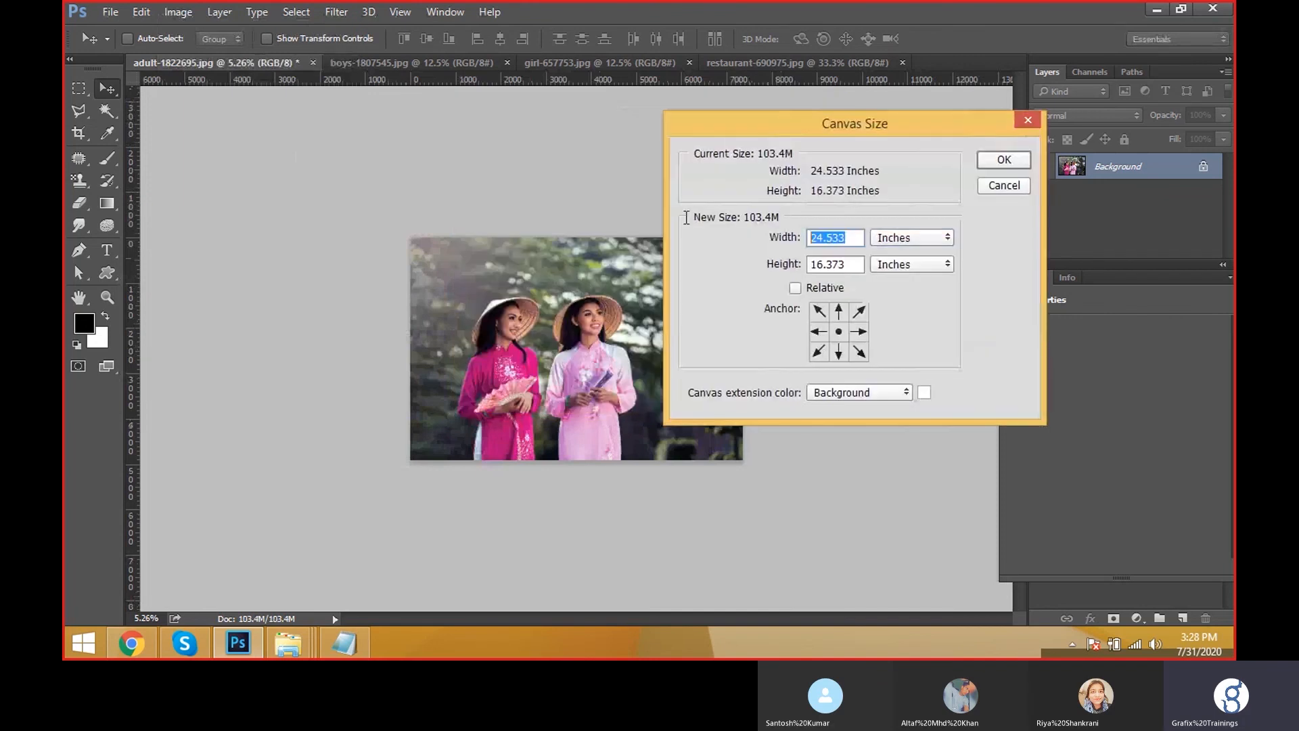
pyautogui.write('3')
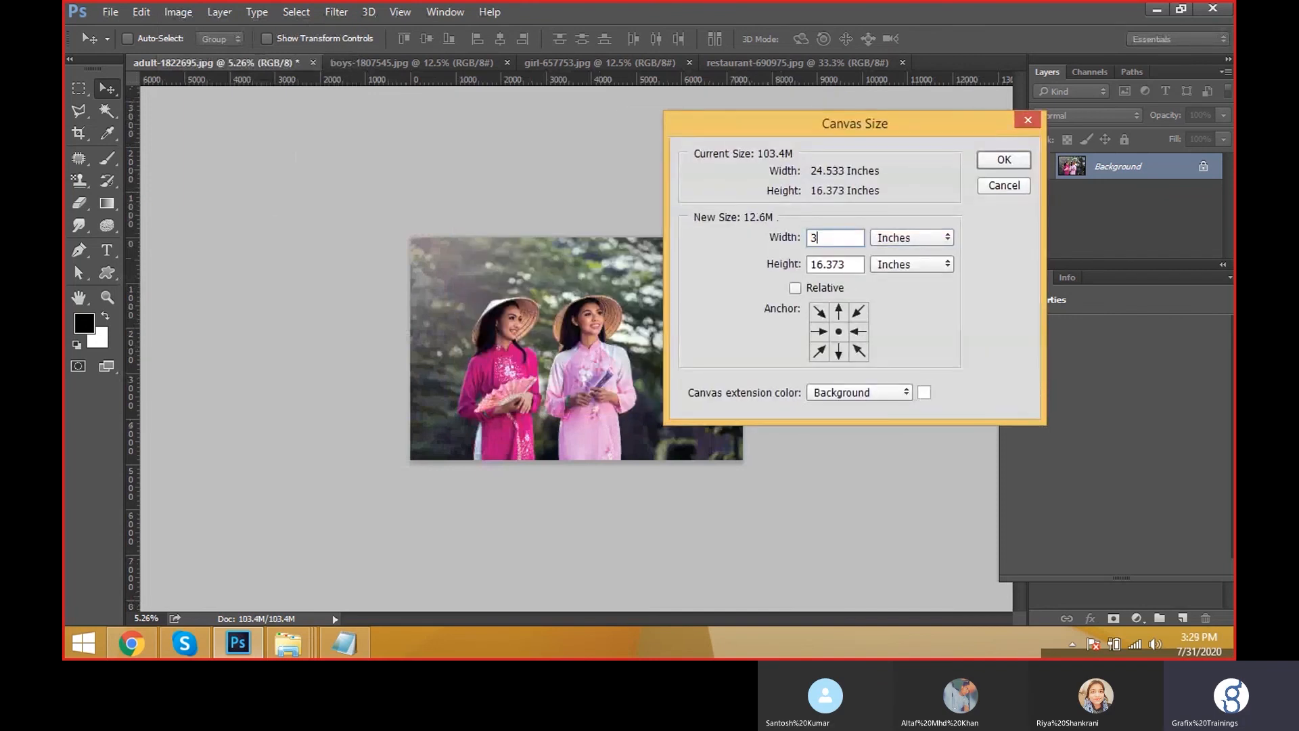
pyautogui.write('0')
pyautogui.press('Tab')
pyautogui.write('60')
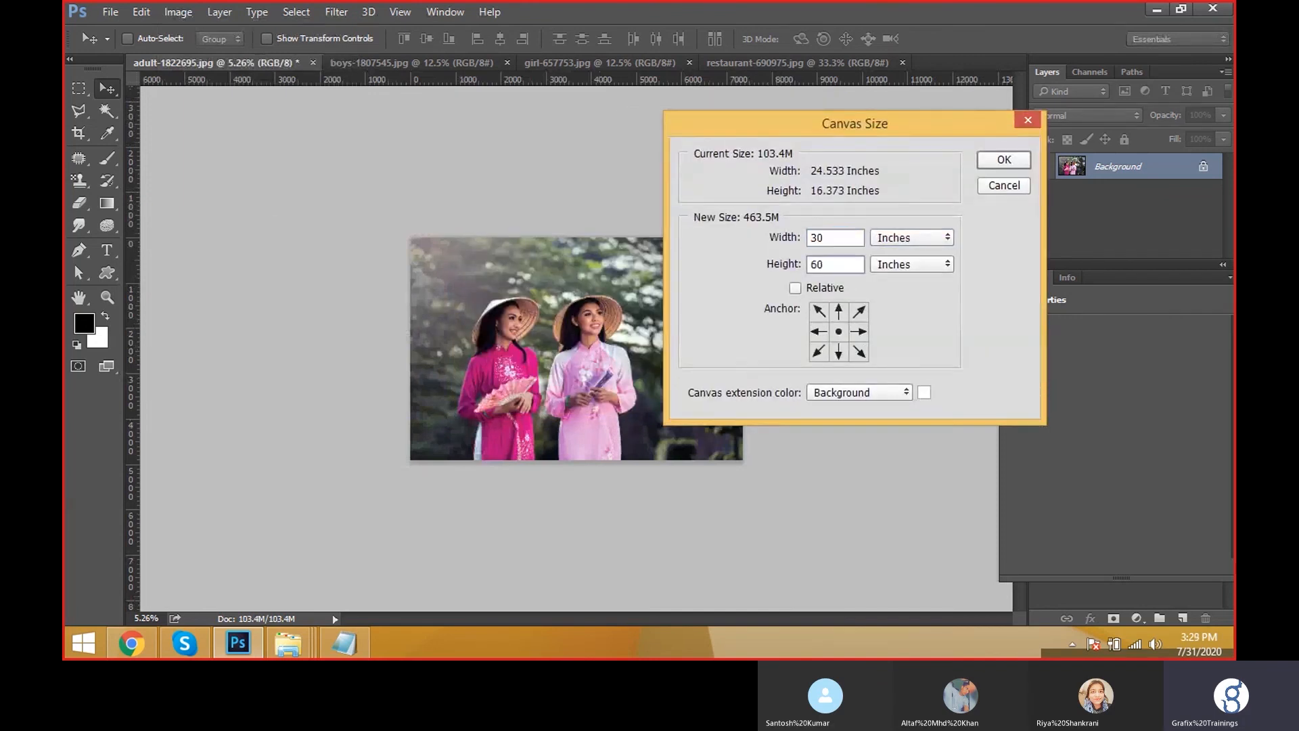
pyautogui.press('Return')
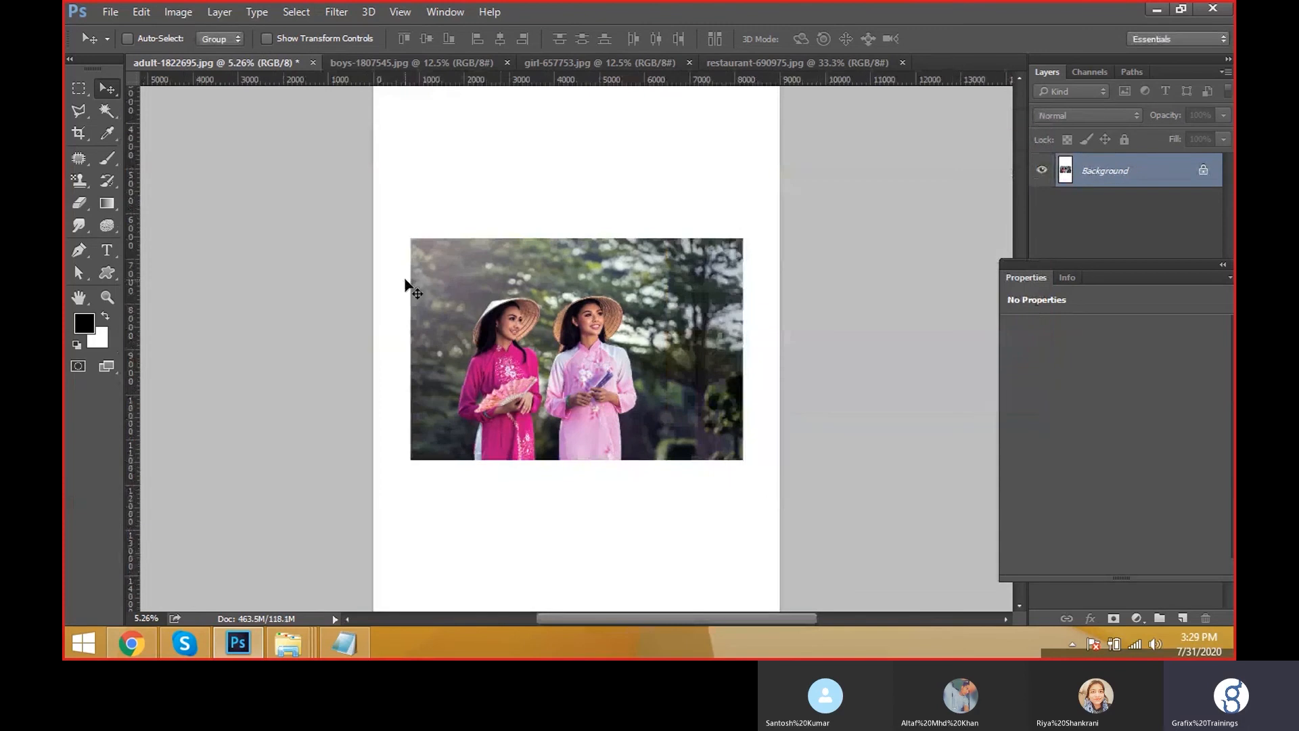
pyautogui.scroll(-2, 458, 225)
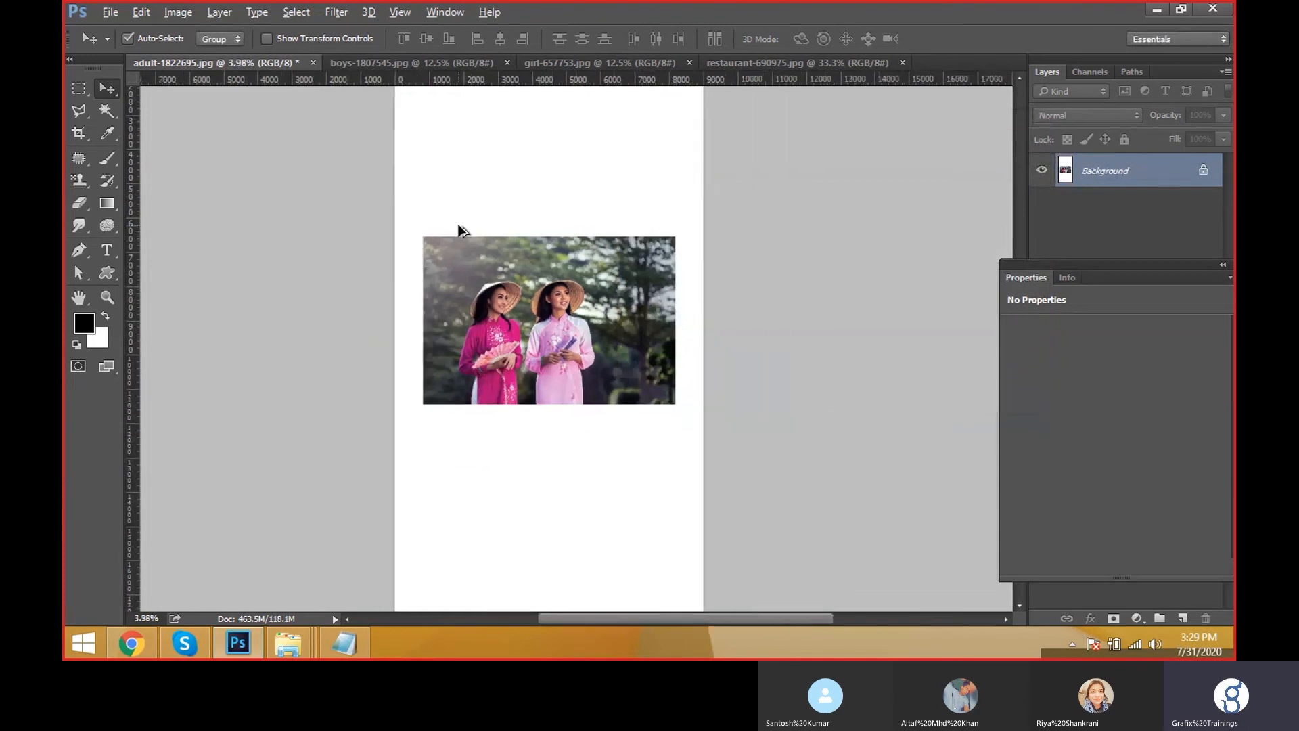
pyautogui.scroll(-1, 457, 224)
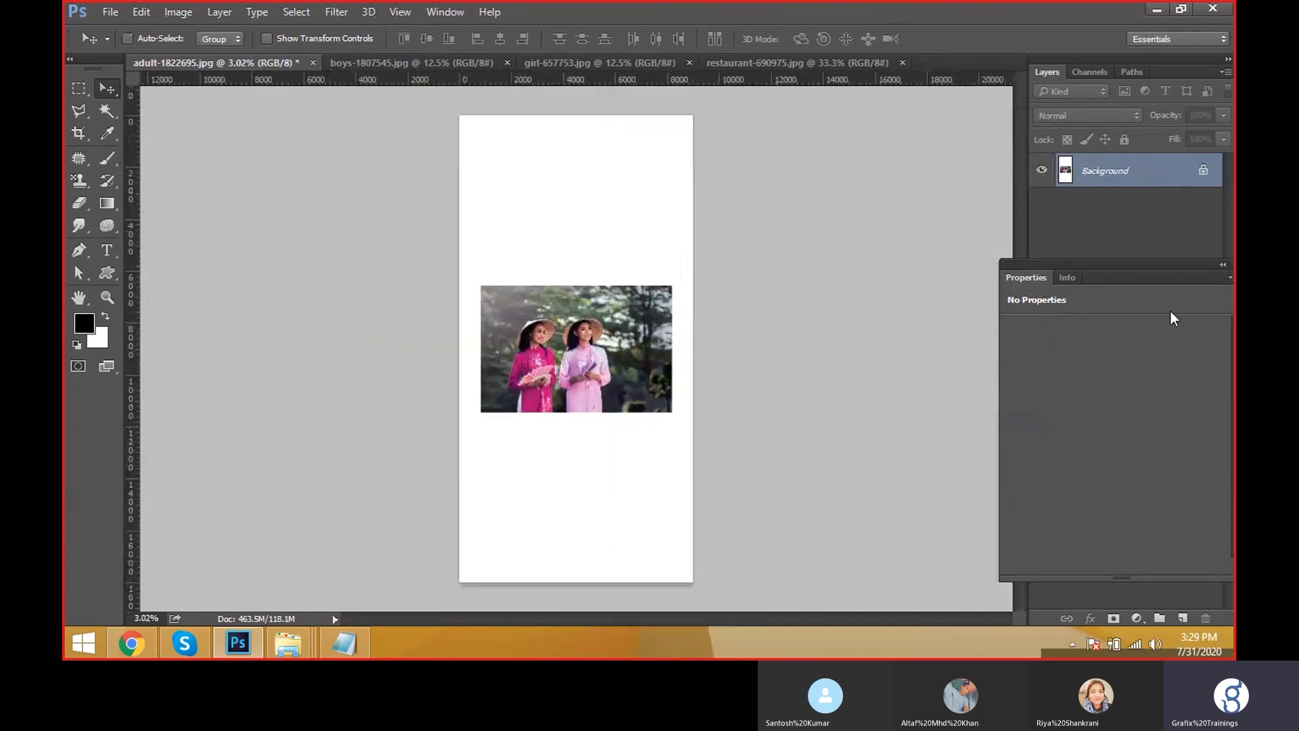
# Close the floating Properties panel.
pyautogui.moveTo(1129, 264); pyautogui.dragTo(845, 339)
pyautogui.click(948, 339)
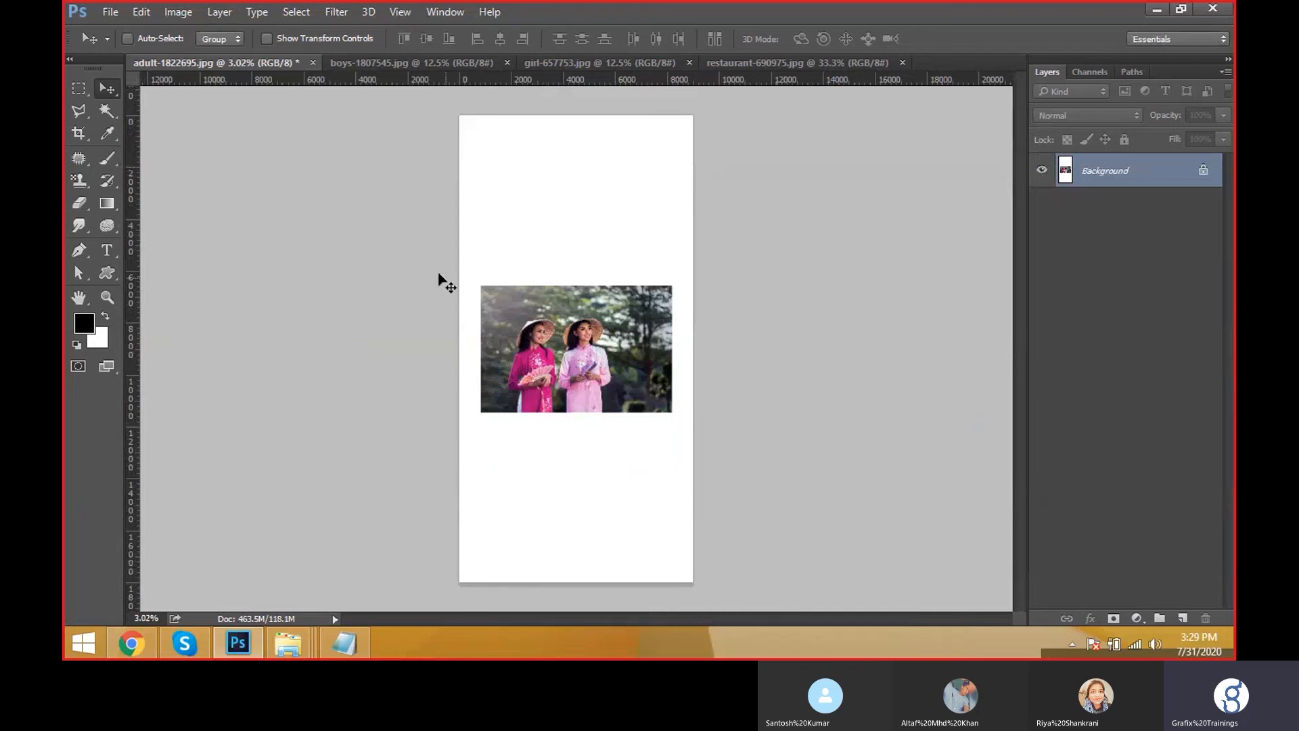
# Rotate the whole image with its canvas 90° clockwise and view it enlarged.
pyautogui.click(175, 11)
pyautogui.click(168, 9)
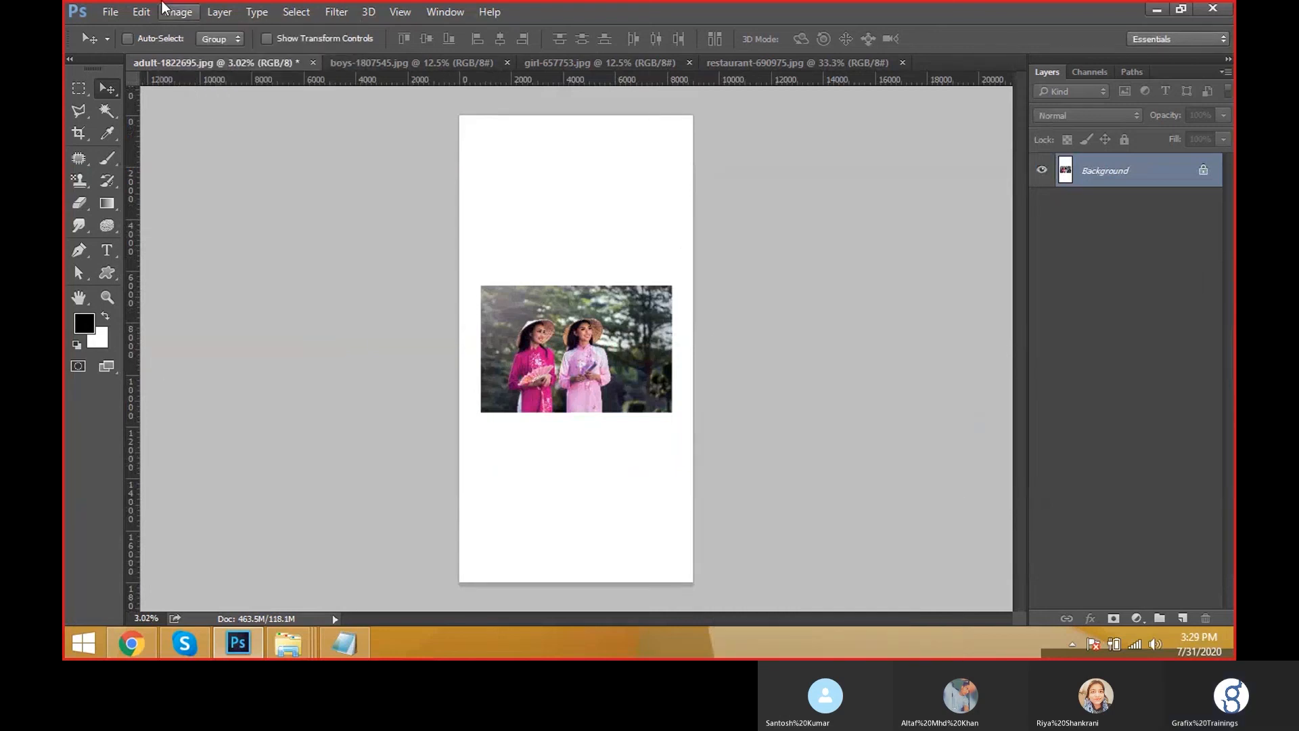
pyautogui.click(162, 6)
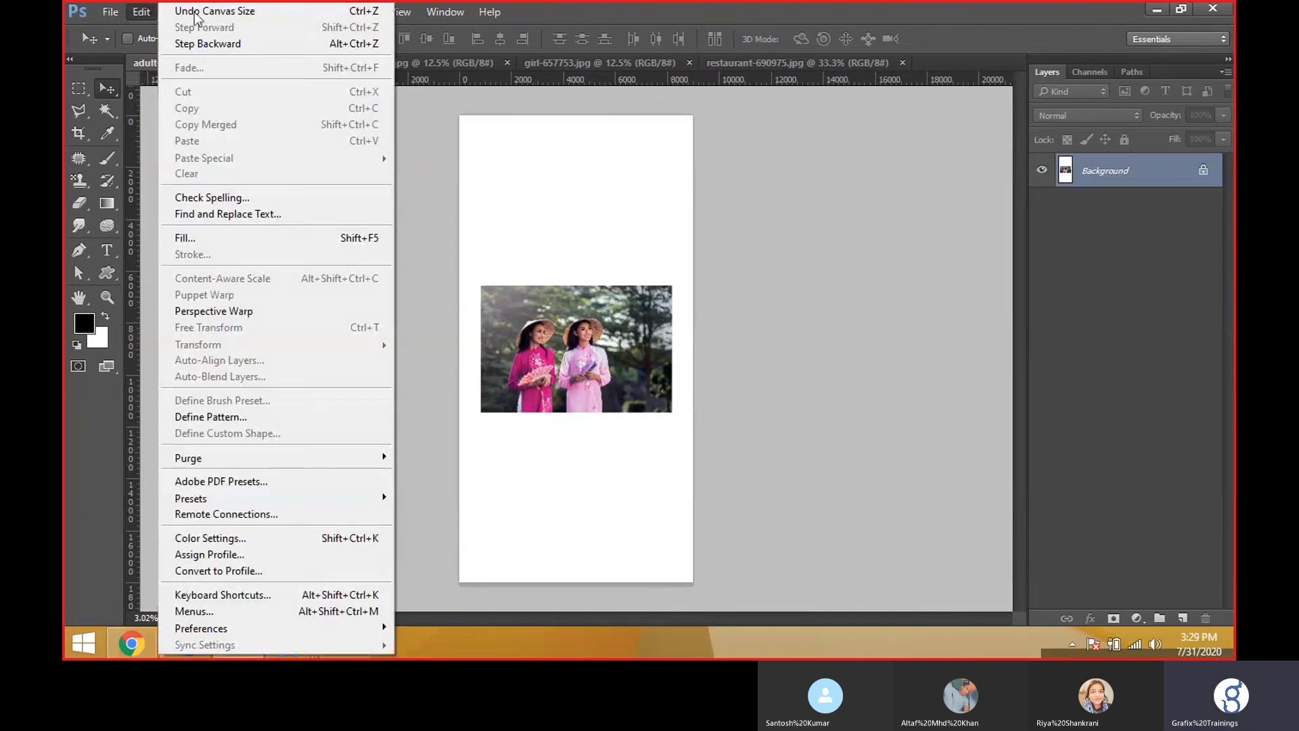
pyautogui.press('Escape')
pyautogui.click(194, 12)
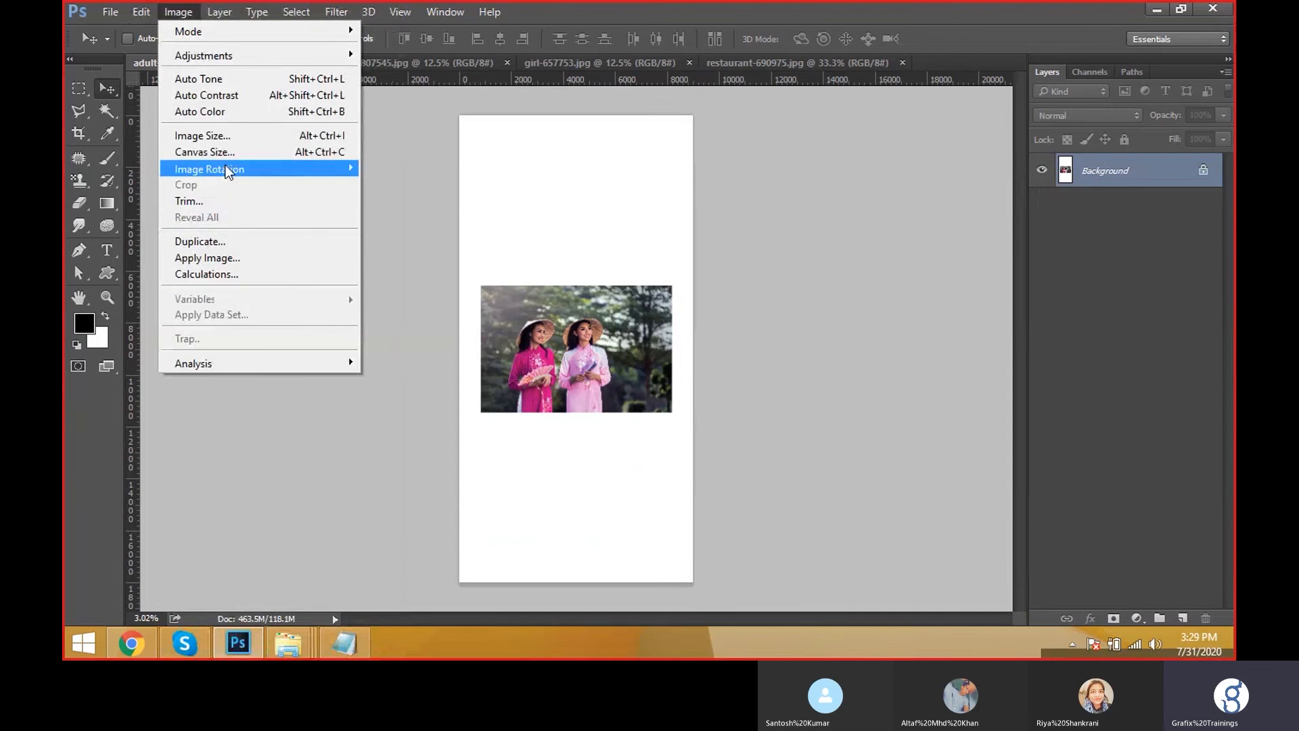
pyautogui.moveTo(228, 171)
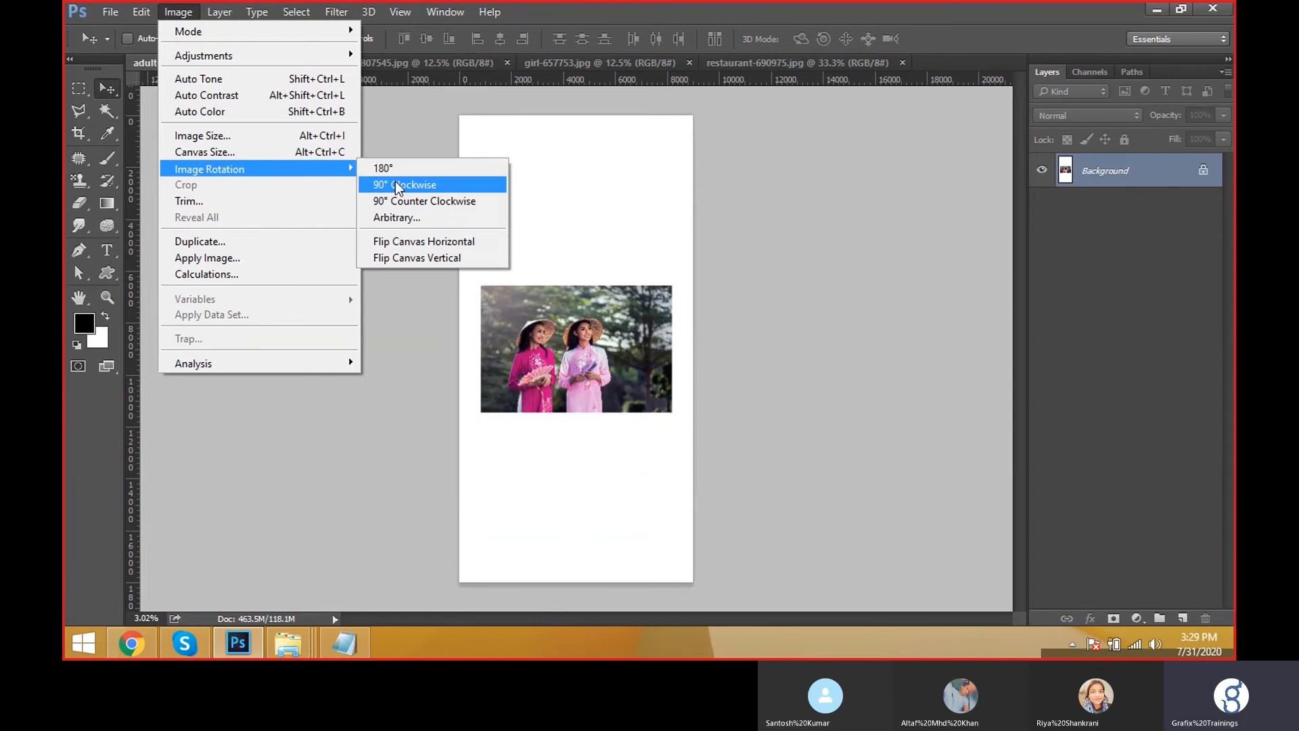
pyautogui.click(397, 185)
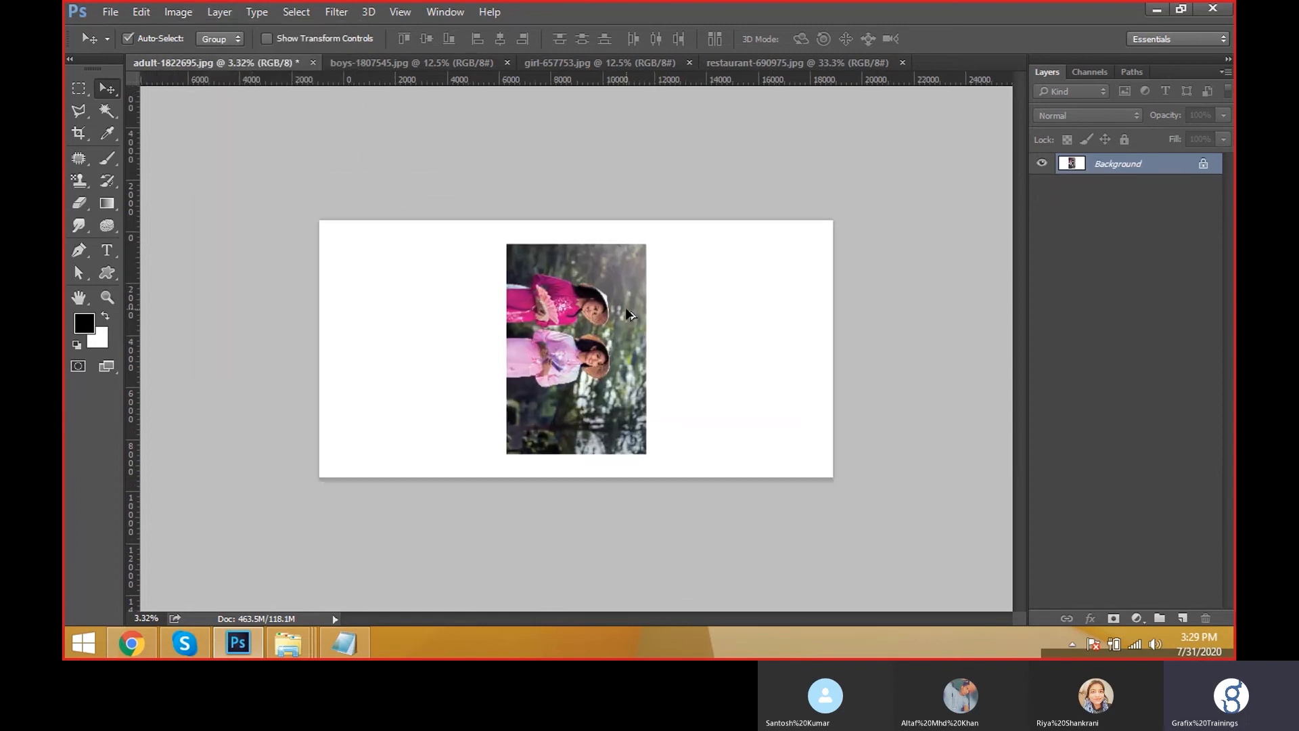
pyautogui.hotkey('ctrl', '+')
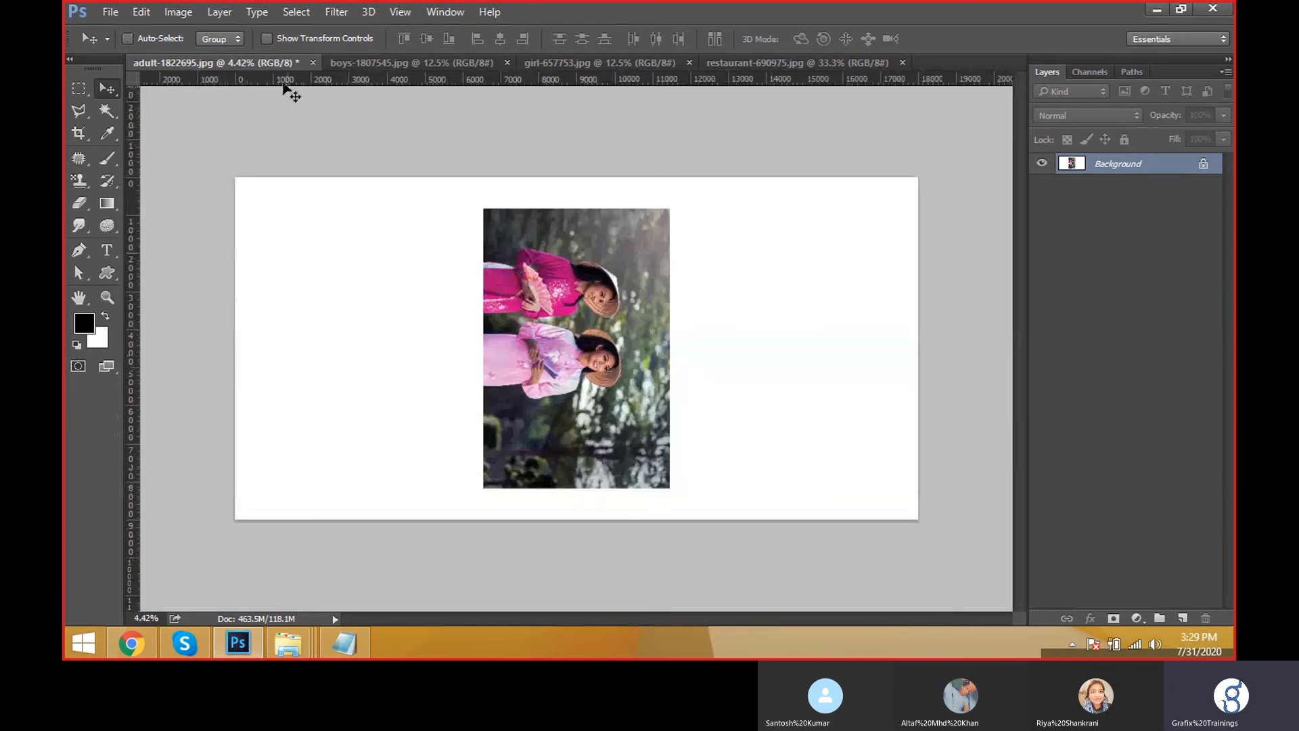
# Rotate the image 90° counter clockwise to bring it back upright.
pyautogui.click(178, 12)
pyautogui.moveTo(223, 169)
pyautogui.click(451, 201)
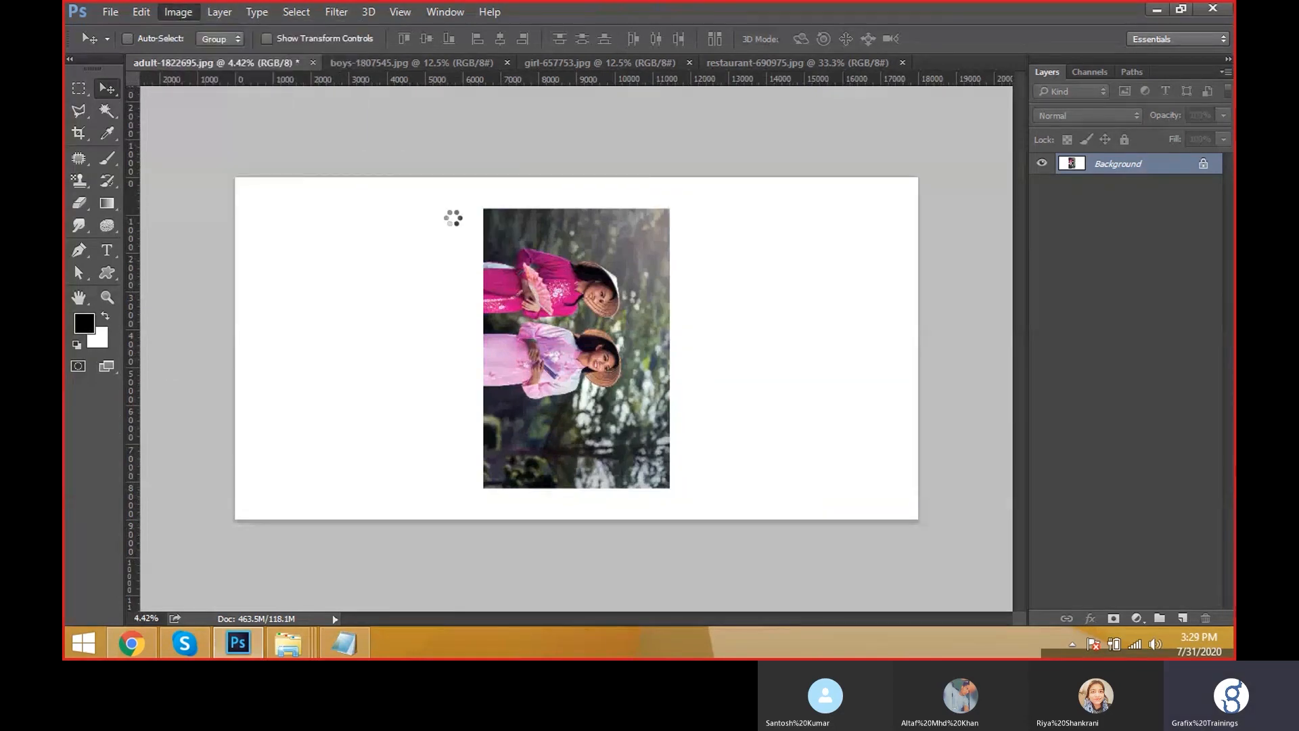
# Rotate the upright image by 180° to turn it upside down.
pyautogui.click(195, 9)
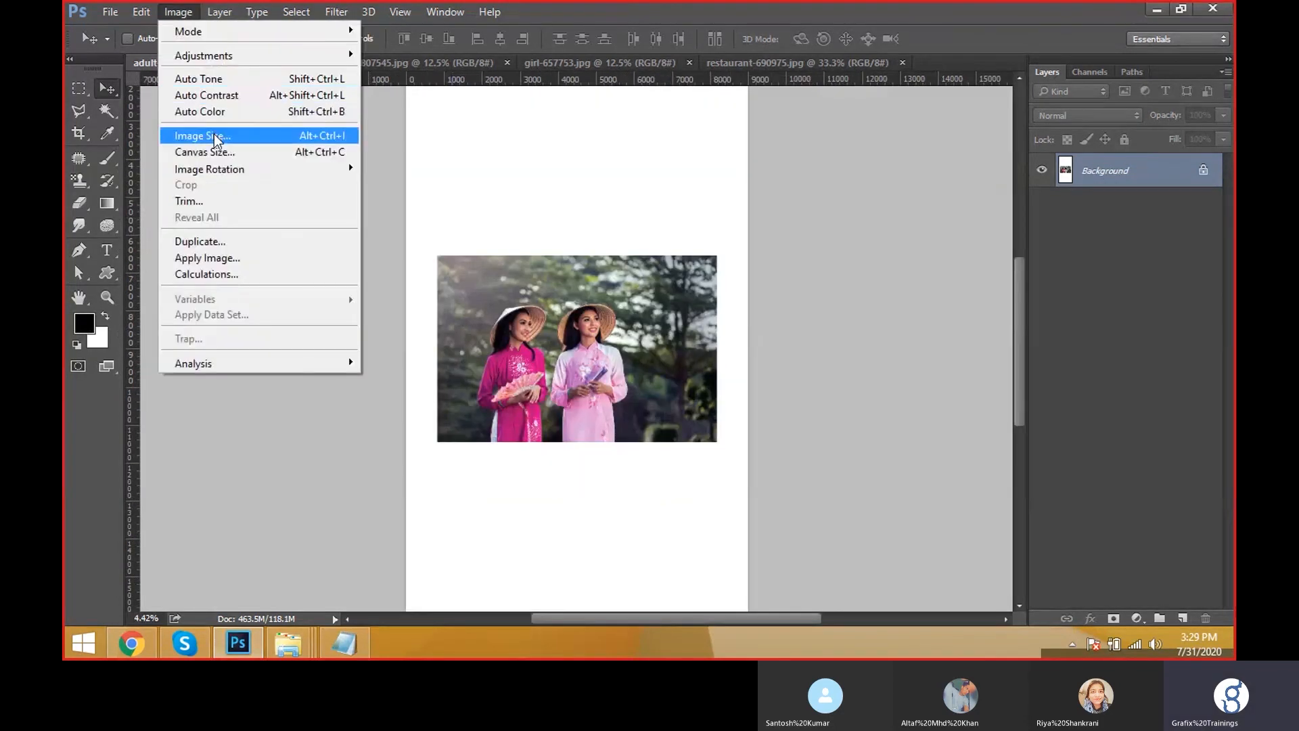
pyautogui.moveTo(219, 163)
pyautogui.click(452, 167)
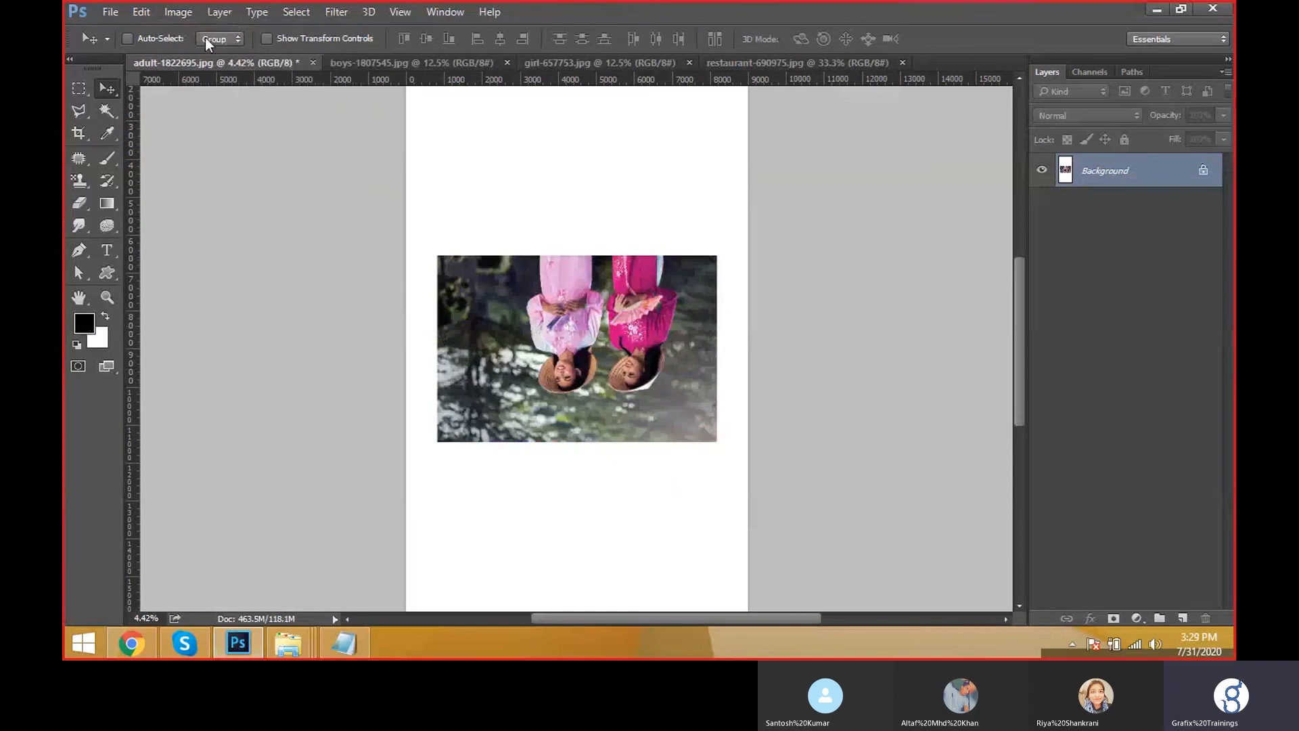
# Rotate the upside-down image 90° counter clockwise, then back 90° clockwise.
pyautogui.click(194, 10)
pyautogui.moveTo(230, 171)
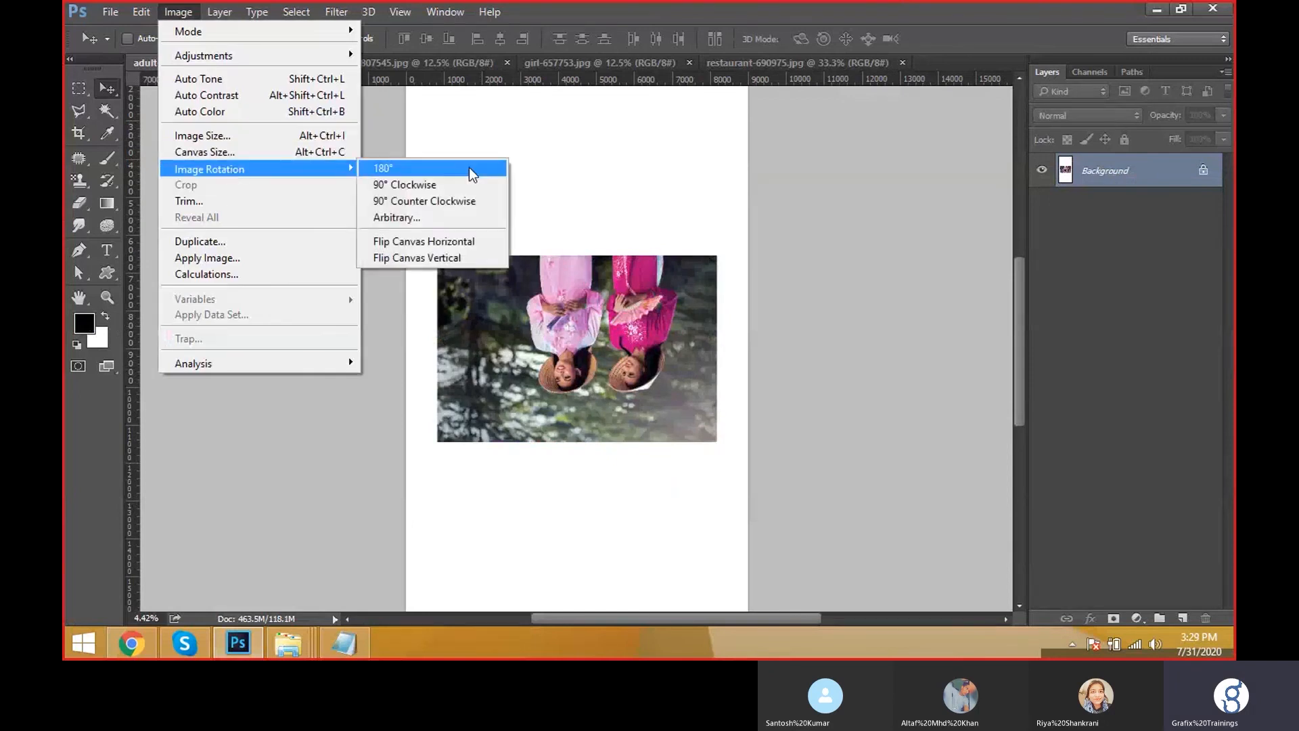
pyautogui.click(468, 204)
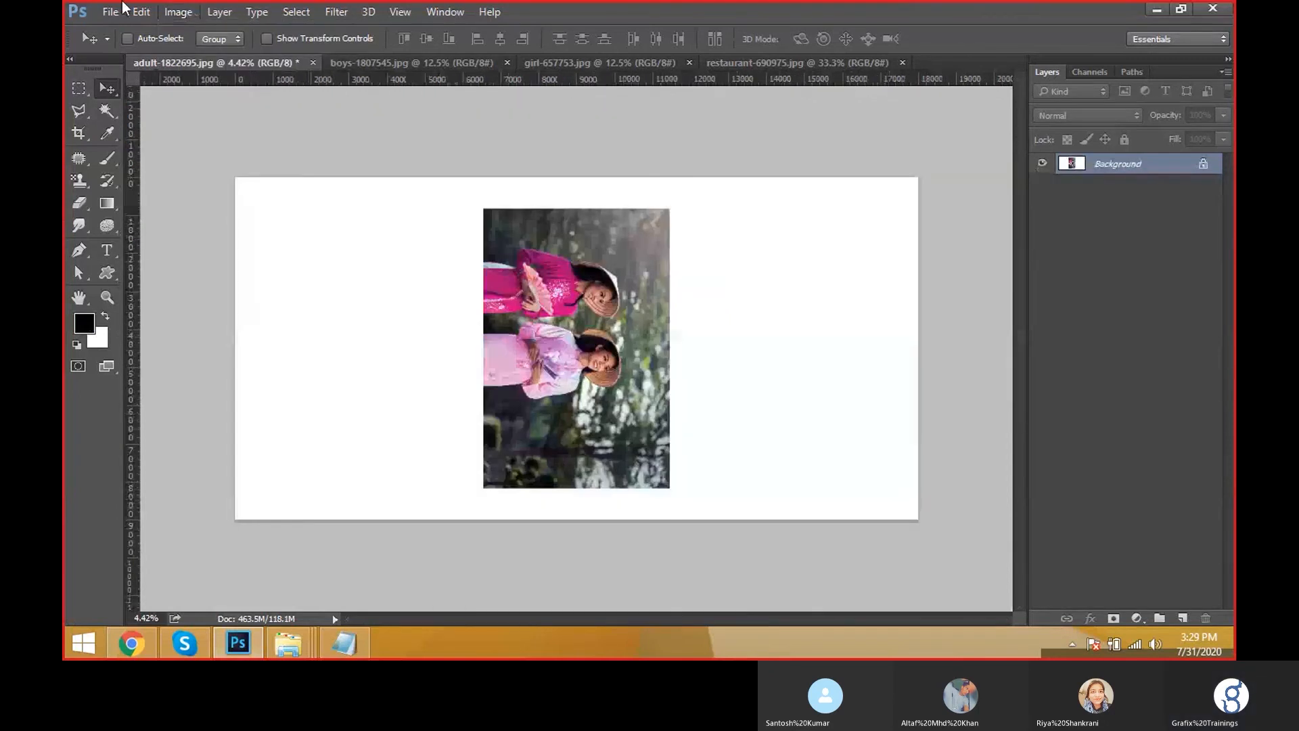
pyautogui.click(178, 11)
pyautogui.moveTo(270, 169)
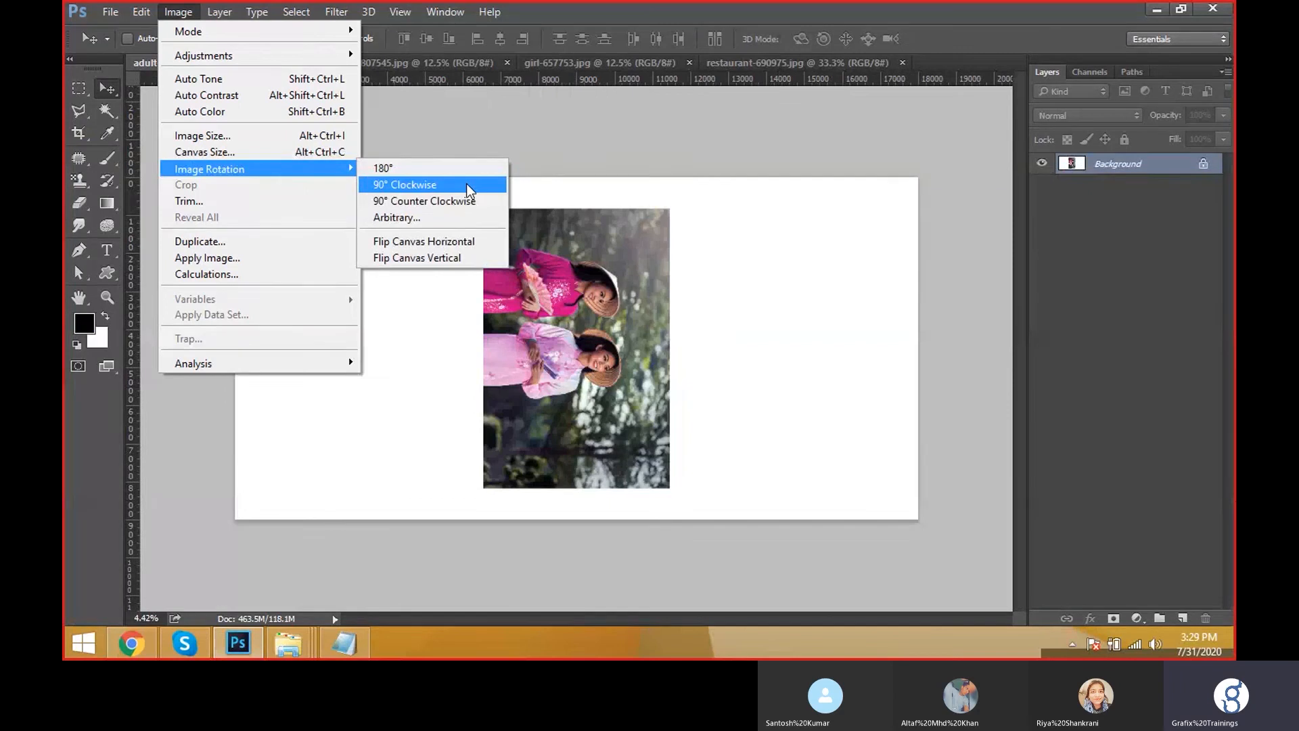
pyautogui.click(468, 187)
# Rotate the upside-down image by 180° so it stands upright again.
pyautogui.click(195, 18)
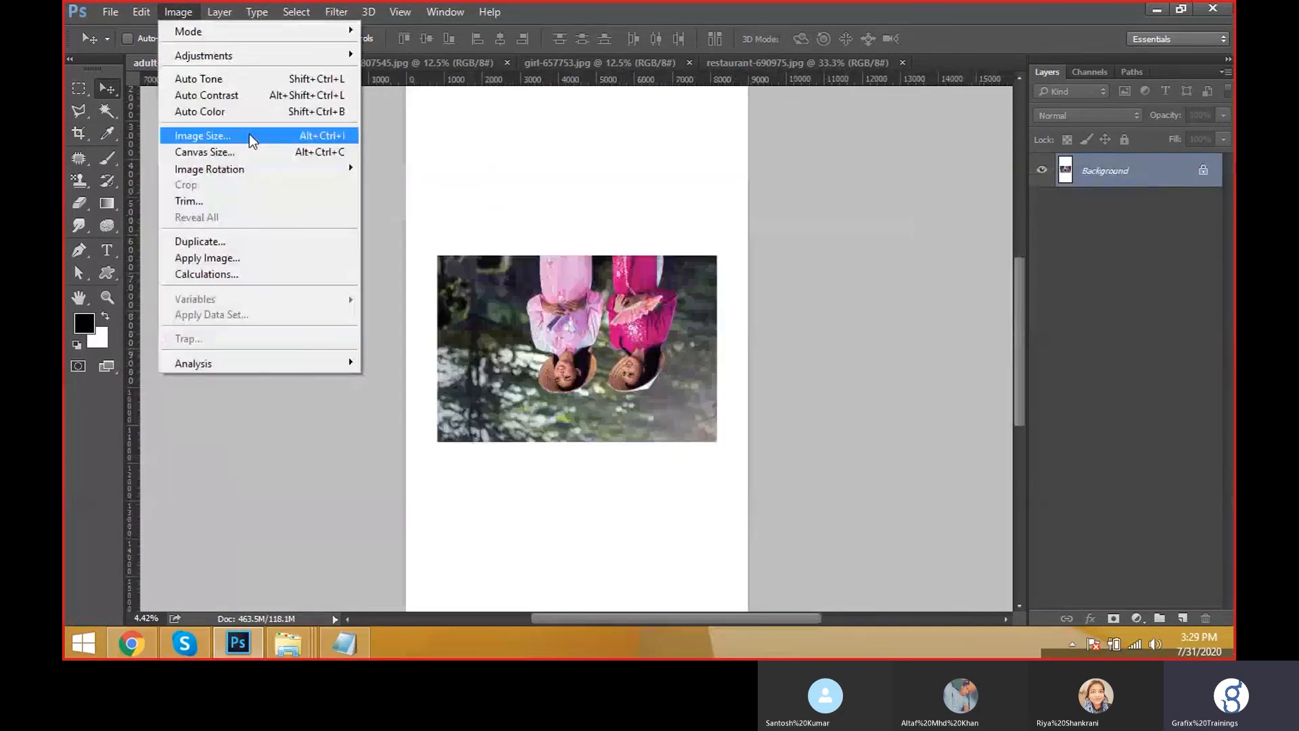
pyautogui.moveTo(258, 168)
pyautogui.click(366, 168)
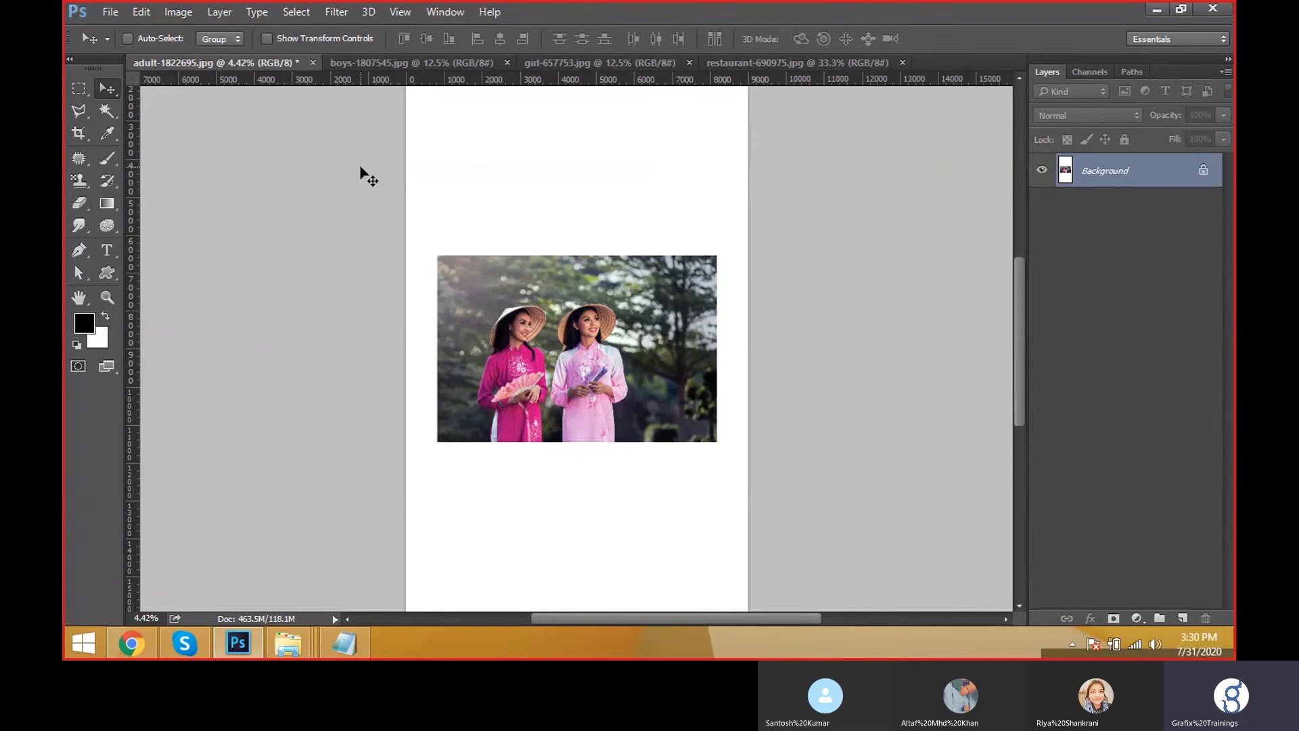
# Flip the canvas horizontally to mirror the photo, and flip it horizontally again to restore it.
pyautogui.click(177, 11)
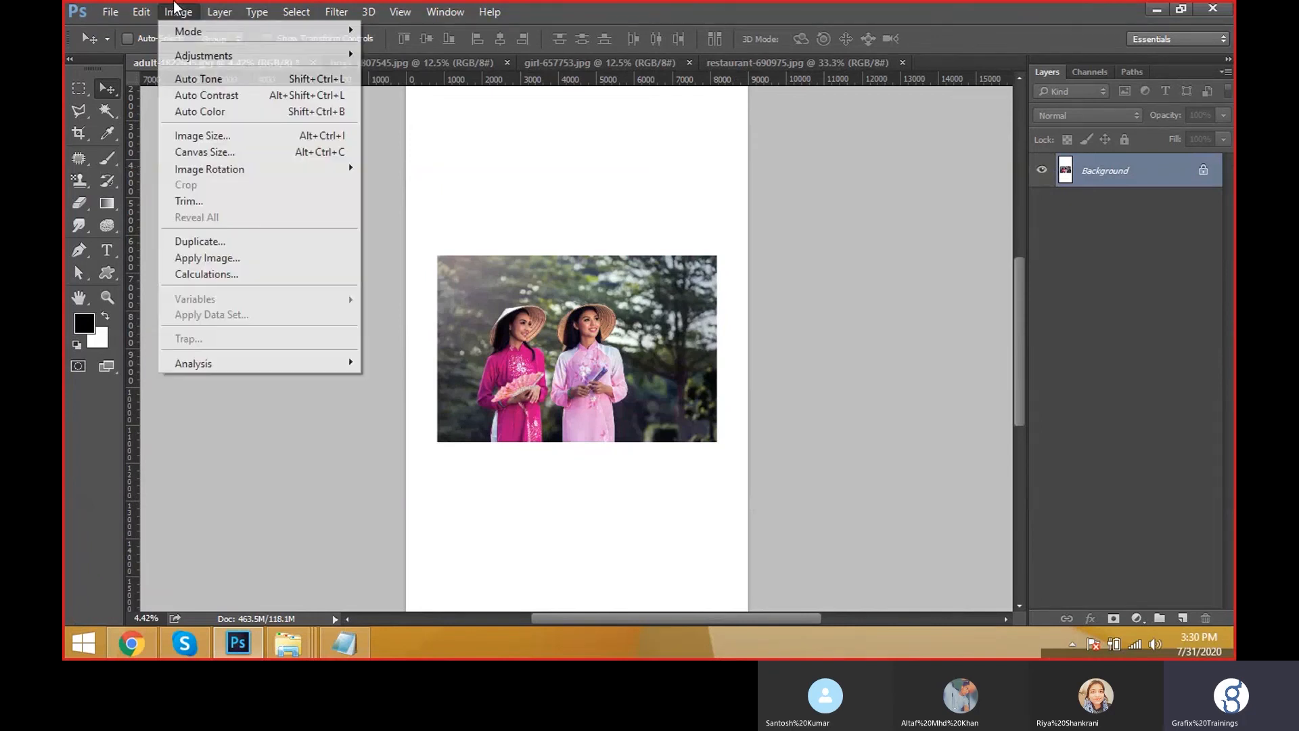
pyautogui.moveTo(246, 169)
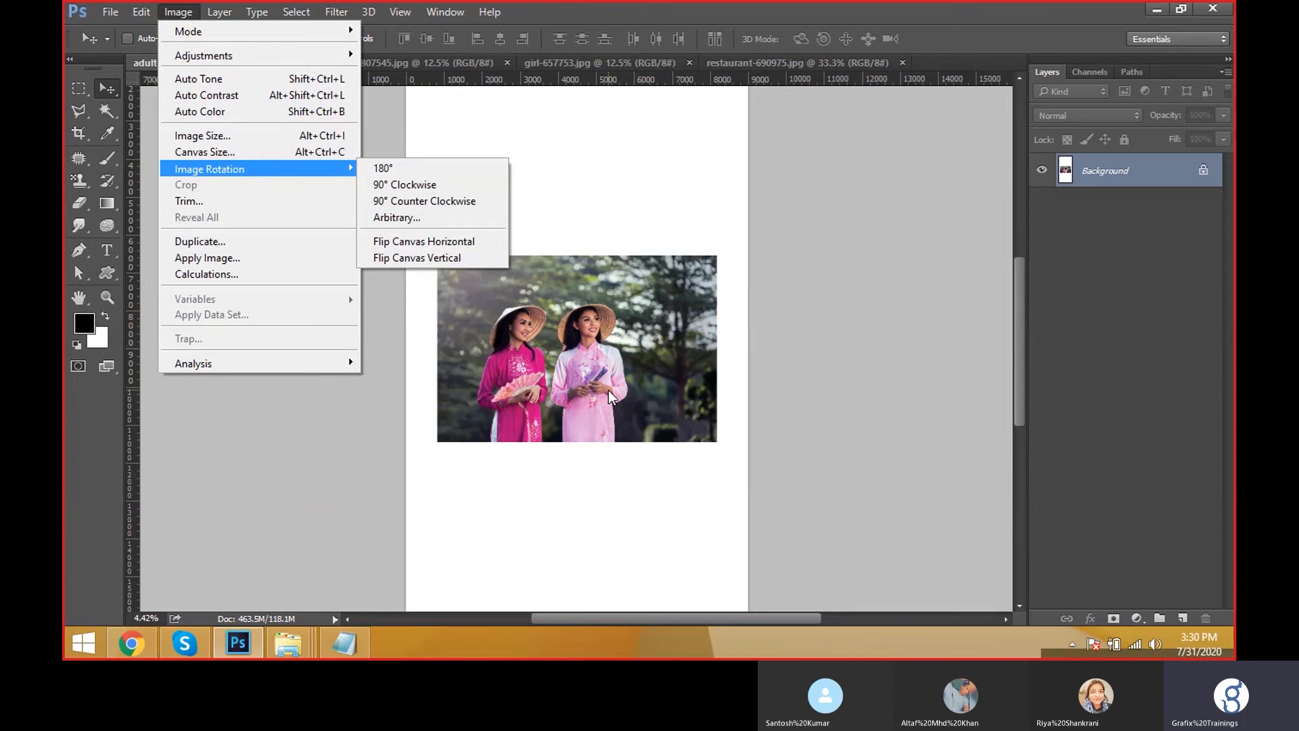
pyautogui.click(478, 240)
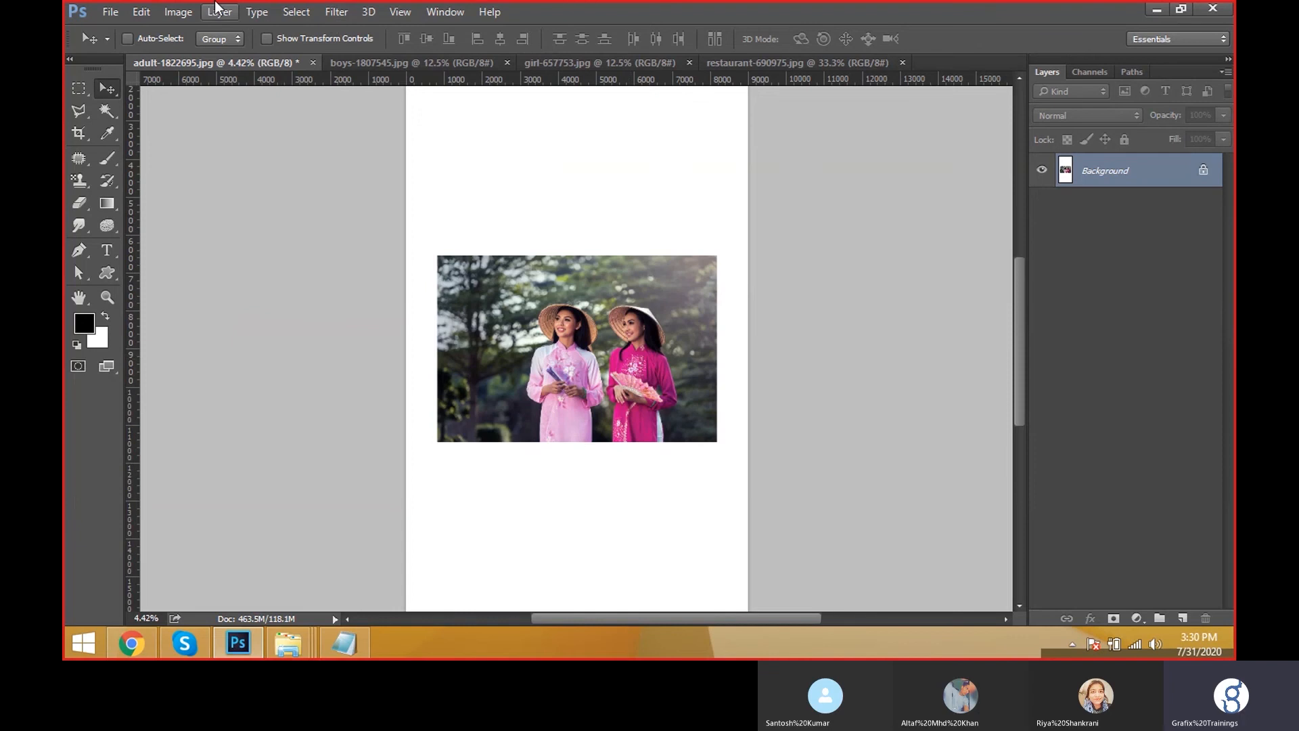
pyautogui.click(179, 9)
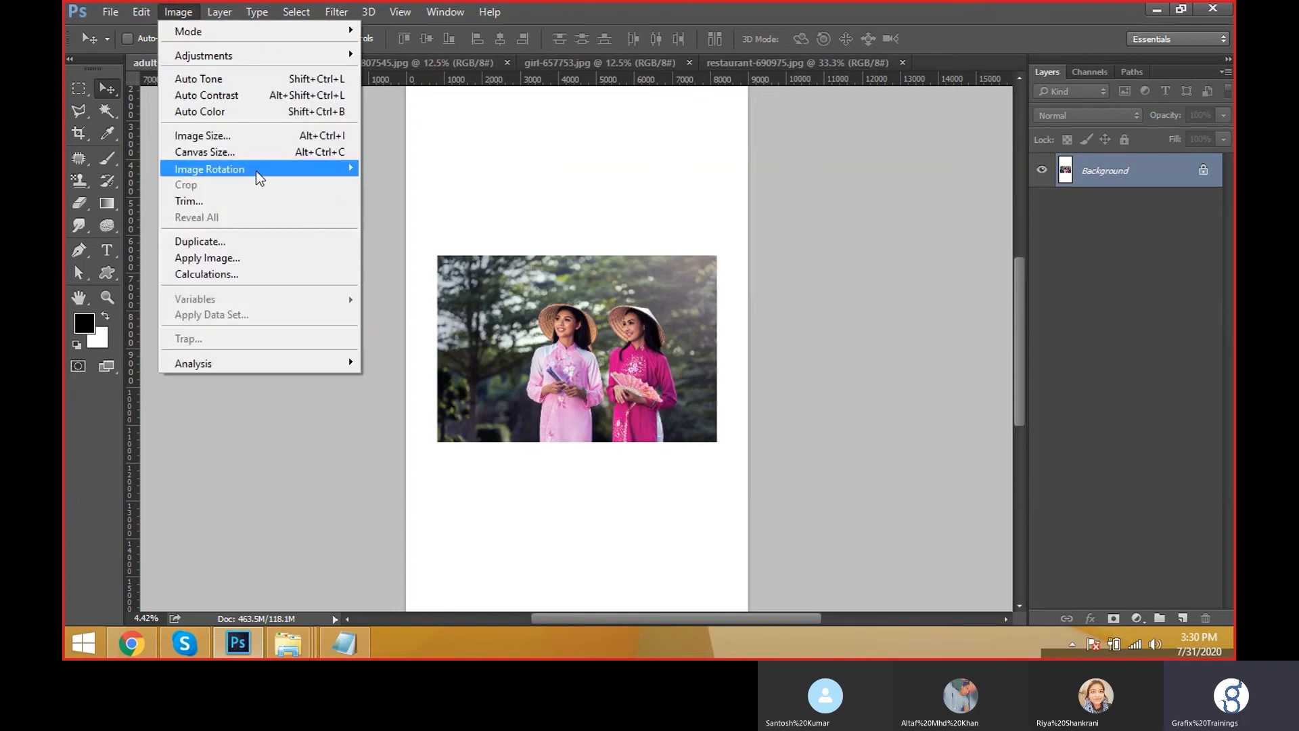
pyautogui.click(435, 242)
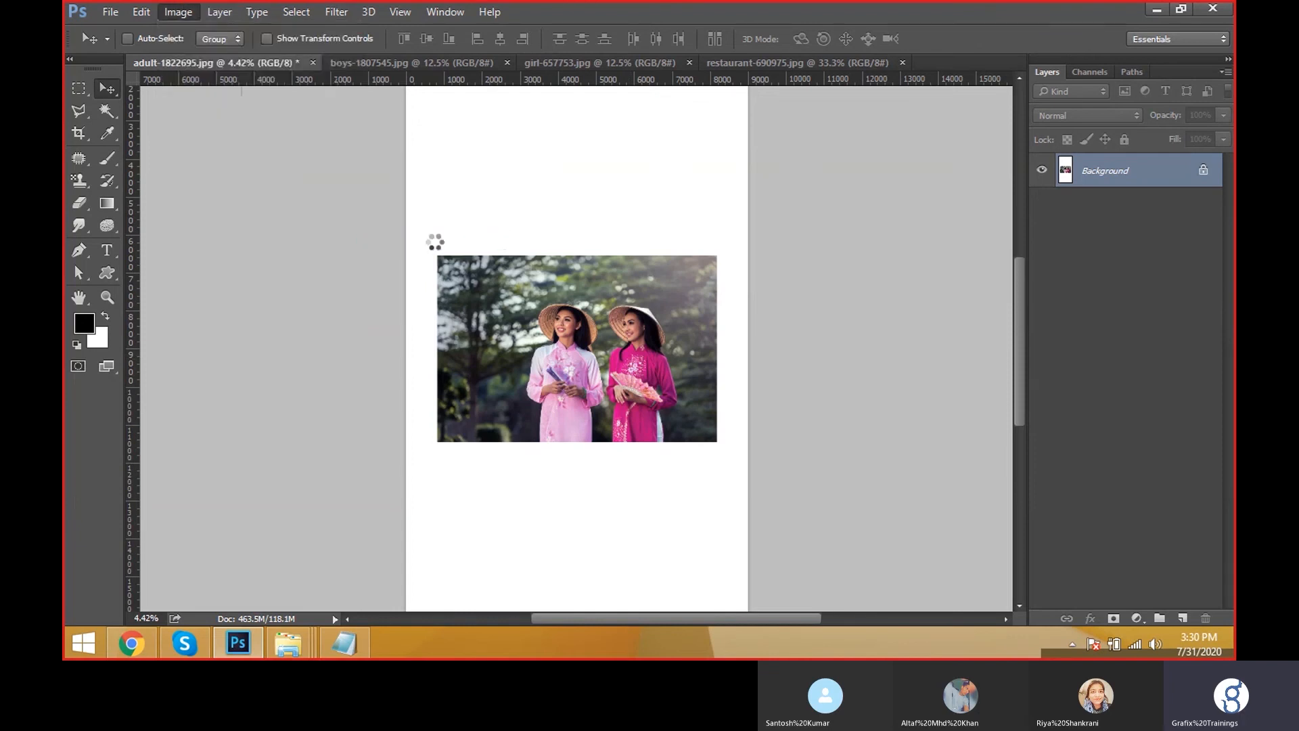
# Flip the canvas vertically, and undo the flip.
pyautogui.click(180, 12)
pyautogui.moveTo(202, 171)
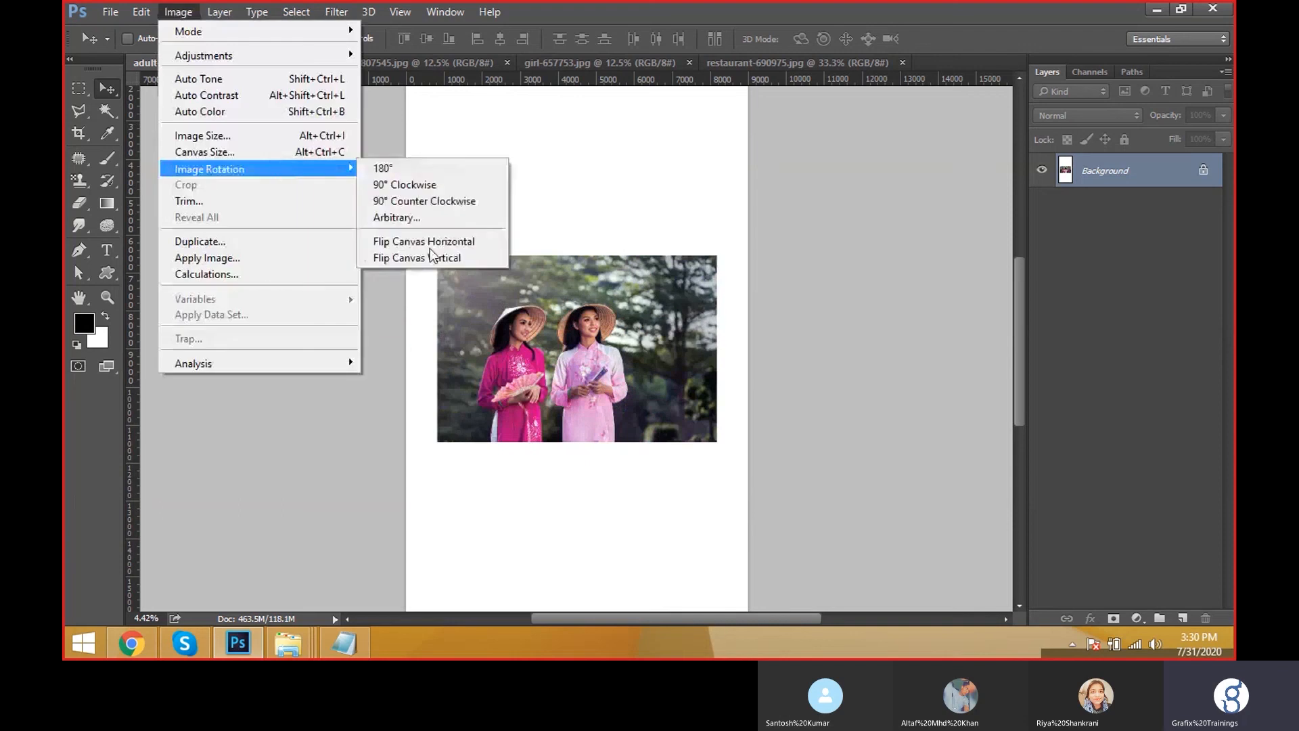
pyautogui.click(428, 257)
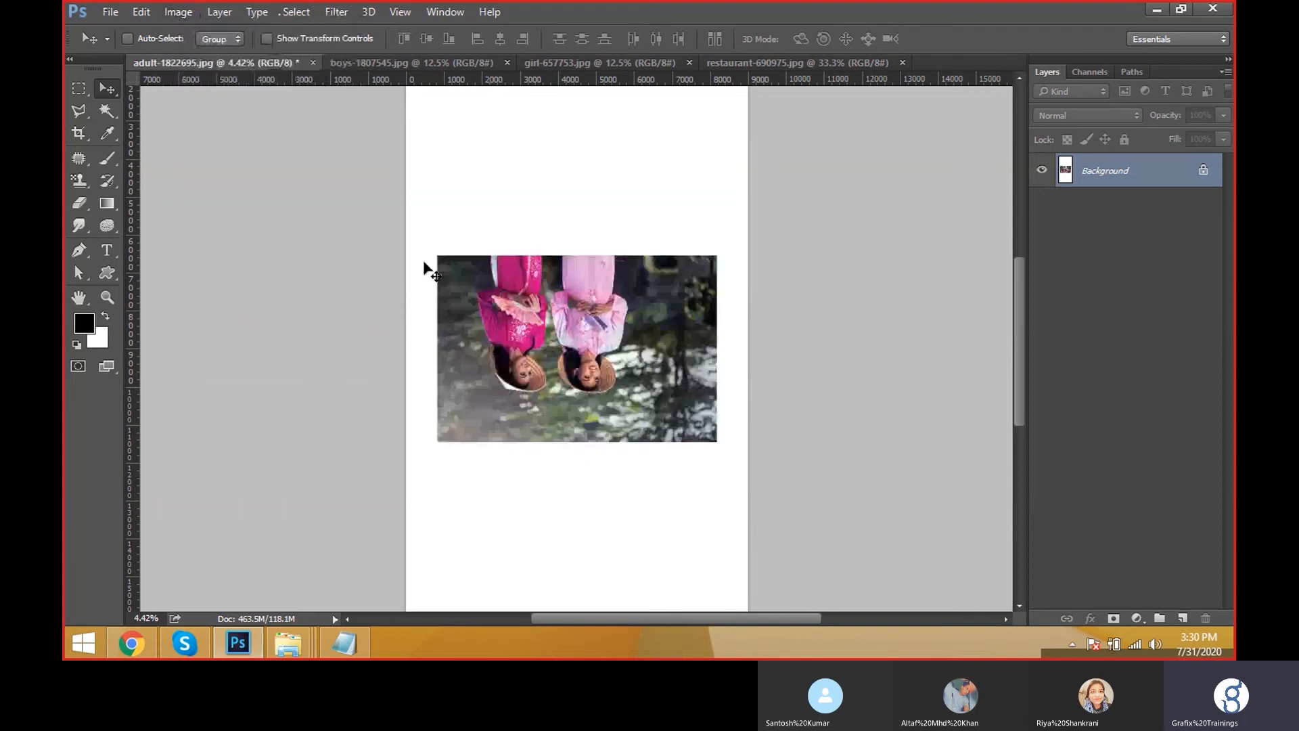
pyautogui.hotkey('ctrl', 'alt')
pyautogui.hotkey('ctrl', 'alt', 'z')
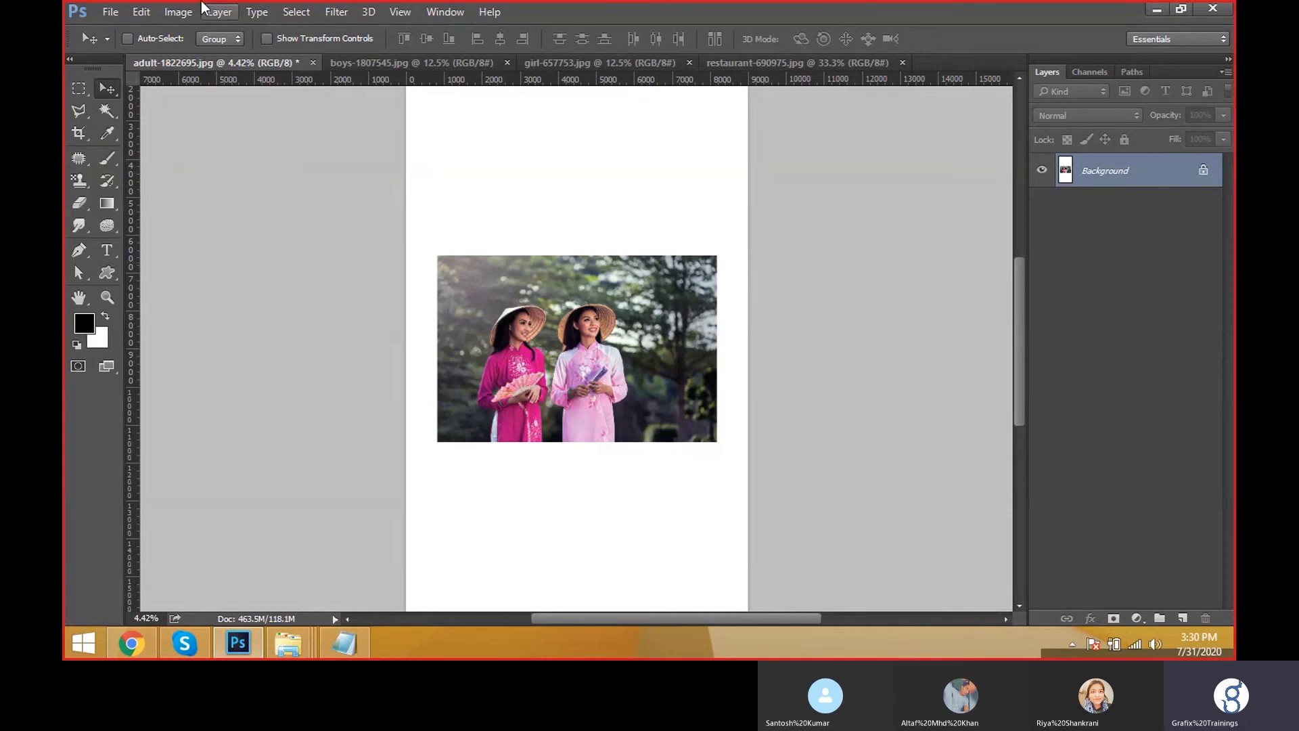
pyautogui.click(179, 12)
pyautogui.moveTo(229, 170)
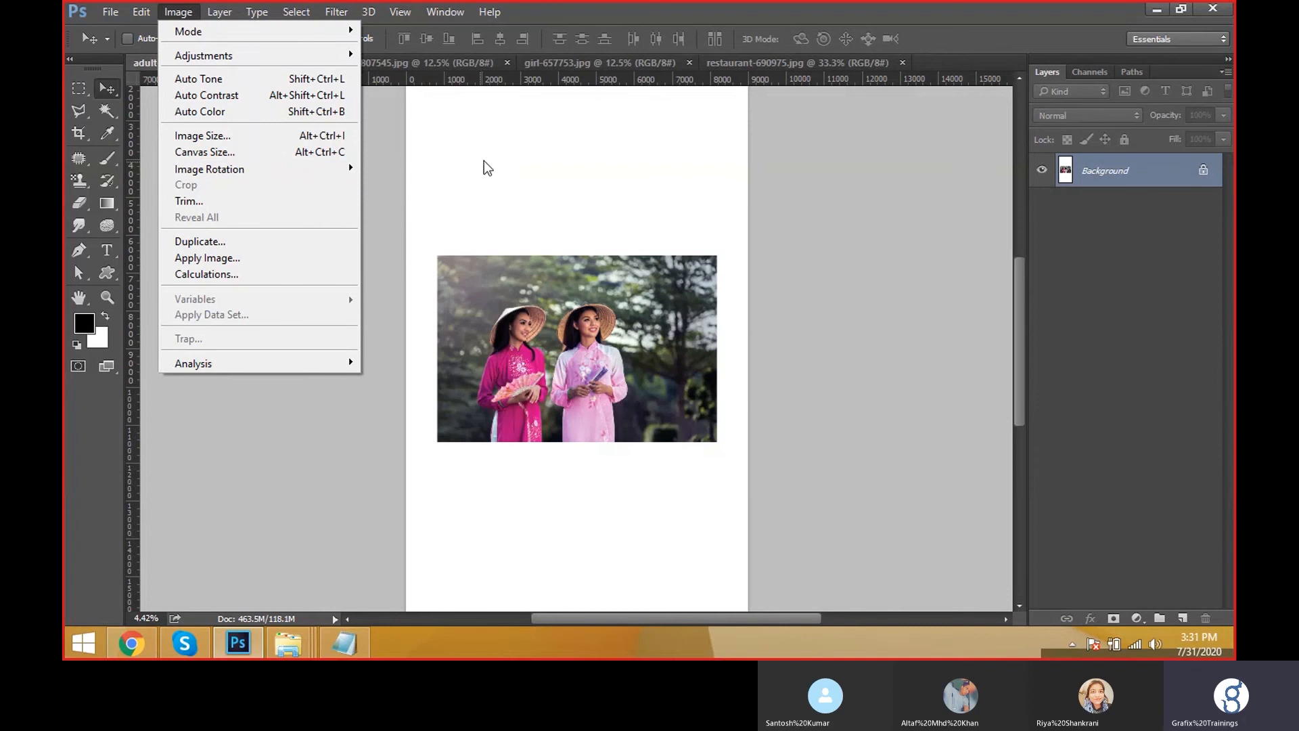
pyautogui.click(467, 202)
# Crop the document with the Crop Tool to the photo's edges, cutting away the surrounding white canvas.
pyautogui.scroll(-4, 734, 300)
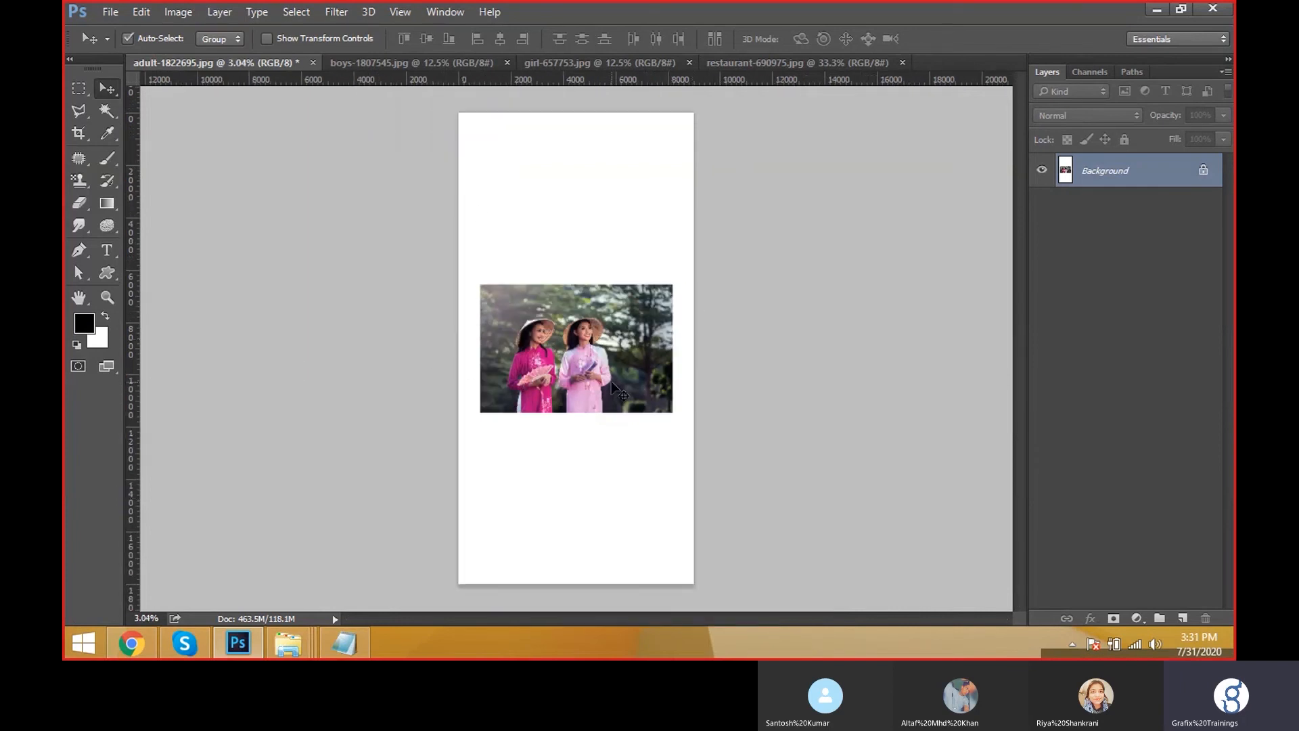
pyautogui.scroll(2, 605, 341)
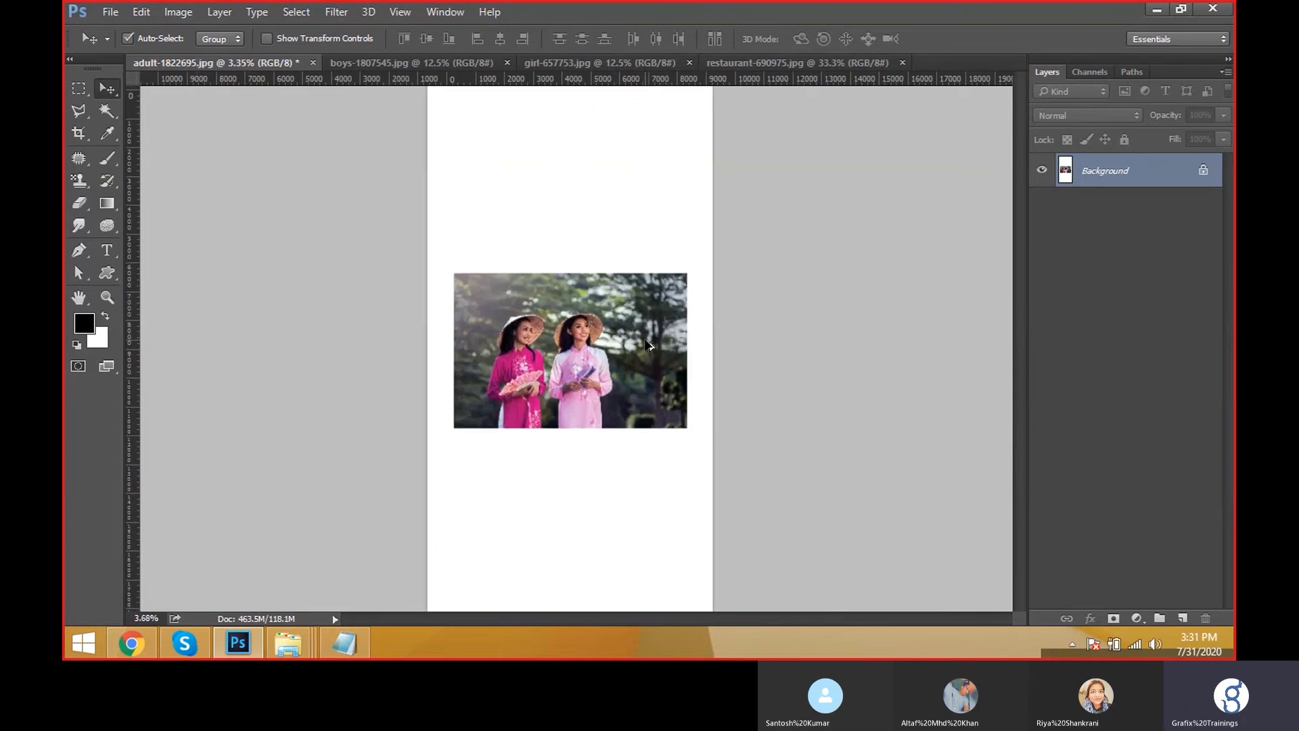
pyautogui.click(87, 141)
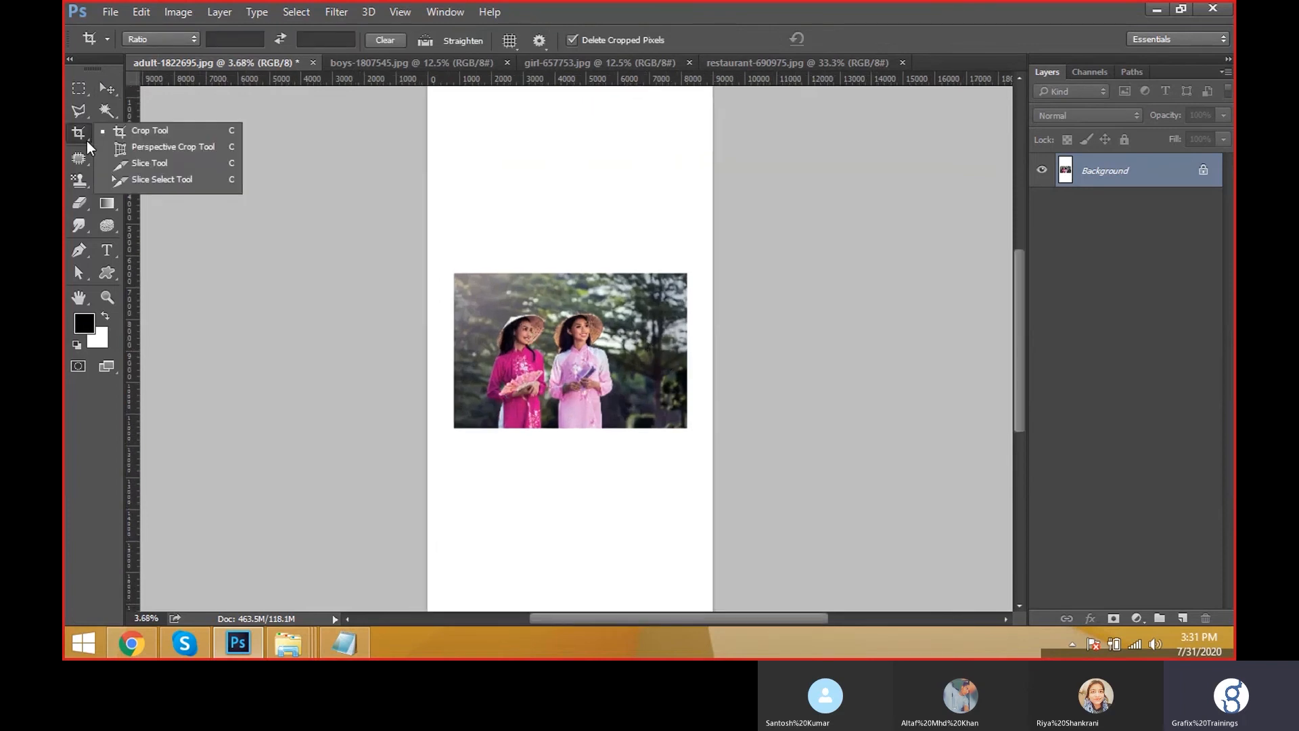
pyautogui.click(149, 130)
pyautogui.moveTo(455, 273); pyautogui.dragTo(687, 432)
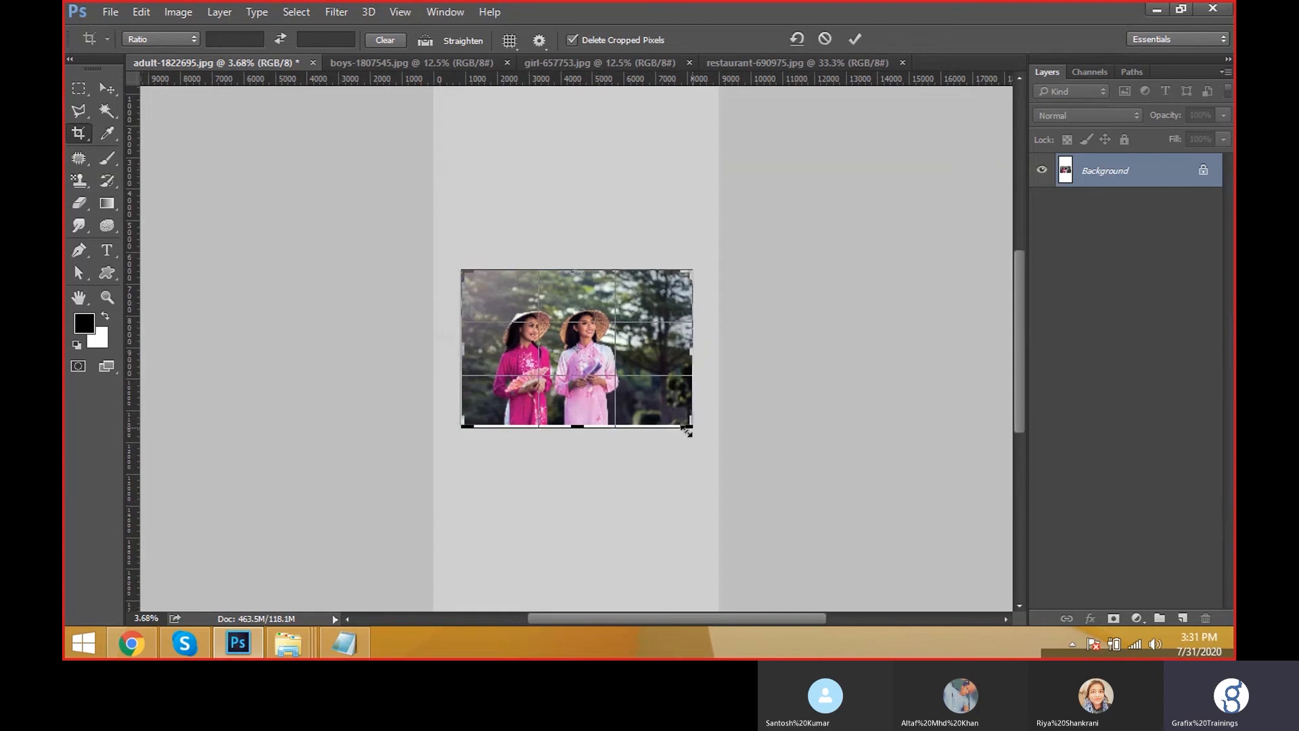
pyautogui.moveTo(583, 435)
pyautogui.mouseDown()
pyautogui.moveTo(586, 460)
pyautogui.moveTo(587, 429)
pyautogui.mouseUp()
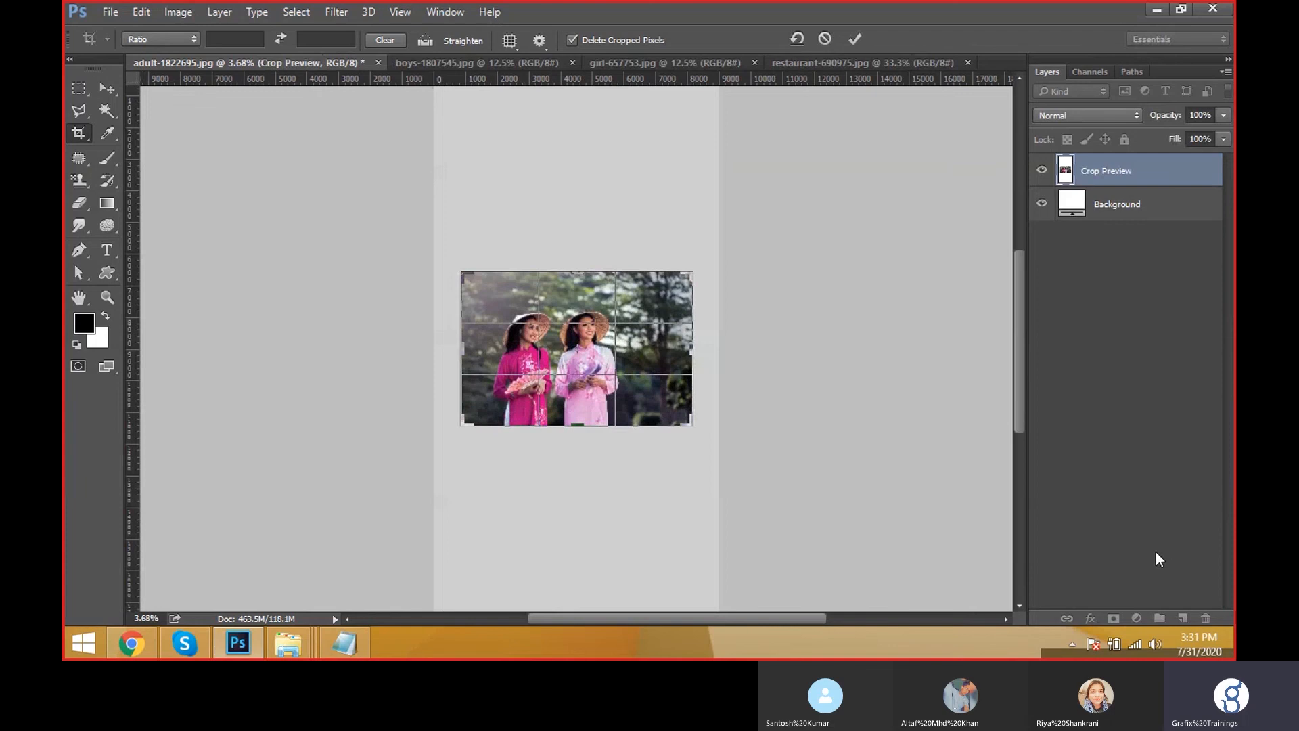
pyautogui.click(178, 11)
pyautogui.click(230, 187)
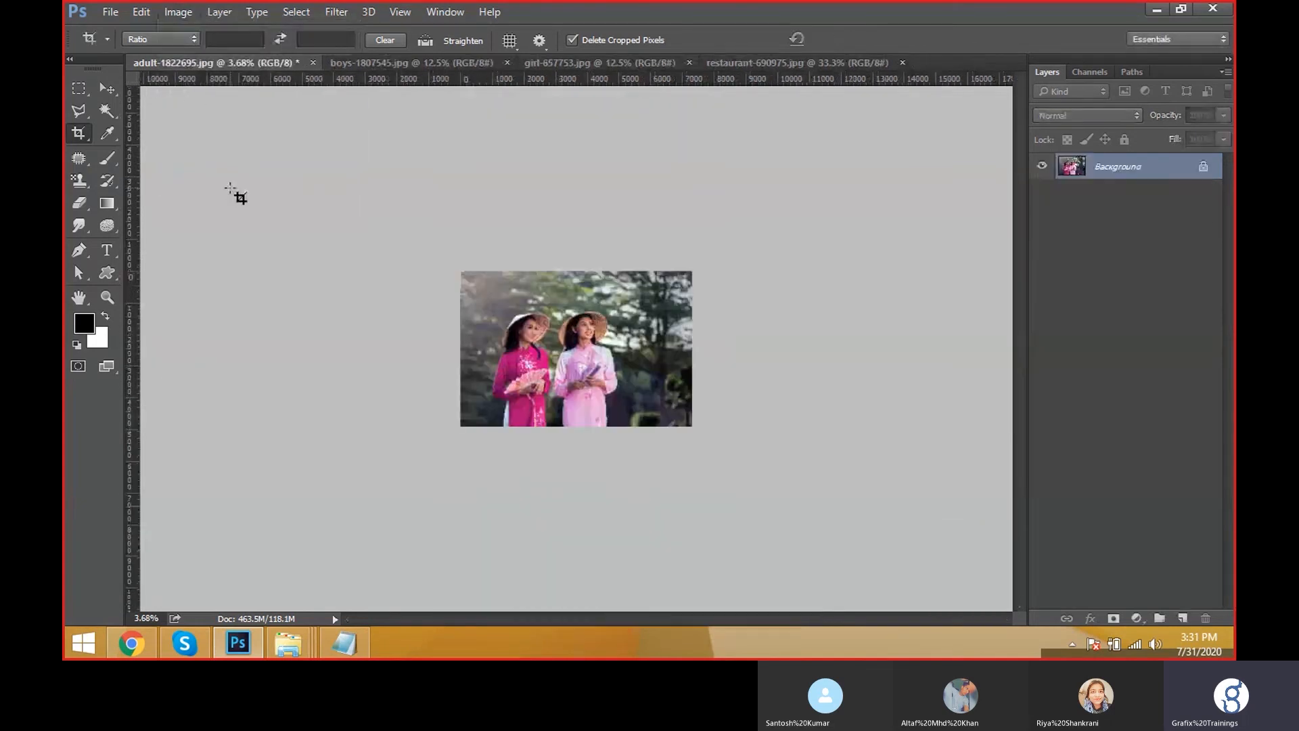
# Draw a new crop area slightly inside the photo's edges, fine-tune its sides and apply the crop.
pyautogui.moveTo(458, 266); pyautogui.dragTo(704, 429)
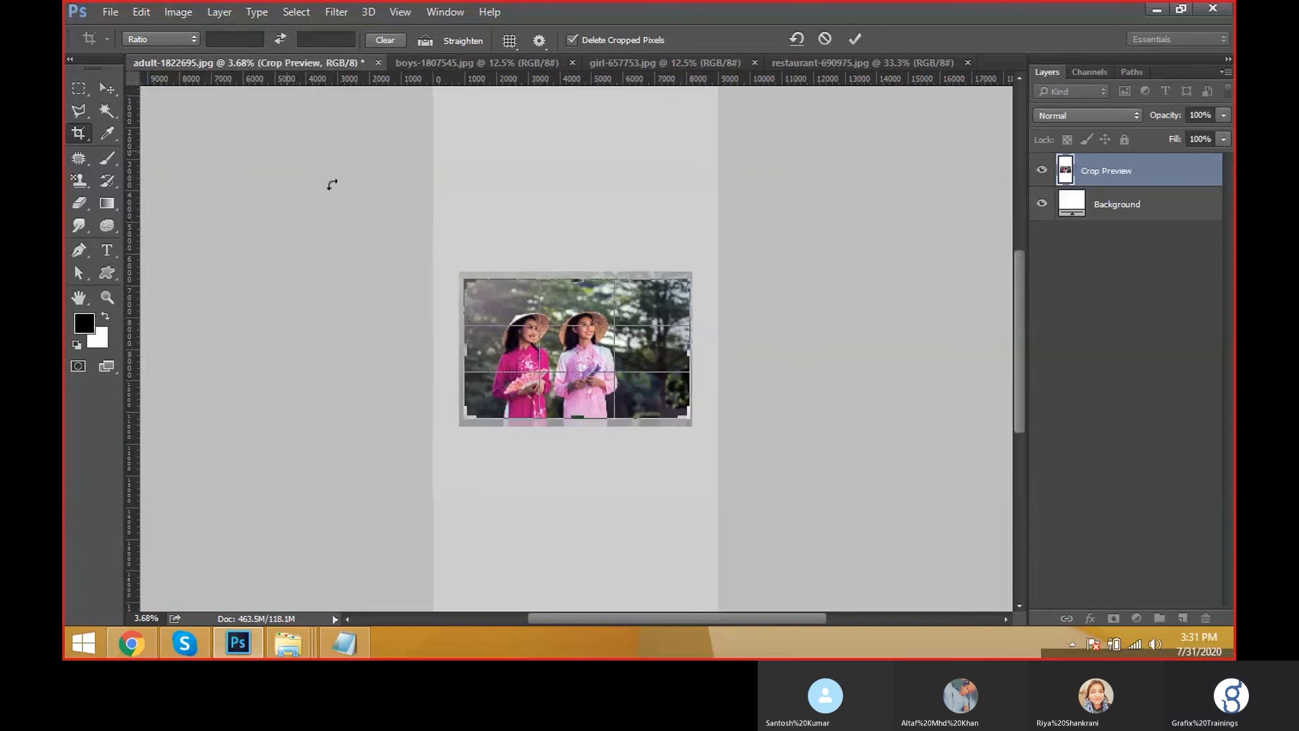
pyautogui.moveTo(574, 418); pyautogui.dragTo(576, 424)
pyautogui.moveTo(460, 344); pyautogui.dragTo(463, 345)
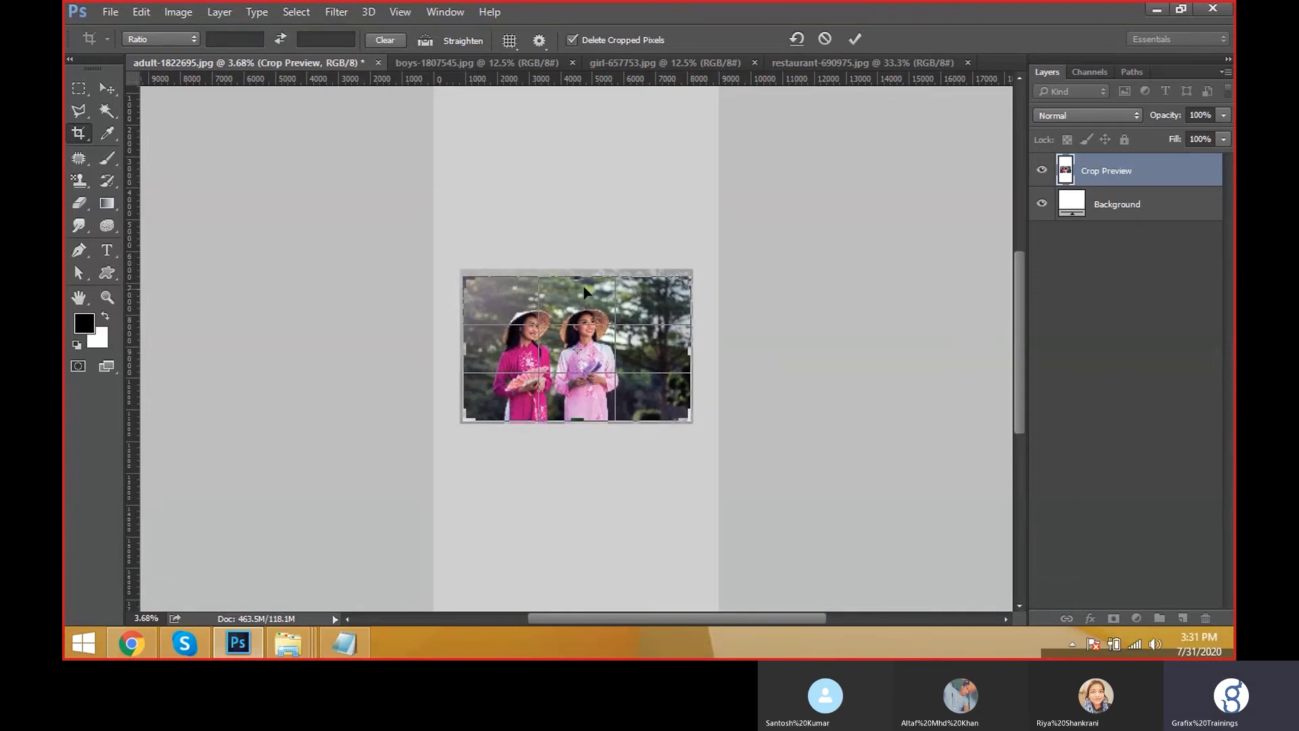
pyautogui.moveTo(573, 275); pyautogui.dragTo(574, 277)
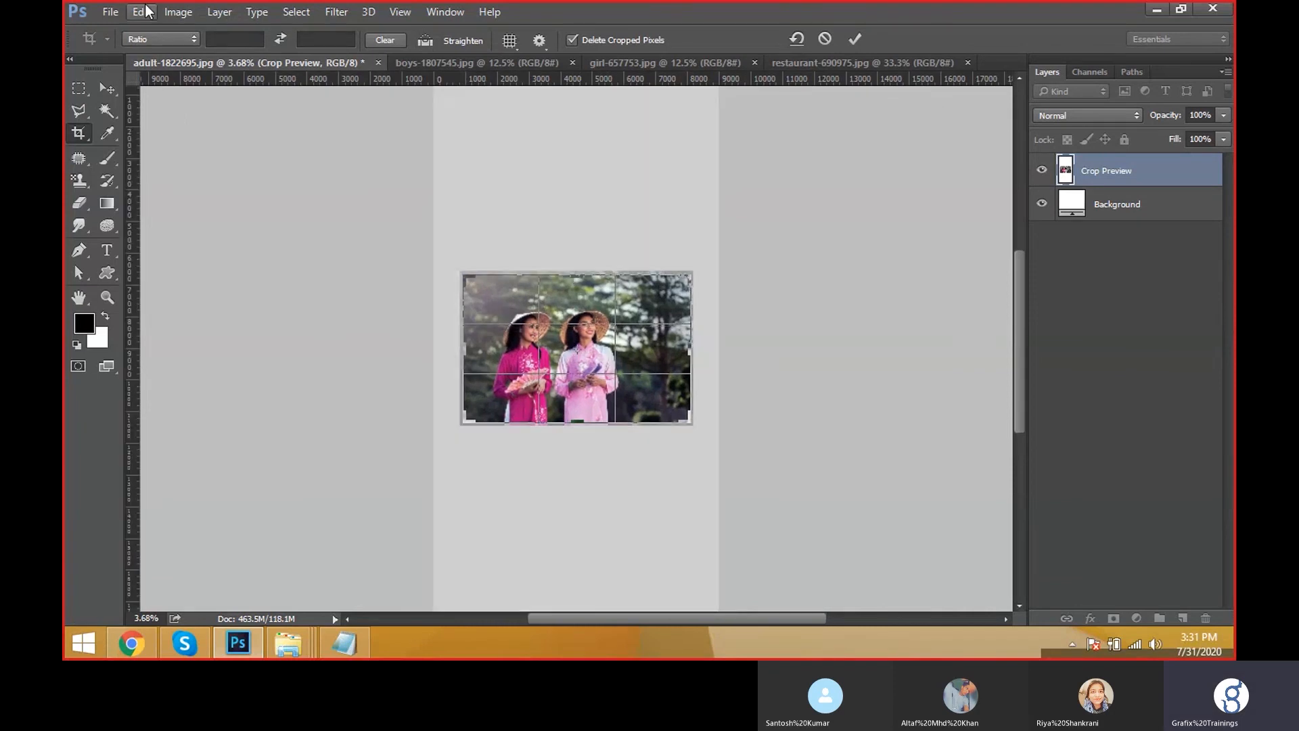
pyautogui.click(178, 12)
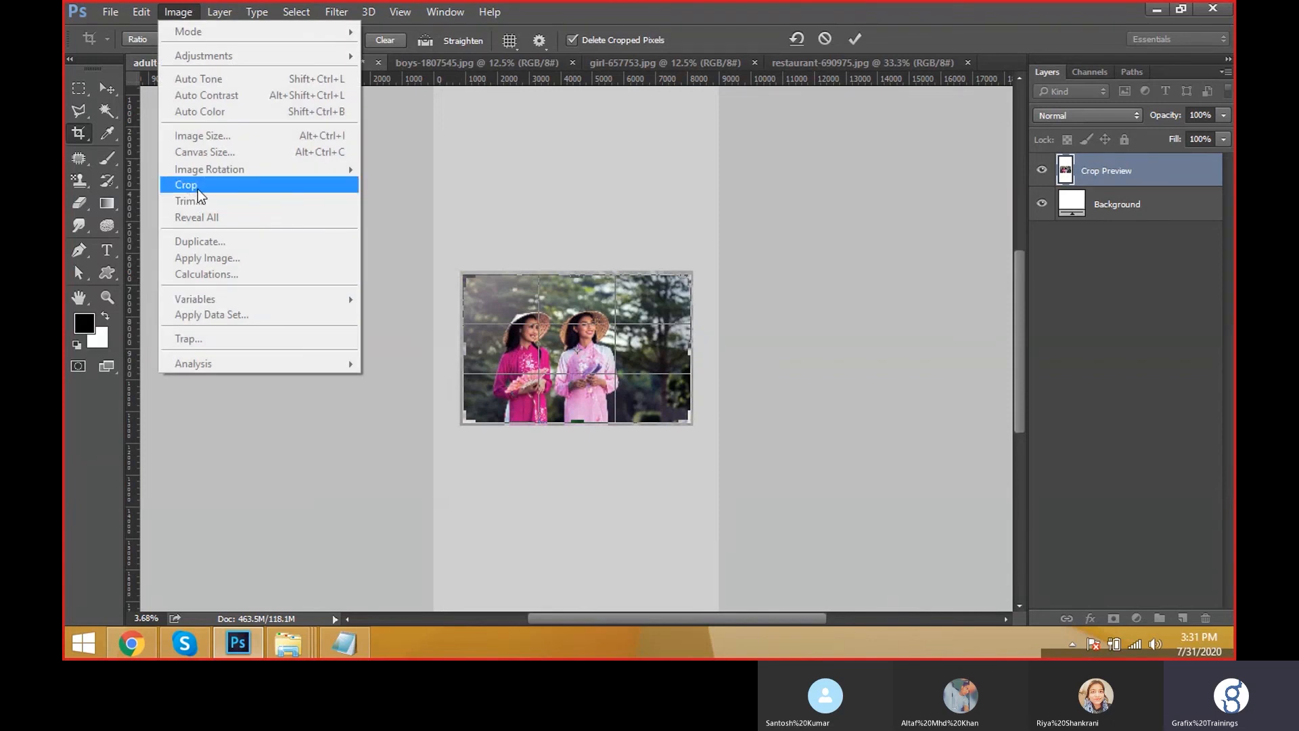
pyautogui.click(571, 298)
pyautogui.doubleClick(581, 302)
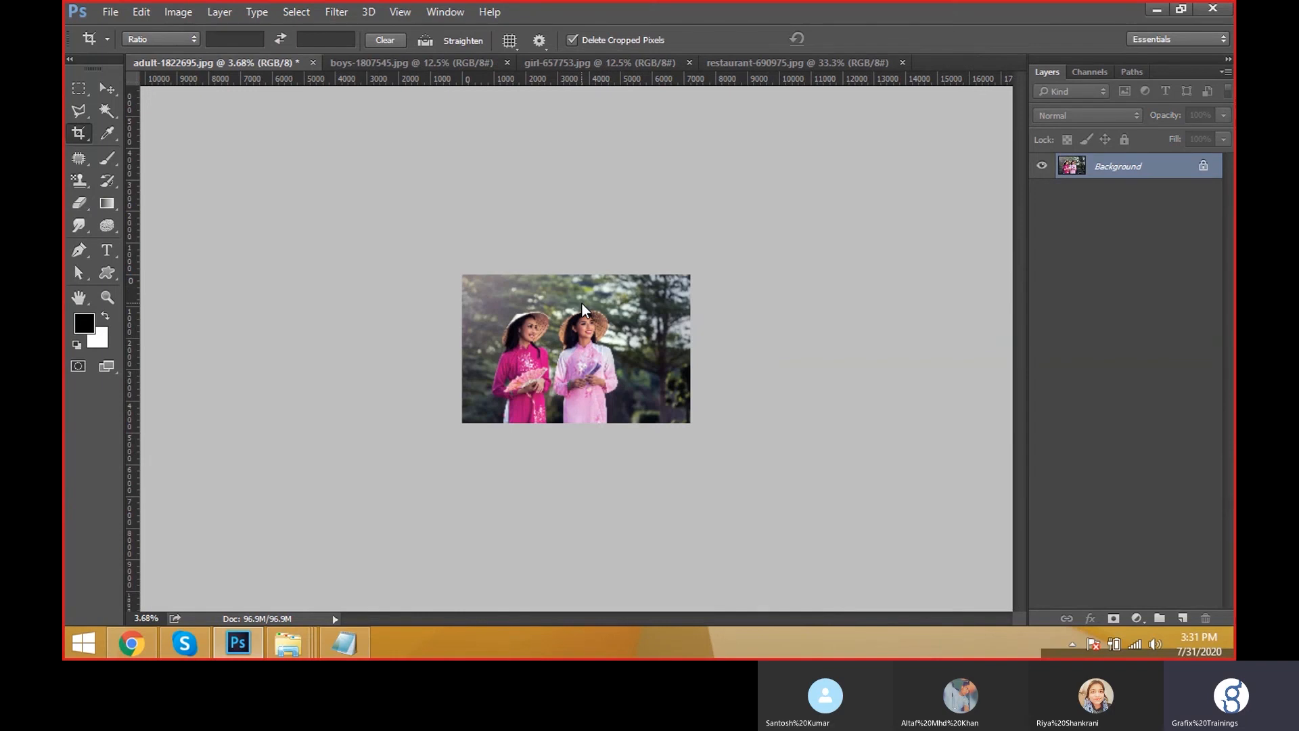
# Inspect the cropped photo, and undo the crop to restore the full white canvas.
pyautogui.hotkey('ctrl', '-')
pyautogui.hotkey('ctrl', '-')
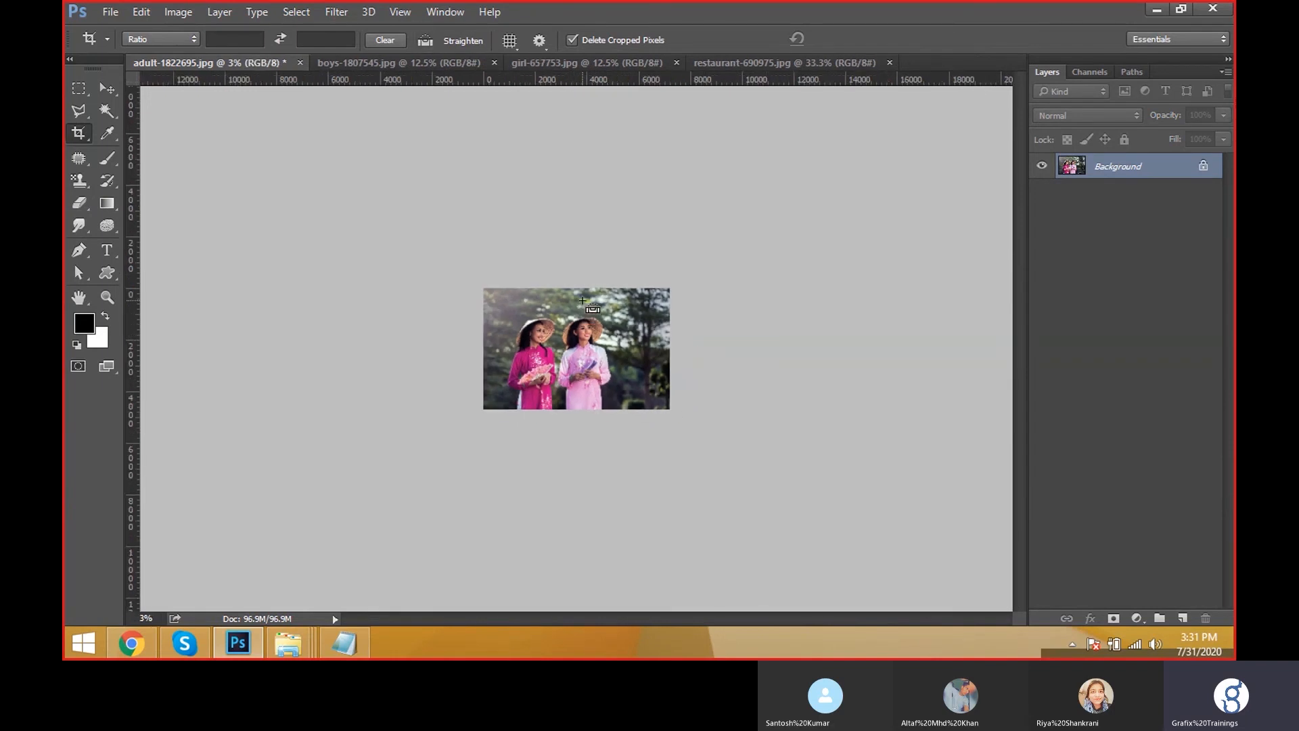
pyautogui.hotkey('ctrl', '+')
pyautogui.hotkey('ctrl', '+')
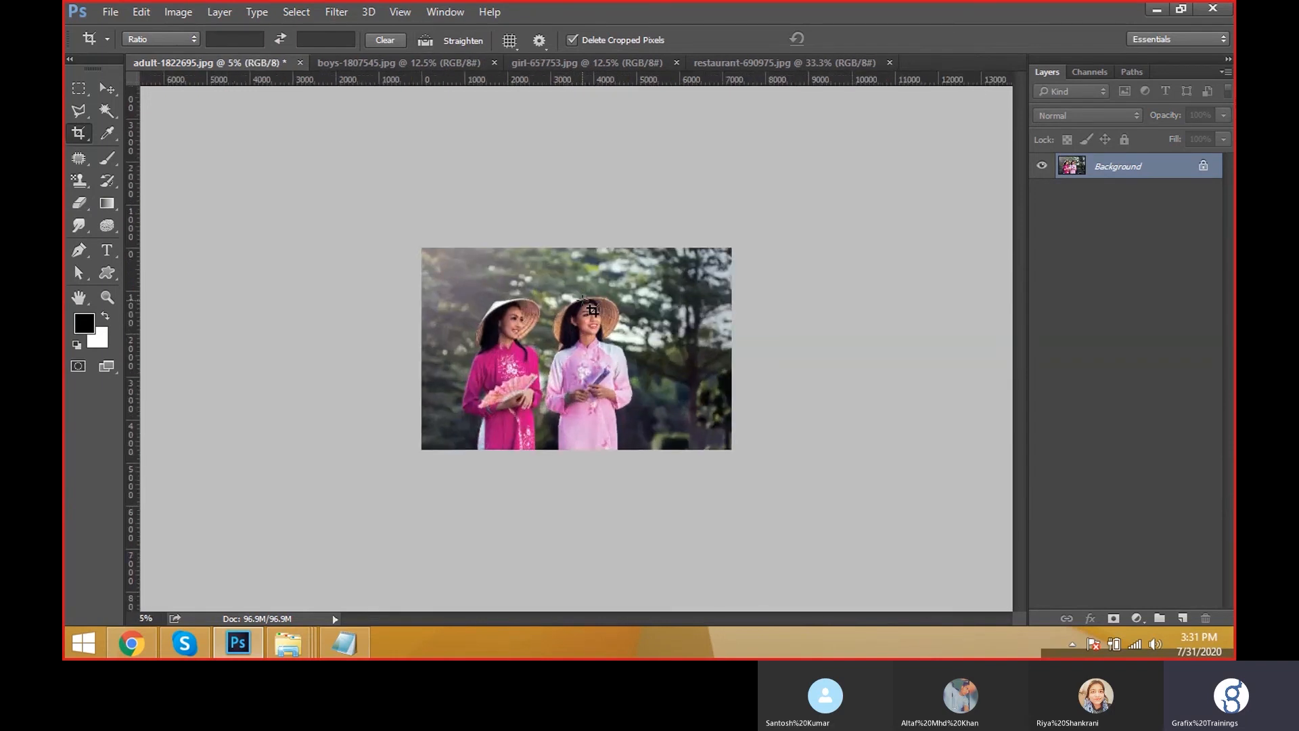
pyautogui.hotkey('ctrl', 'z')
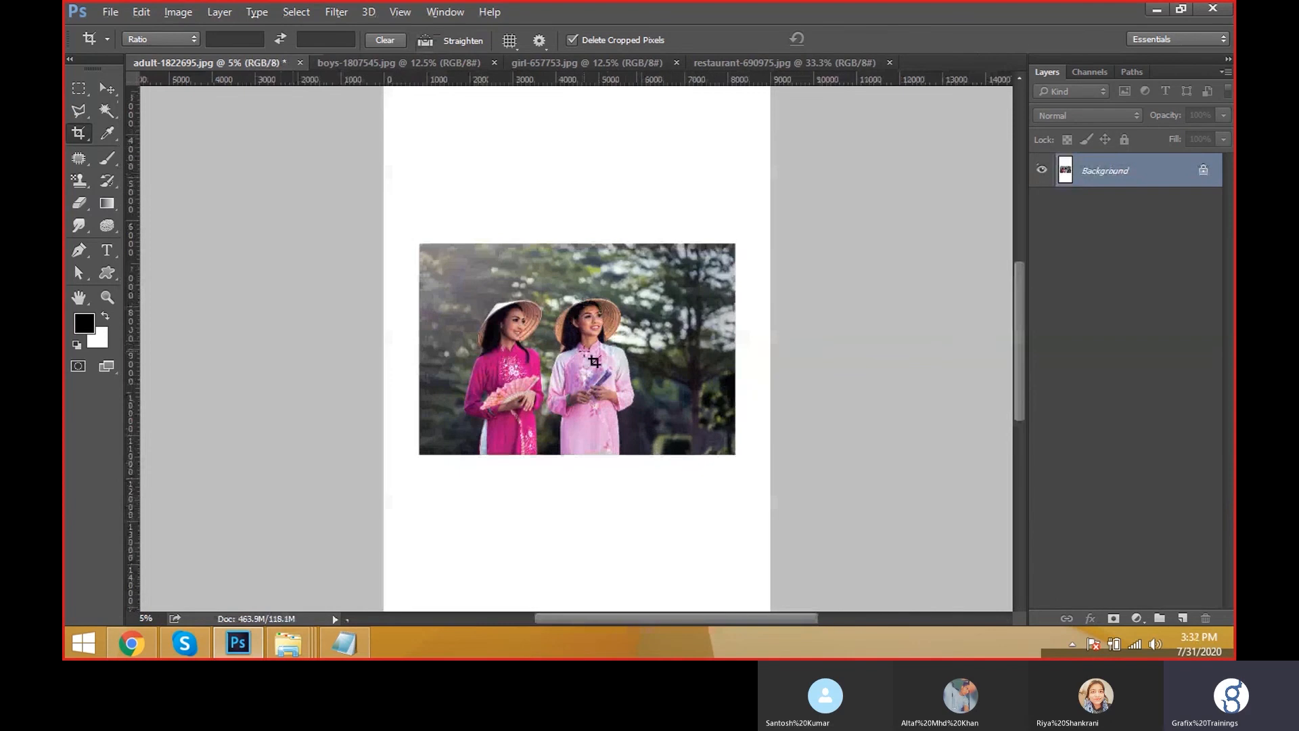
pyautogui.hotkey('ctrl', '-')
pyautogui.hotkey('ctrl', '-')
pyautogui.hotkey('ctrl', '-')
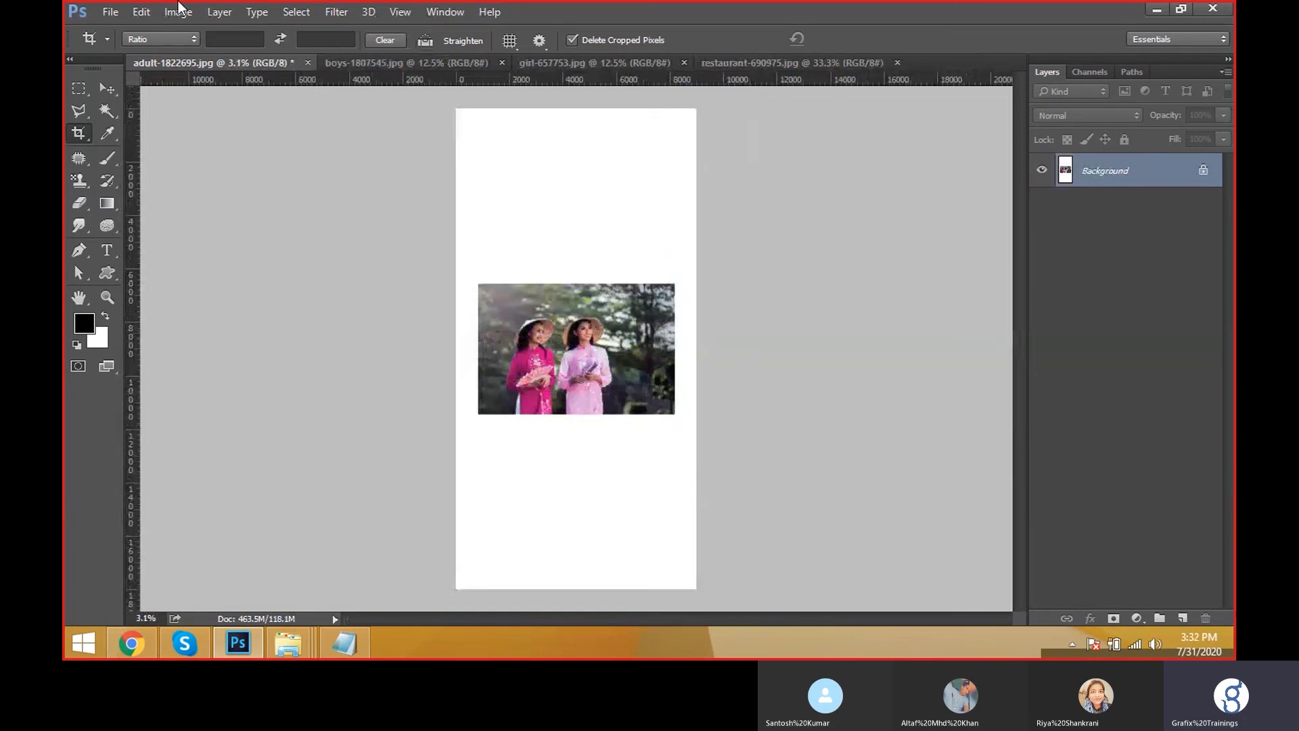
# Try trimming the white canvas on all four sides based on the top left pixel color.
pyautogui.click(177, 12)
pyautogui.click(252, 185)
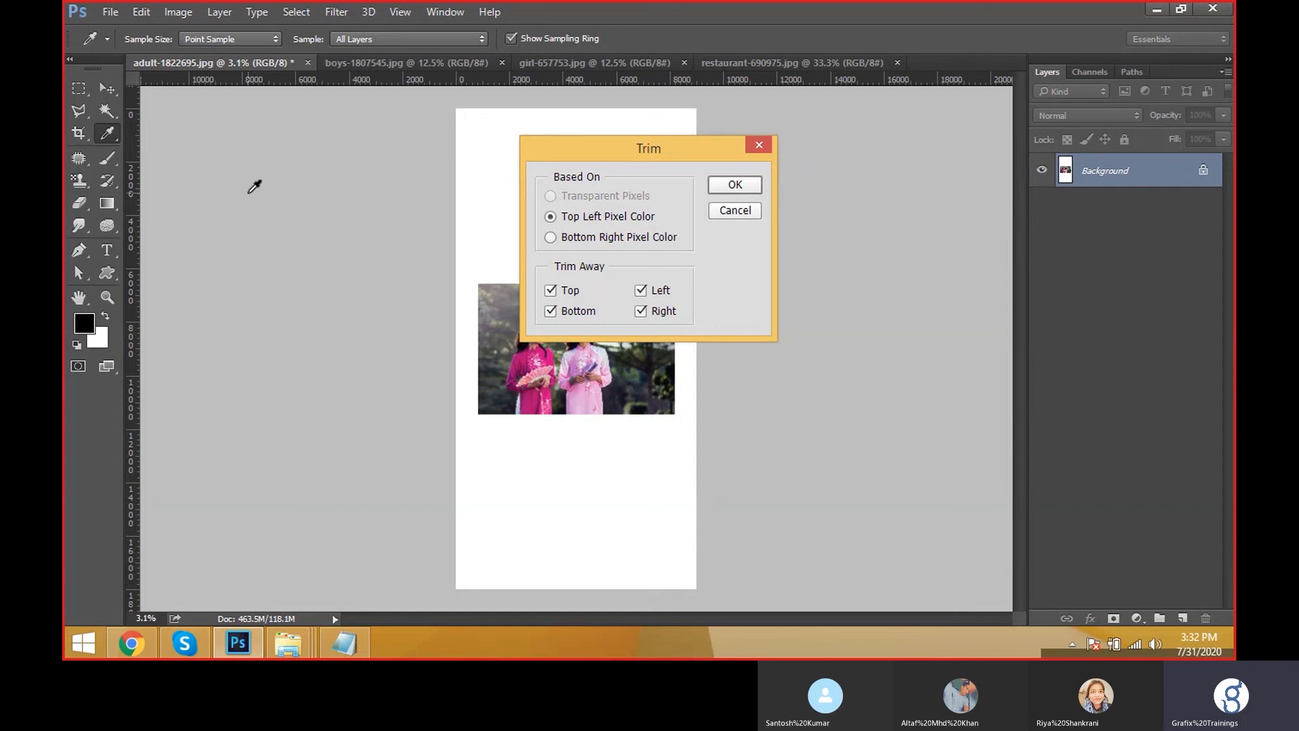
pyautogui.click(734, 185)
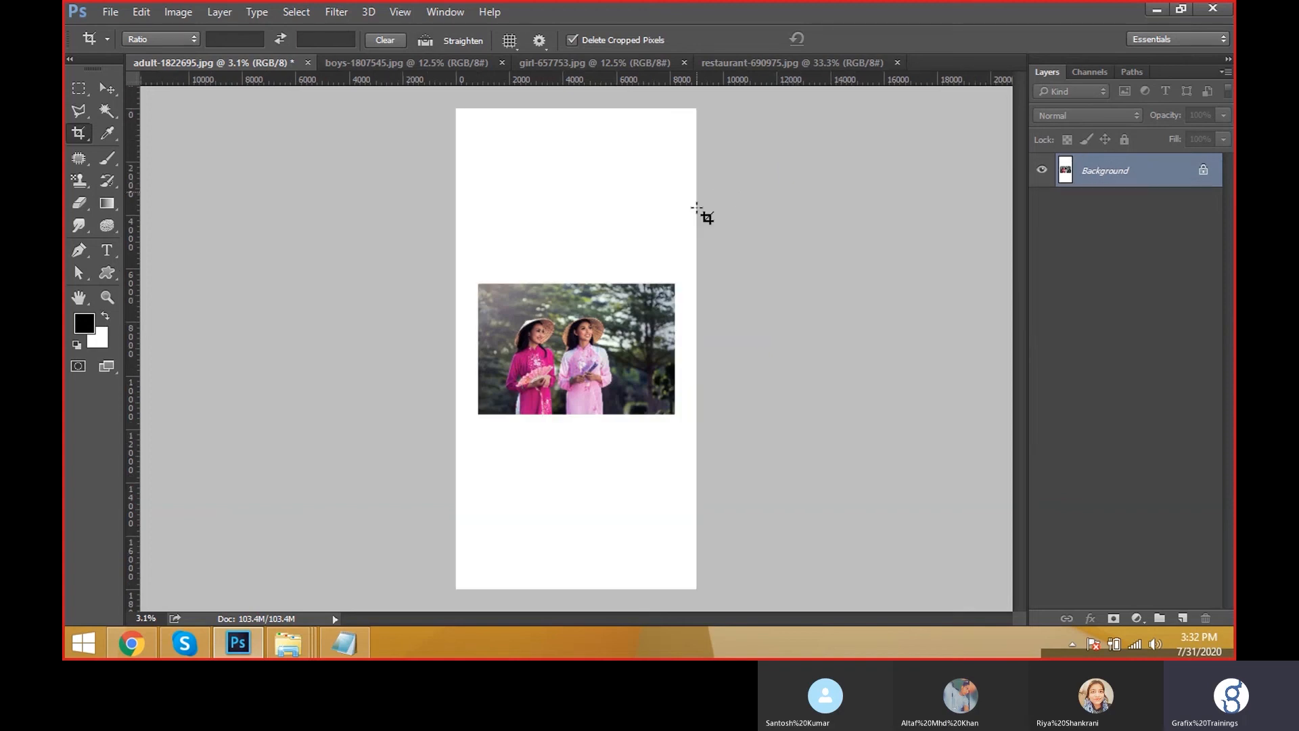
# Trim the top, bottom, left and right again by top left pixel color, and accept the crop while switching to the Move tool.
pyautogui.click(177, 12)
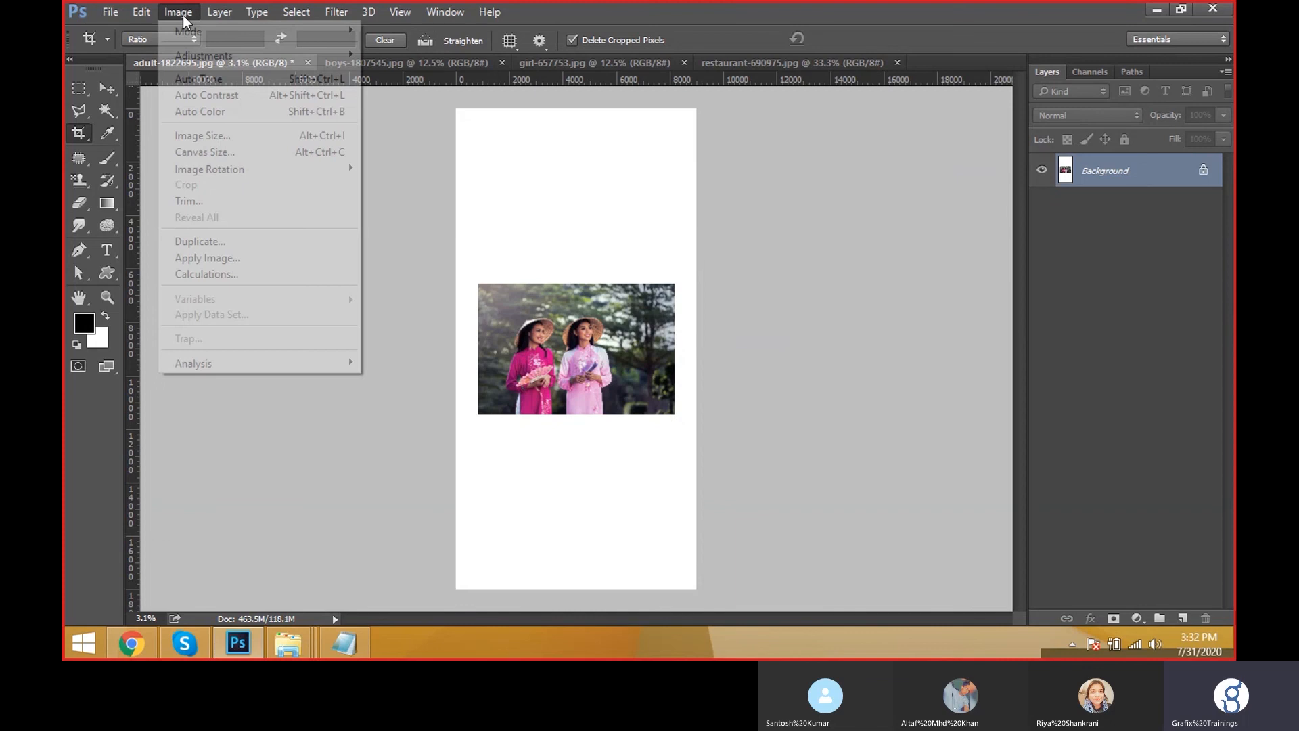
pyautogui.click(241, 203)
pyautogui.moveTo(623, 149); pyautogui.dragTo(763, 150)
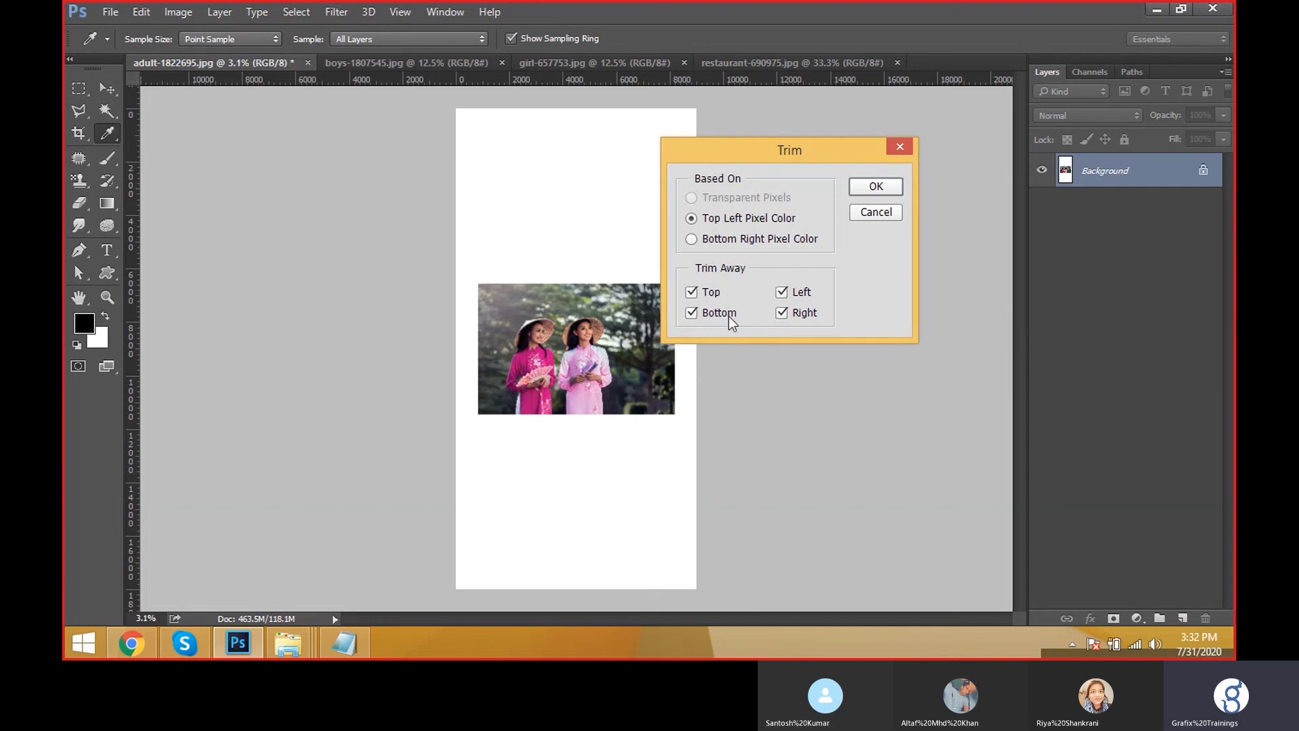
pyautogui.click(885, 191)
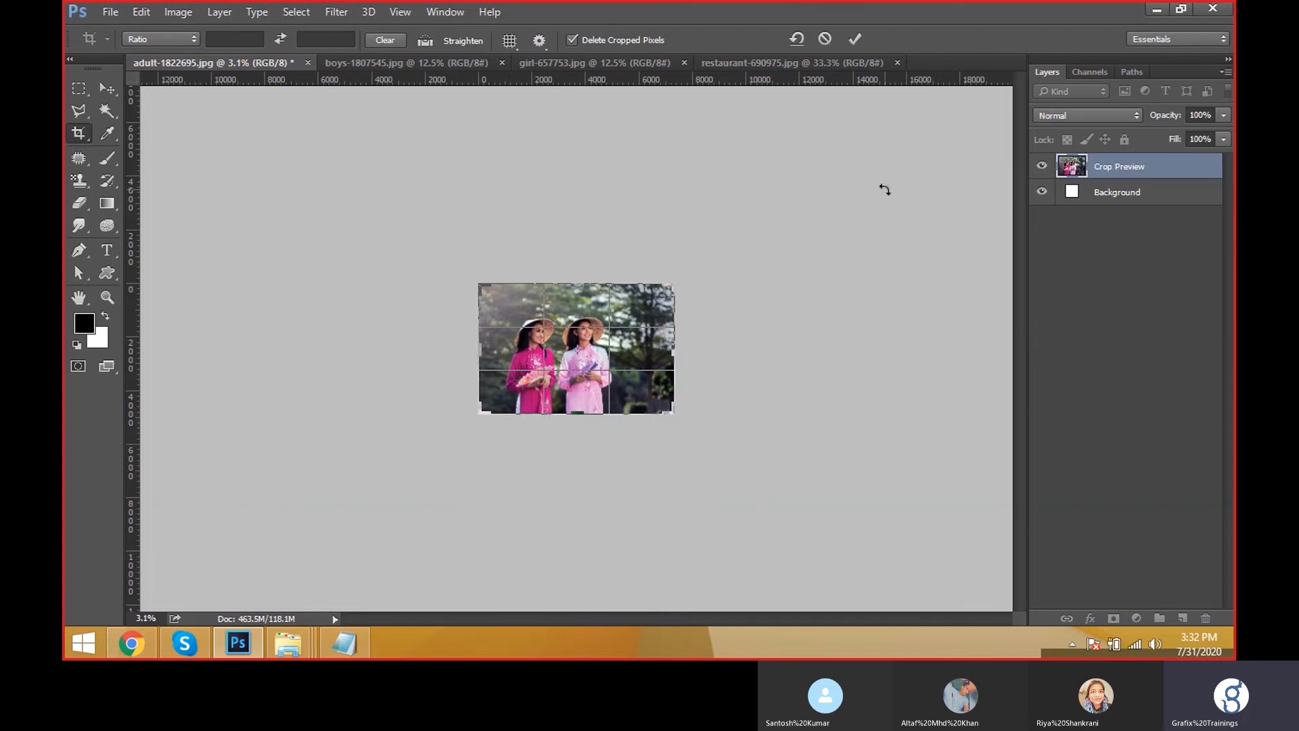
pyautogui.click(114, 86)
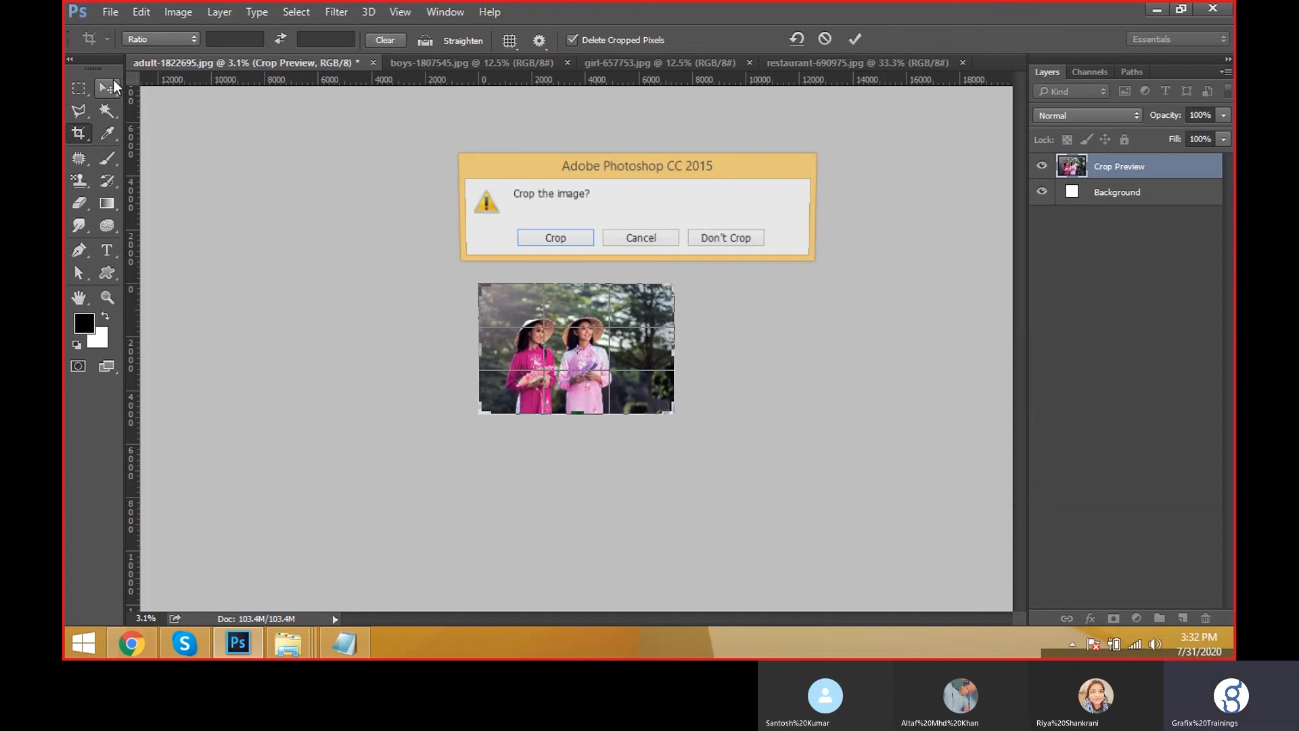
pyautogui.press('Return')
pyautogui.click(141, 12)
pyautogui.click(178, 12)
pyautogui.click(178, 11)
pyautogui.click(295, 241)
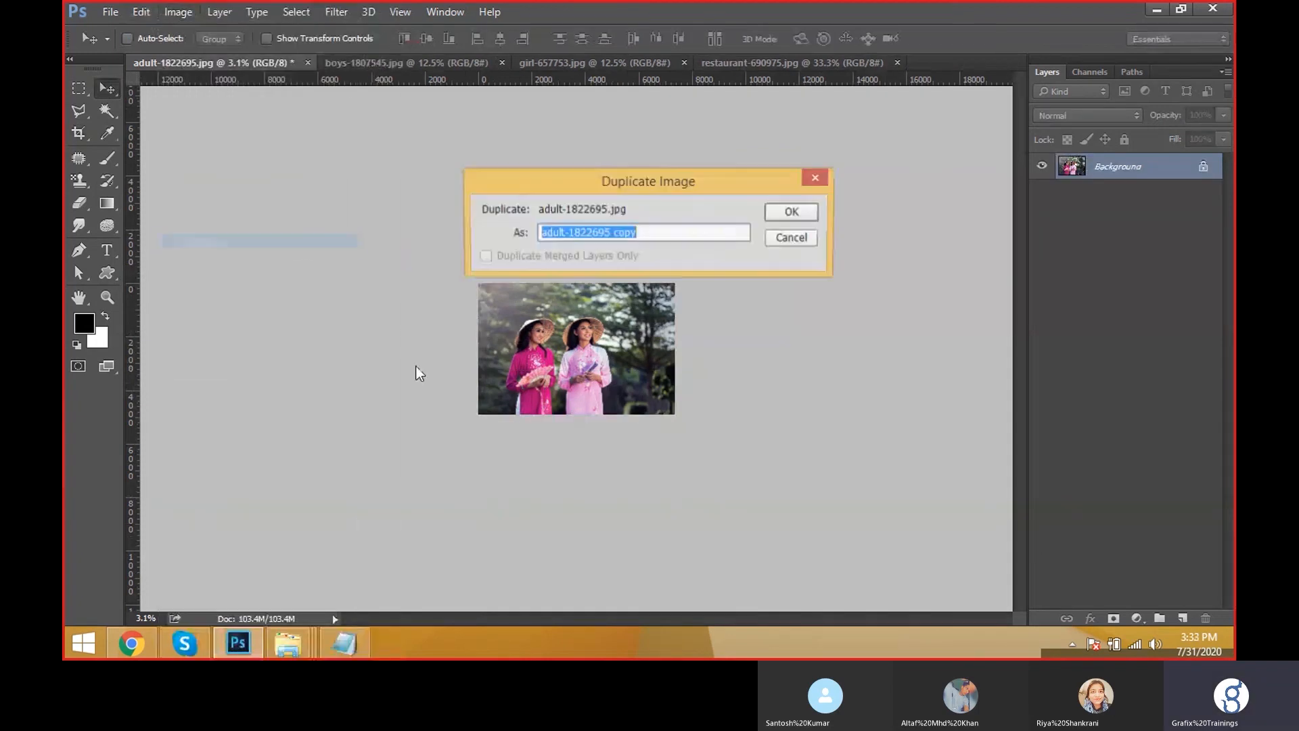
pyautogui.press('Return')
# Duplicate the trimmed image as a new document named adult-1822695 copy.
pyautogui.hotkey('ctrl', '+')
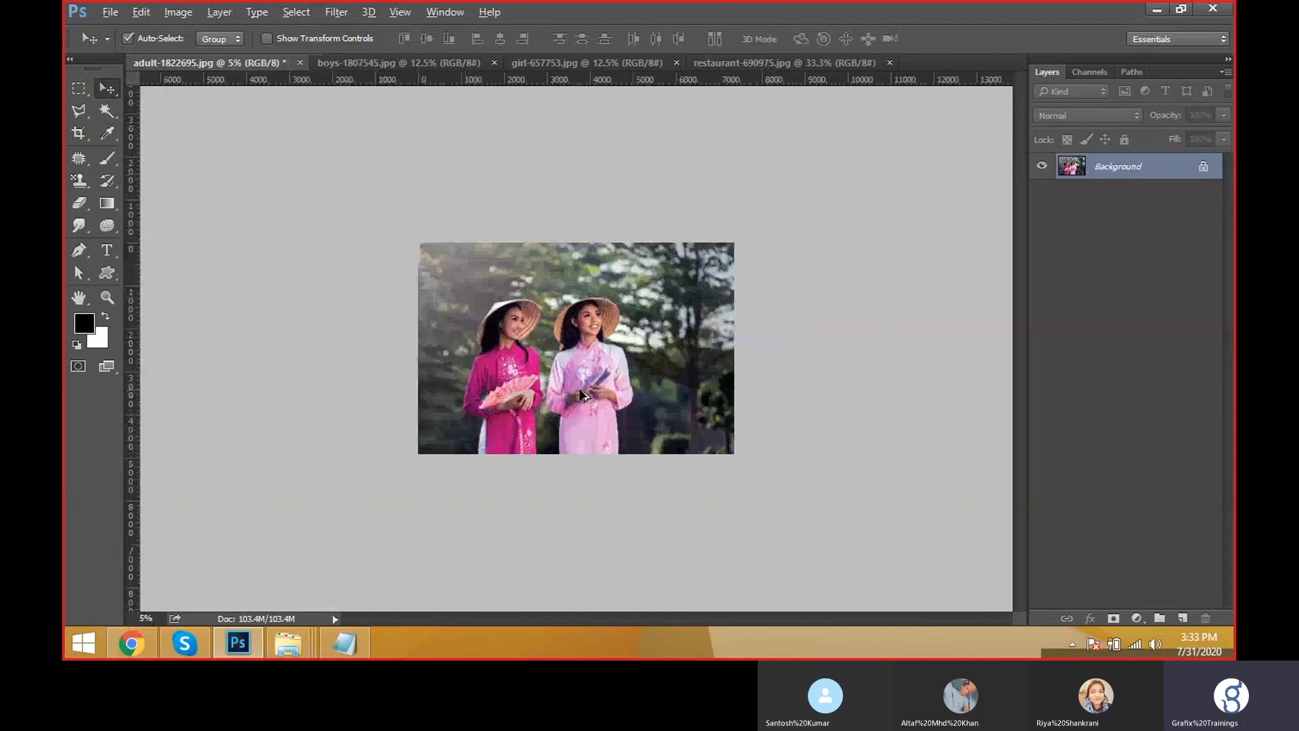
pyautogui.hotkey('ctrl', '+')
pyautogui.hotkey('ctrl', '+')
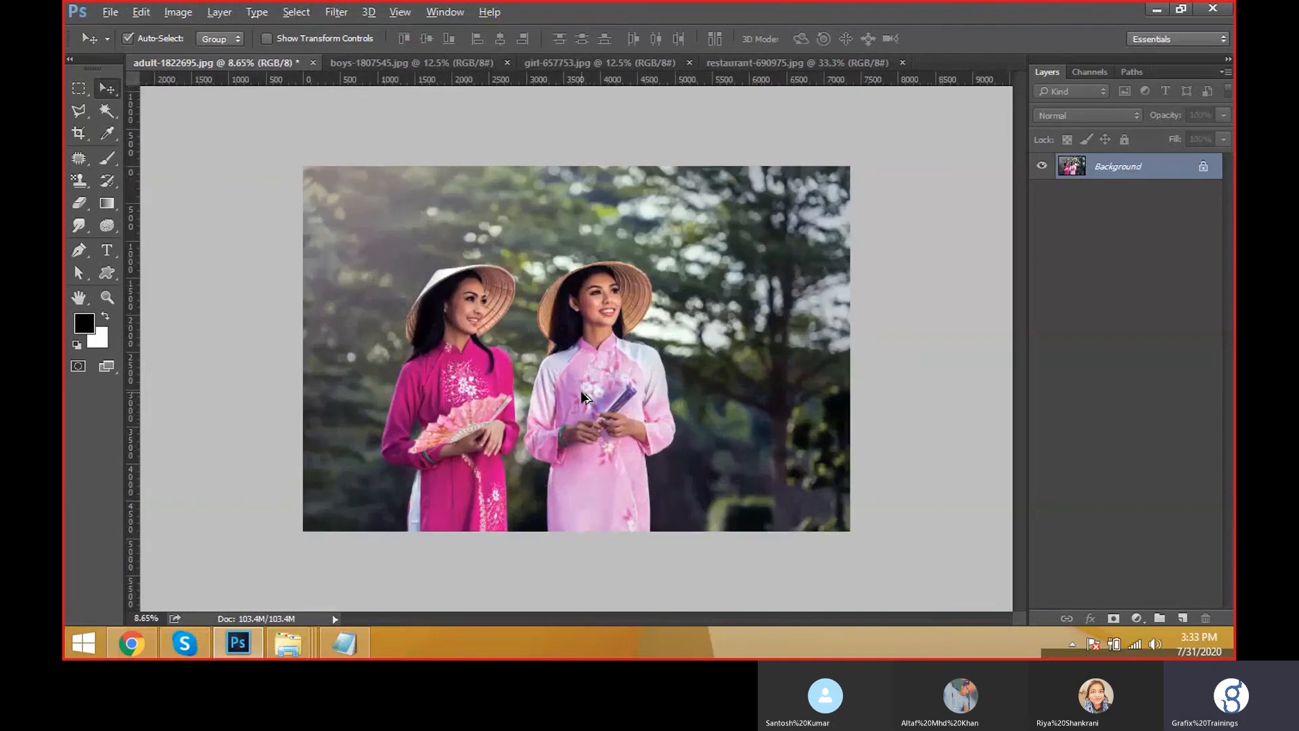
pyautogui.click(178, 11)
pyautogui.click(194, 241)
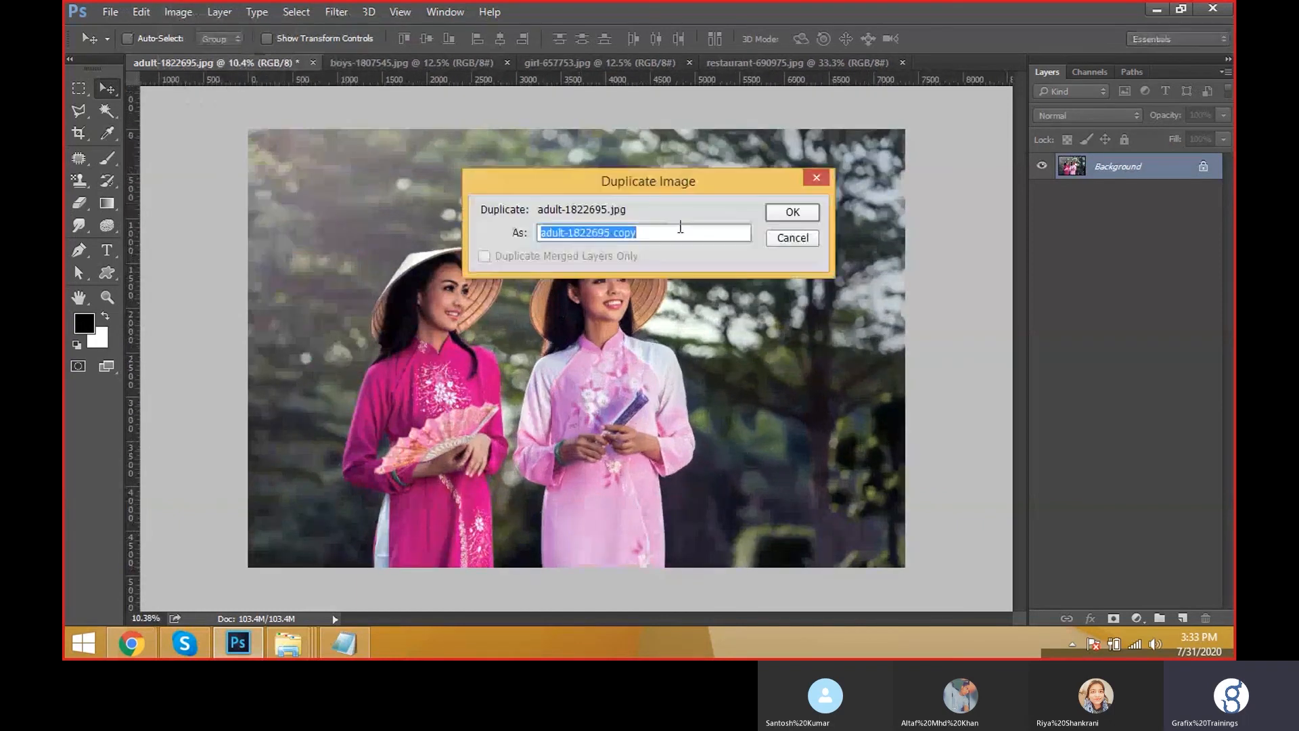
pyautogui.click(770, 217)
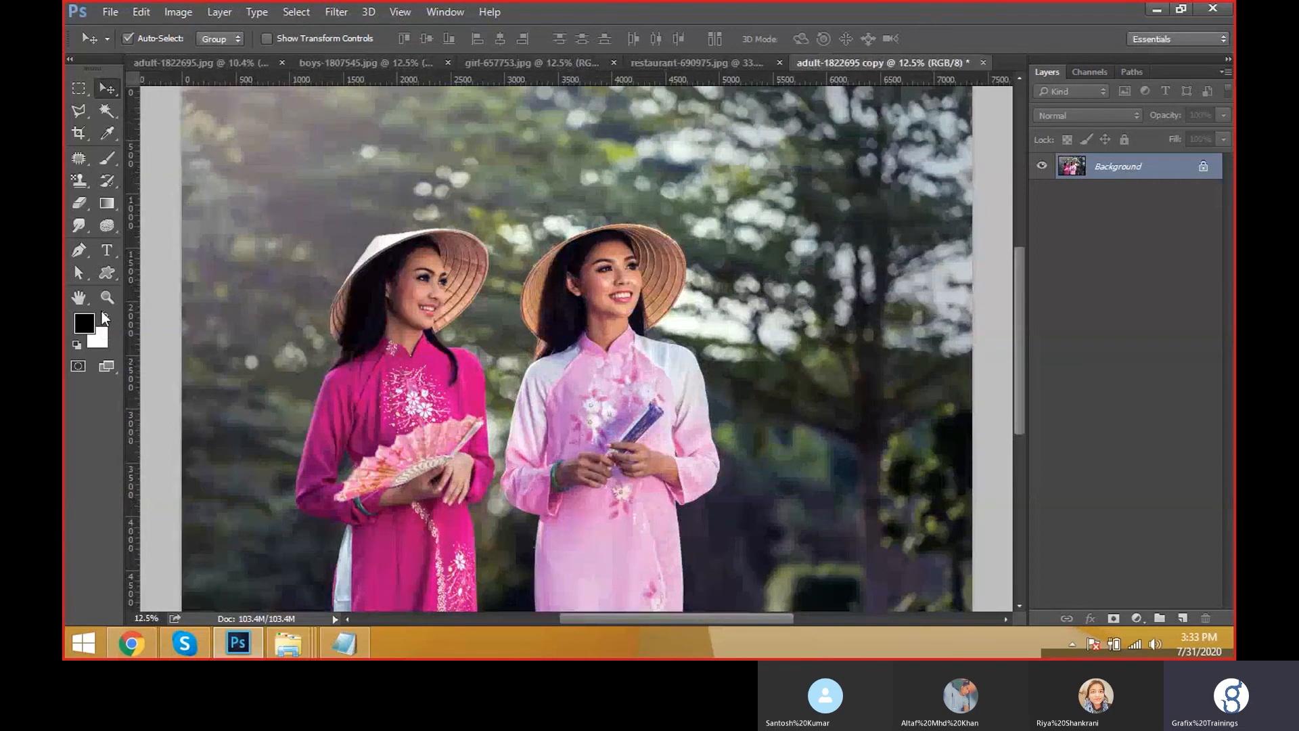
# Close adult-1822695 copy without saving, and duplicate adult-1822695.jpg as a document named Image Duplicate 2020.
pyautogui.hotkey('ctrl', 'w')
pyautogui.press('n')
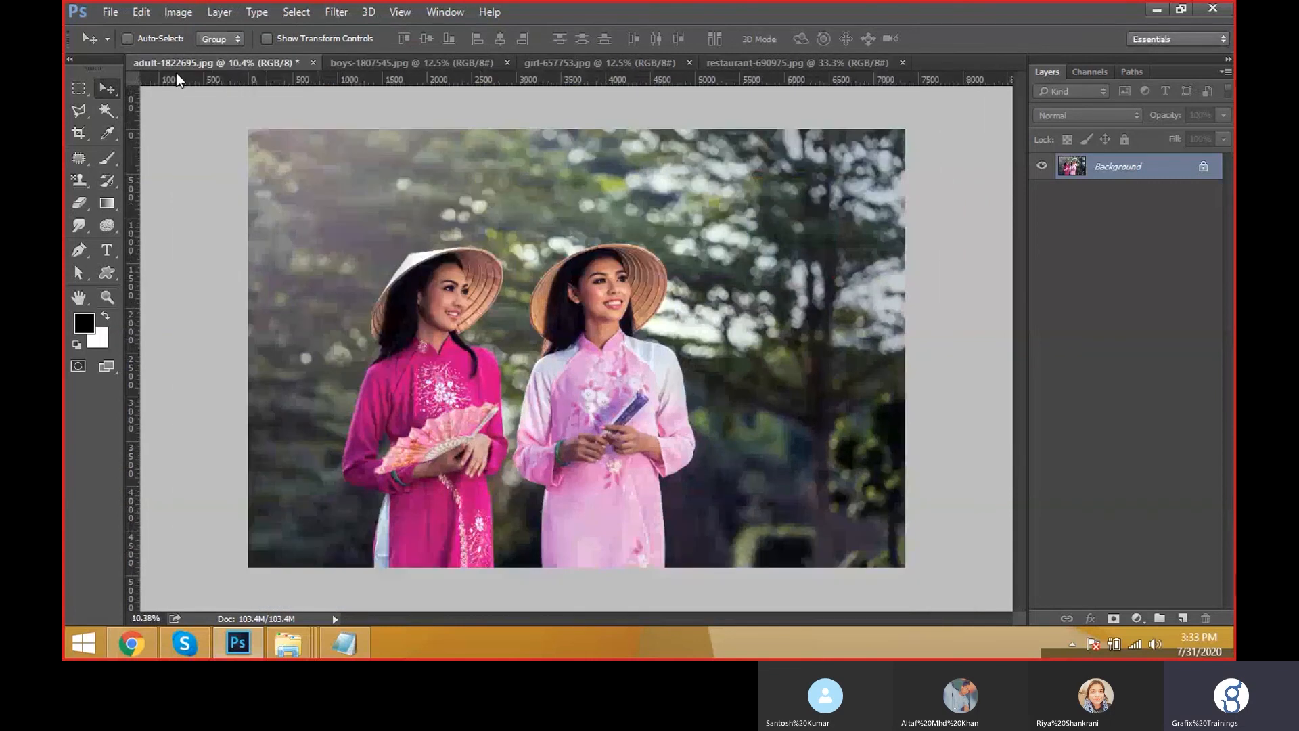
pyautogui.click(169, 19)
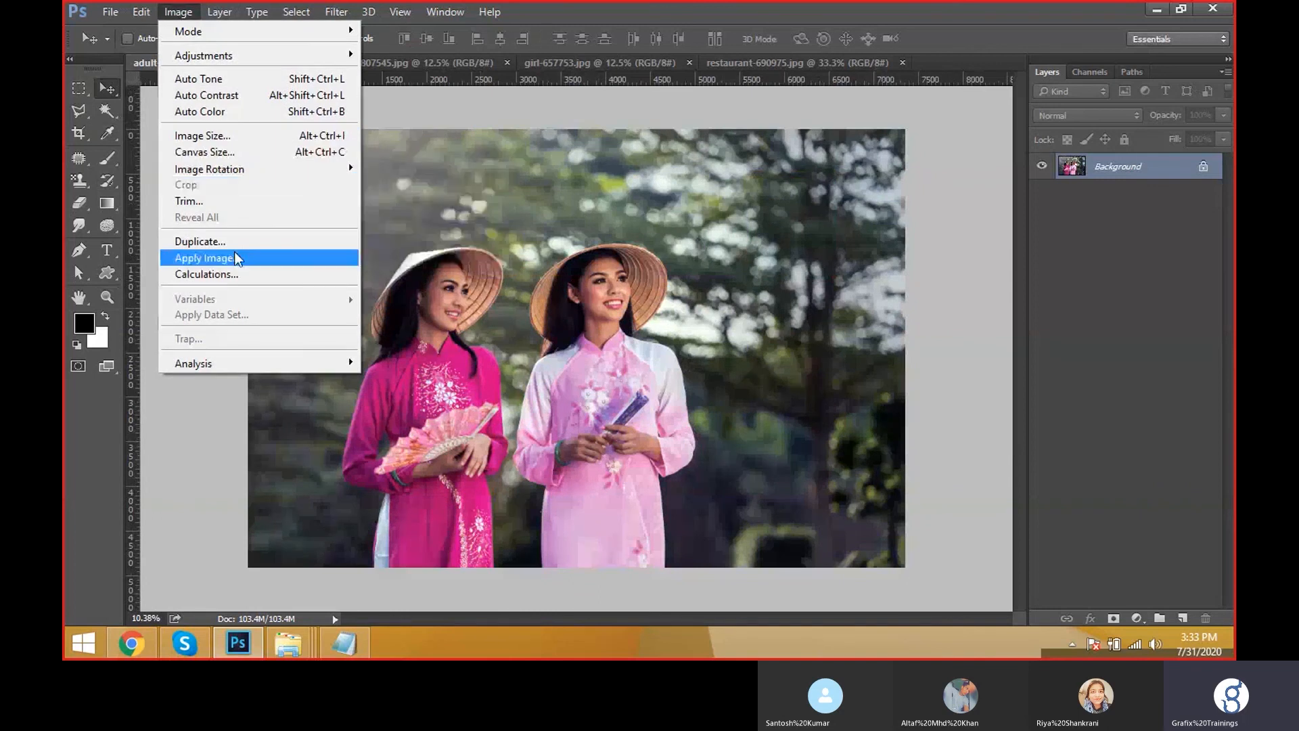
pyautogui.click(200, 242)
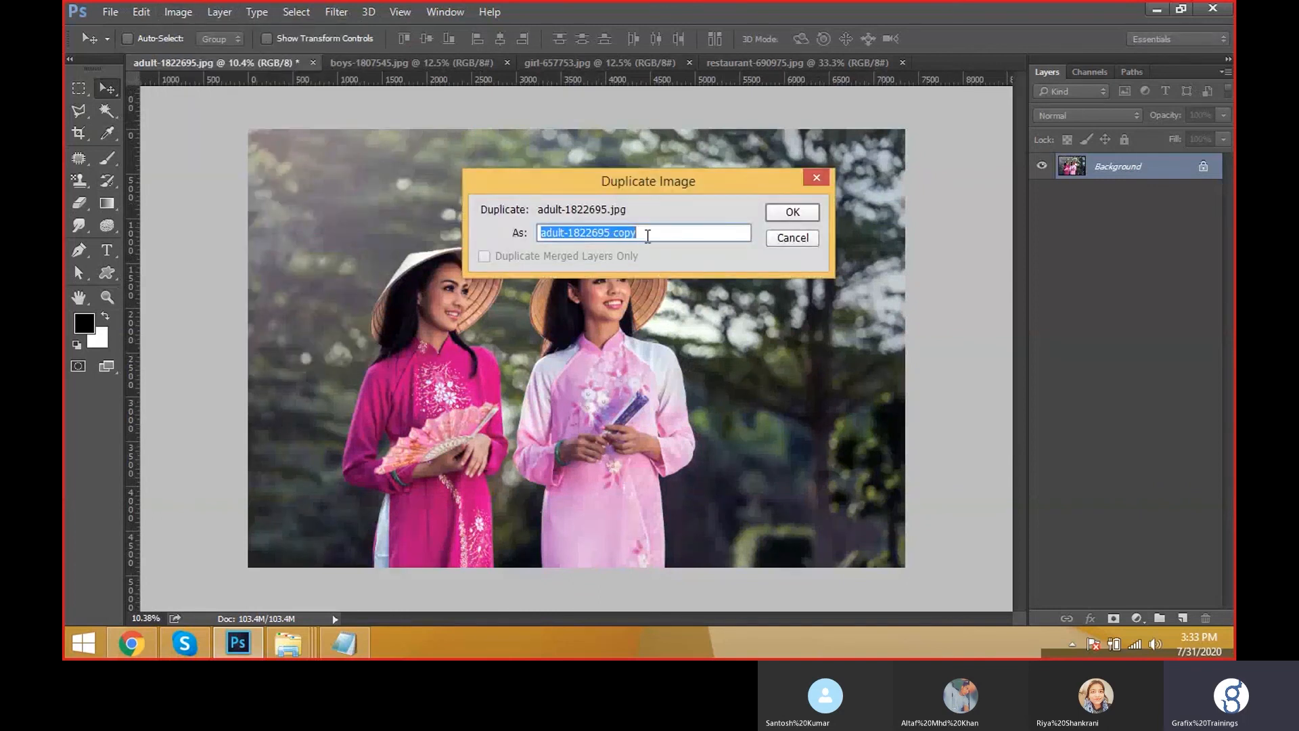
pyautogui.moveTo(647, 235); pyautogui.dragTo(441, 202)
pyautogui.write('dip')
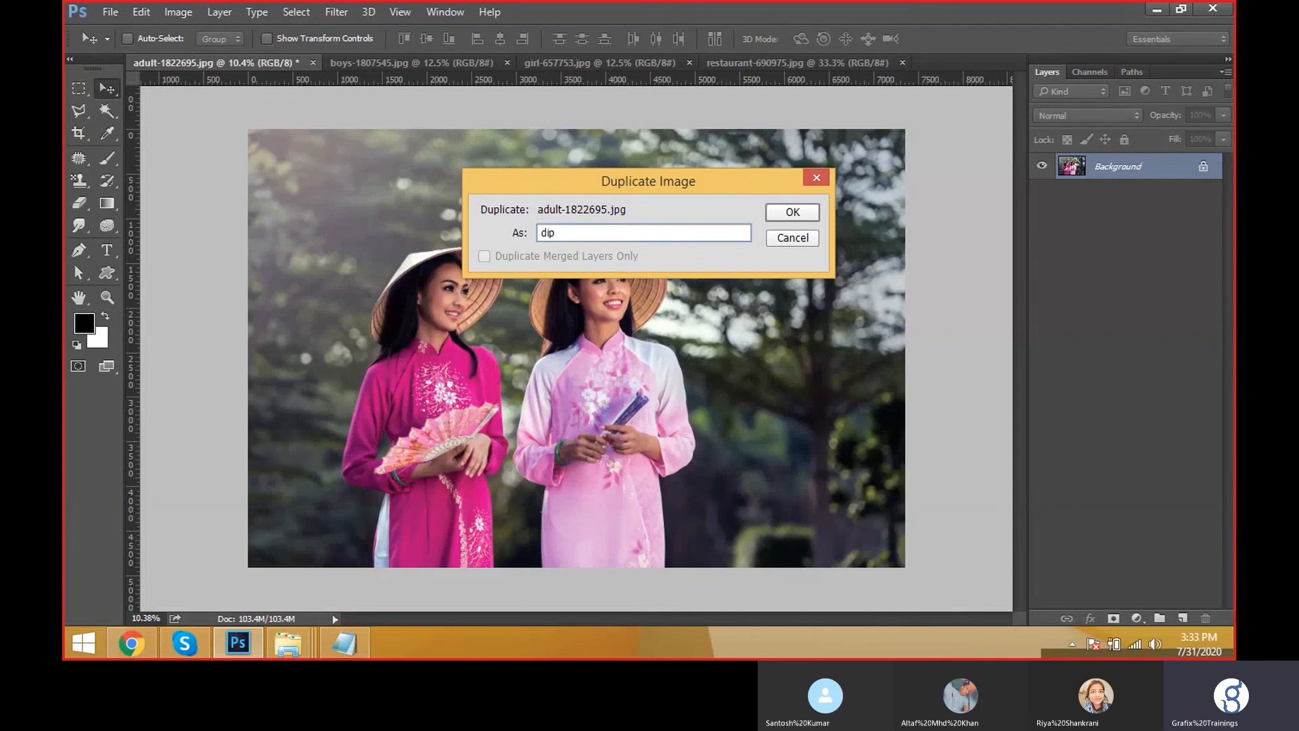
pyautogui.hotkey('ctrl', 'a')
pyautogui.write('Image Duplic')
pyautogui.press('BackSpace')
pyautogui.press('BackSpace')
pyautogui.press('BackSpace')
pyautogui.write('licate 2020')
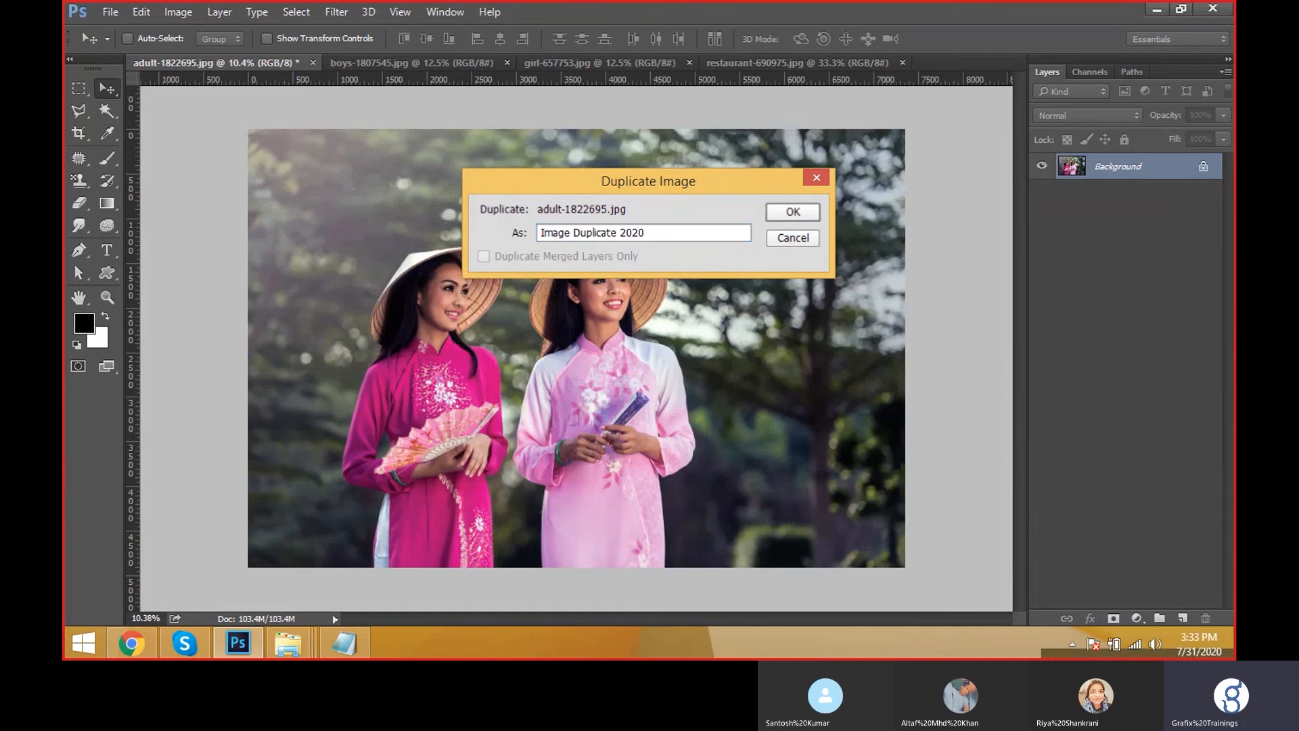
pyautogui.press('Return')
# Compare the original adult-1822695.jpg with the Image Duplicate 2020 document.
pyautogui.click(165, 67)
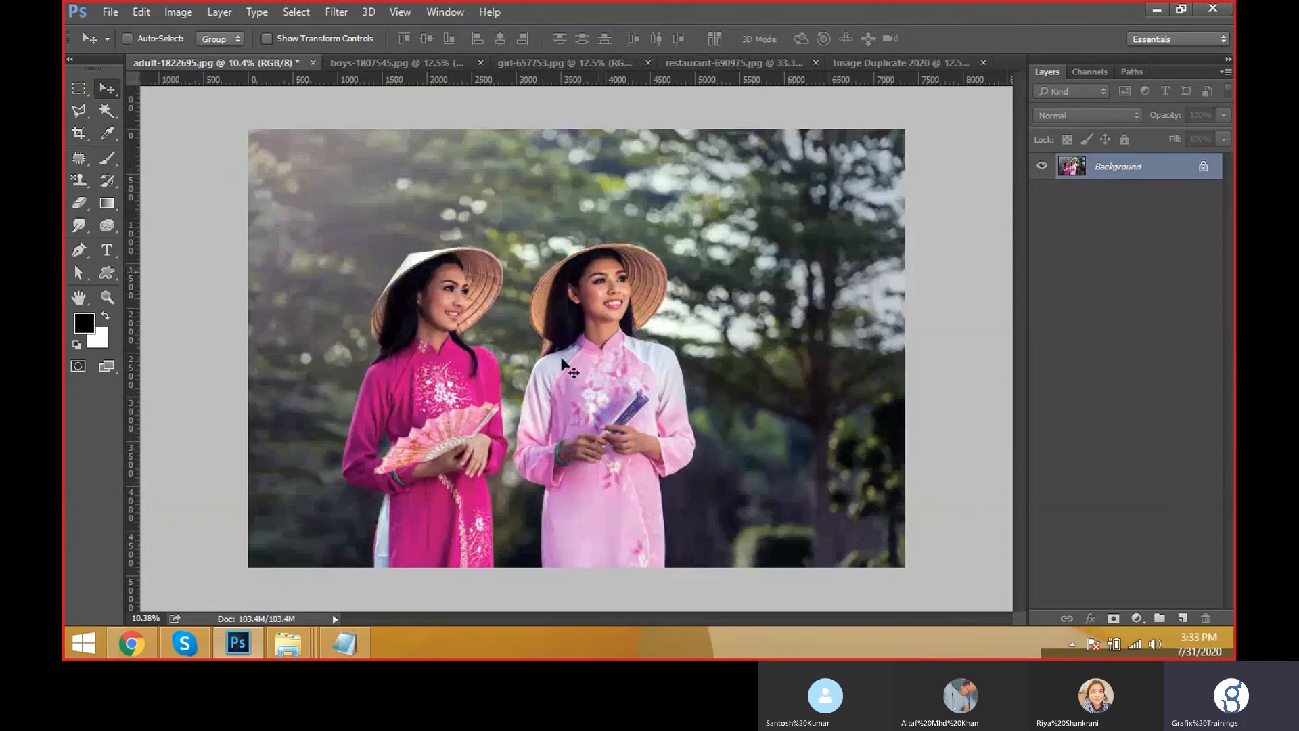
pyautogui.click(897, 69)
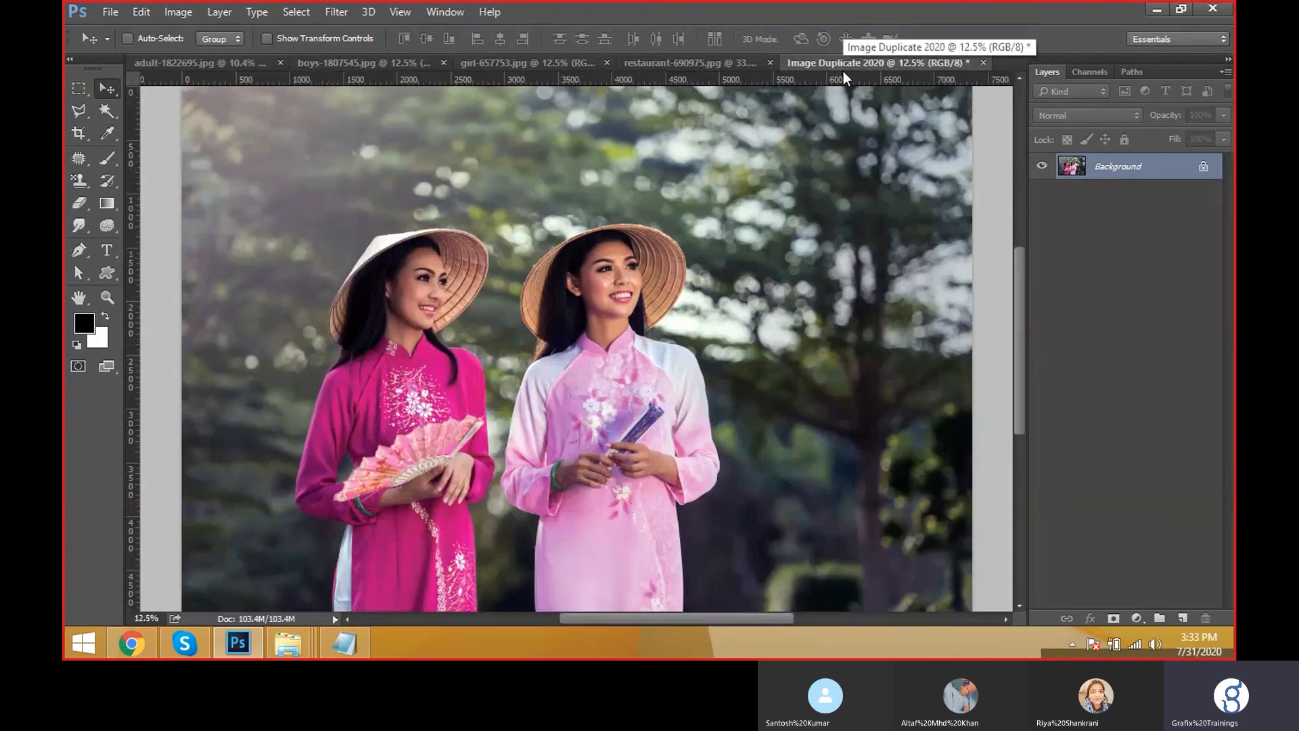
pyautogui.click(180, 13)
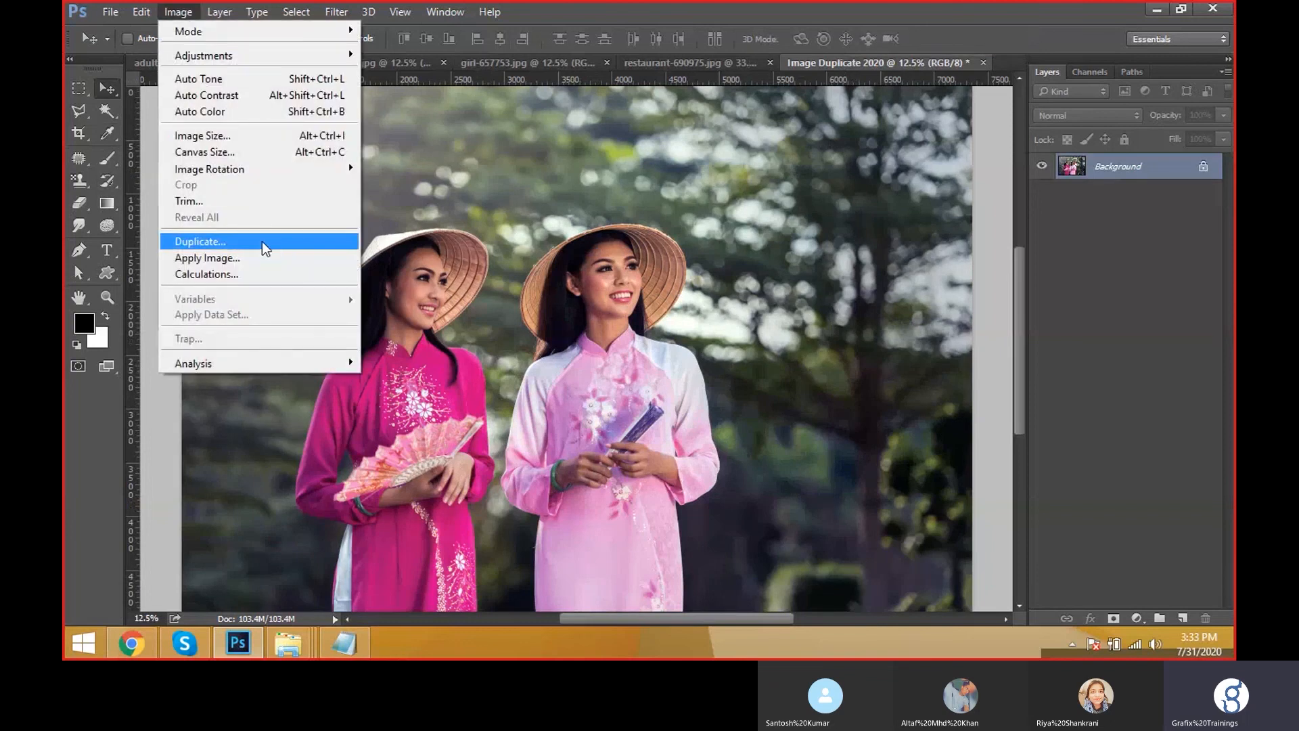
pyautogui.click(708, 14)
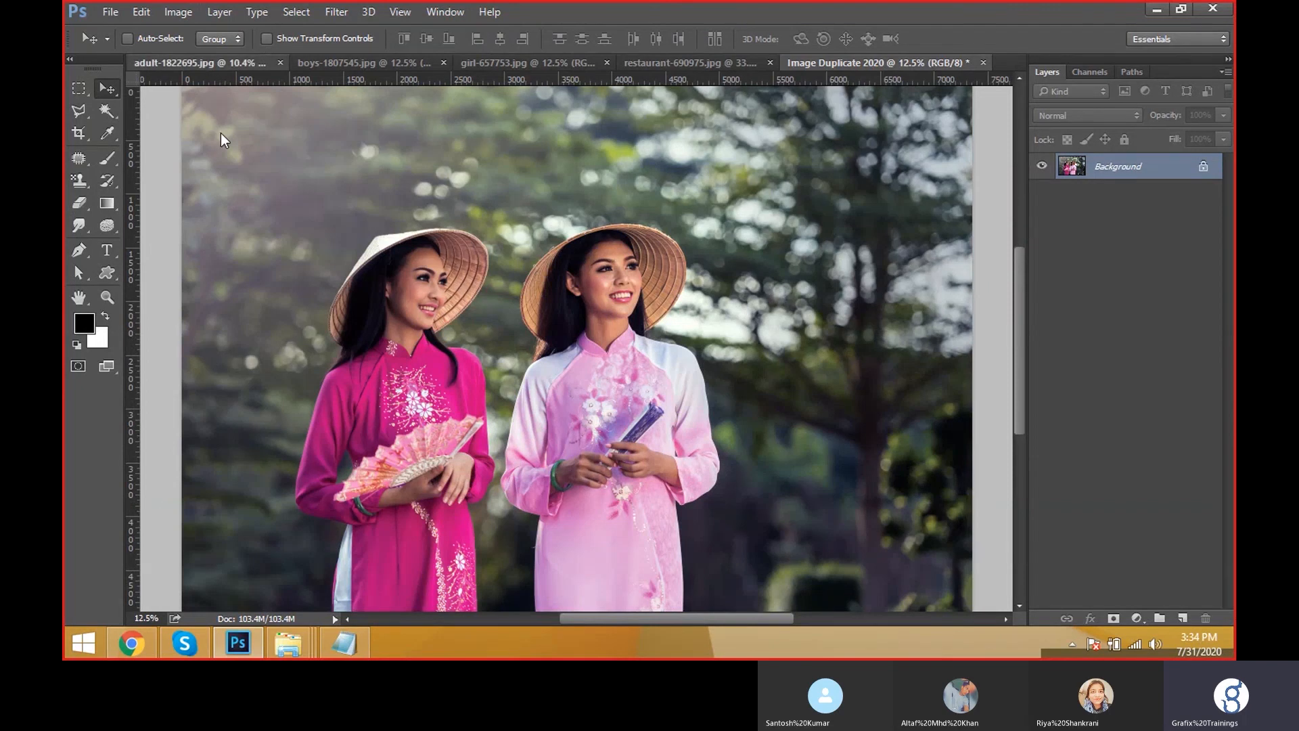
pyautogui.hotkey('ctrl', 'Tab')
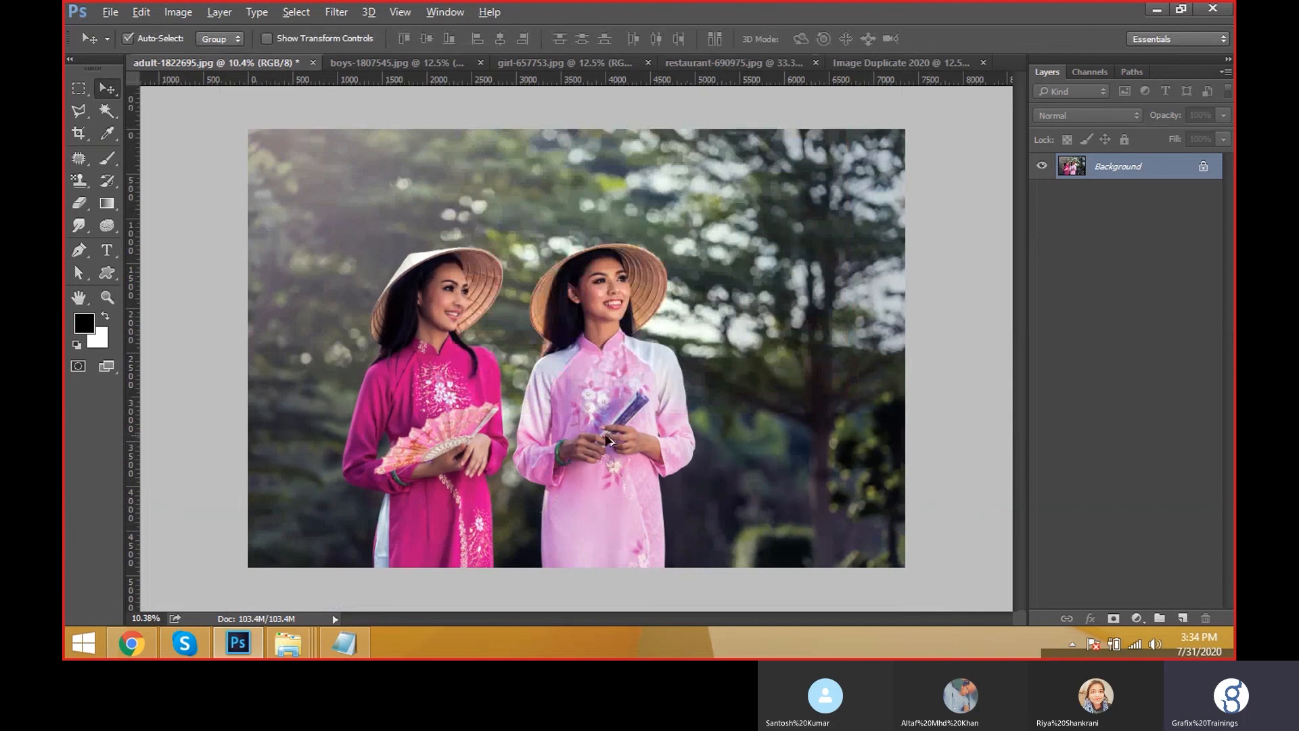
# Review the original photo's width, height and resolution in Image Size, and highlight the matching shortcut note in the Psd-Keys Notepad file.
pyautogui.hotkey('ctrl', 'alt', 'i')
pyautogui.hotkey('alt', 'Tab')
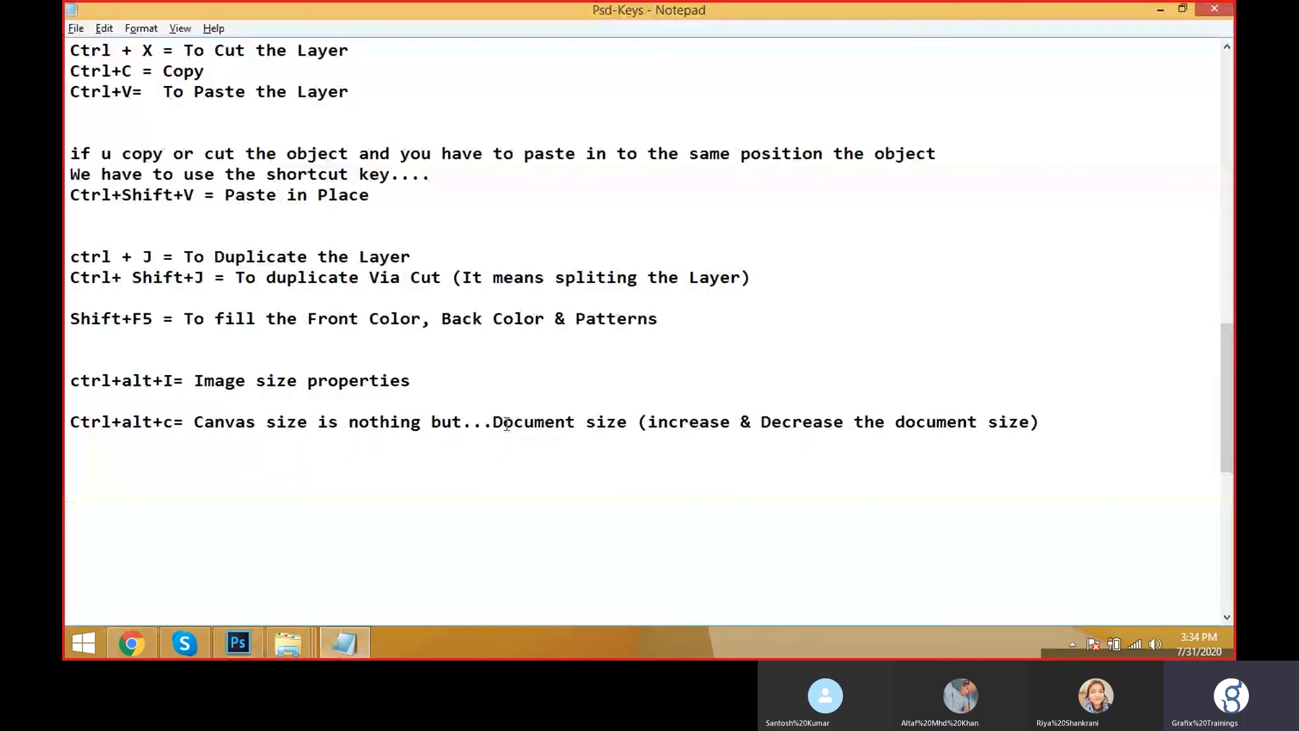
pyautogui.moveTo(410, 380); pyautogui.dragTo(125, 354)
pyautogui.hotkey('alt', 'Tab')
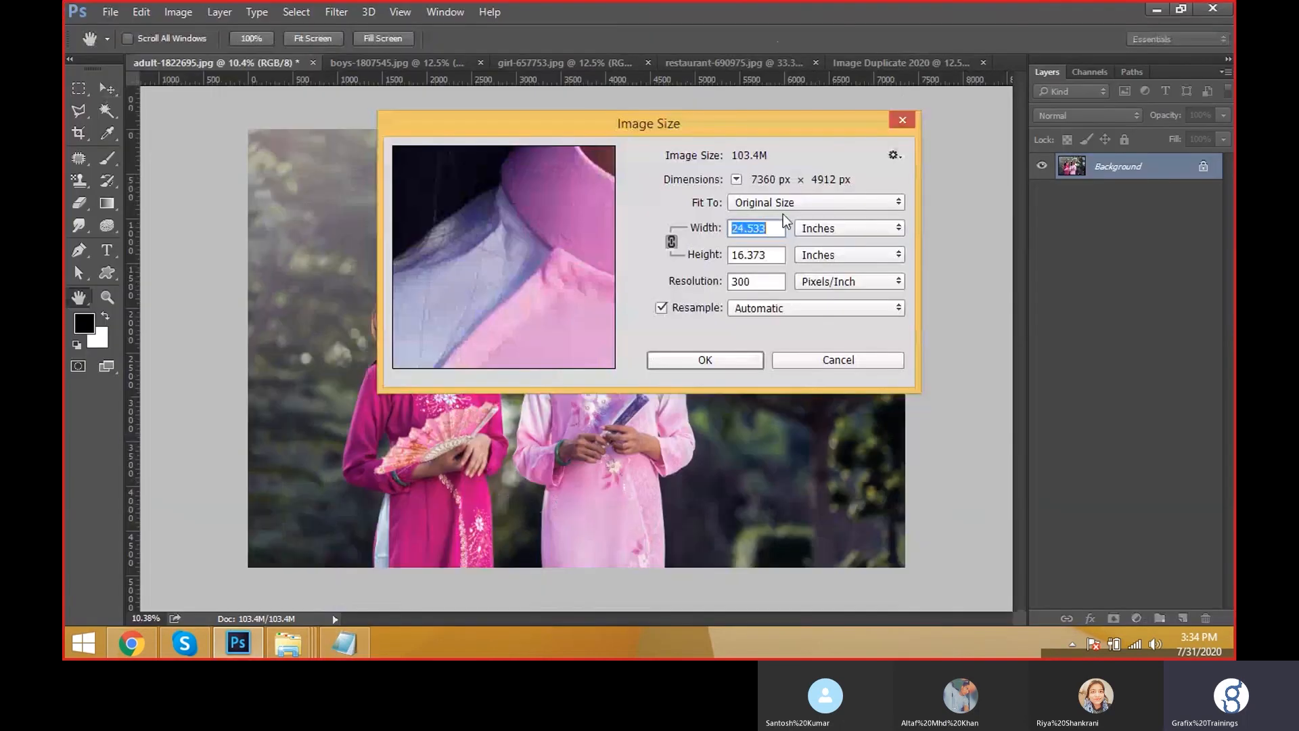
pyautogui.moveTo(761, 257); pyautogui.dragTo(731, 259)
pyautogui.click(754, 281)
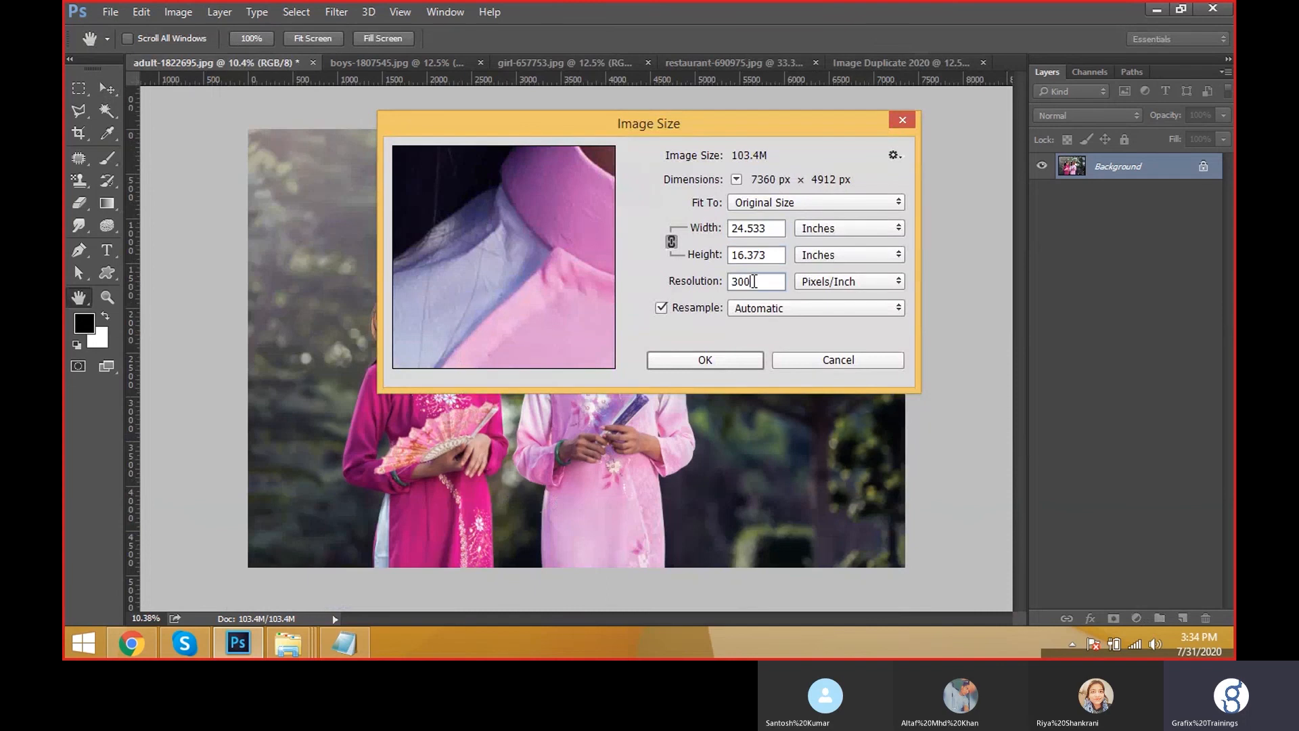
pyautogui.click(836, 360)
# Review the width, height and resolution of Image Duplicate 2020 in Image Size, leaving the values as they are.
pyautogui.click(925, 61)
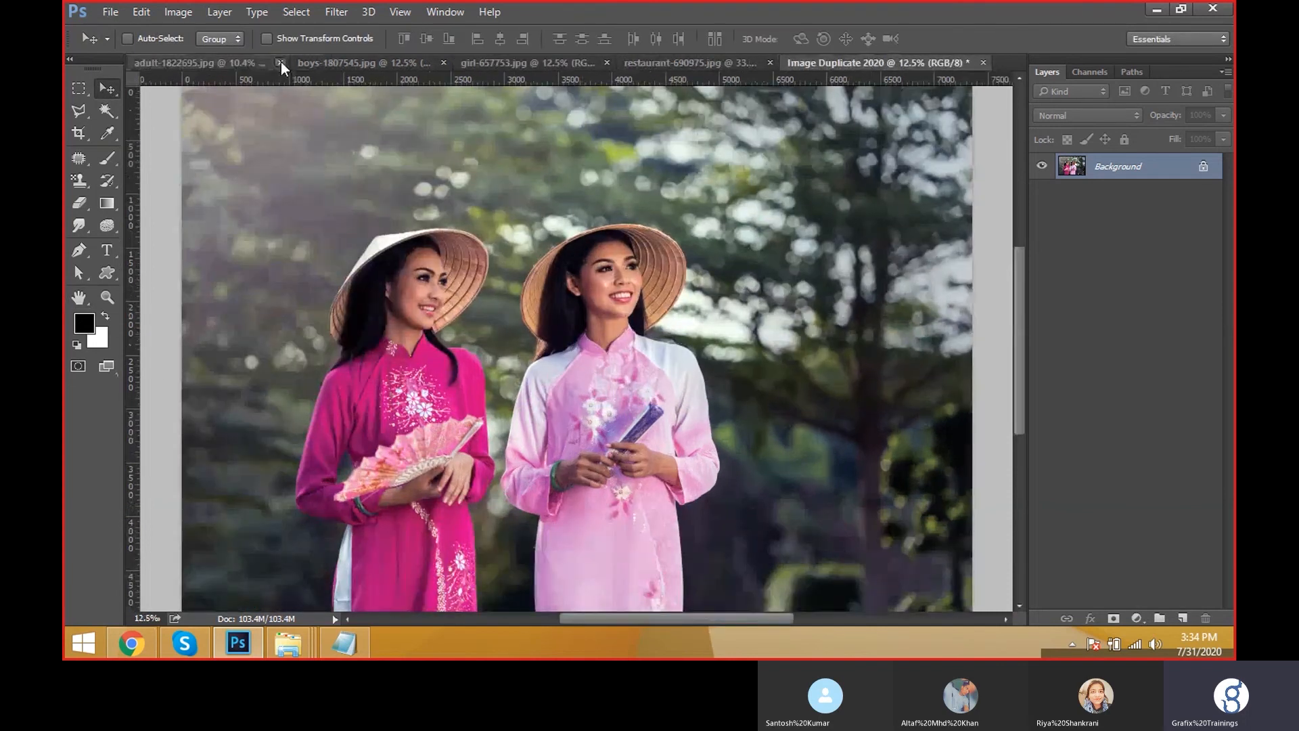
pyautogui.click(188, 10)
pyautogui.click(190, 9)
pyautogui.click(190, 9)
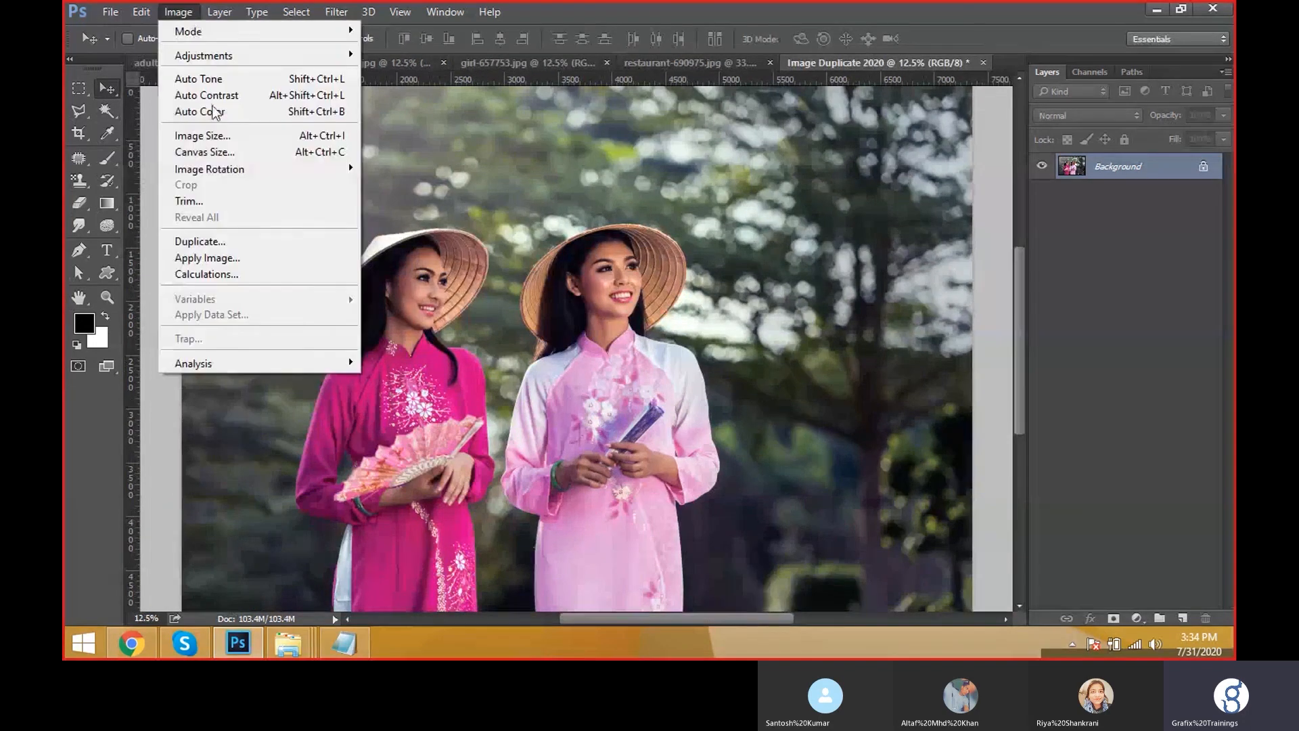
pyautogui.click(251, 135)
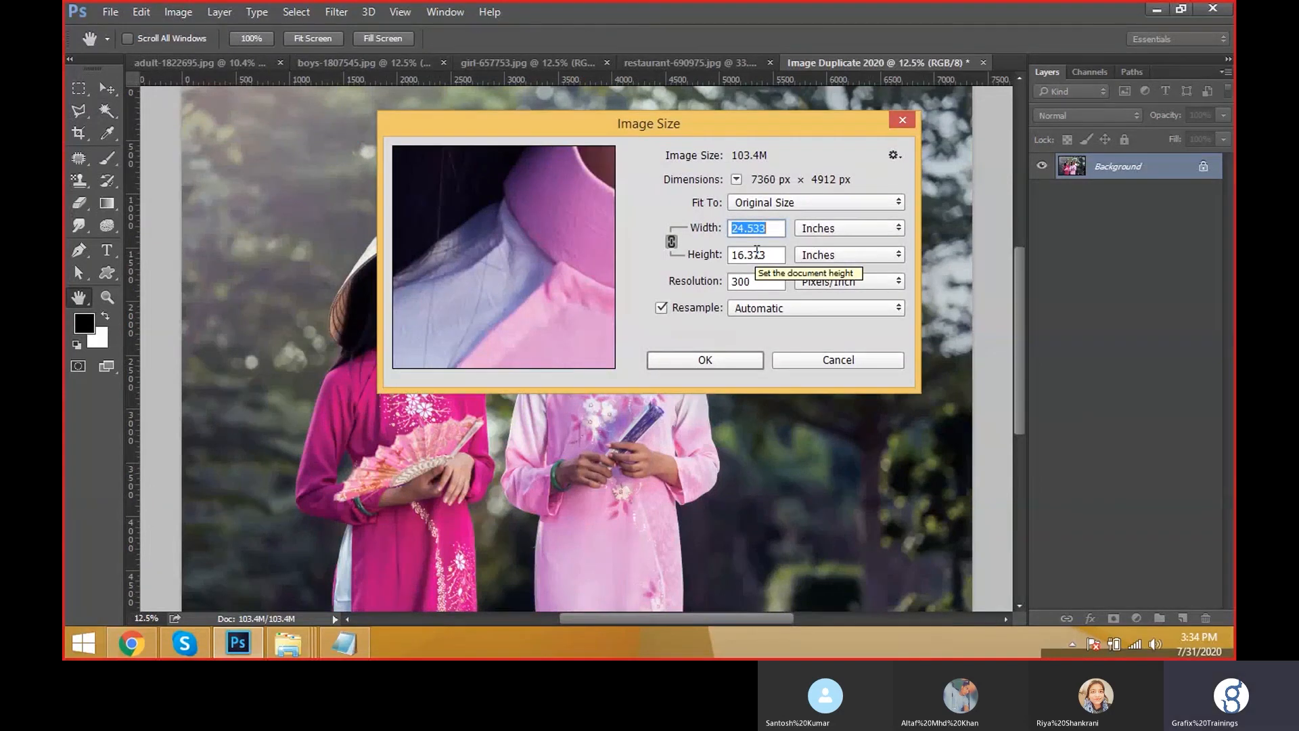
pyautogui.click(756, 253)
pyautogui.click(756, 279)
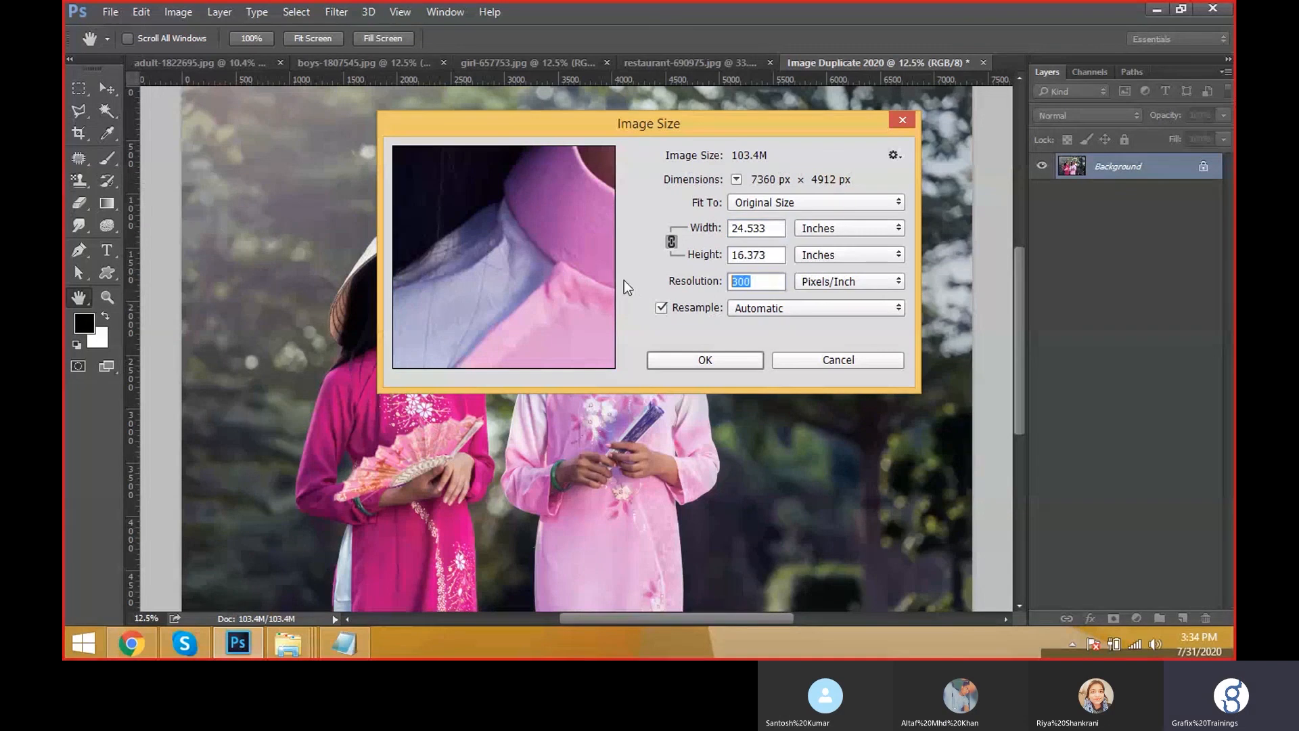
pyautogui.click(852, 362)
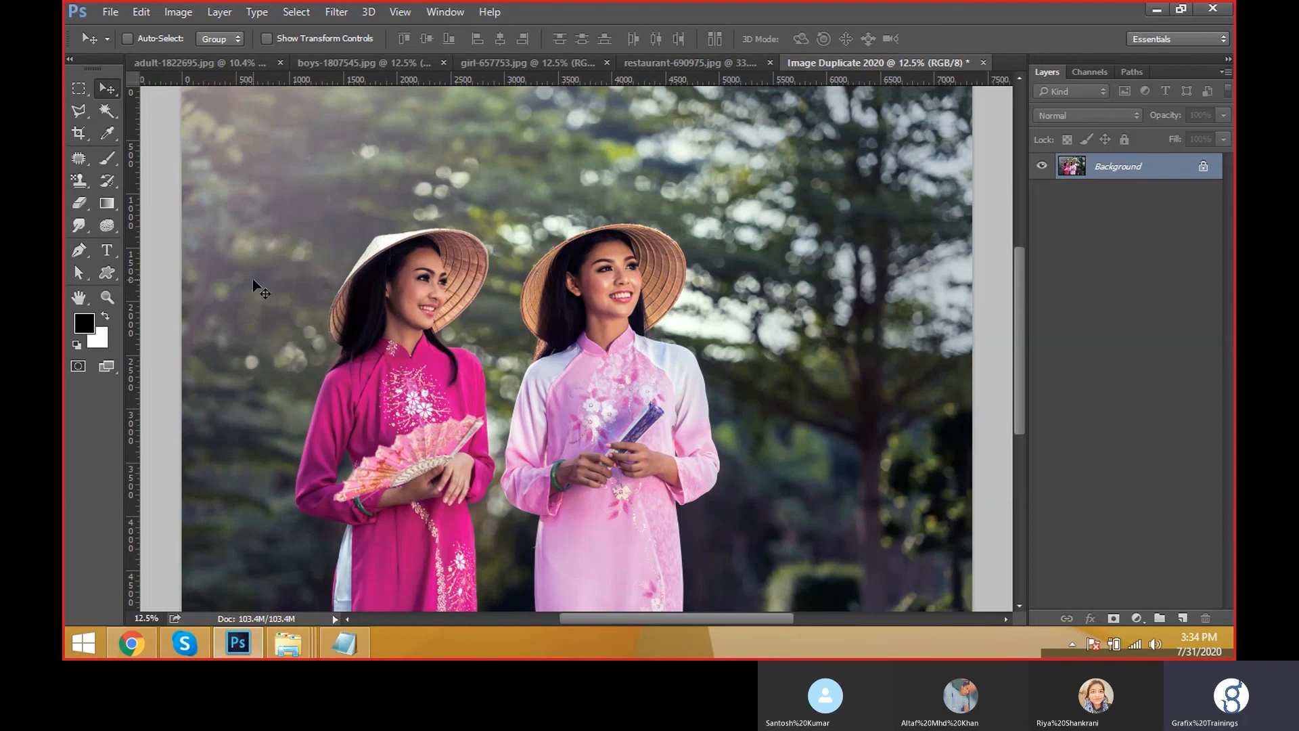
# Look at the original photo once more, and close Image Duplicate 2020 without saving.
pyautogui.click(207, 58)
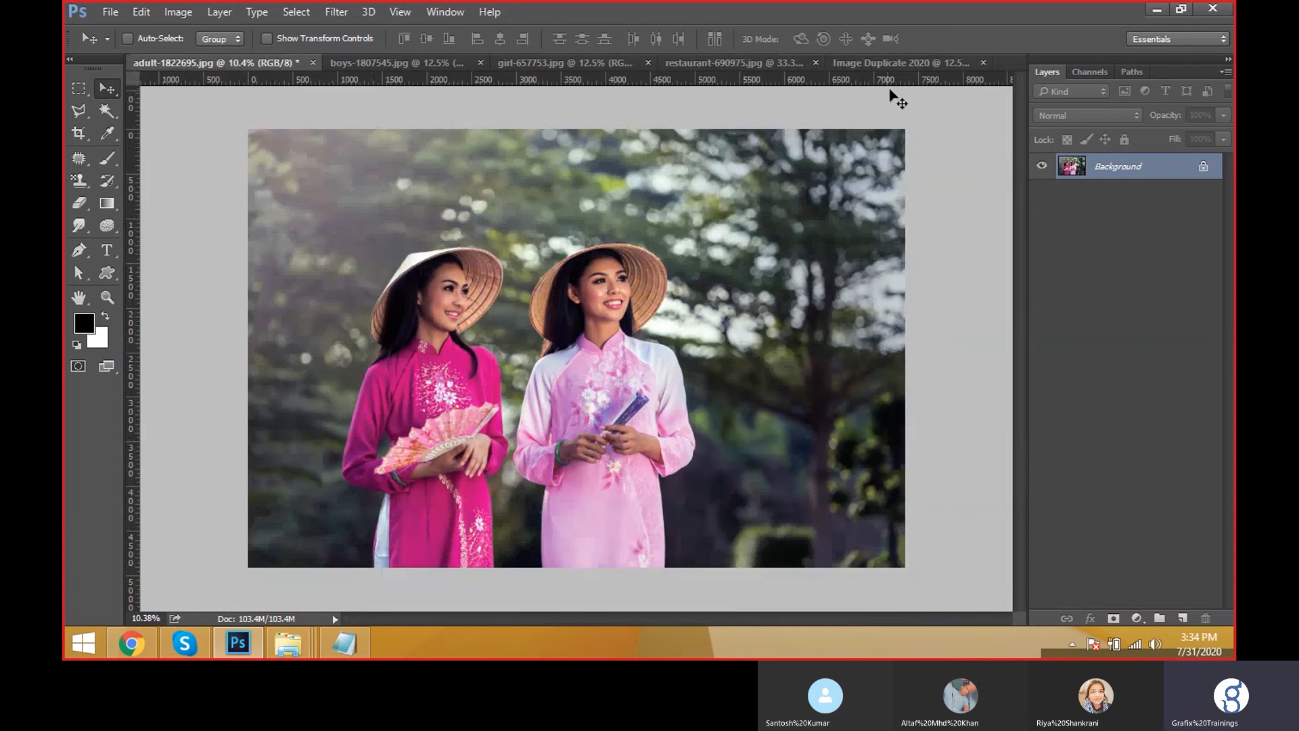
pyautogui.click(888, 67)
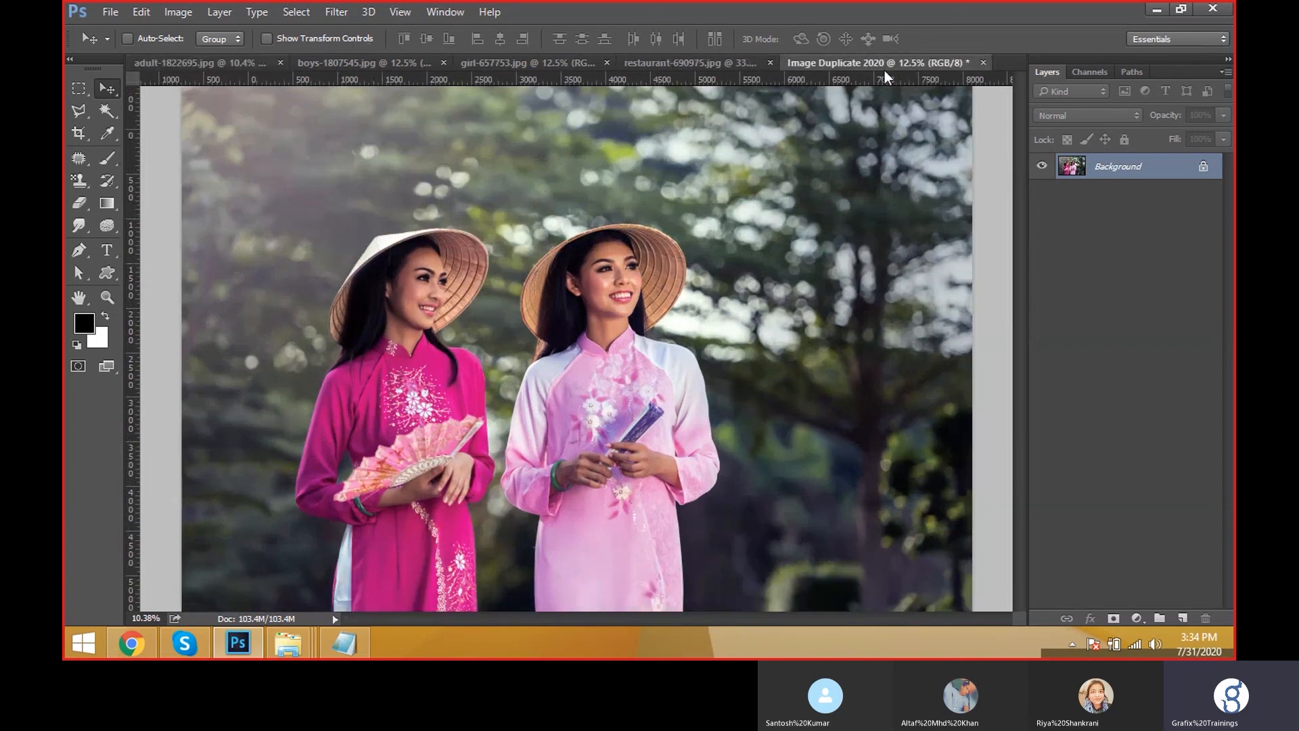
pyautogui.hotkey('ctrl', 'w')
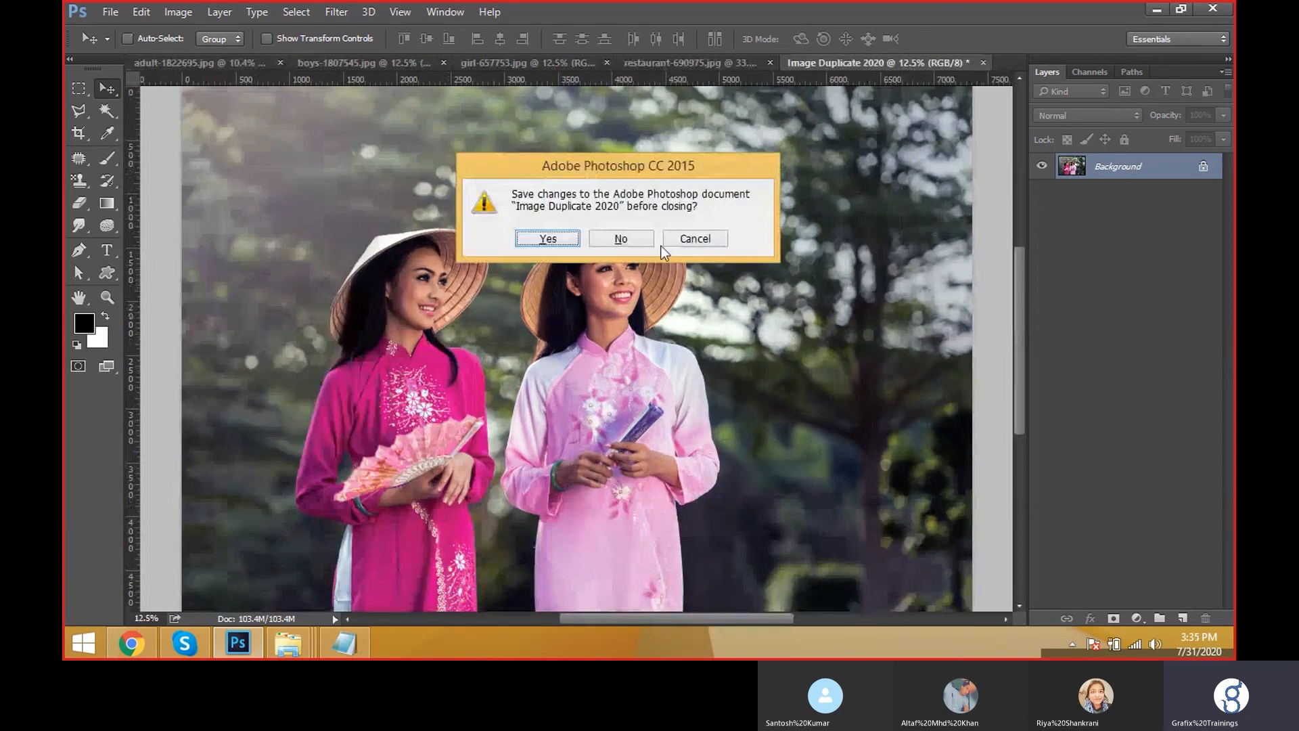
pyautogui.click(635, 238)
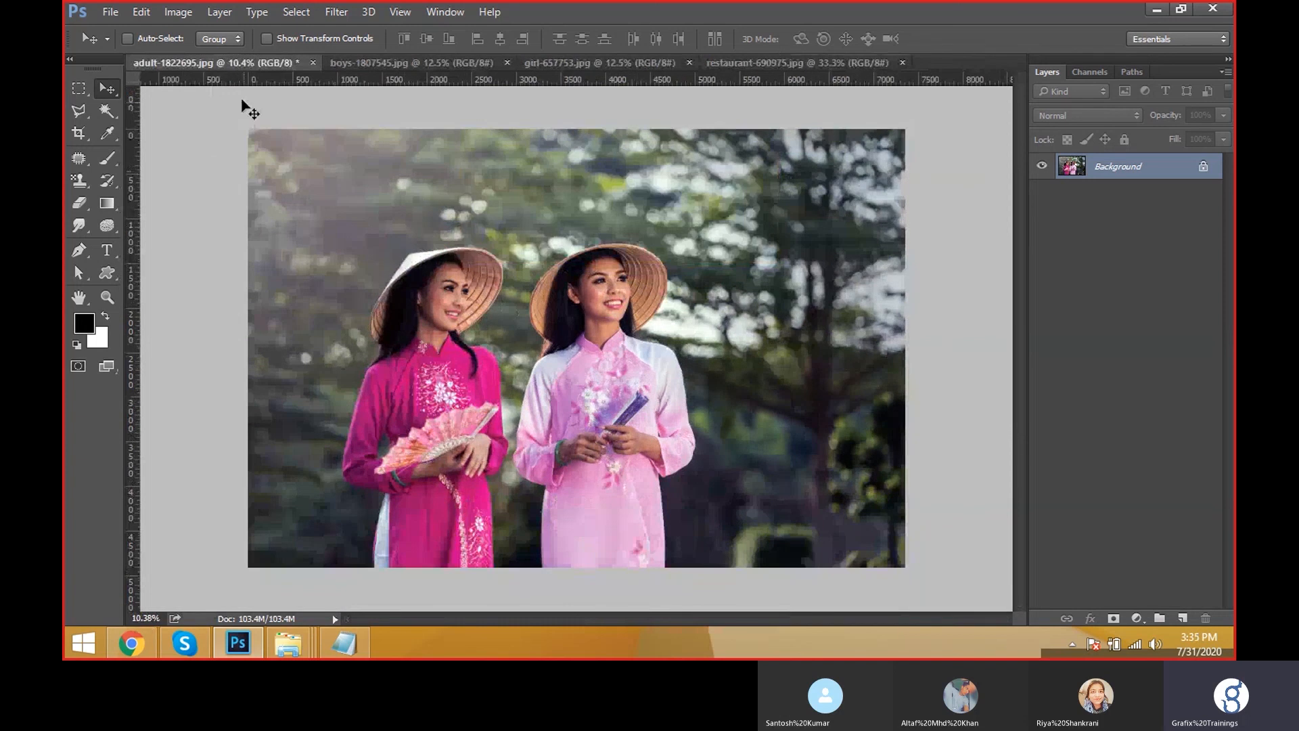
# Duplicate adult-1822695.jpg under the suggested name adult-1822695 copy.
pyautogui.click(193, 11)
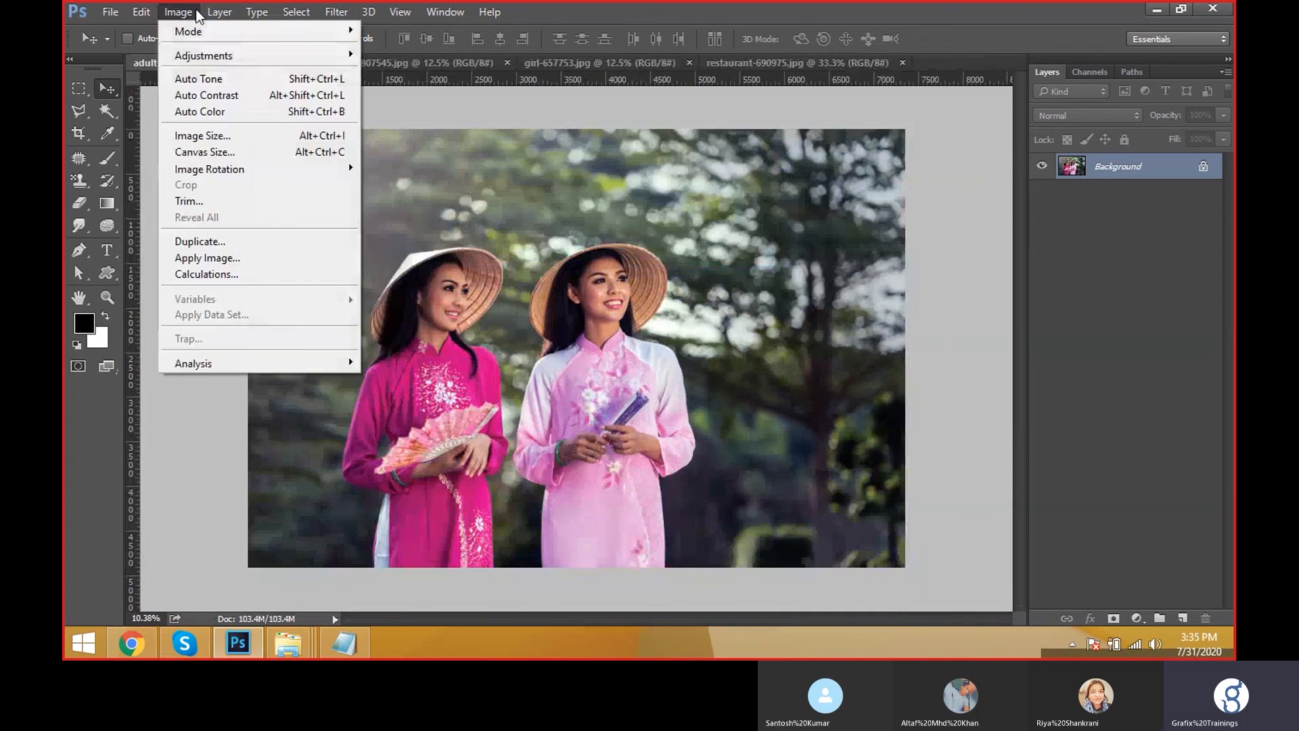
pyautogui.click(270, 241)
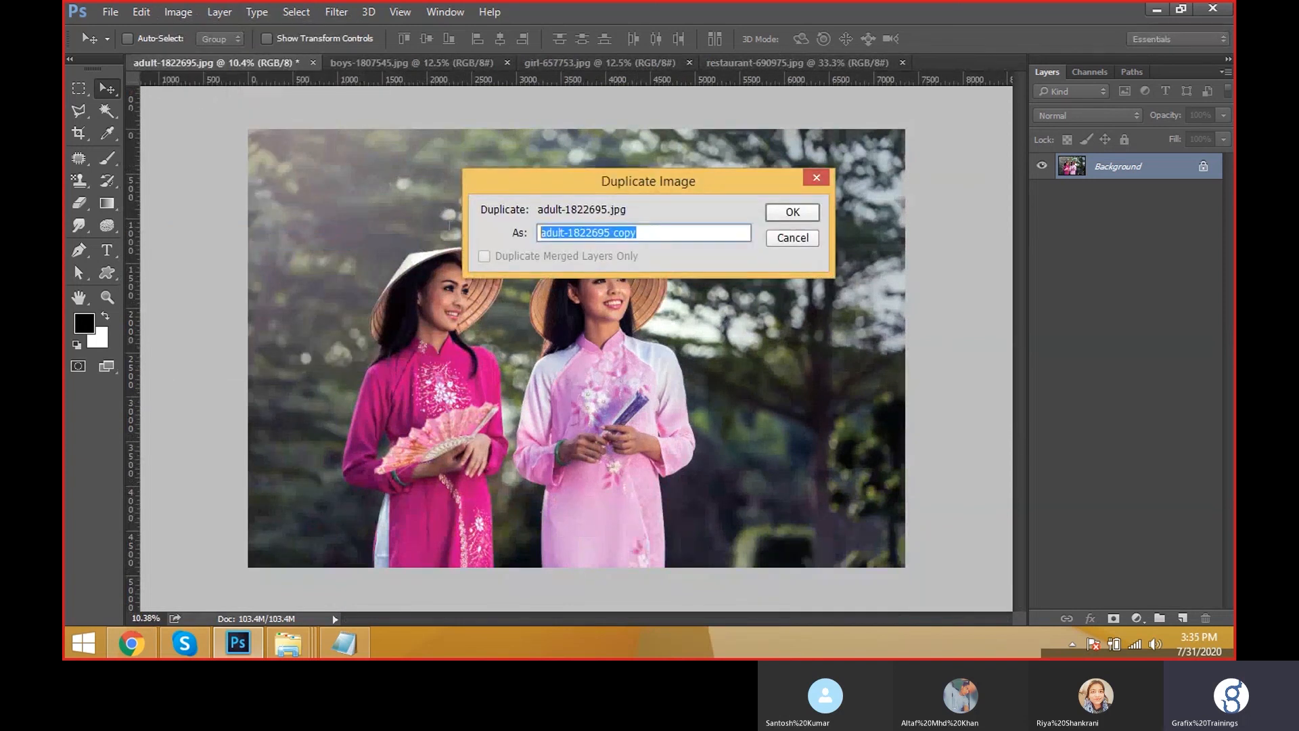
pyautogui.click(782, 212)
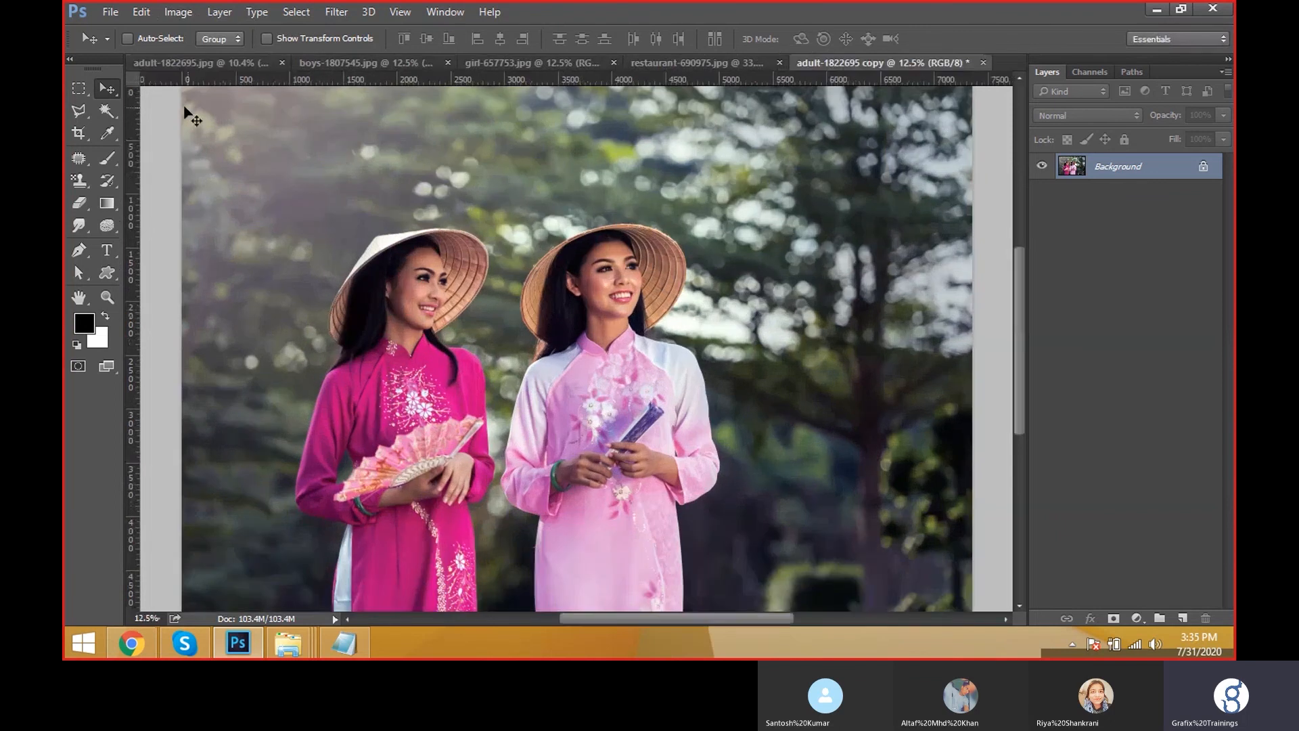
# Close the original adult-1822695.jpg without saving its changes.
pyautogui.click(209, 62)
pyautogui.click(313, 62)
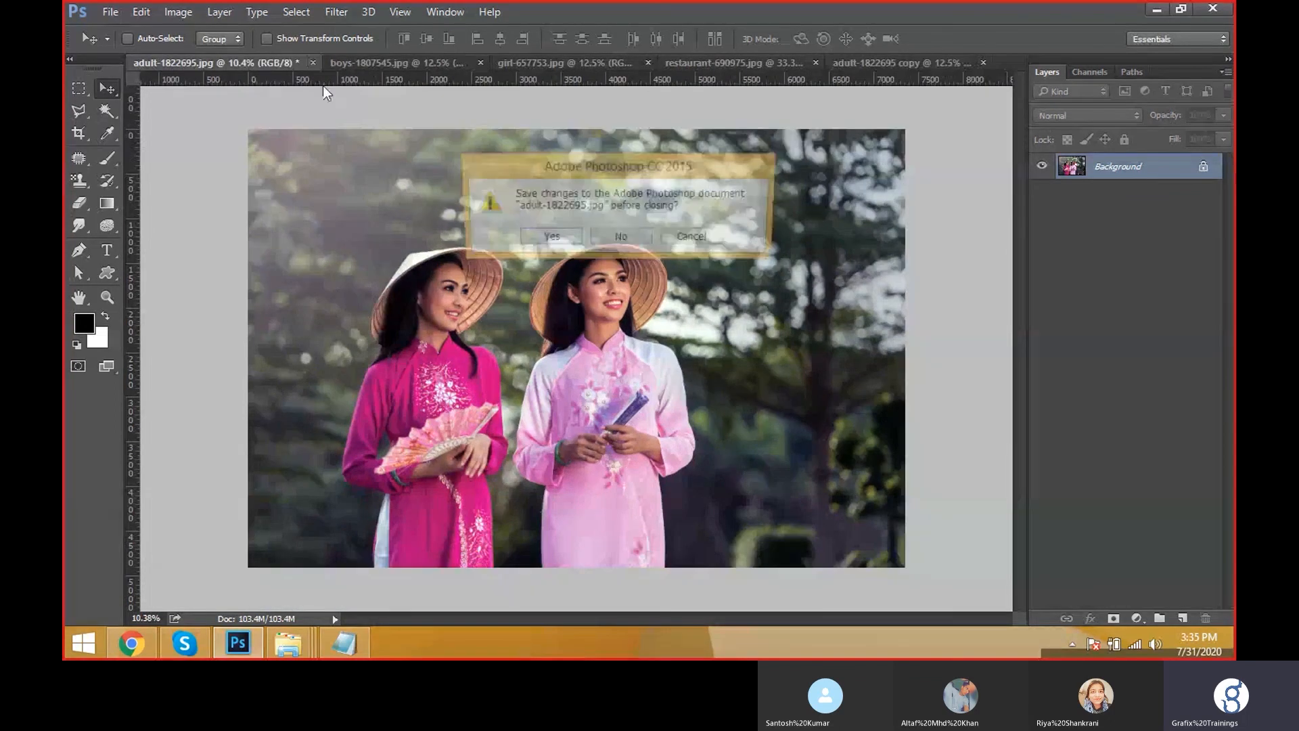
pyautogui.click(621, 237)
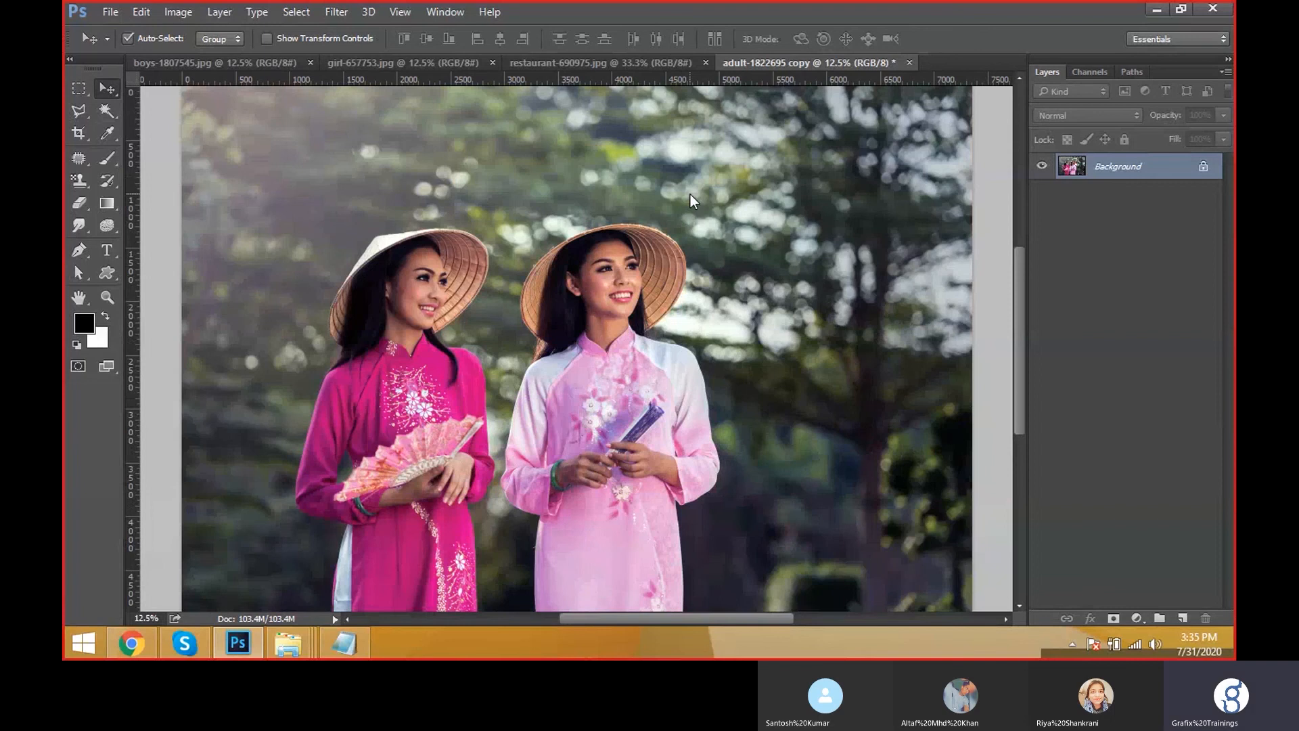
pyautogui.hotkey('ctrl', 'shift', 's')
pyautogui.press('Escape')
pyautogui.click(178, 11)
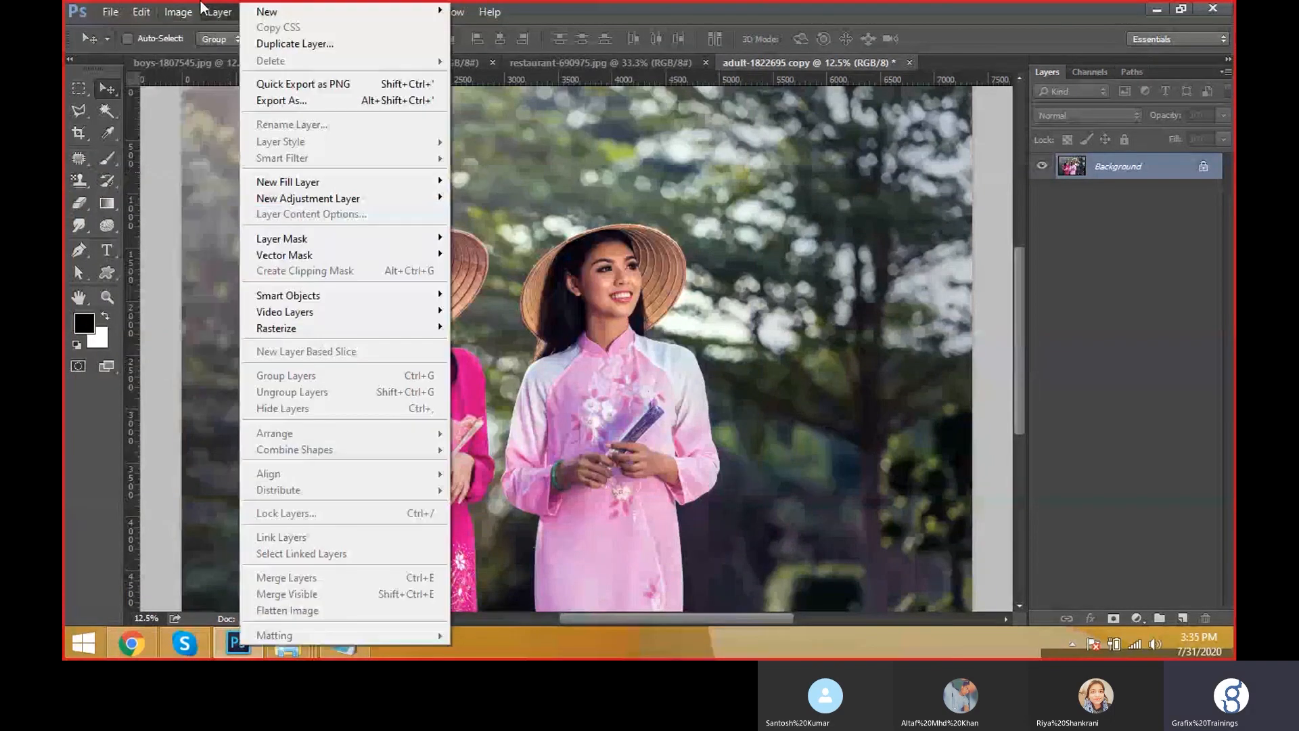
pyautogui.click(249, 249)
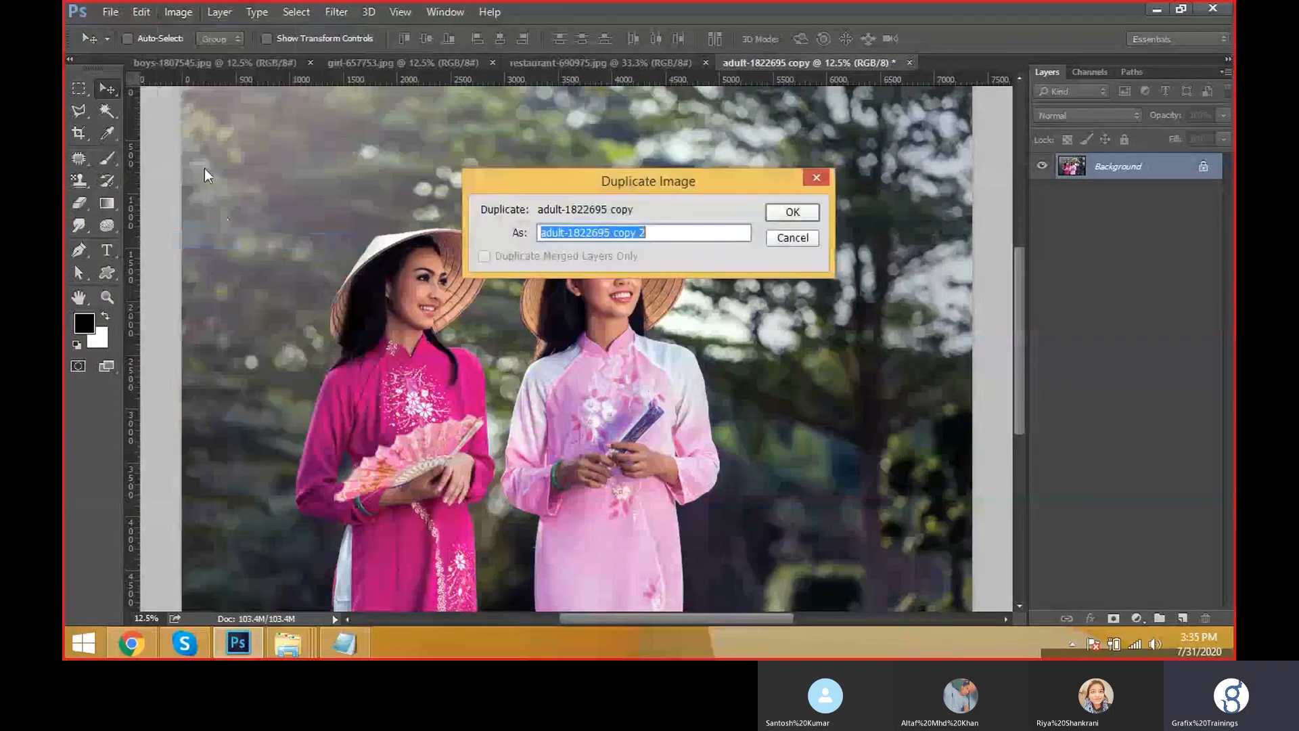
pyautogui.press('Escape')
# Start Apply Image on adult-1822695 copy and move its dialog aside to uncover more of the photo preview.
pyautogui.click(178, 12)
pyautogui.click(203, 258)
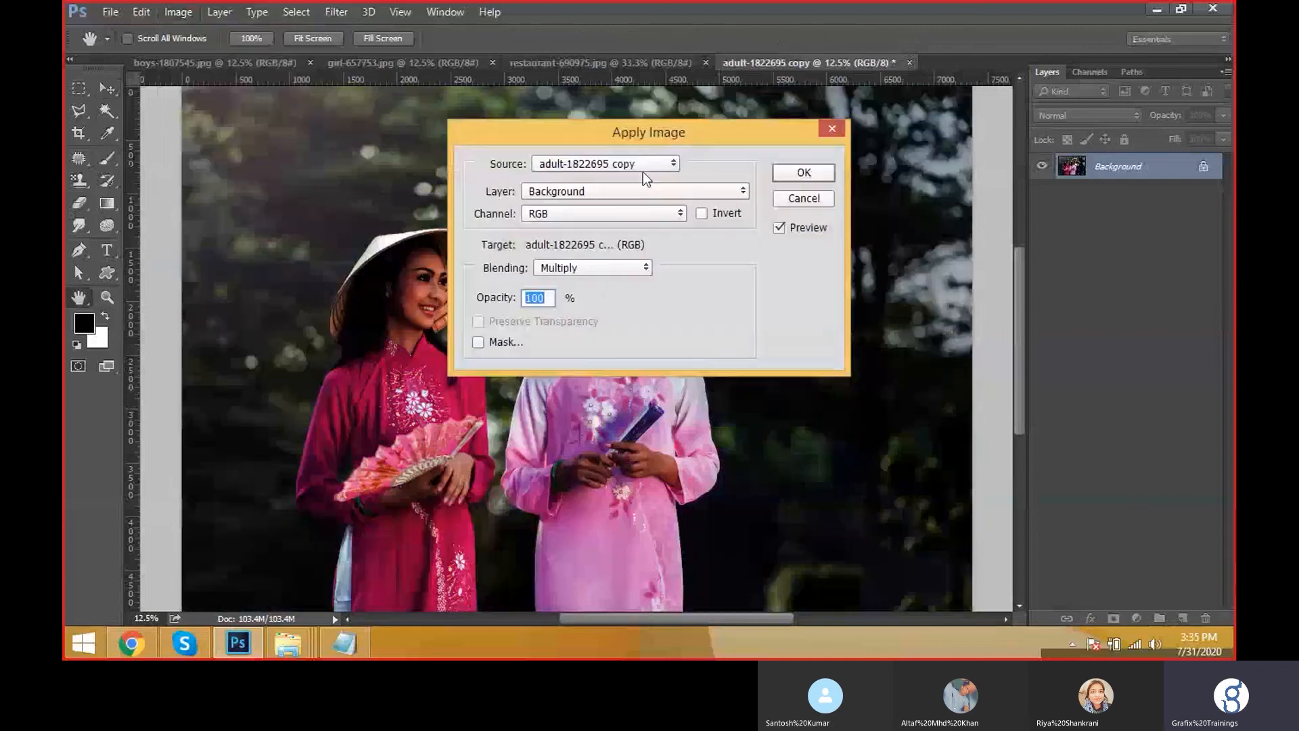
pyautogui.moveTo(643, 133); pyautogui.dragTo(358, 59)
pyautogui.press('Down')
pyautogui.press('Down')
pyautogui.press('Down')
pyautogui.press('Down')
pyautogui.press('Down')
pyautogui.press('Up')
pyautogui.press('Up')
pyautogui.press('Up')
pyautogui.press('Up')
pyautogui.press('Up')
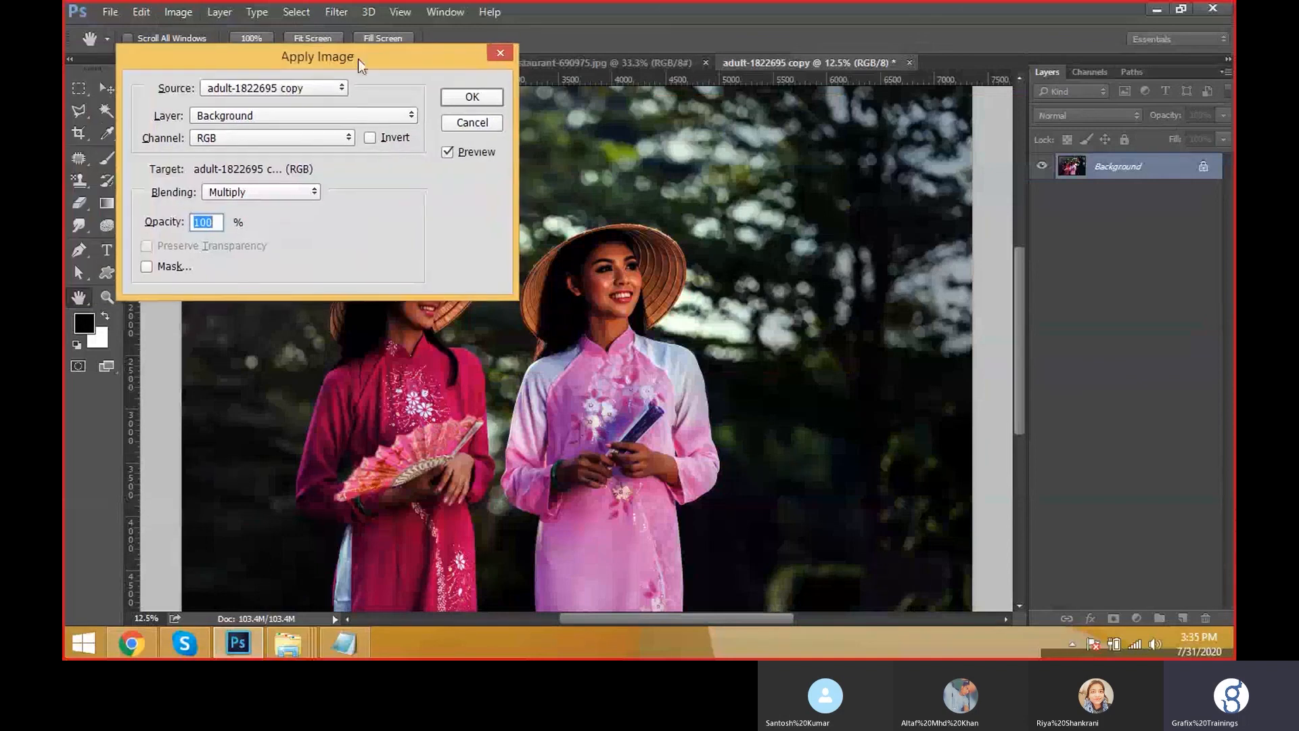
# Move the Apply Image dialog further off the photo and preview the Darken blending mode on the whole image.
pyautogui.click(277, 192)
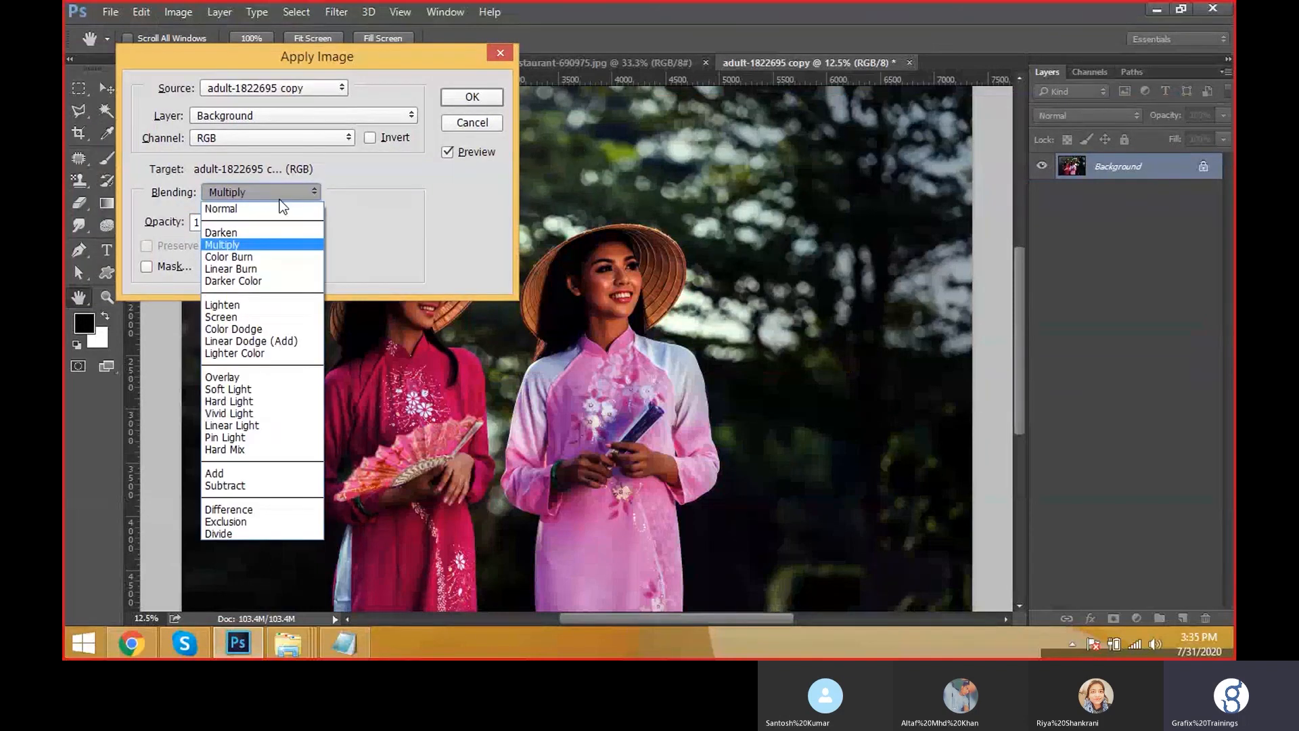
pyautogui.click(352, 50)
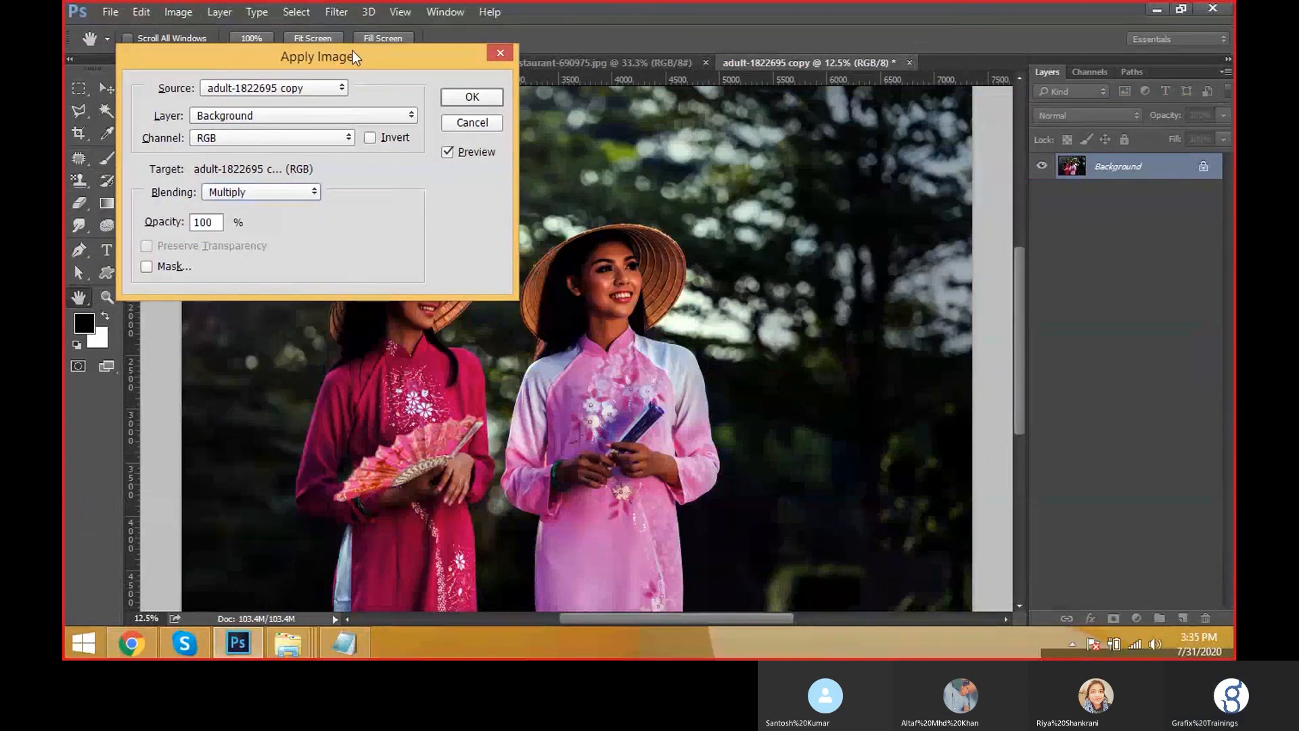
pyautogui.moveTo(352, 51); pyautogui.dragTo(393, 6)
pyautogui.press('alt')
pyautogui.keyDown('alt'); pyautogui.click(597, 209); pyautogui.keyUp('alt')
pyautogui.click(292, 151)
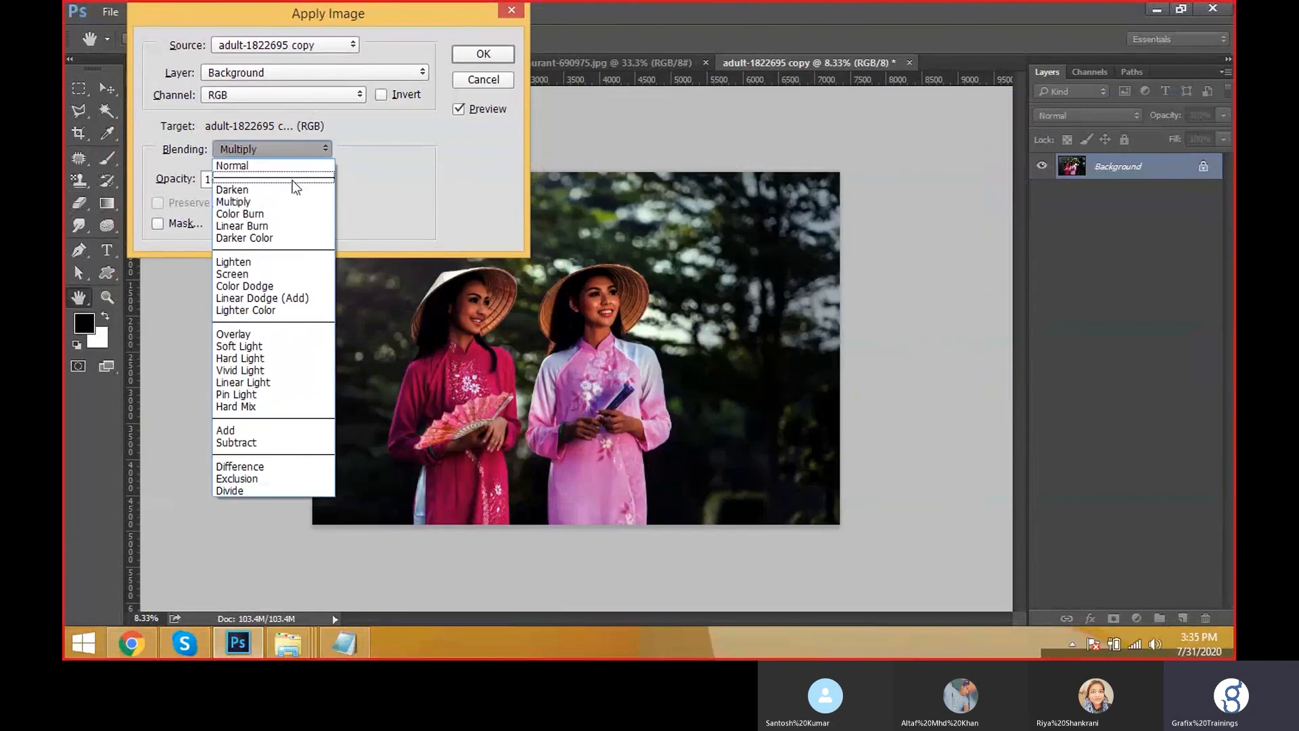
pyautogui.click(292, 185)
# Try the Color Dodge, Overlay and Hard Light blending modes in Apply Image on the photo.
pyautogui.click(303, 146)
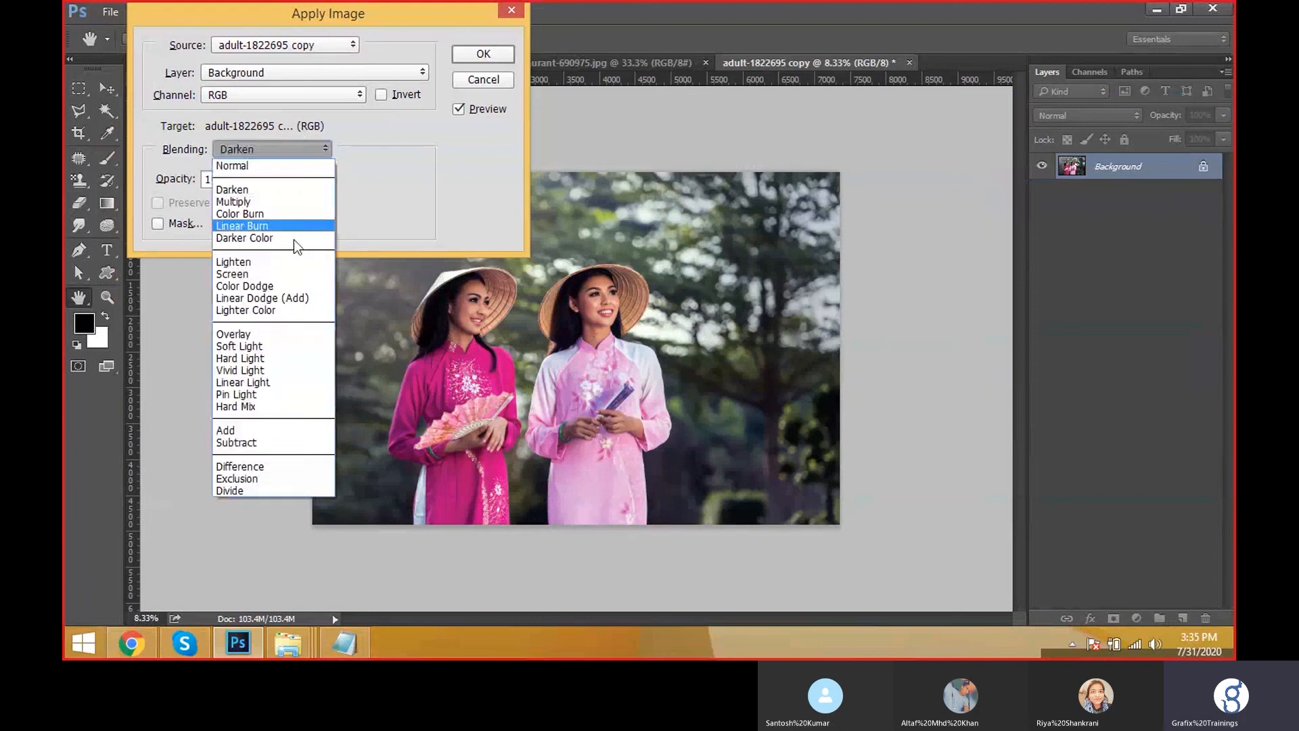
pyautogui.click(292, 284)
pyautogui.click(296, 150)
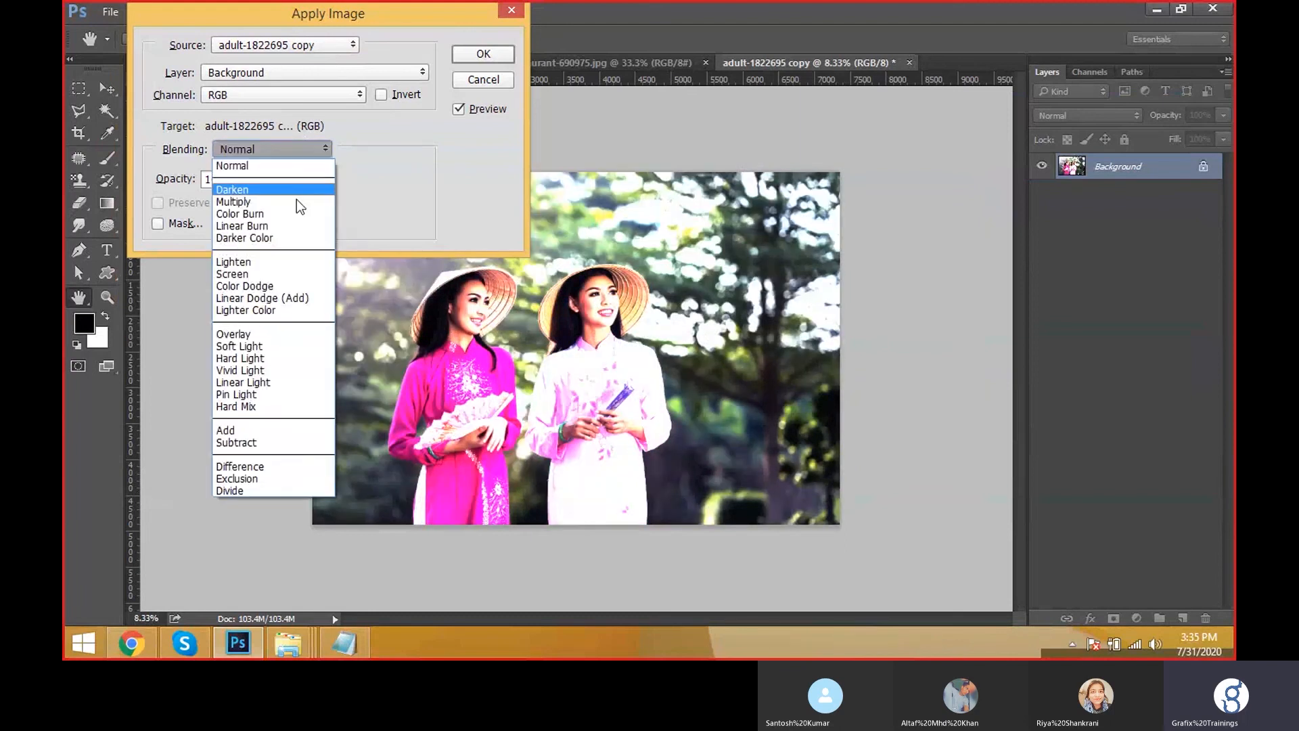
pyautogui.click(293, 331)
pyautogui.click(292, 155)
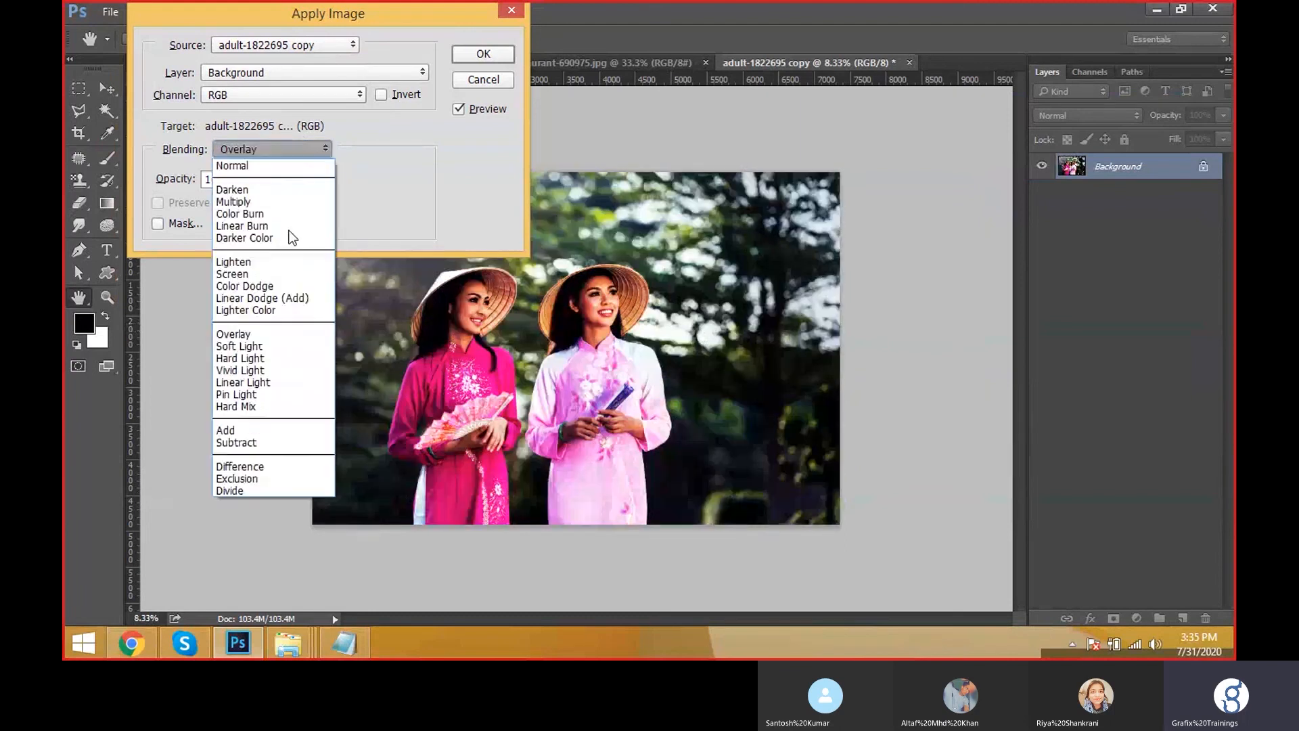
pyautogui.click(293, 359)
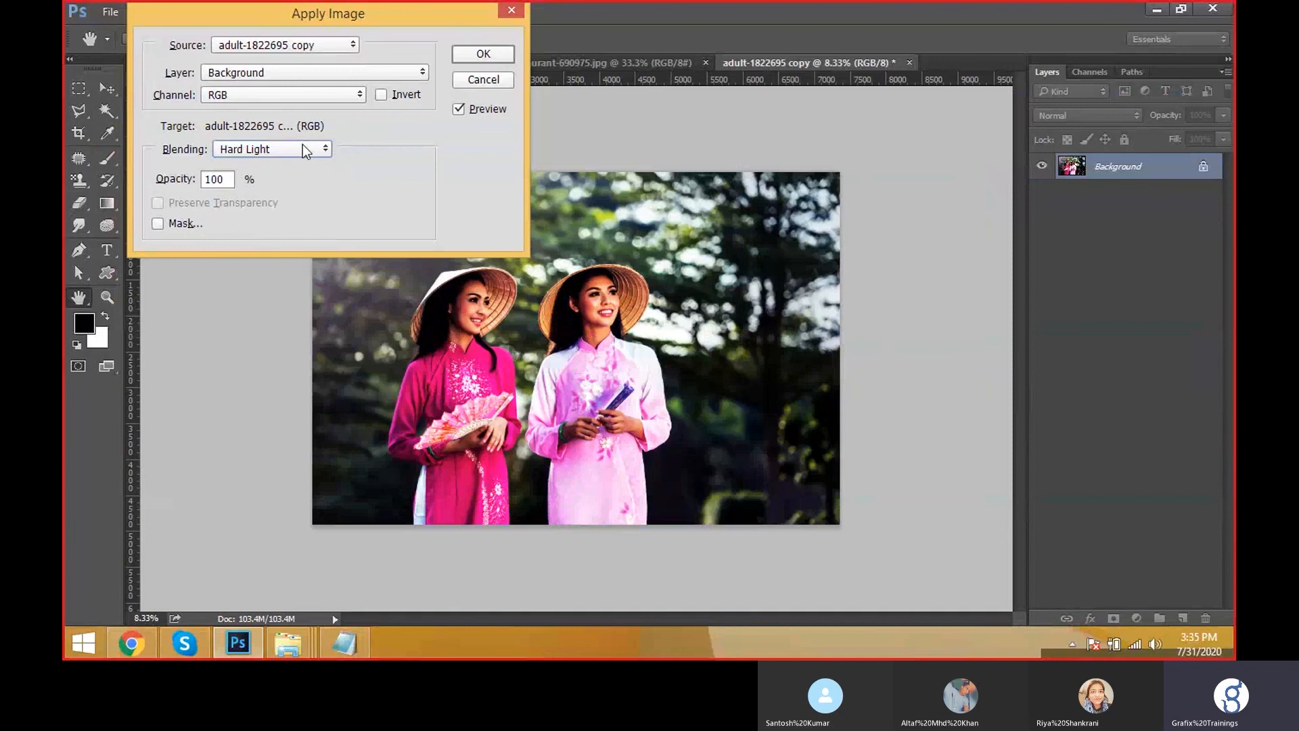
# Try the Vivid Light, Pin Light and Subtract blending modes in Apply Image.
pyautogui.click(303, 149)
pyautogui.click(278, 371)
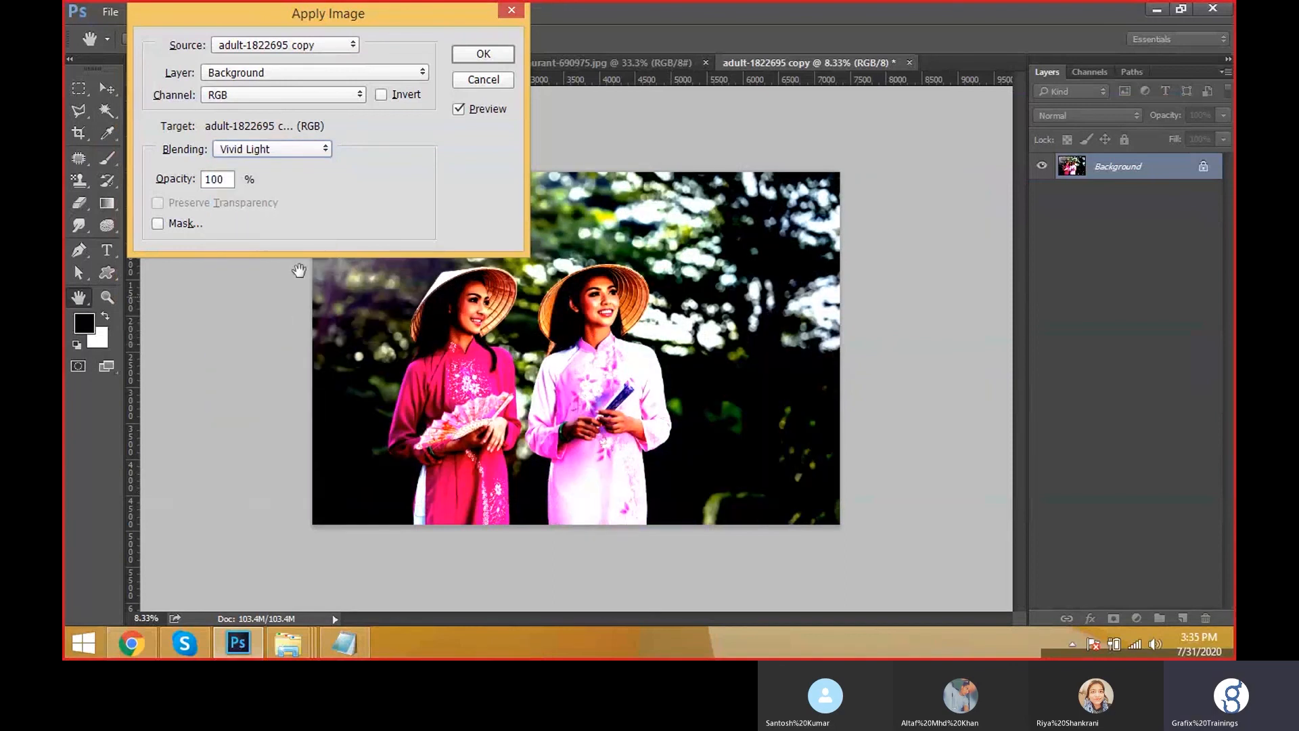
pyautogui.click(298, 150)
pyautogui.click(280, 397)
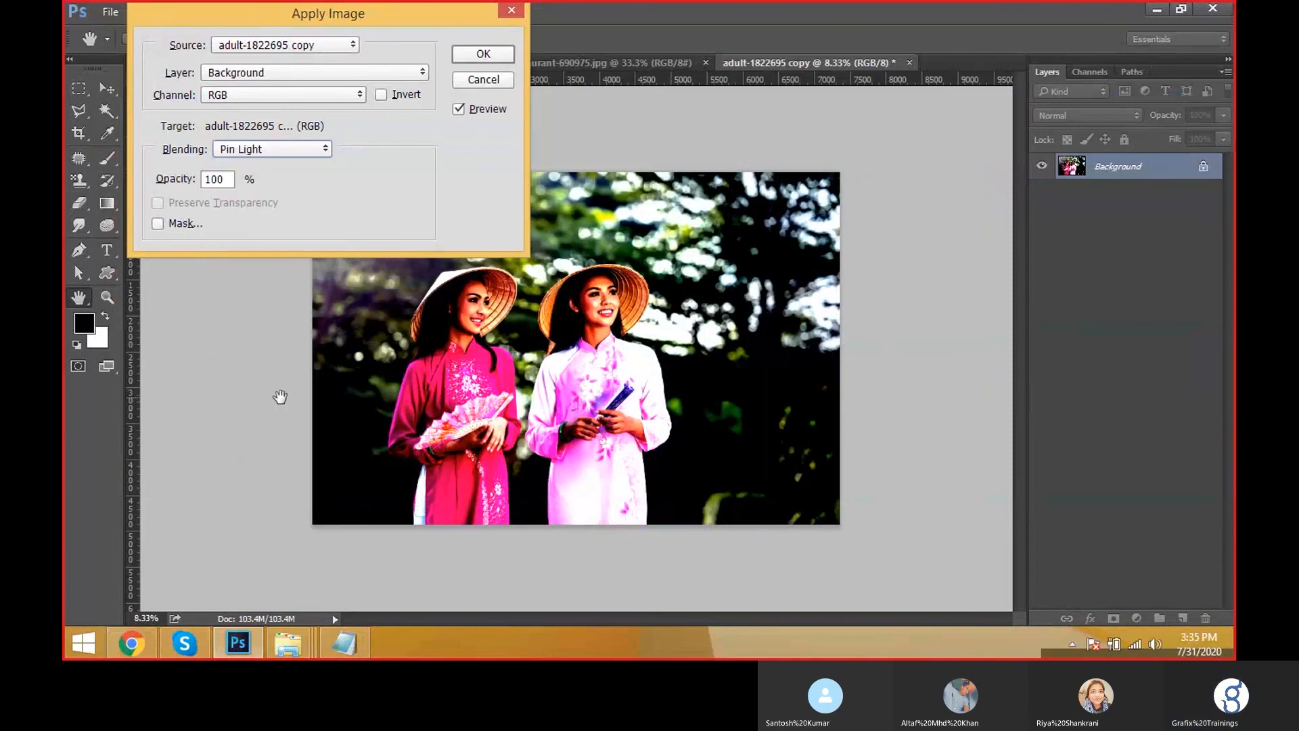
pyautogui.click(287, 150)
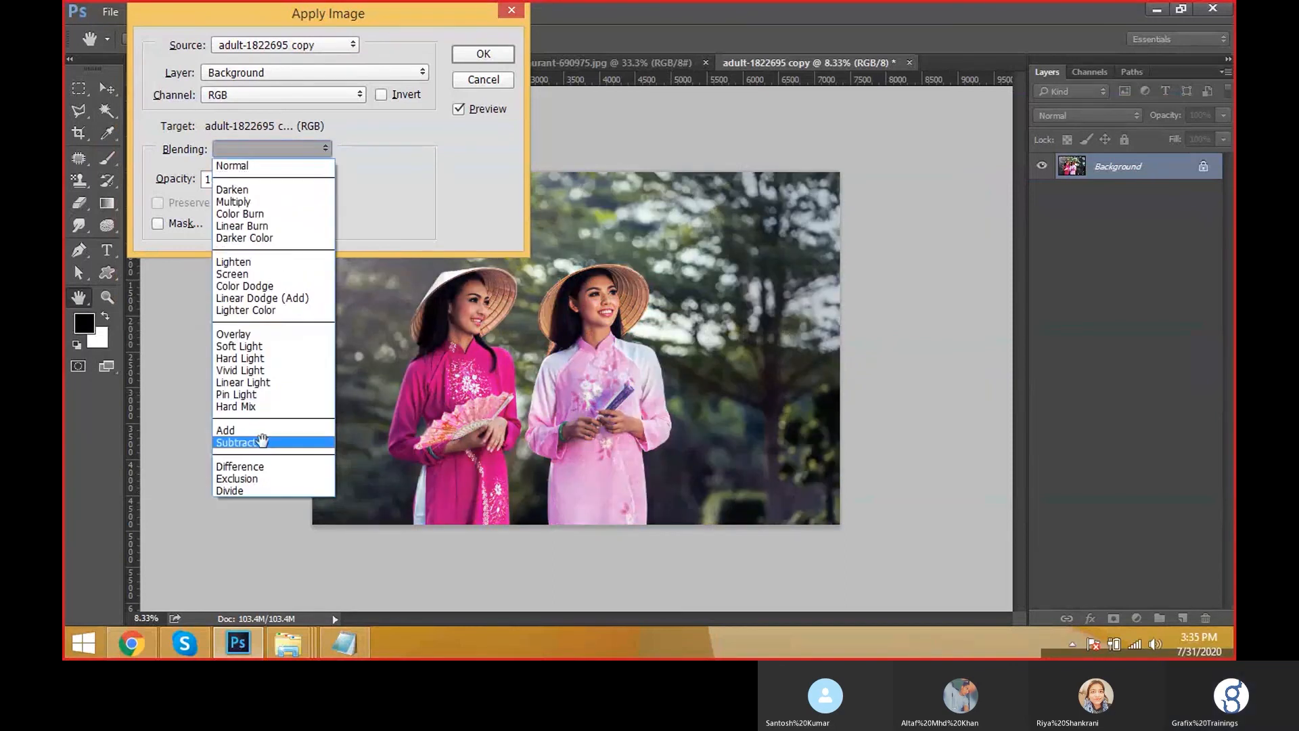
pyautogui.click(262, 440)
# Try the Screen and Linear Dodge (Add) blending modes in Apply Image.
pyautogui.click(269, 150)
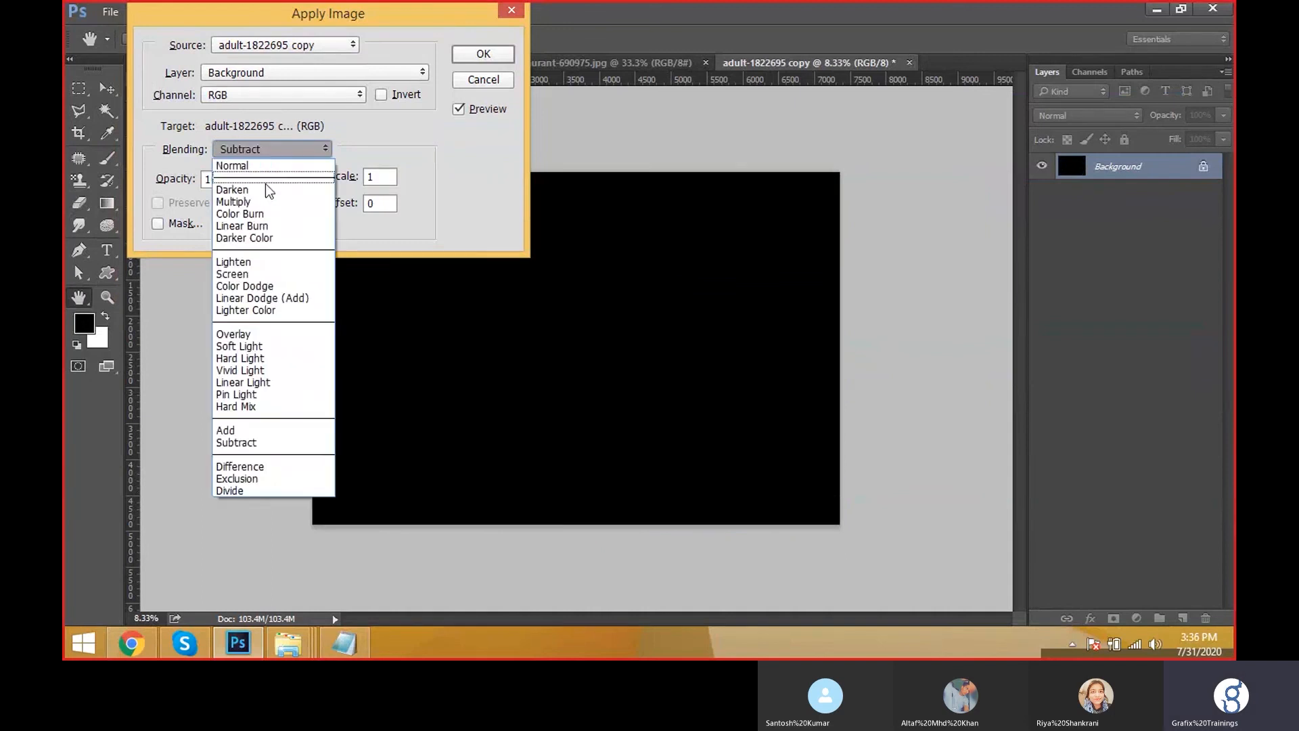
pyautogui.click(262, 273)
pyautogui.click(275, 151)
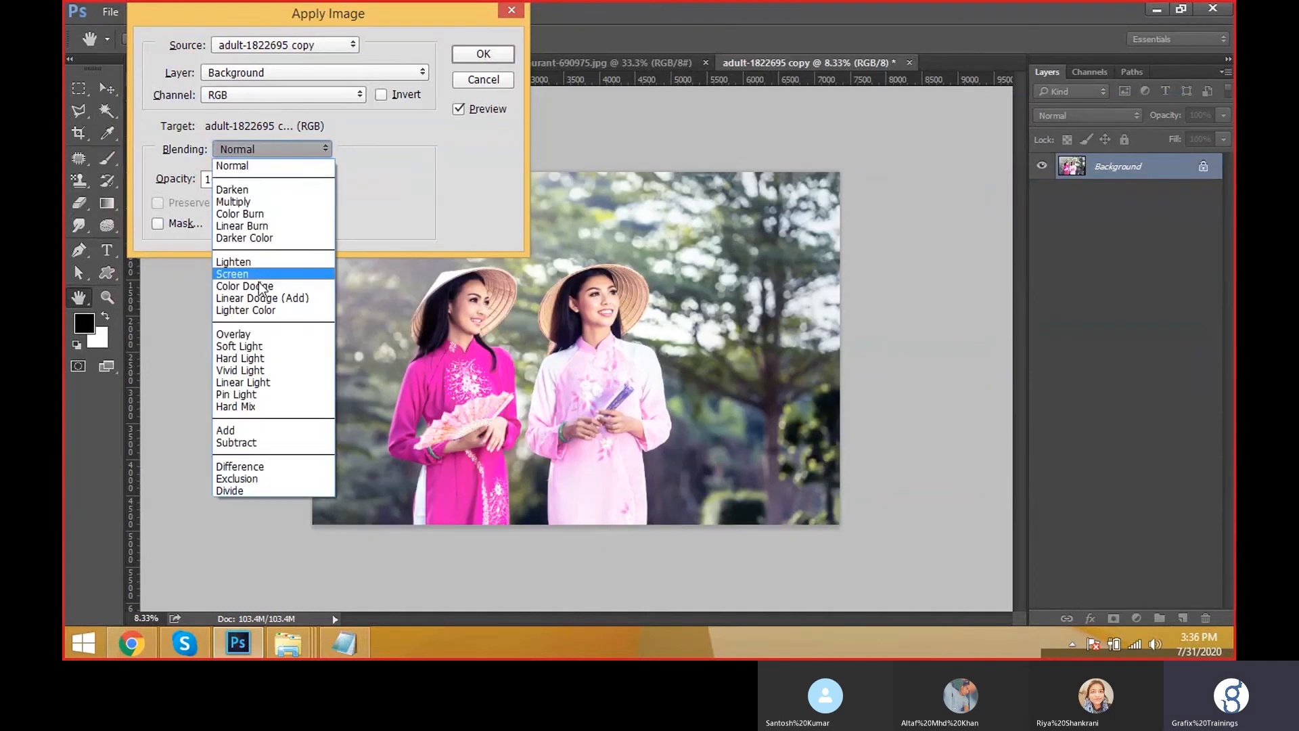
pyautogui.click(261, 298)
# Apply the image to itself with Lighter Color blending at 100% opacity, and inspect the two women up close.
pyautogui.click(290, 152)
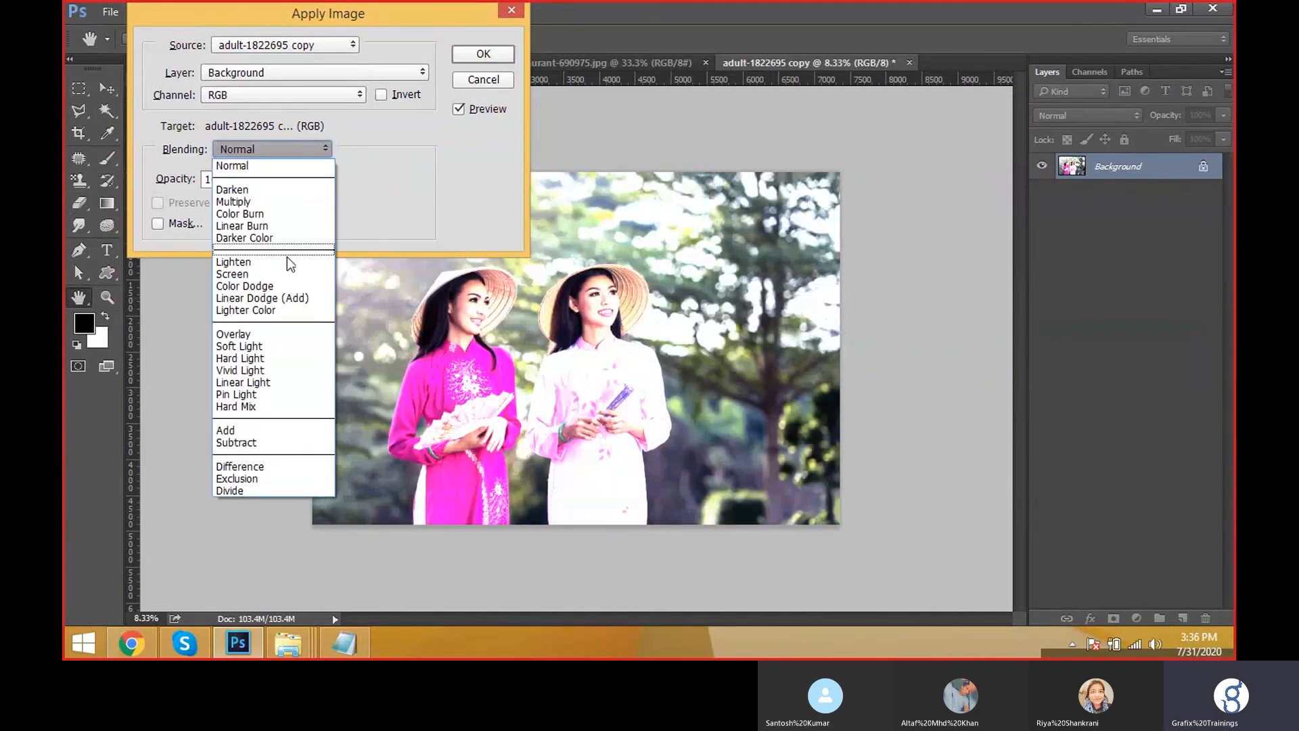
pyautogui.click(257, 310)
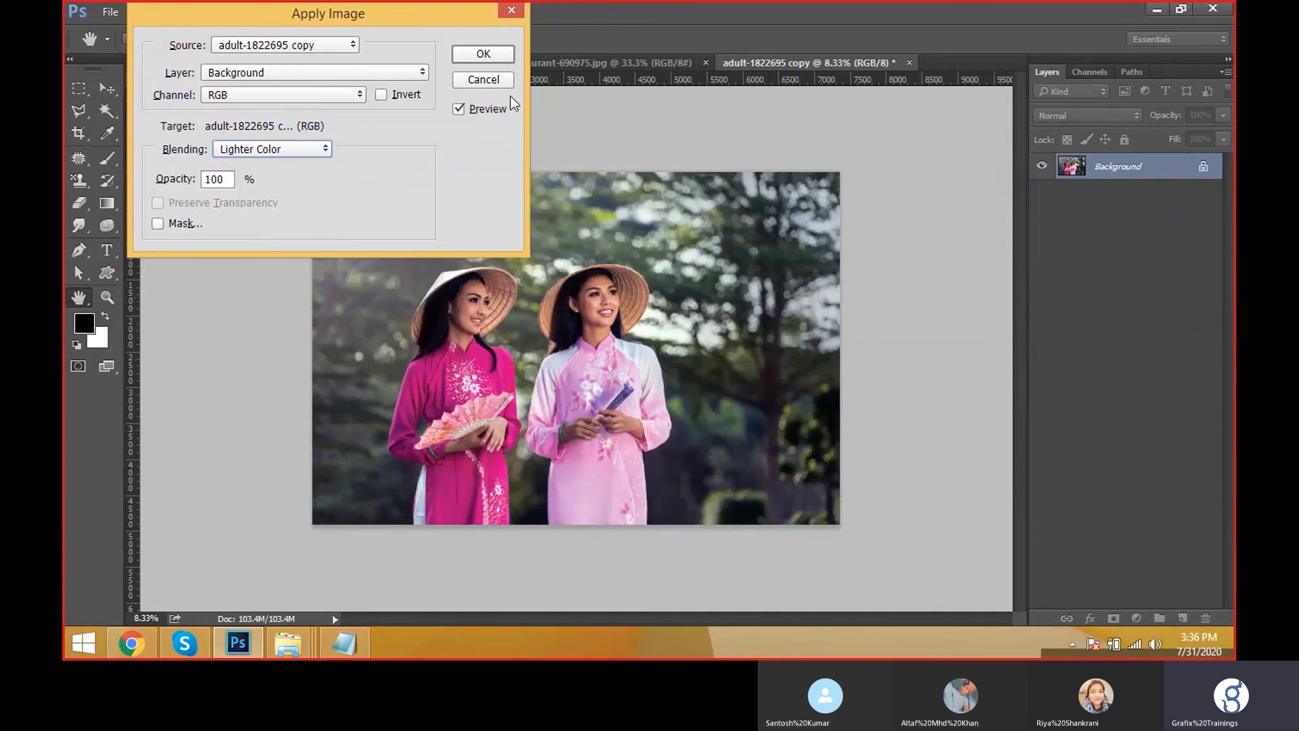
pyautogui.click(480, 46)
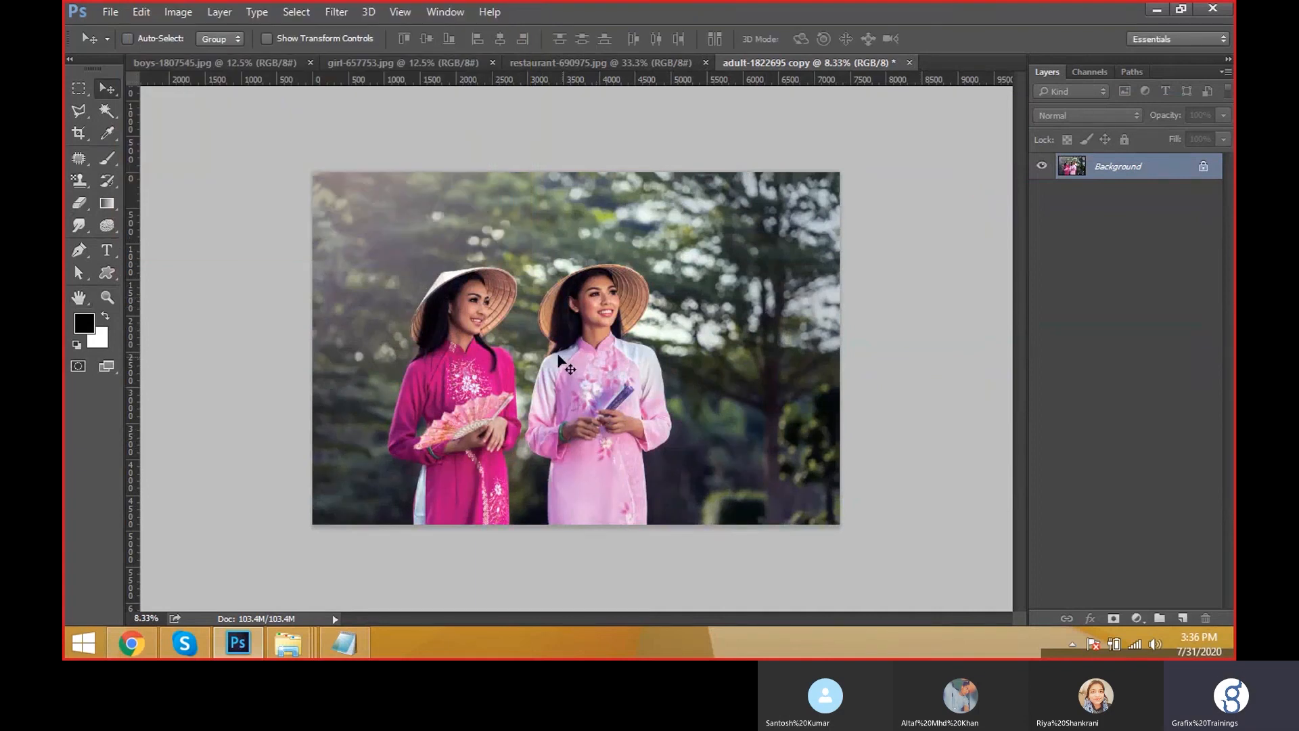
pyautogui.scroll(5, 539, 327)
pyautogui.press('z')
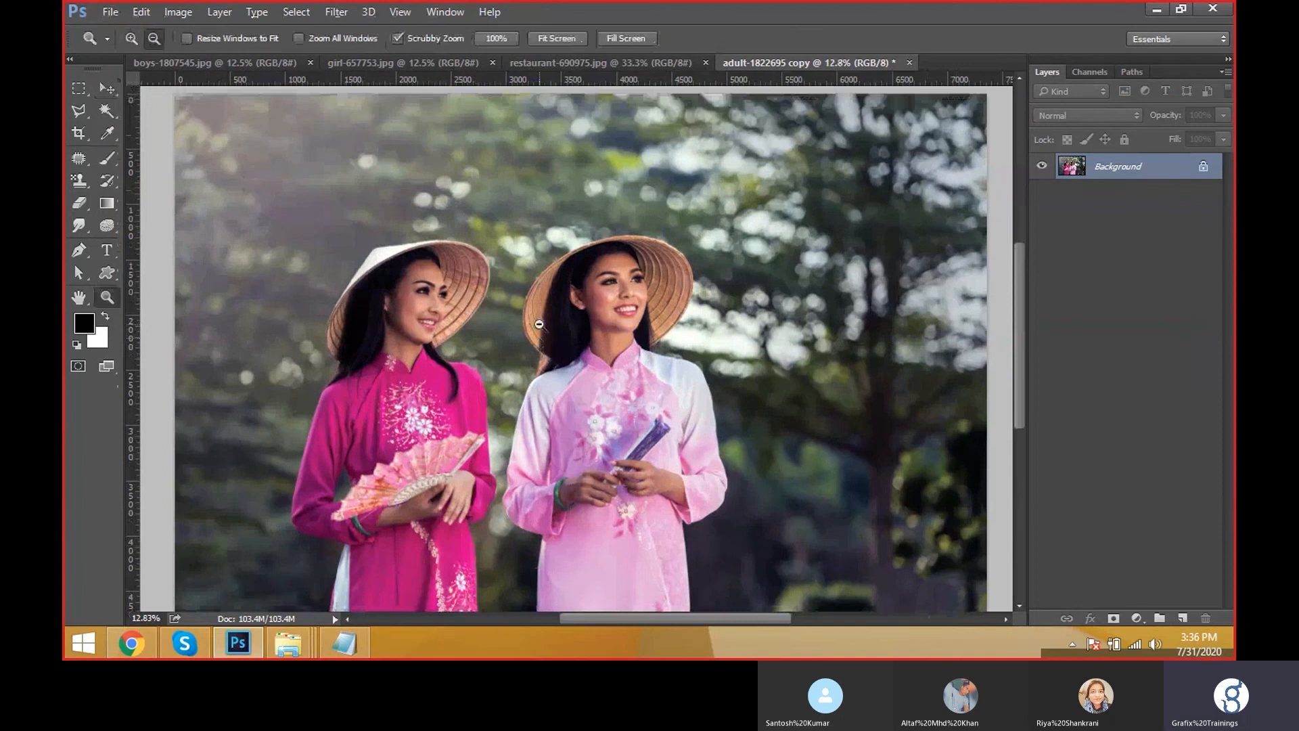
pyautogui.press('v')
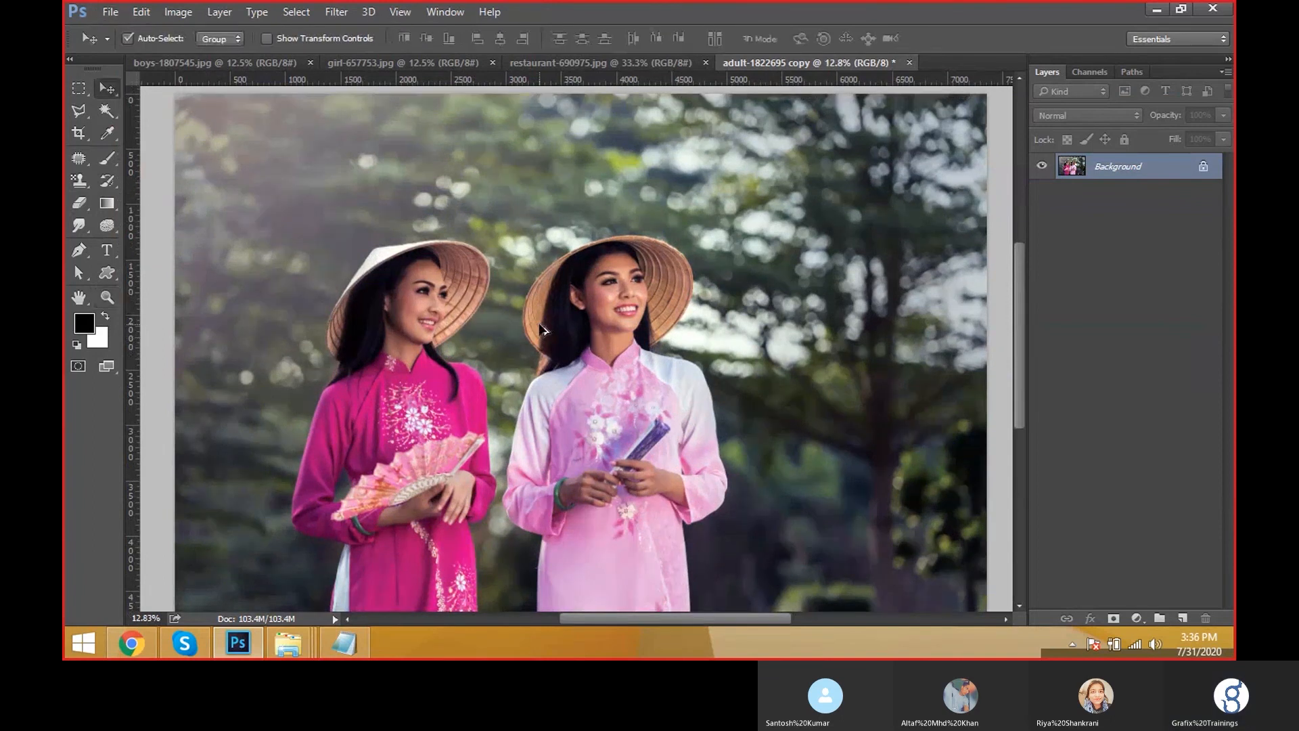
# Start Apply Image again on adult-1822695 copy and try the Color Dodge and Linear Light blending modes.
pyautogui.click(179, 12)
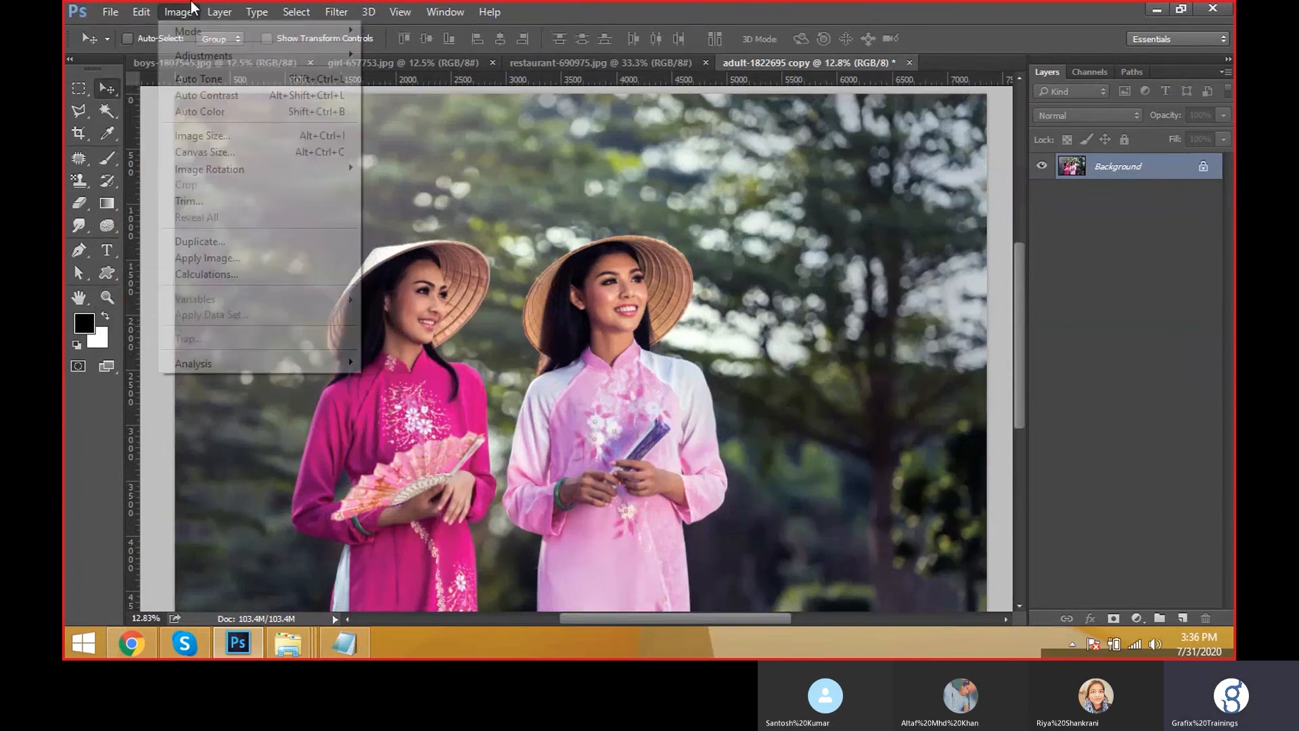
pyautogui.click(222, 257)
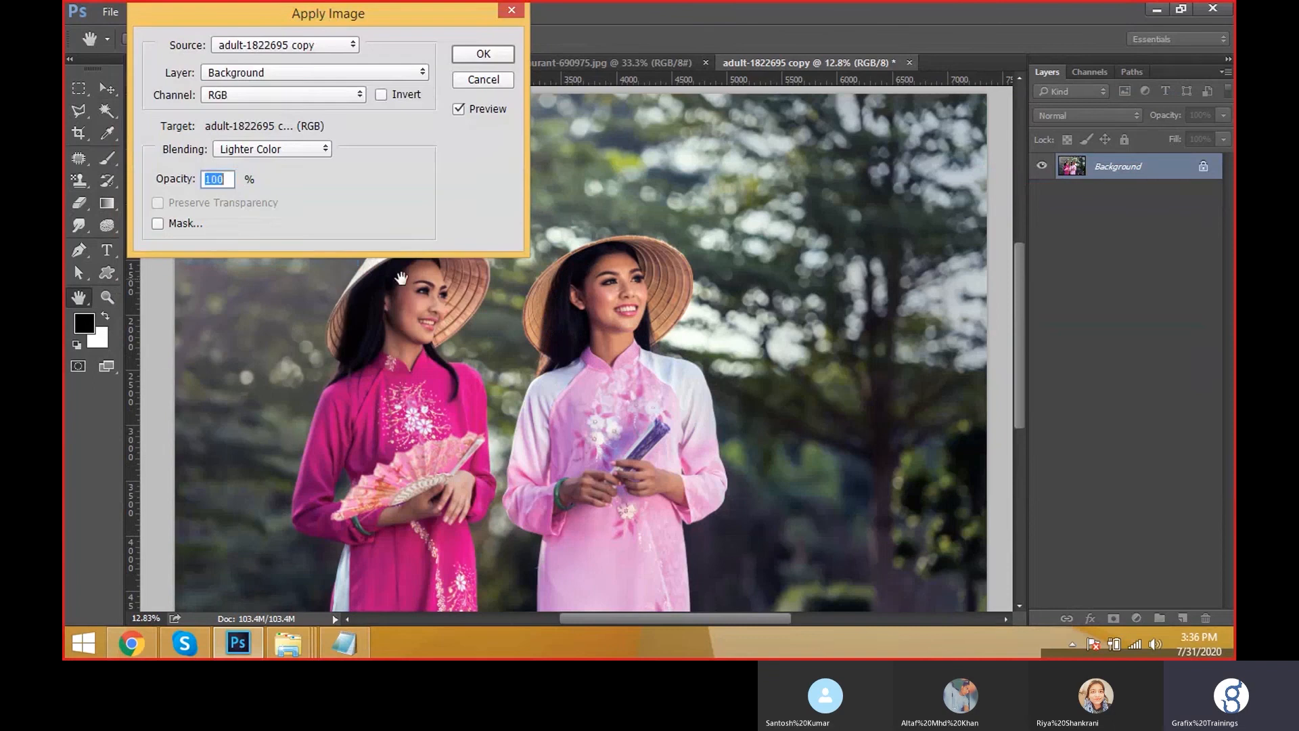
pyautogui.click(315, 73)
pyautogui.click(311, 88)
pyautogui.click(291, 149)
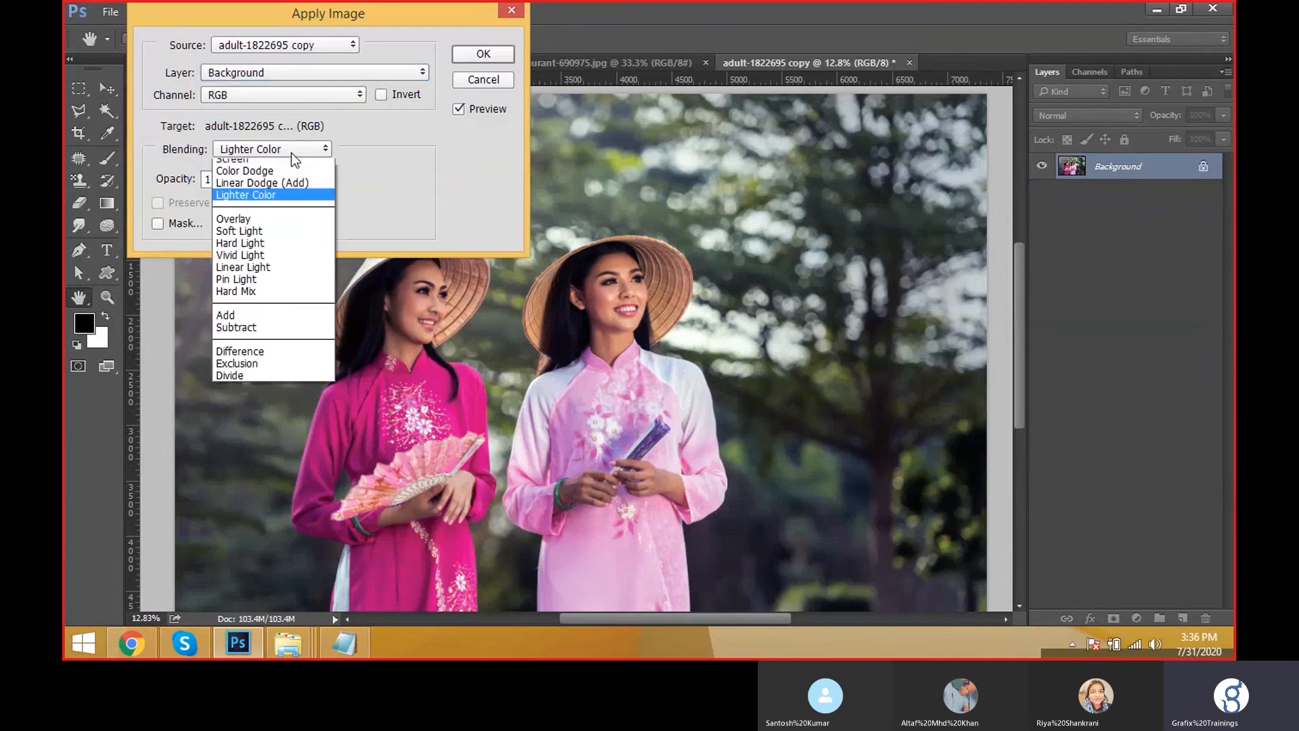
pyautogui.click(292, 290)
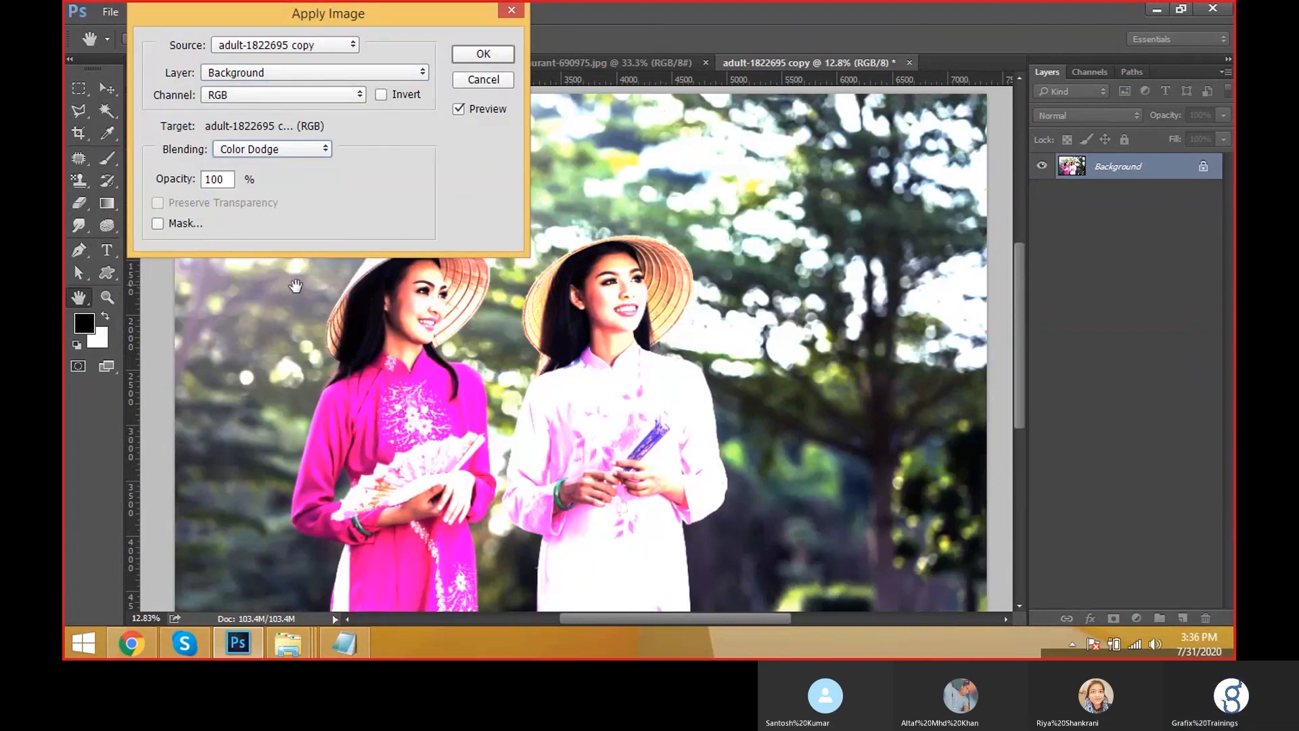
pyautogui.click(290, 148)
pyautogui.click(311, 387)
# Apply the image to itself with Hard Mix blending at 100% opacity and look at the whole photo.
pyautogui.click(290, 149)
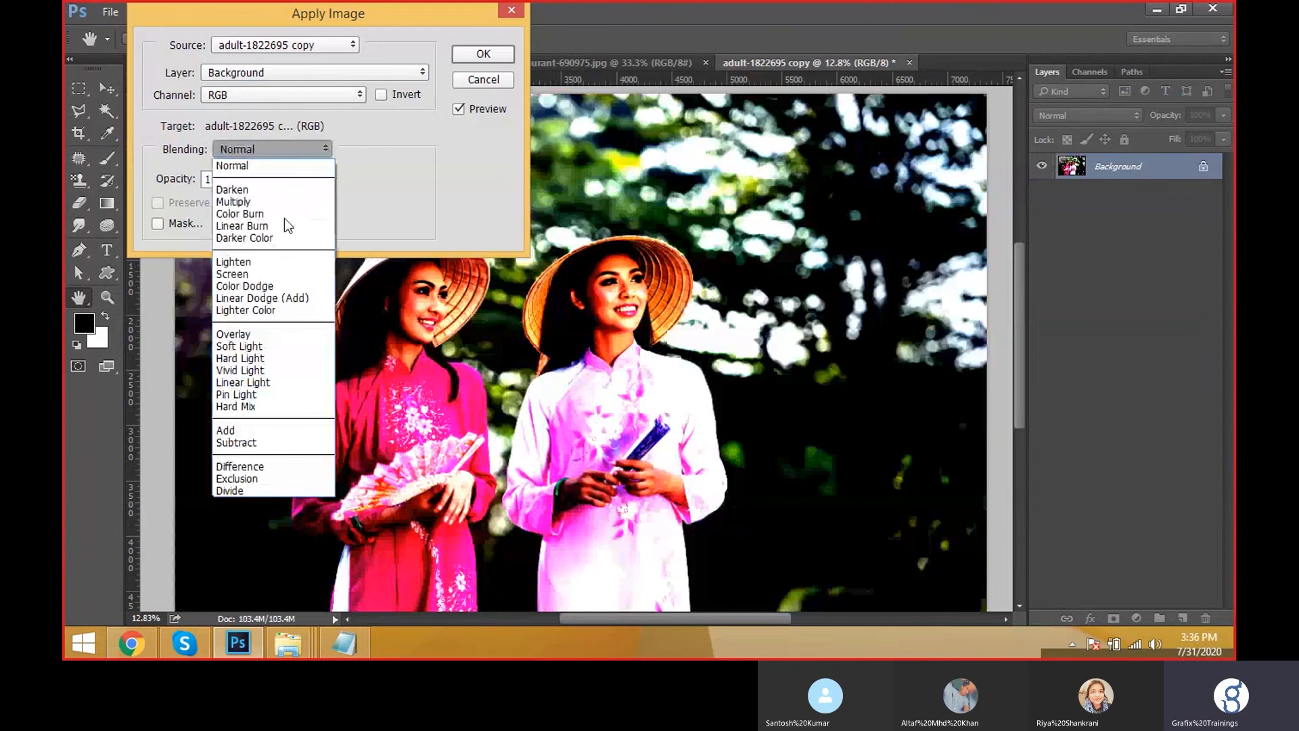
pyautogui.click(278, 405)
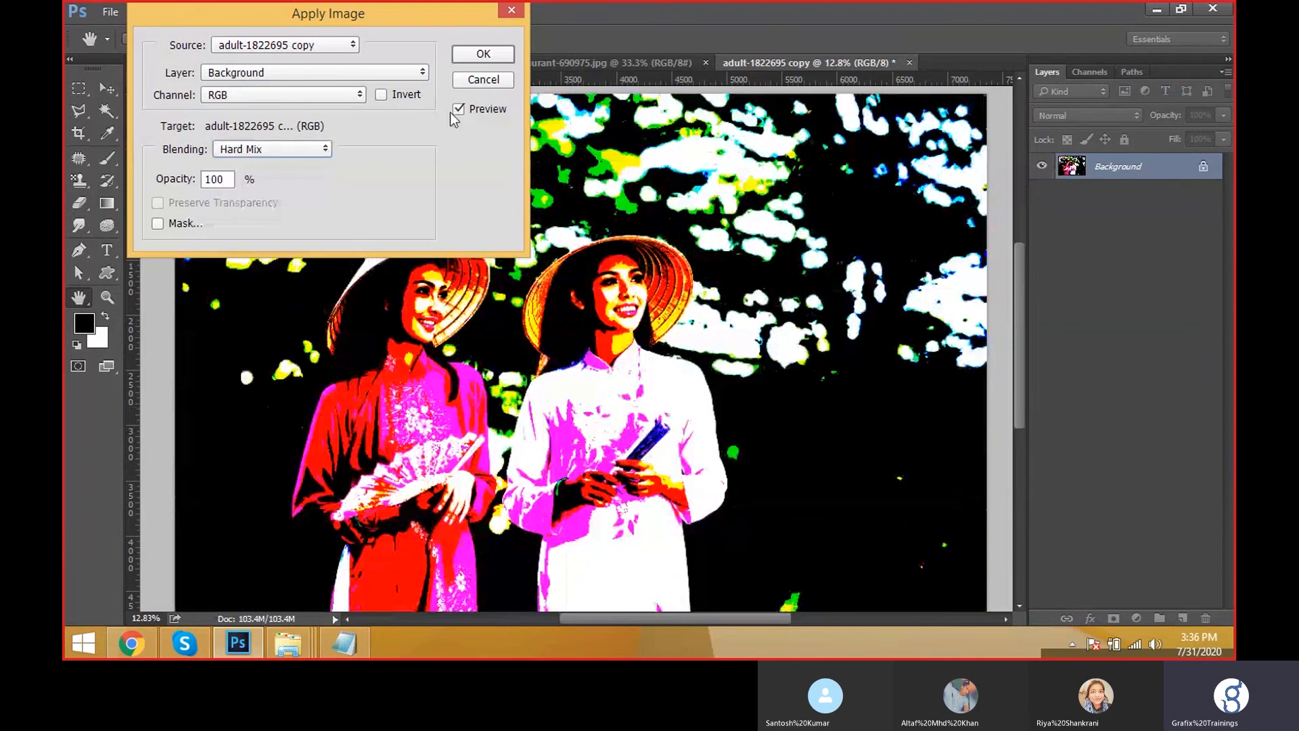
pyautogui.click(476, 57)
pyautogui.scroll(-2, 495, 302)
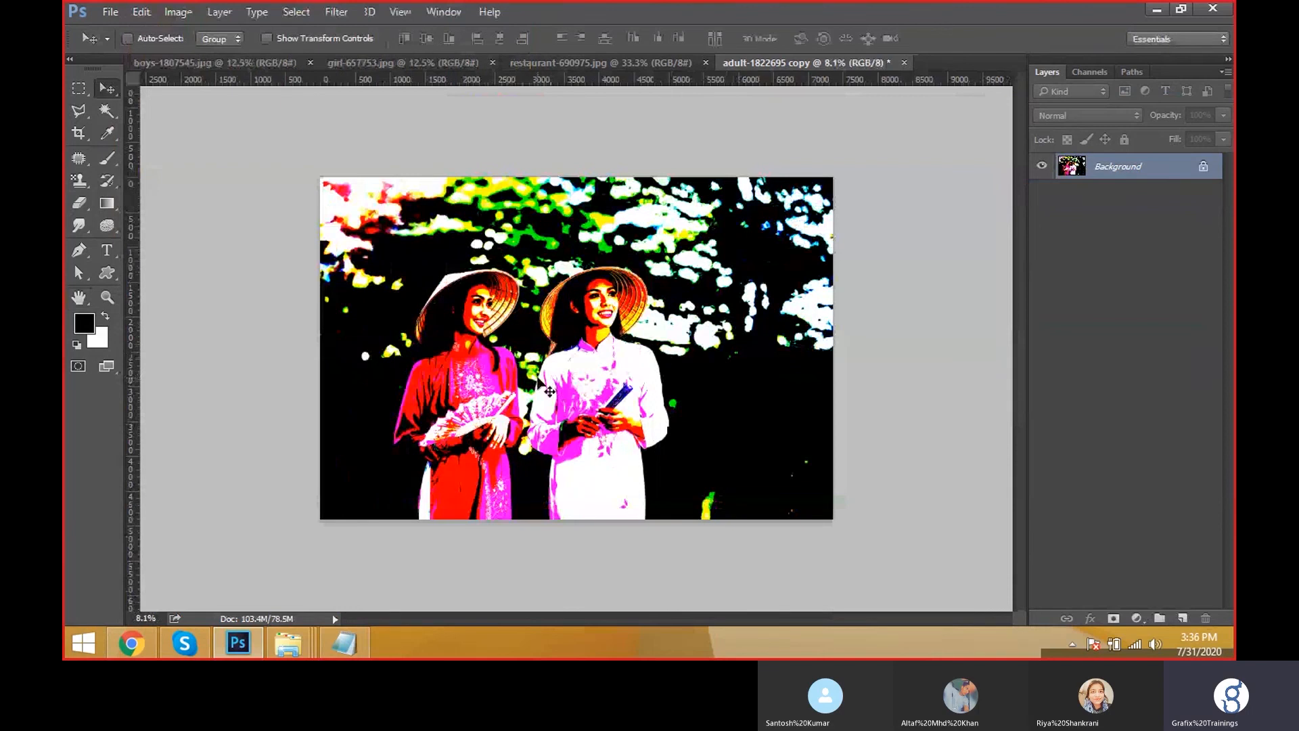
# Undo the Hard Mix Apply Image operation on adult-1822695 copy.
pyautogui.click(180, 11)
pyautogui.click(220, 12)
pyautogui.hotkey('ctrl', 'z')
# Review the available blending modes in Apply Image with Hard Mix previewed, and cancel without applying anything.
pyautogui.click(179, 11)
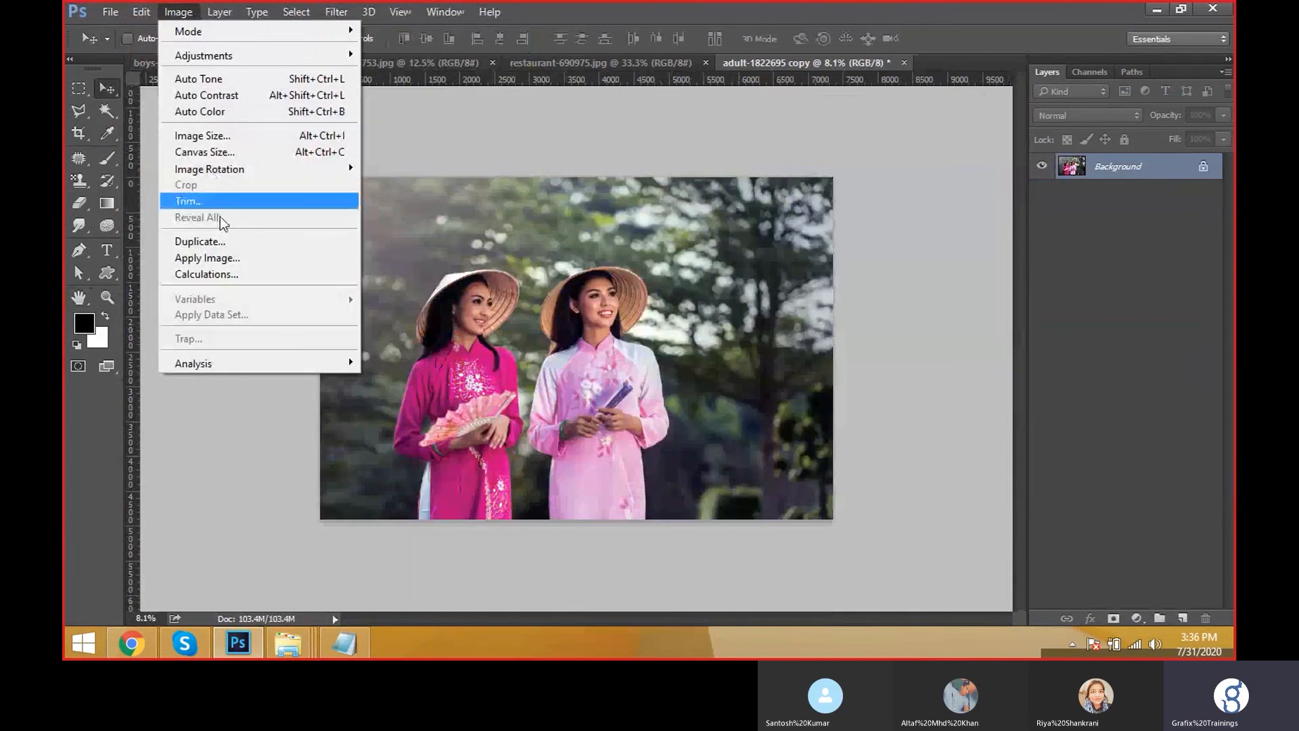
pyautogui.click(230, 262)
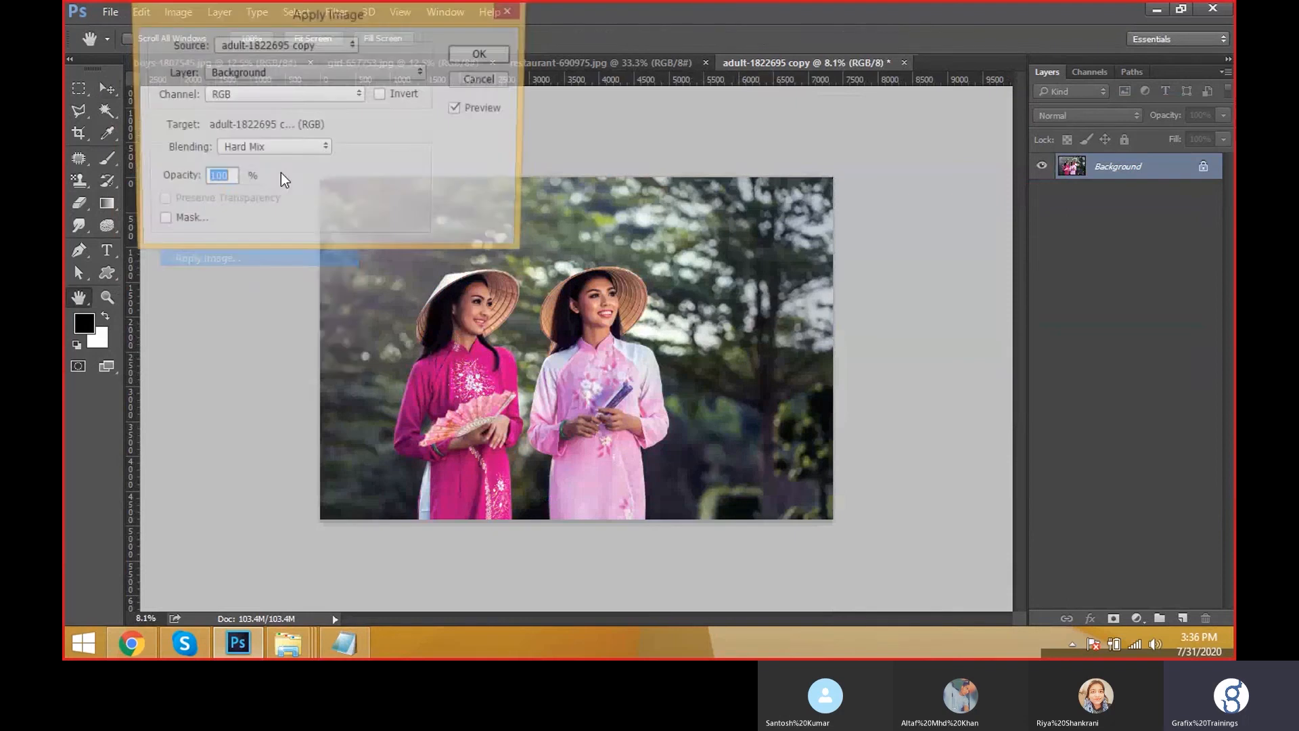
pyautogui.click(263, 149)
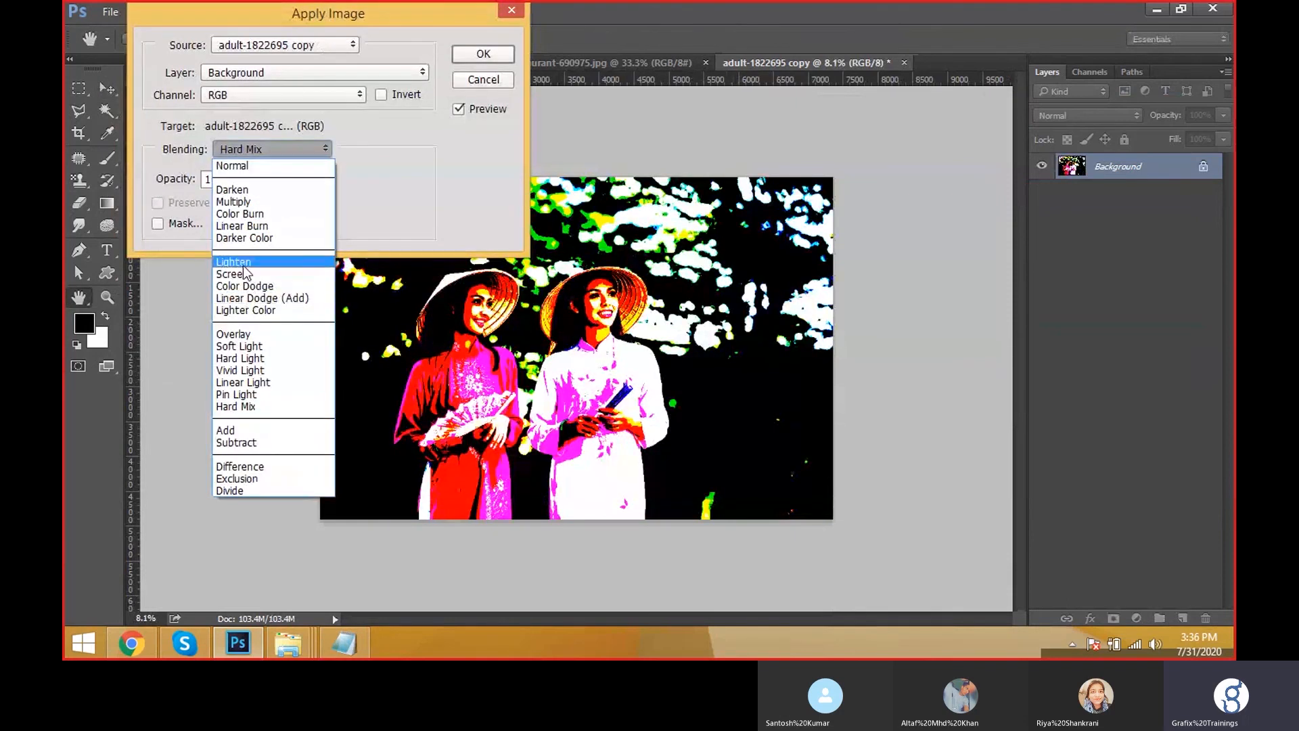
pyautogui.click(274, 369)
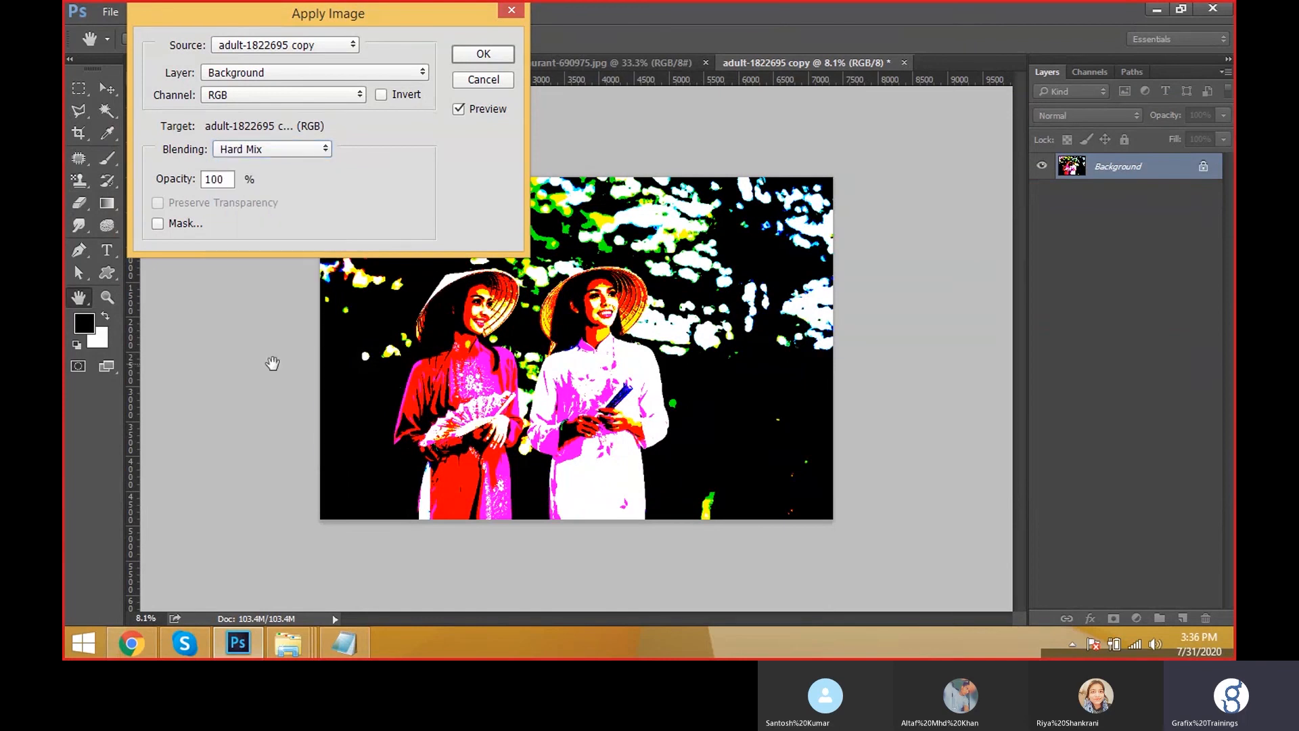
pyautogui.press('Escape')
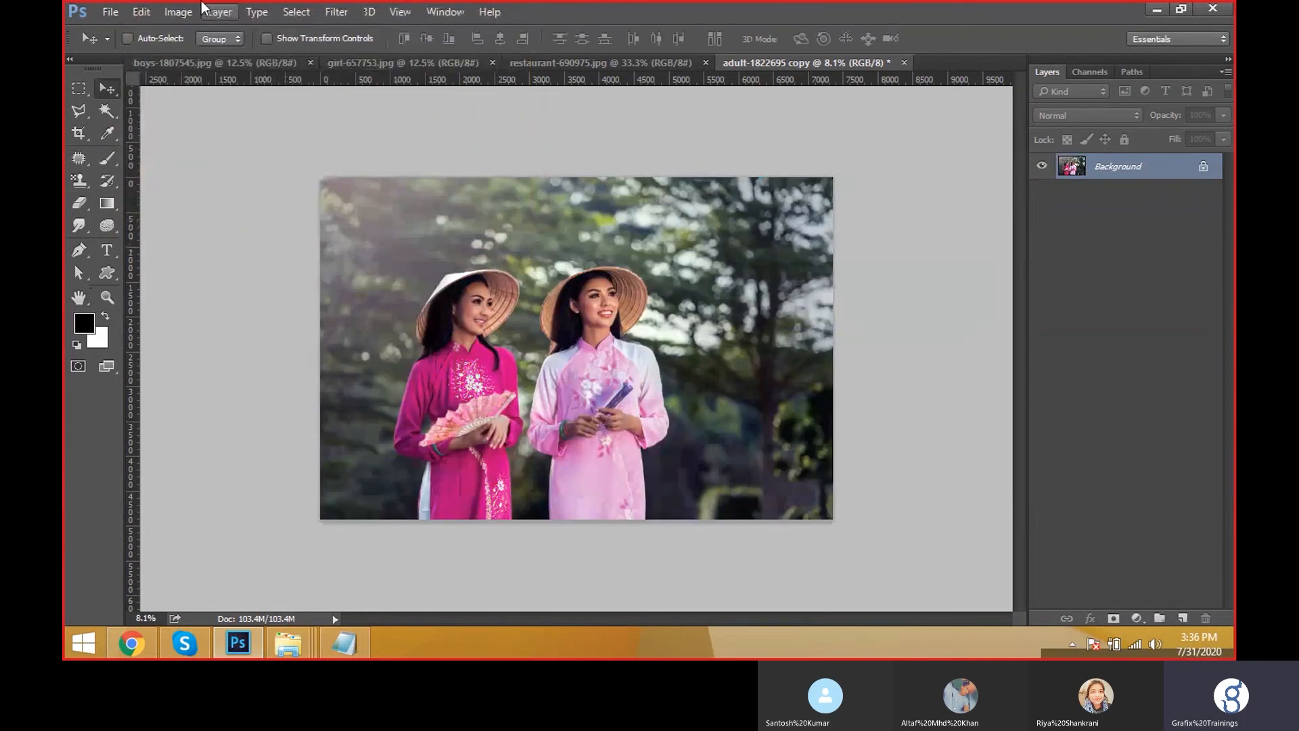
# Start Calculations on adult-1822695 copy, with its dialog moved off the photo, and set the blending to Hard Mix.
pyautogui.click(178, 11)
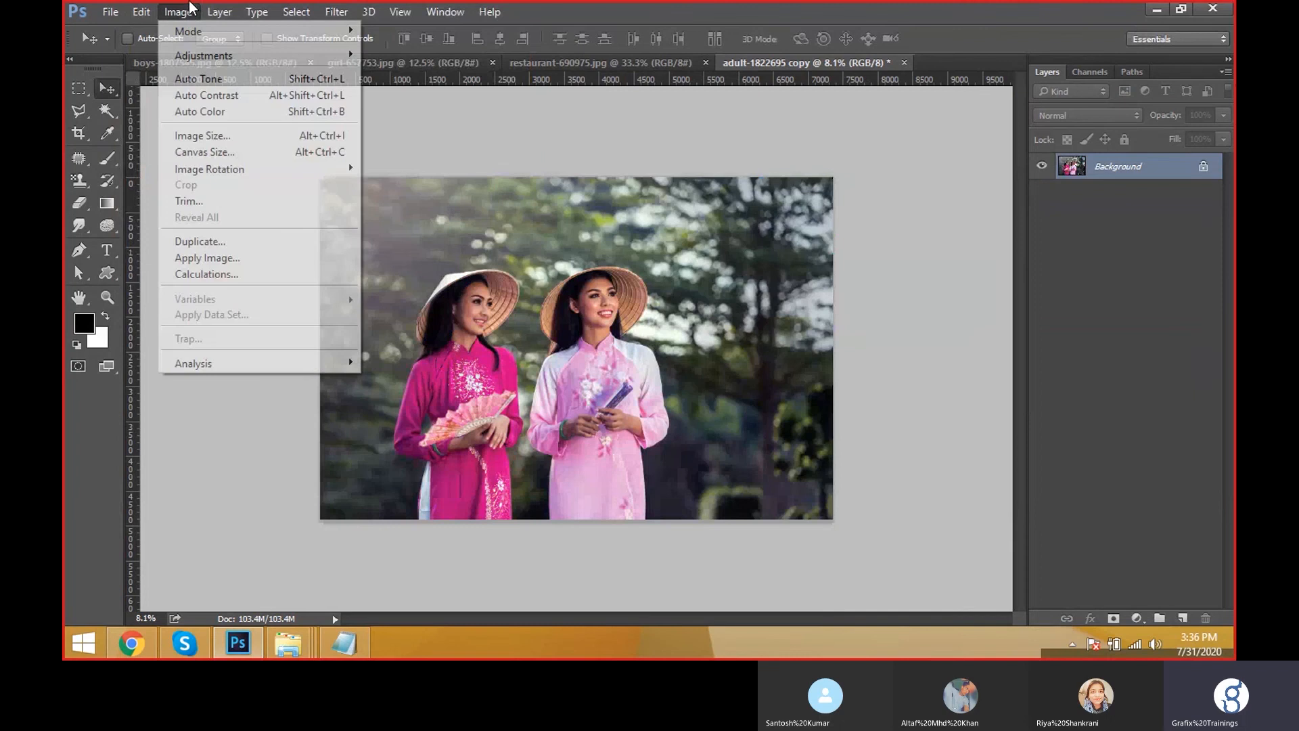
pyautogui.click(229, 274)
pyautogui.moveTo(568, 116); pyautogui.dragTo(877, 121)
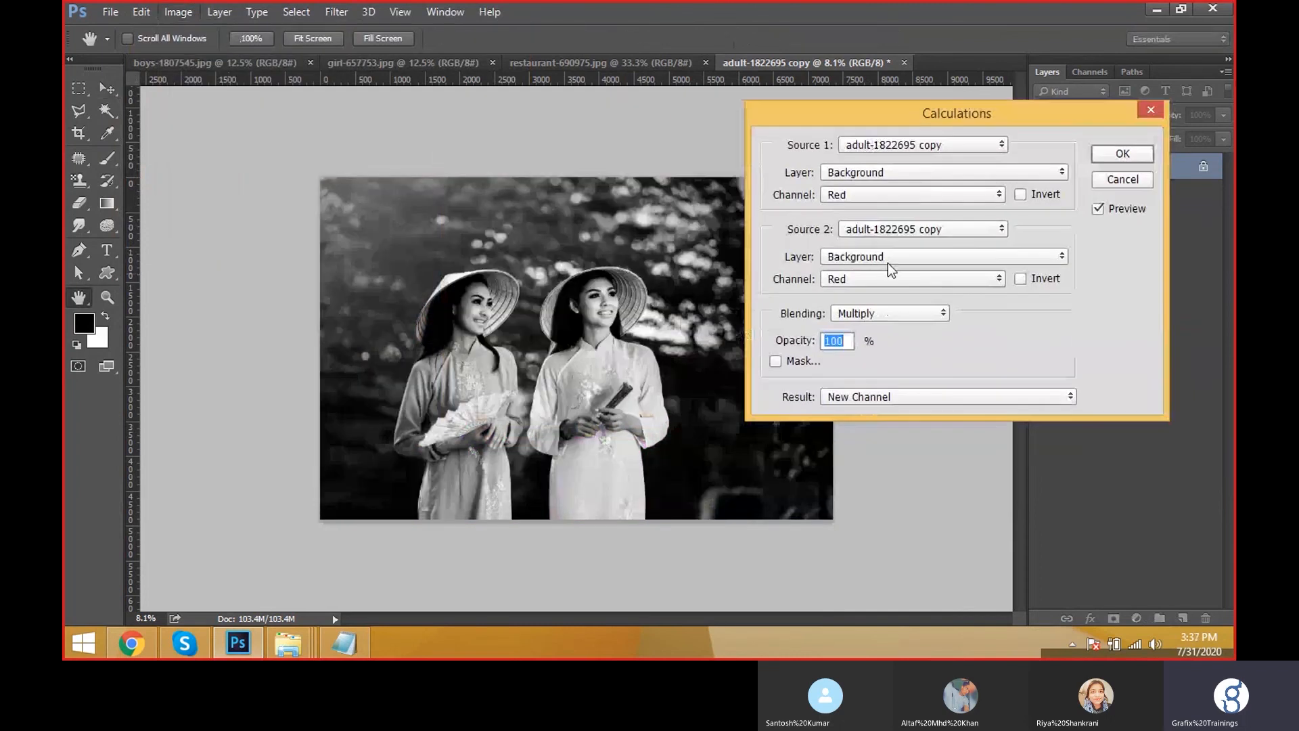
pyautogui.click(853, 315)
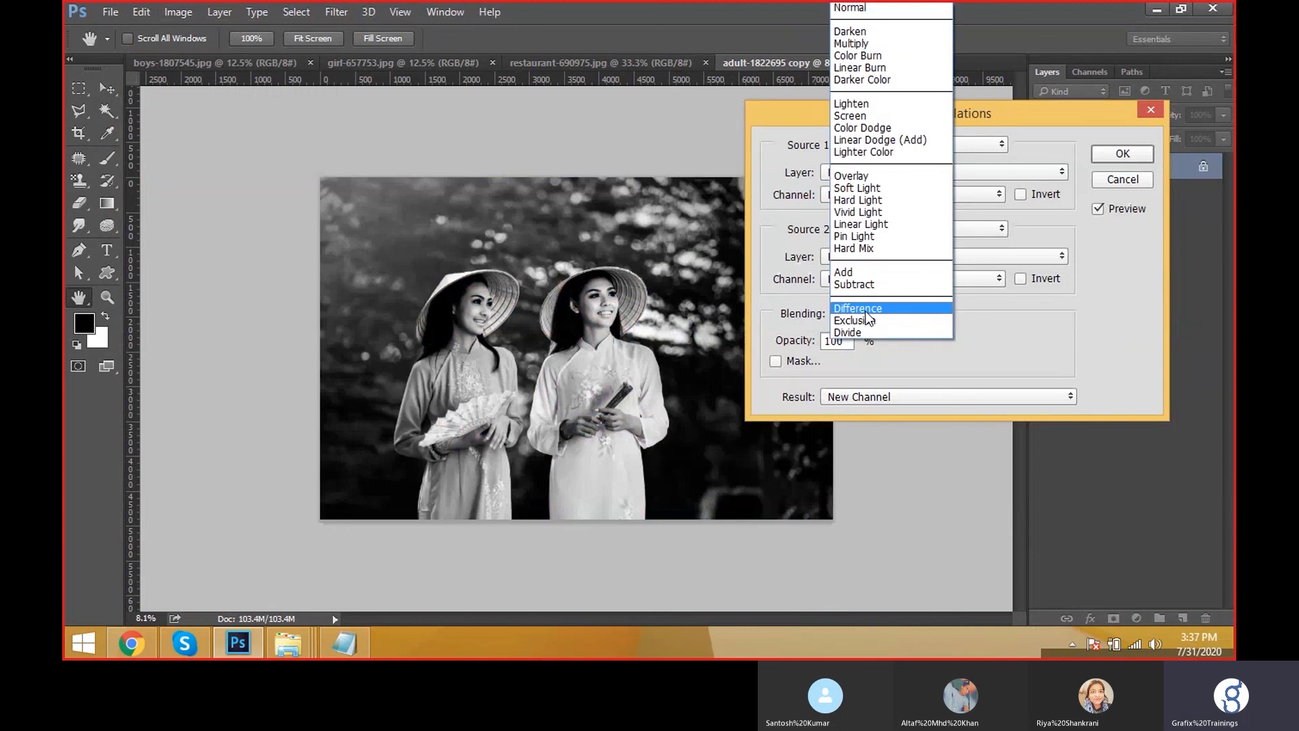
pyautogui.click(868, 316)
pyautogui.click(868, 315)
pyautogui.click(866, 261)
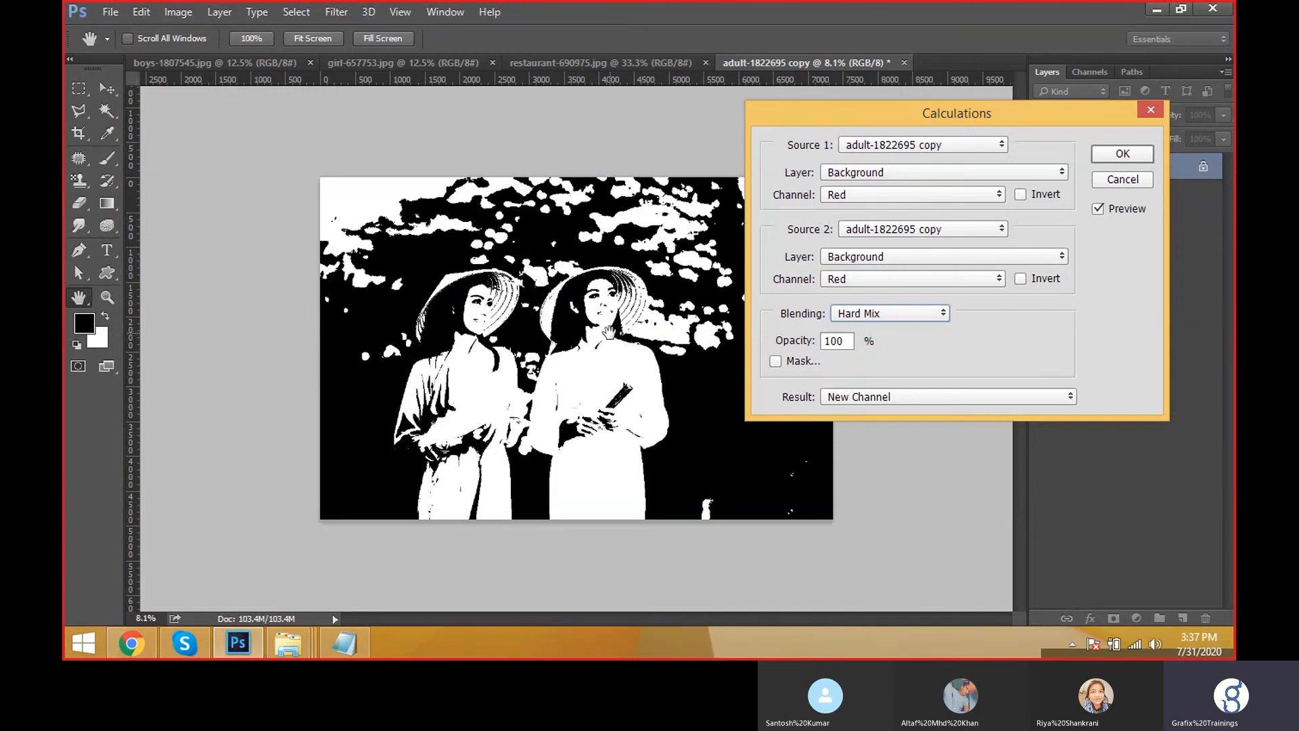
# Move the Calculations dialog further off the photo and try the Screen and Soft Light blending modes.
pyautogui.moveTo(842, 121); pyautogui.dragTo(880, 127)
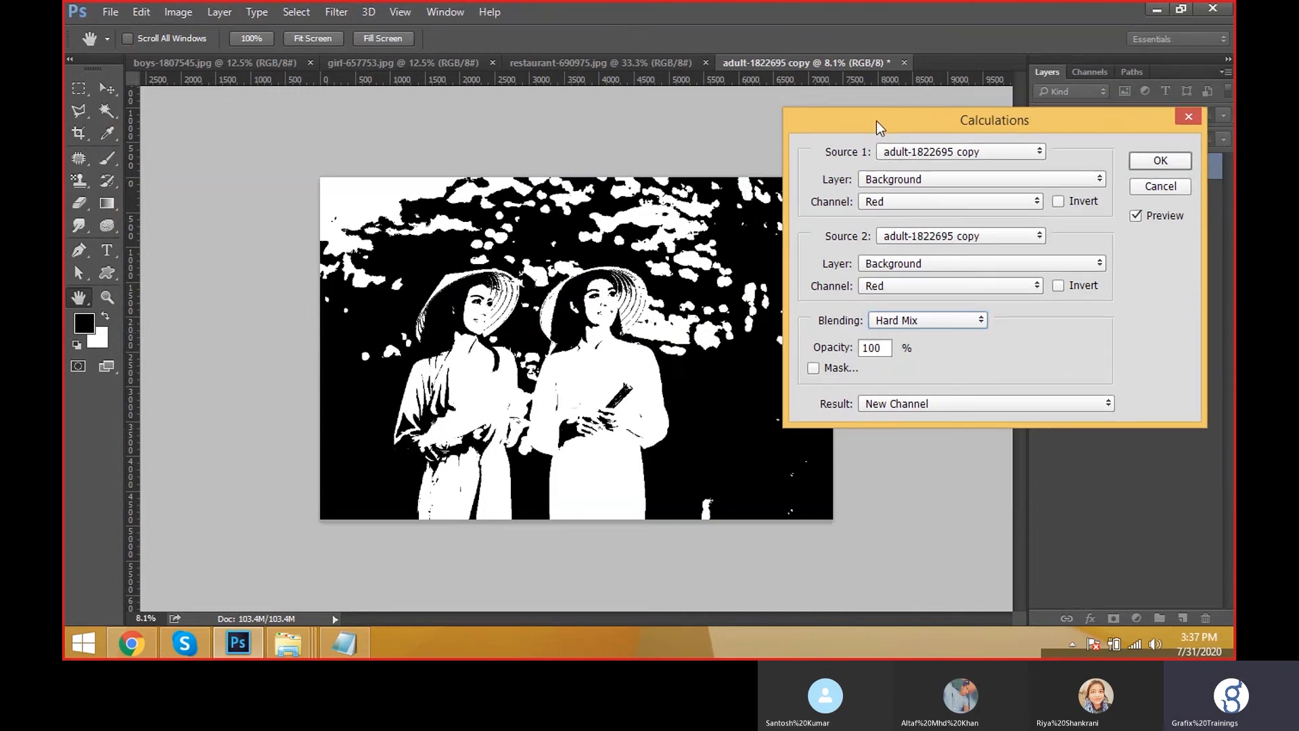
pyautogui.click(943, 311)
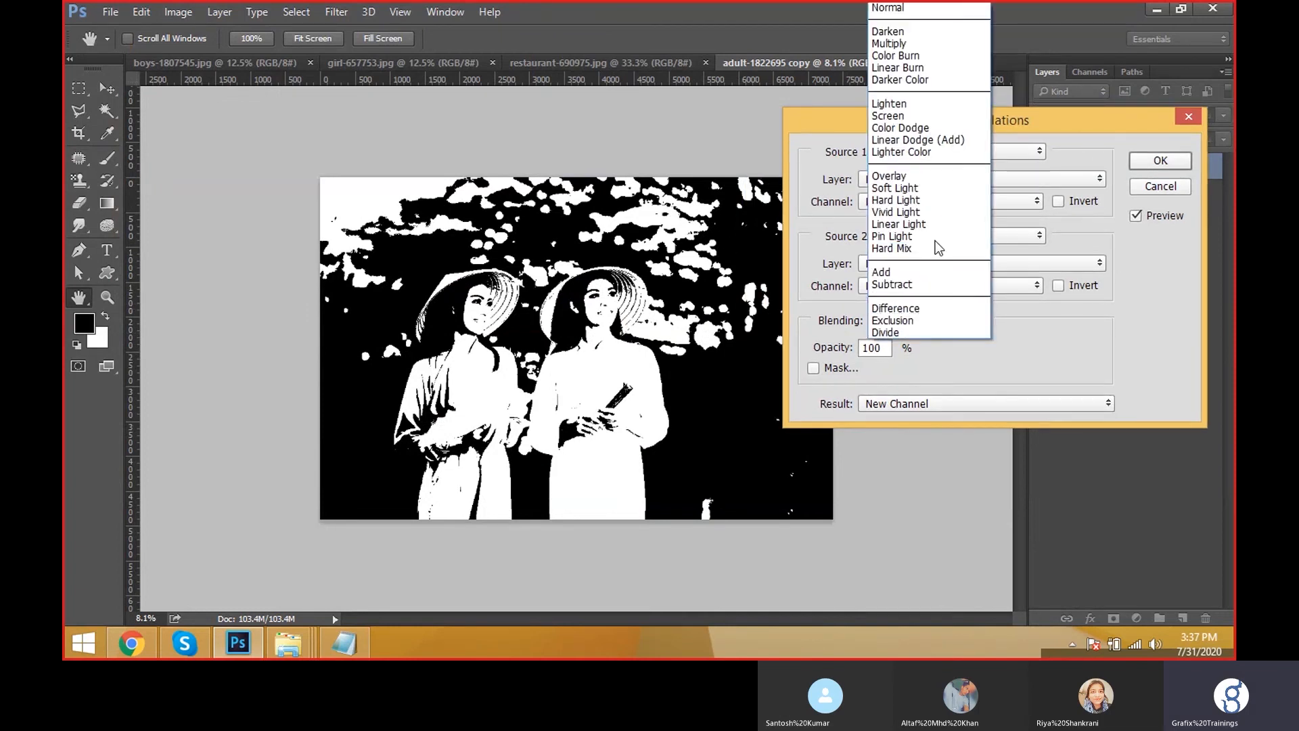
pyautogui.click(932, 180)
pyautogui.click(925, 327)
pyautogui.click(925, 122)
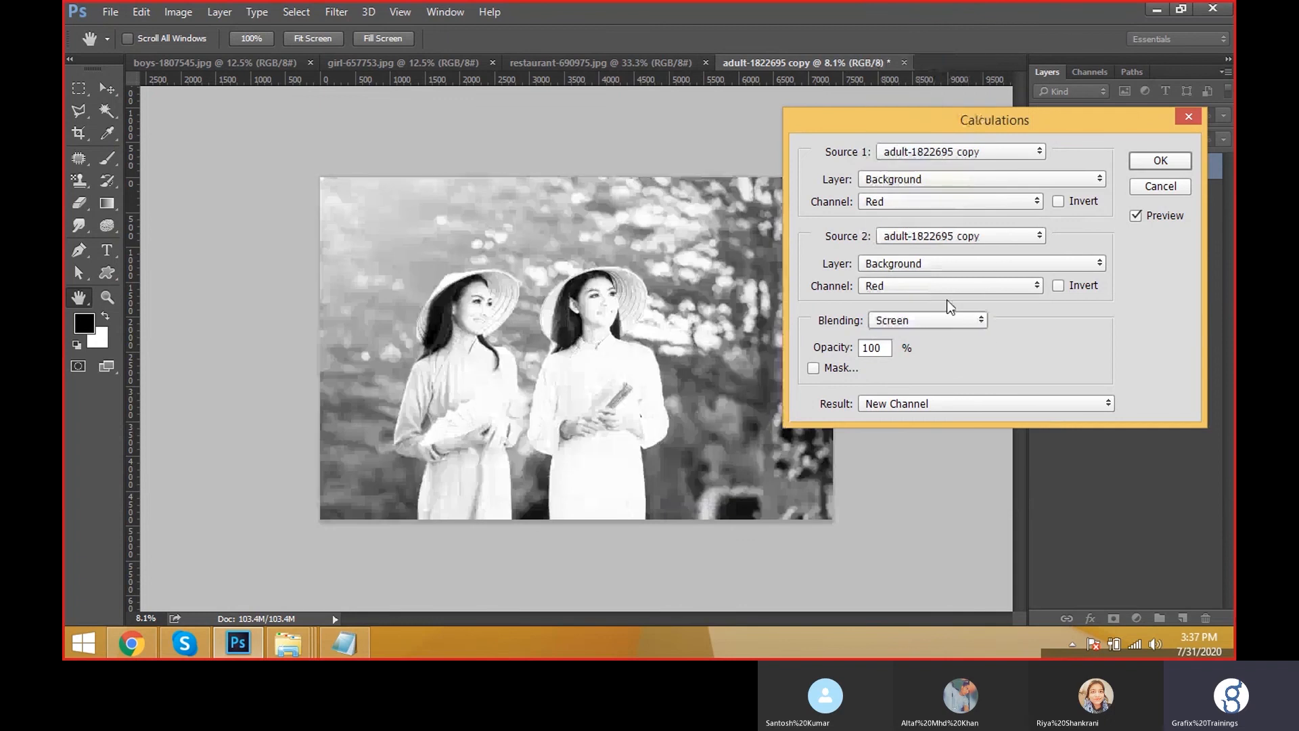
pyautogui.click(944, 316)
pyautogui.click(925, 190)
# Generate a new channel from the Red channels with Pin Light blending at 100% opacity, and return to the colour Background layer.
pyautogui.click(920, 321)
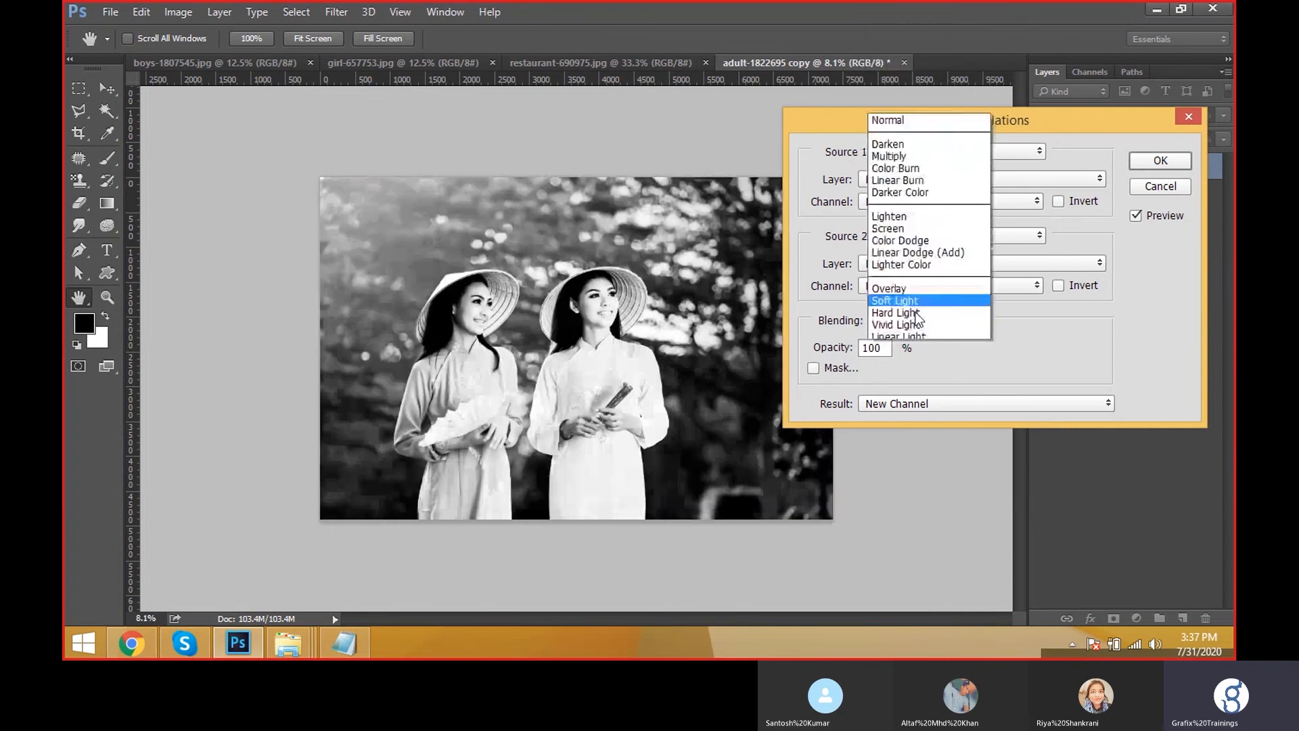
pyautogui.click(930, 261)
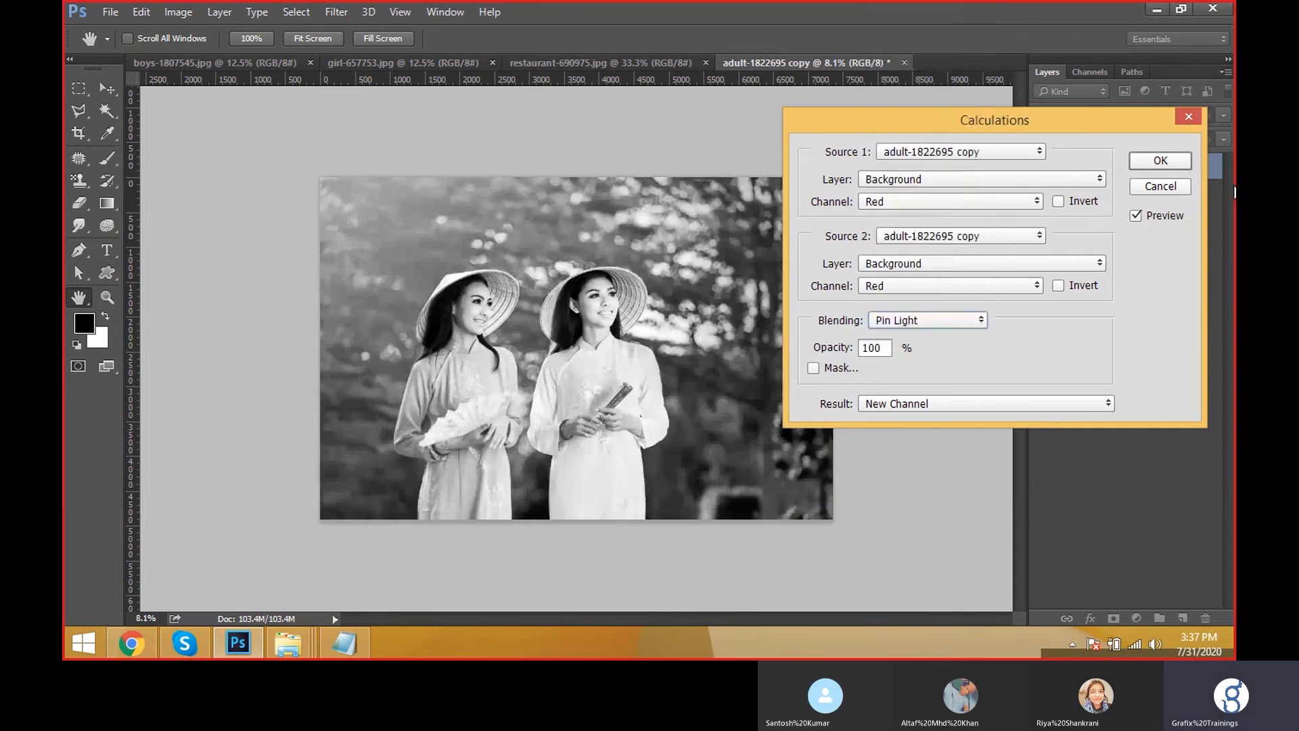
pyautogui.click(1170, 162)
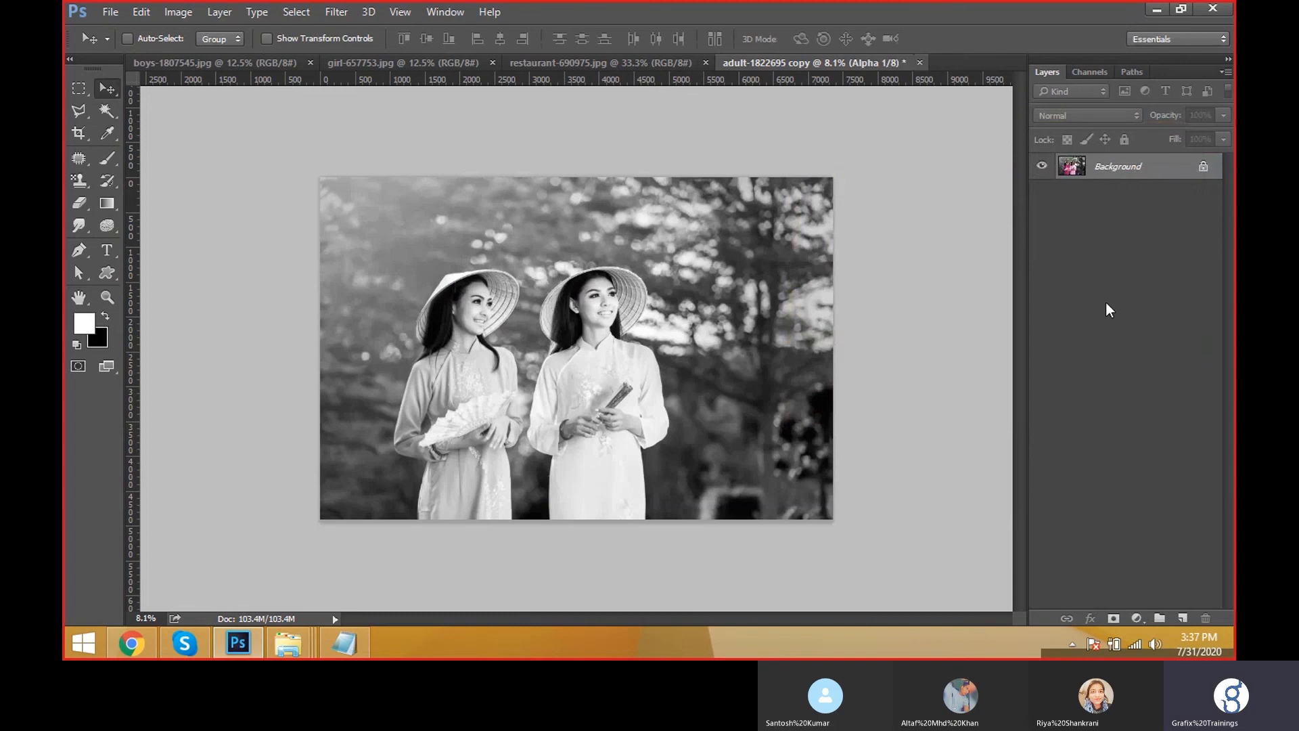
pyautogui.click(1109, 166)
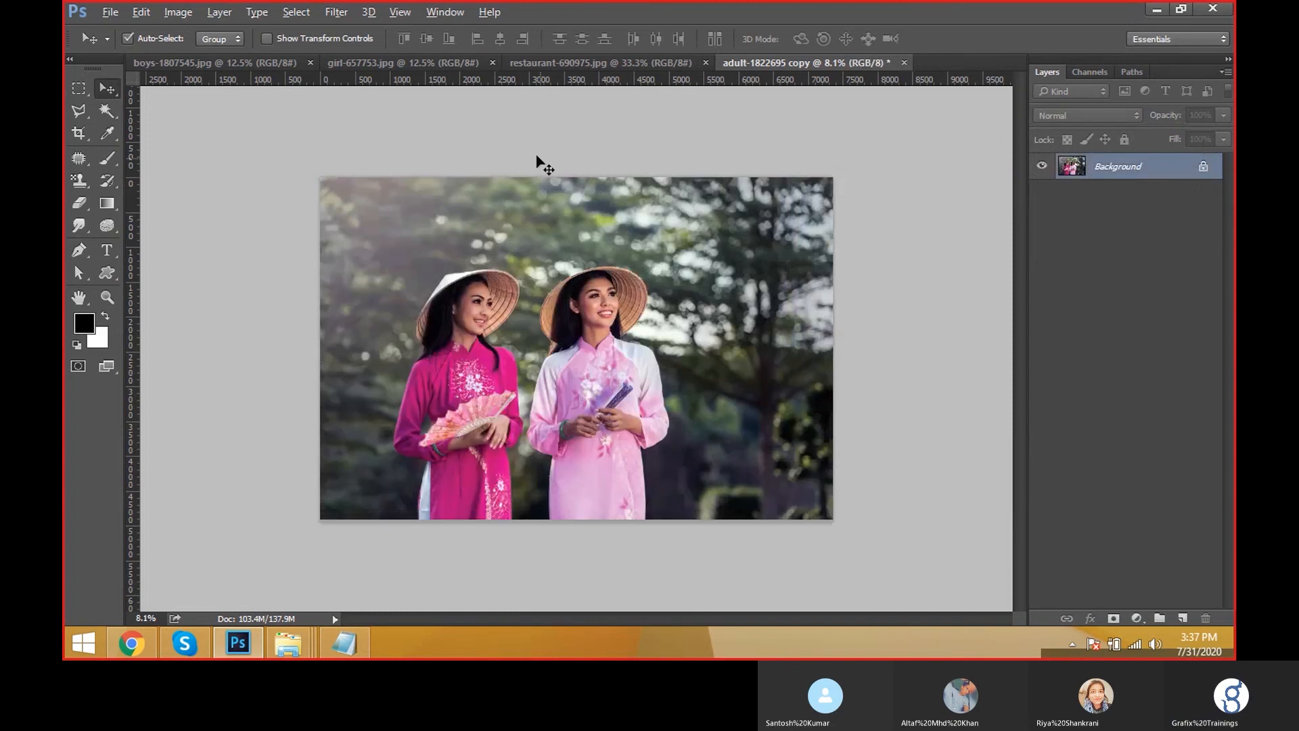
pyautogui.click(219, 12)
pyautogui.click(220, 12)
pyautogui.click(183, 11)
pyautogui.moveTo(189, 34)
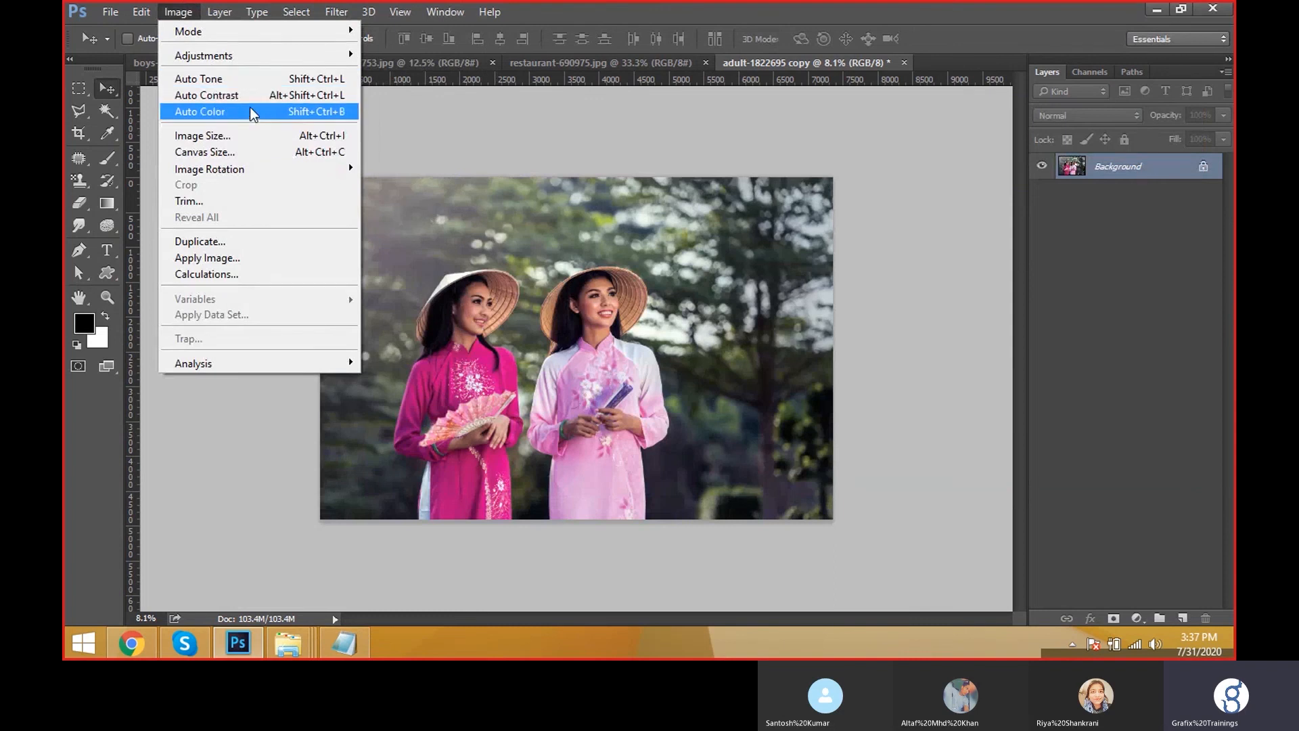
pyautogui.moveTo(271, 169)
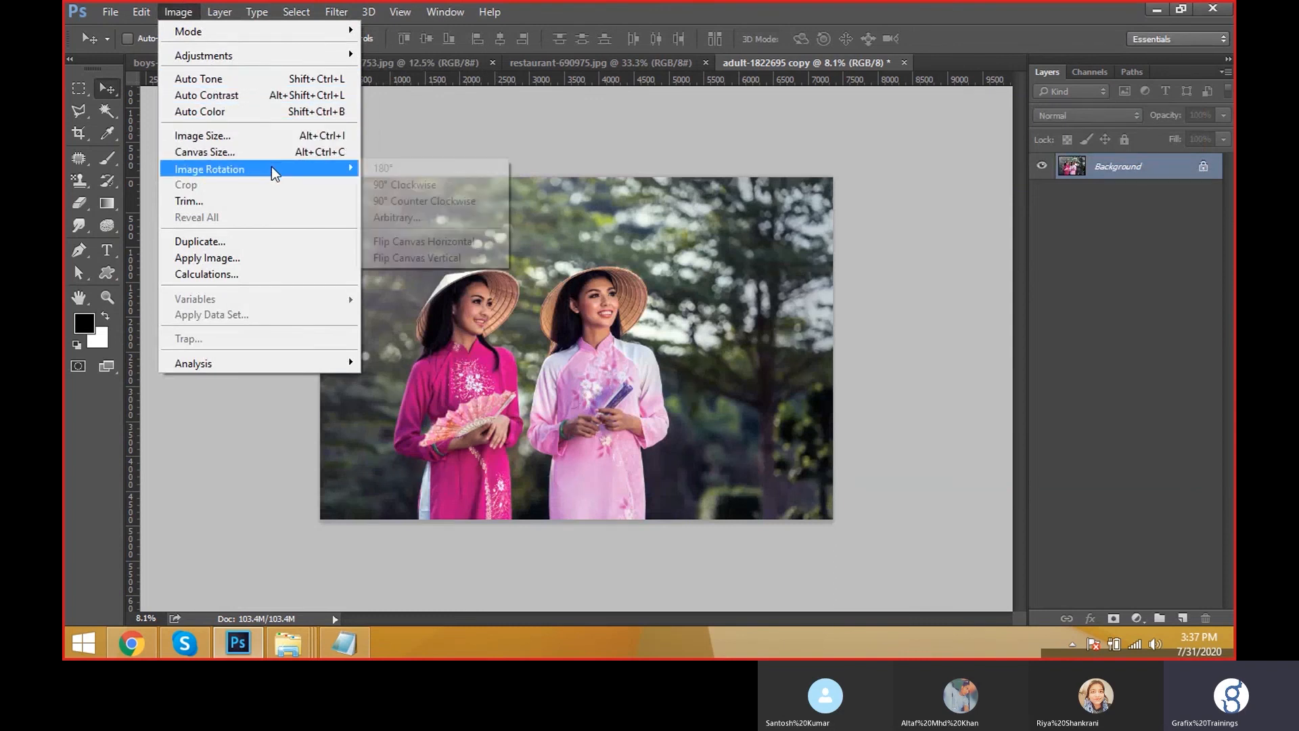